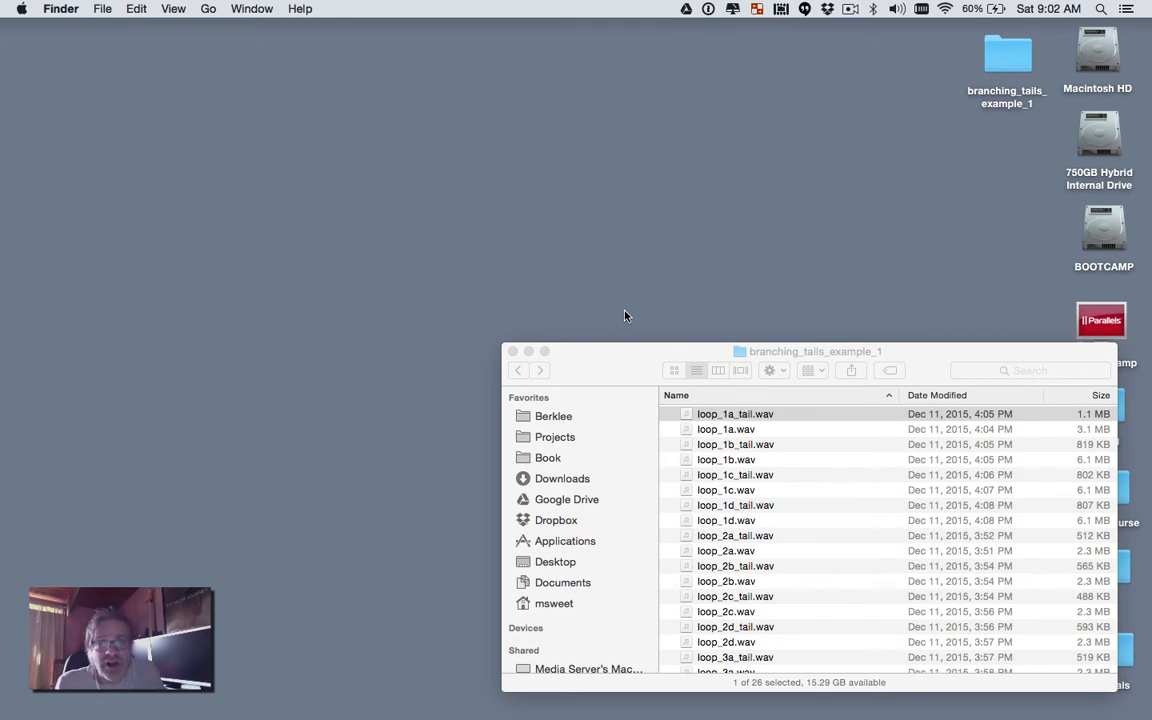
Step: Find FMOD Studio in the Applications folder and launch the app
{"action": "key", "text": "super+shift+n"}
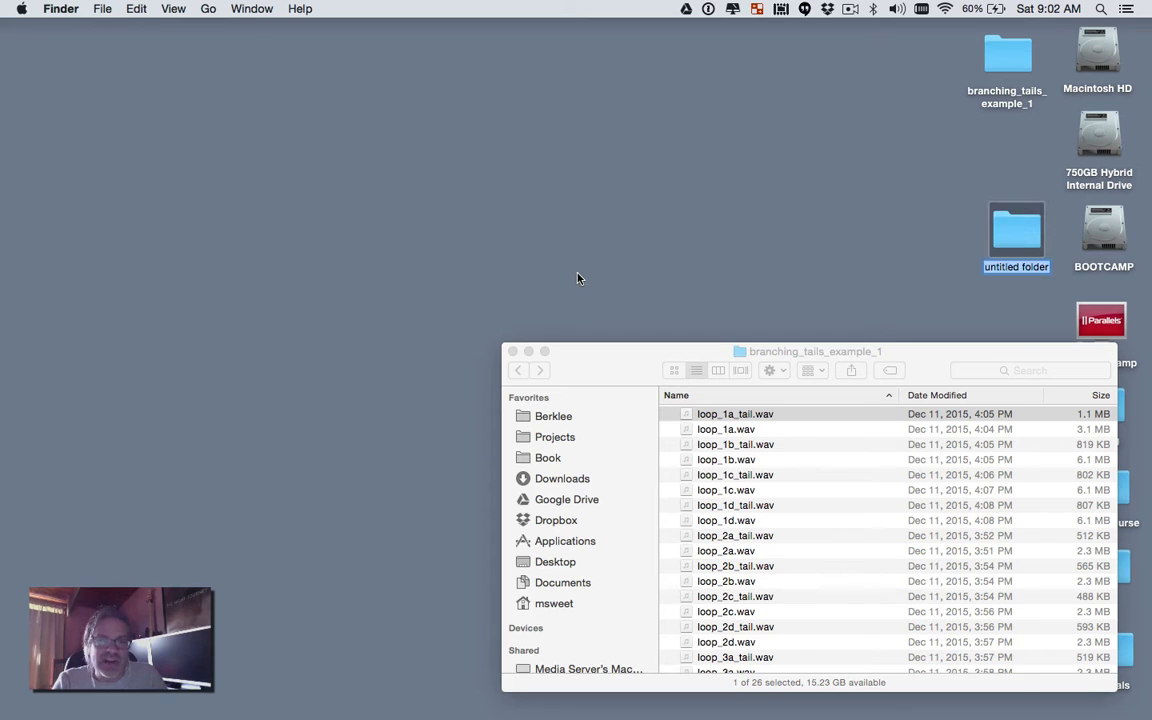
{"action": "key", "text": "super+BackSpace"}
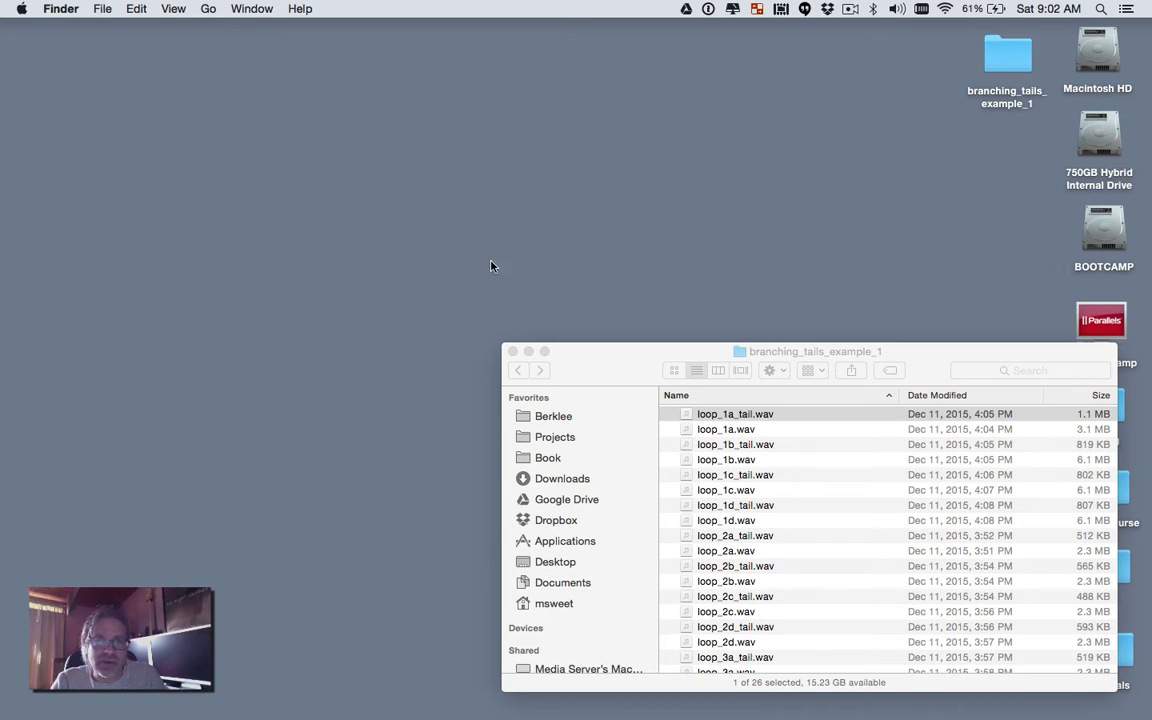
{"action": "key", "text": "super+shift+a"}
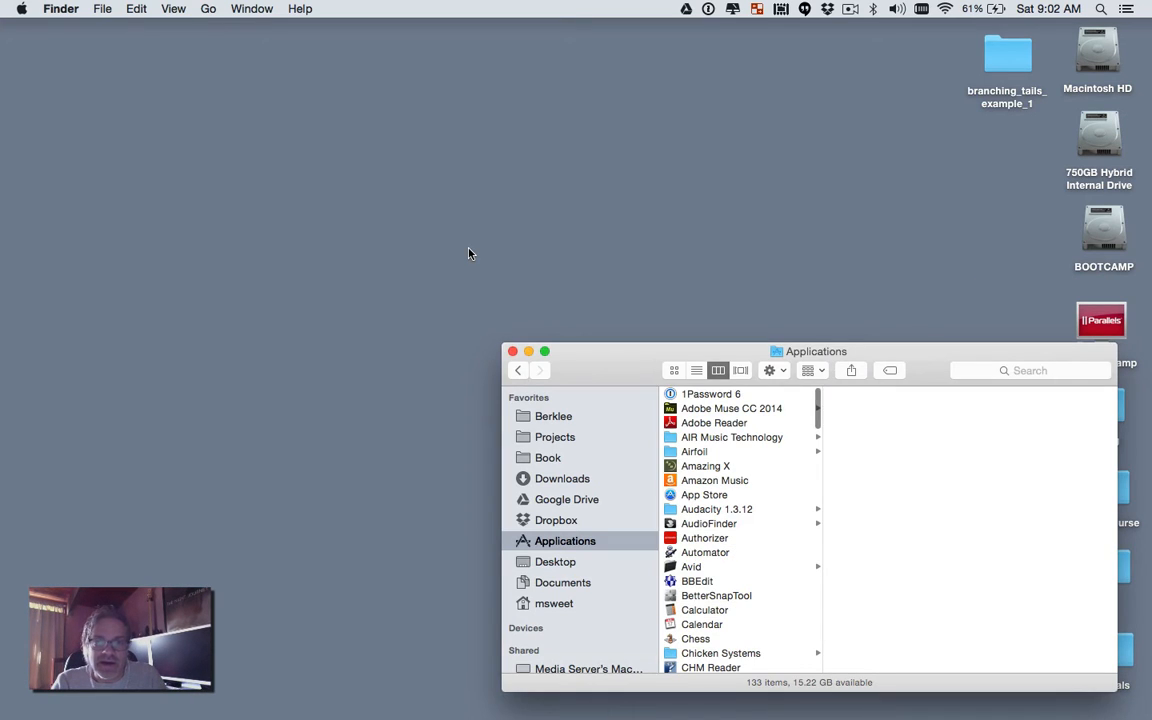
{"action": "scroll", "coordinate": [748, 487], "scroll_direction": "down", "scroll_amount": 20}
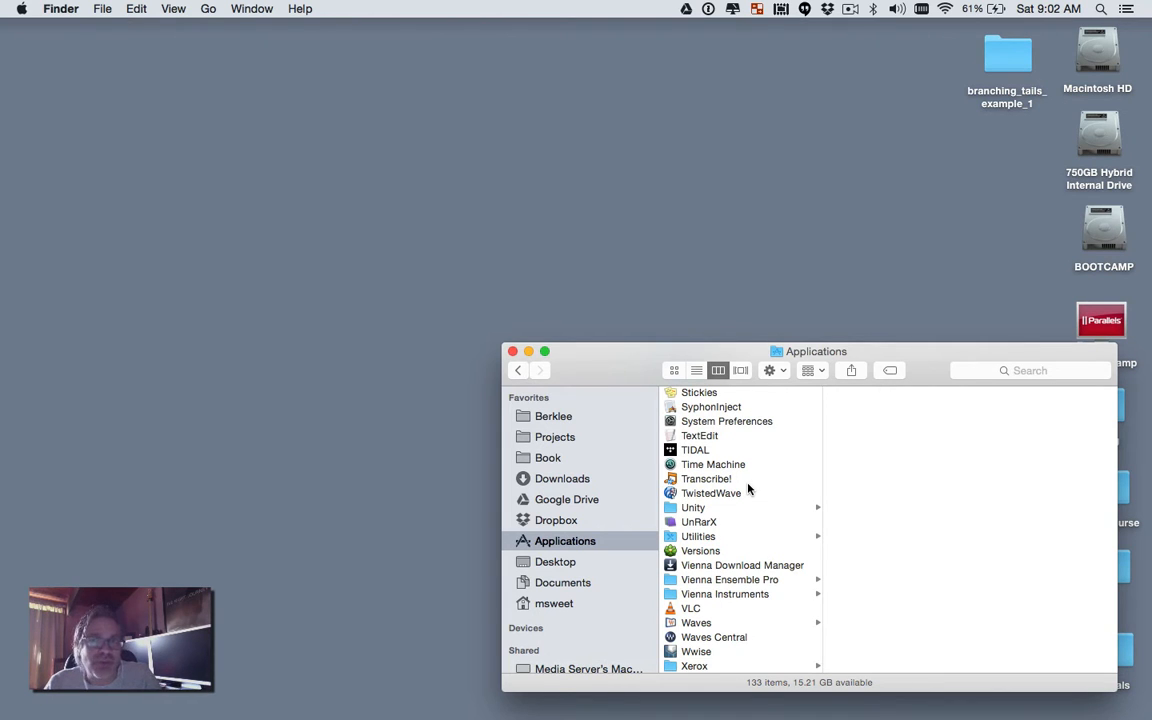
{"action": "type", "text": "fmod"}
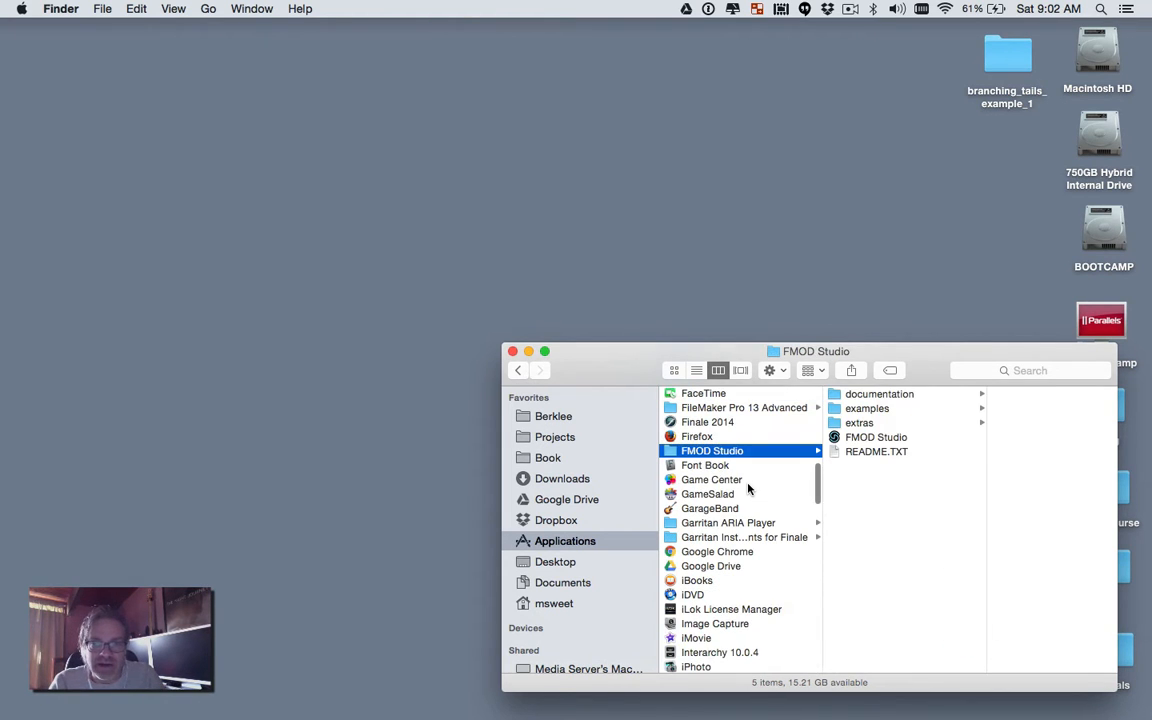
{"action": "key", "text": "Right"}
{"action": "key", "text": "Down"}
{"action": "key", "text": "Down"}
{"action": "key", "text": "Down"}
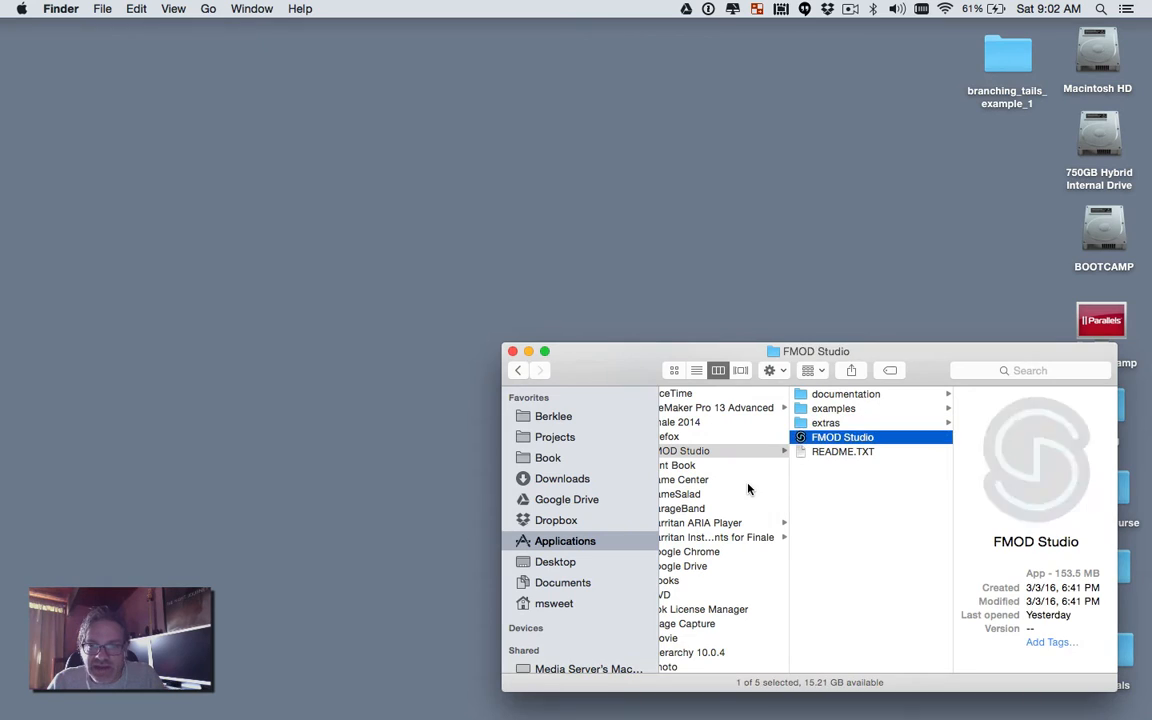
{"action": "key", "text": "super+o"}
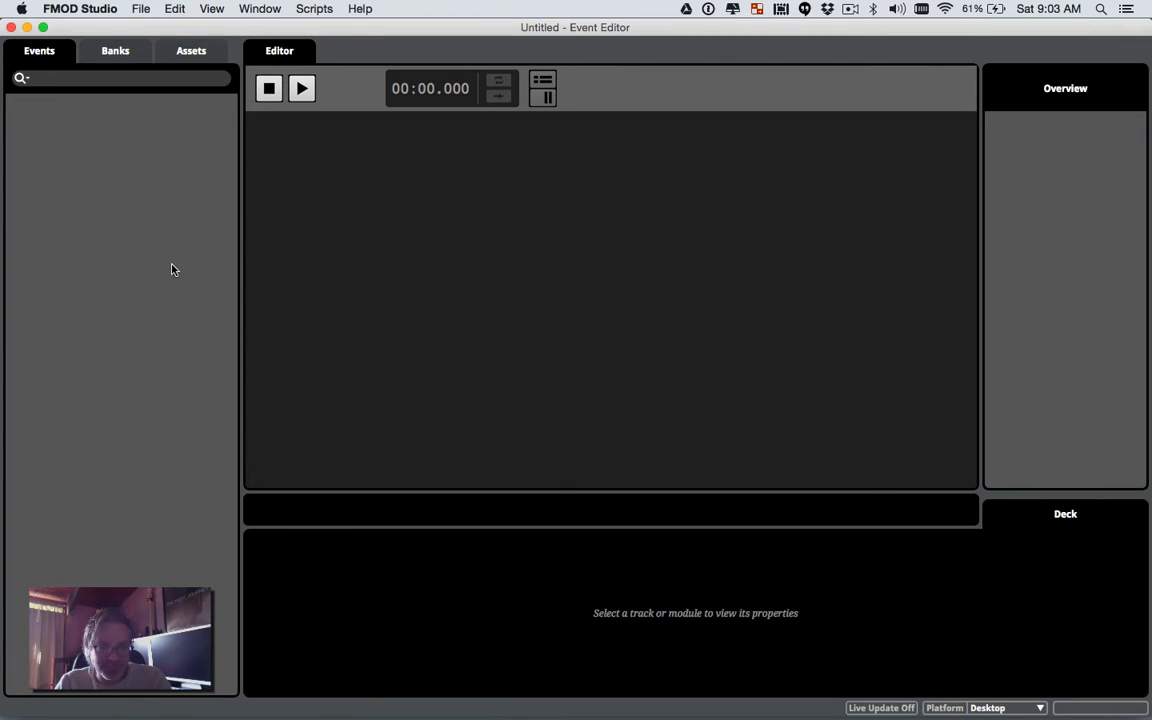
Step: Save the new project to the Desktop as 'fmod branching with reverb tails'
{"action": "key", "text": "super+s"}
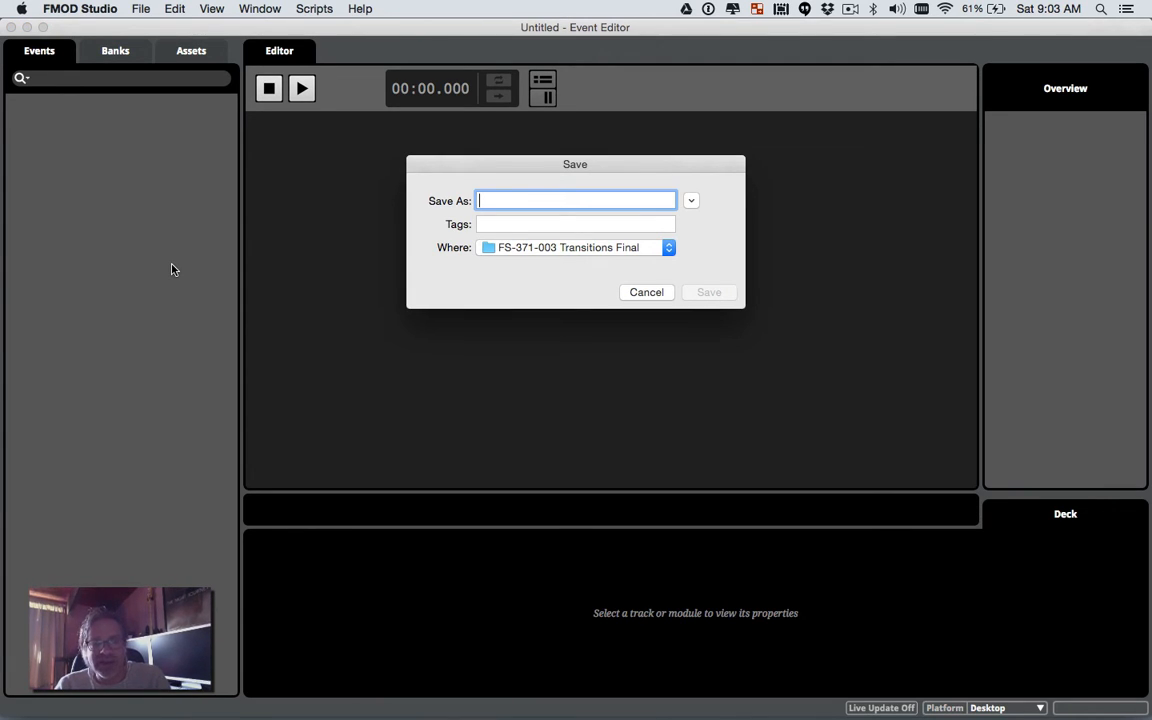
{"action": "key", "text": "super+d"}
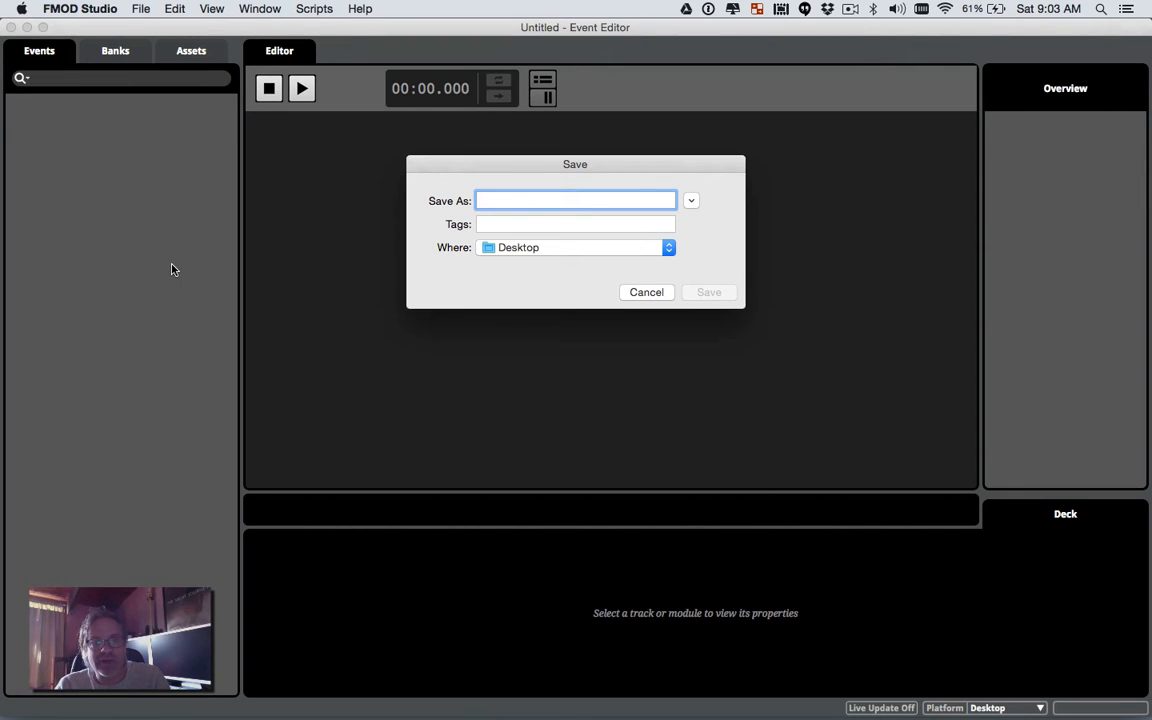
{"action": "type", "text": "fmod"}
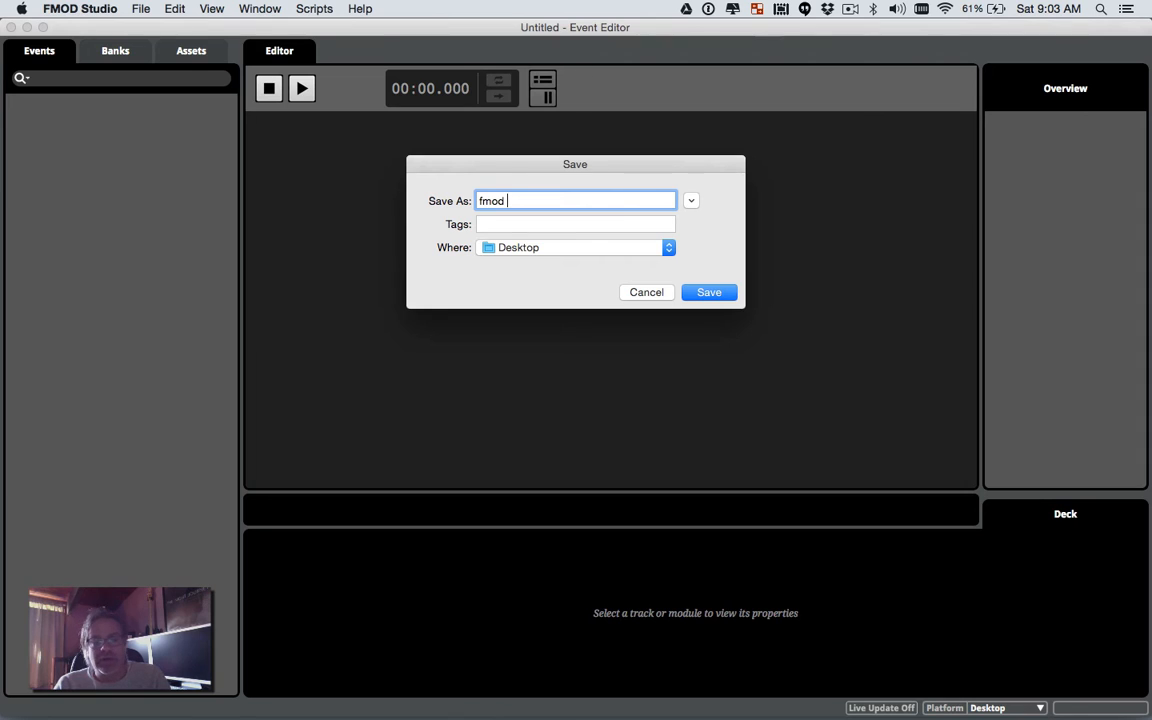
{"action": "type", "text": " bran"}
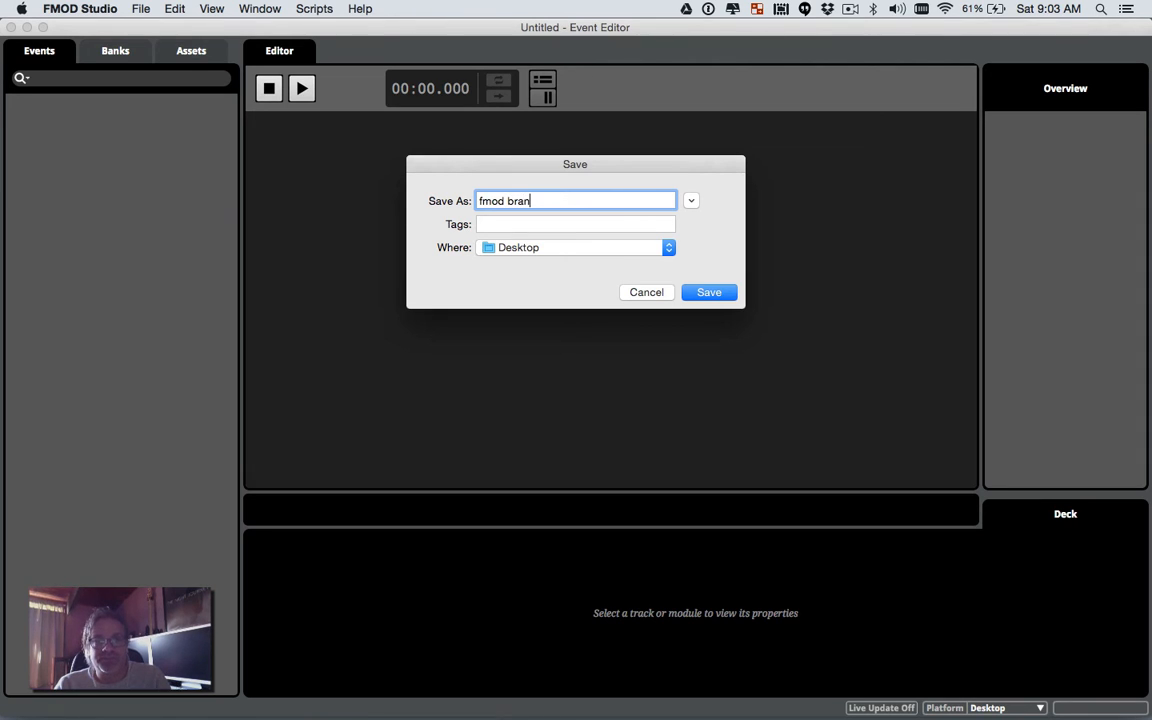
{"action": "type", "text": "ching with r"}
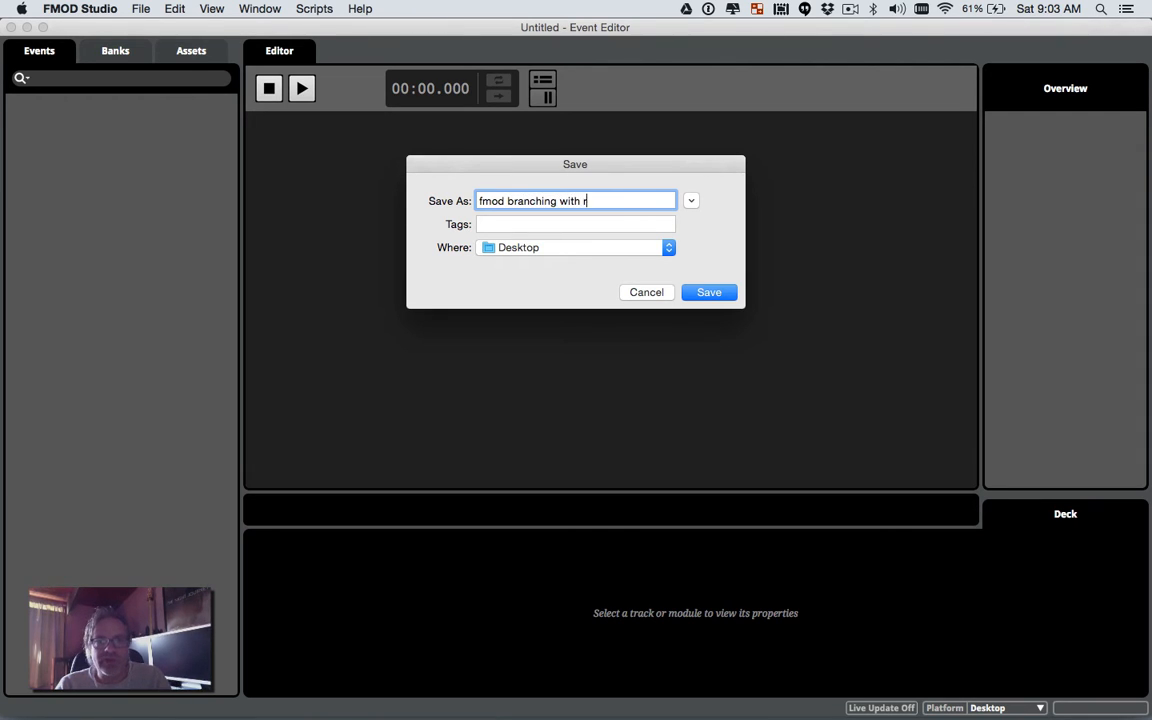
{"action": "type", "text": "everb tailes"}
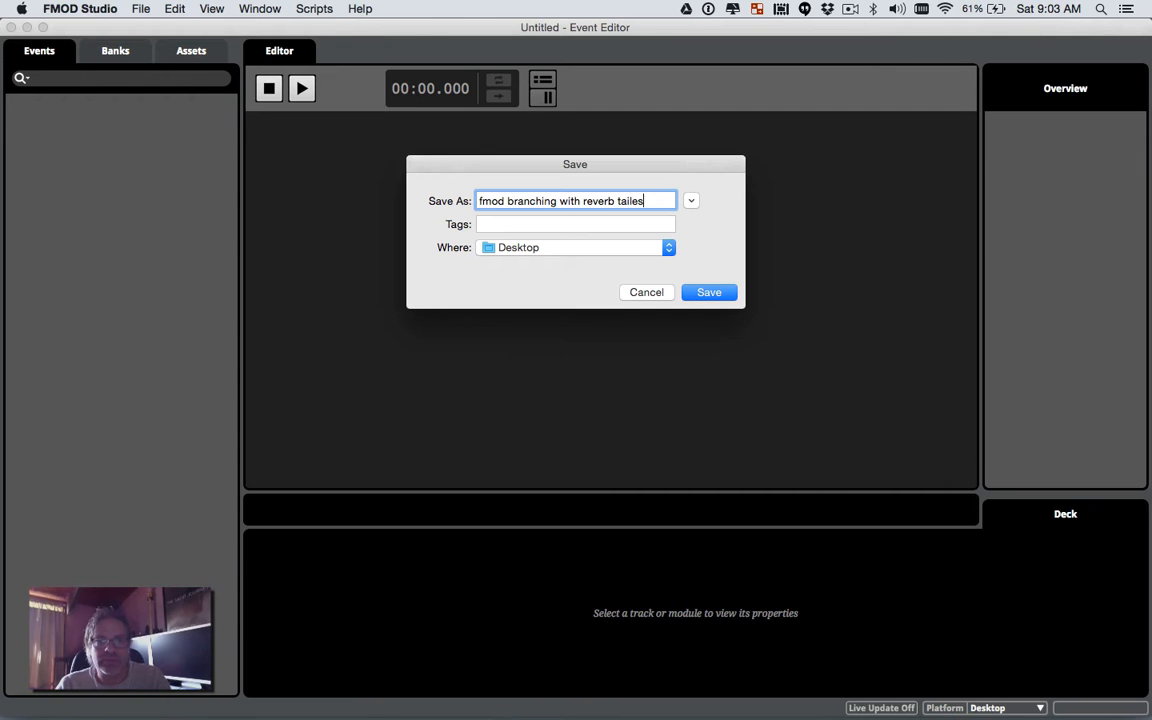
{"action": "key", "text": "BackSpace"}
{"action": "key", "text": "BackSpace"}
{"action": "key", "text": "Return"}
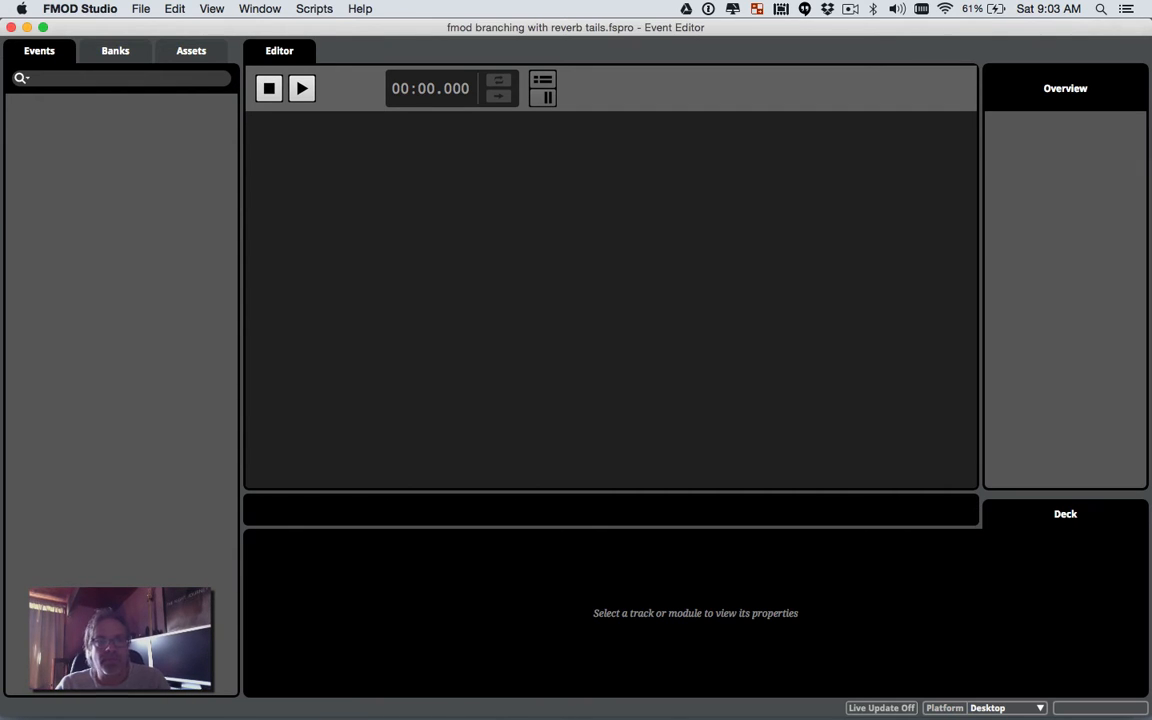
Step: Create an event with the default name 'New Event' and open it for editing
{"action": "right_click", "coordinate": [137, 161]}
{"action": "left_click", "coordinate": [158, 171]}
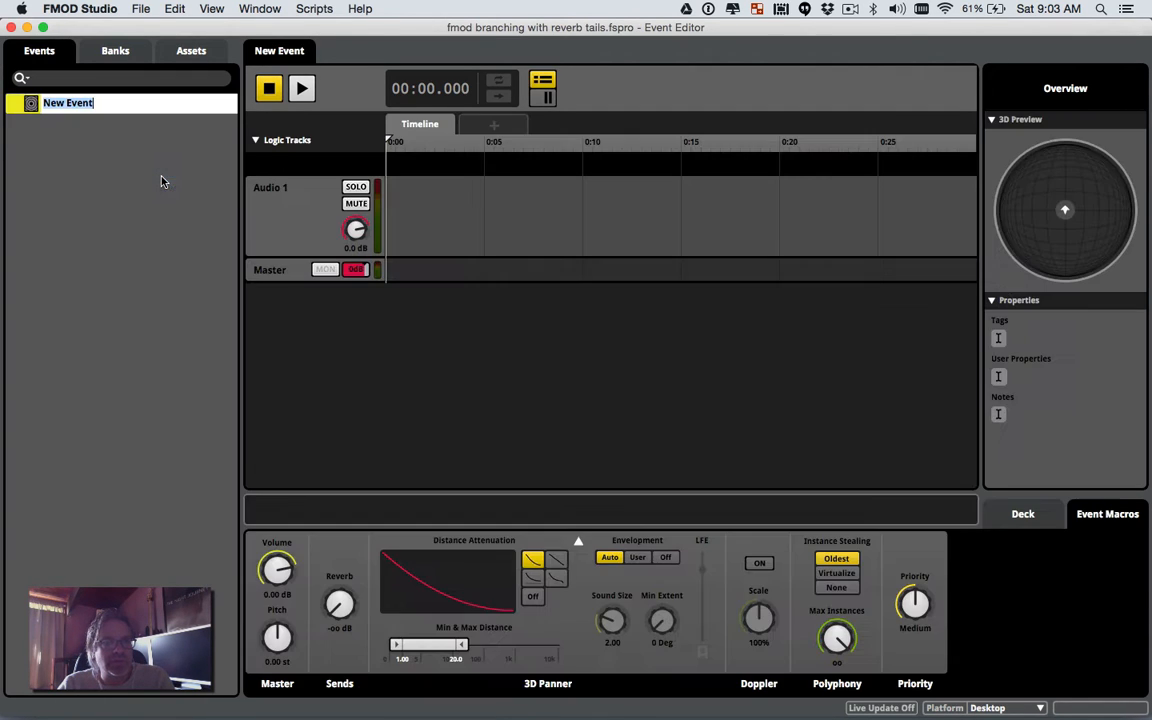
{"action": "left_click", "coordinate": [182, 170]}
{"action": "left_click", "coordinate": [149, 104]}
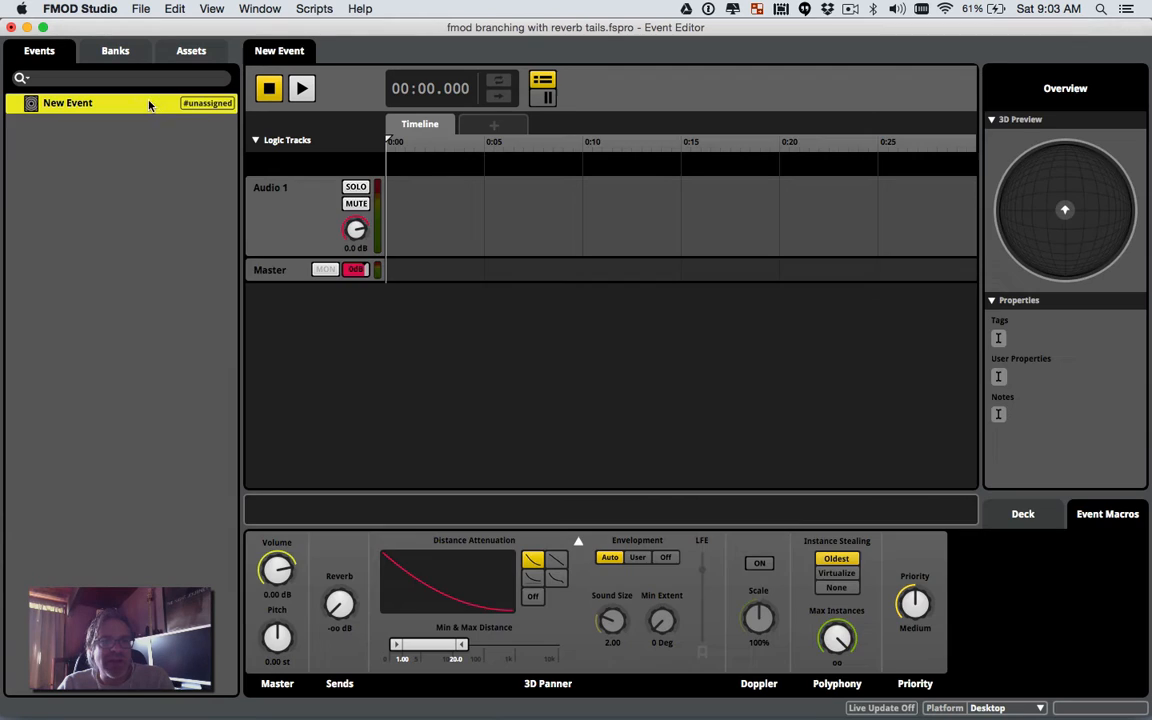
Step: Add two more audio tracks, Audio 2 and Audio 3, below Audio 1
{"action": "right_click", "coordinate": [282, 207]}
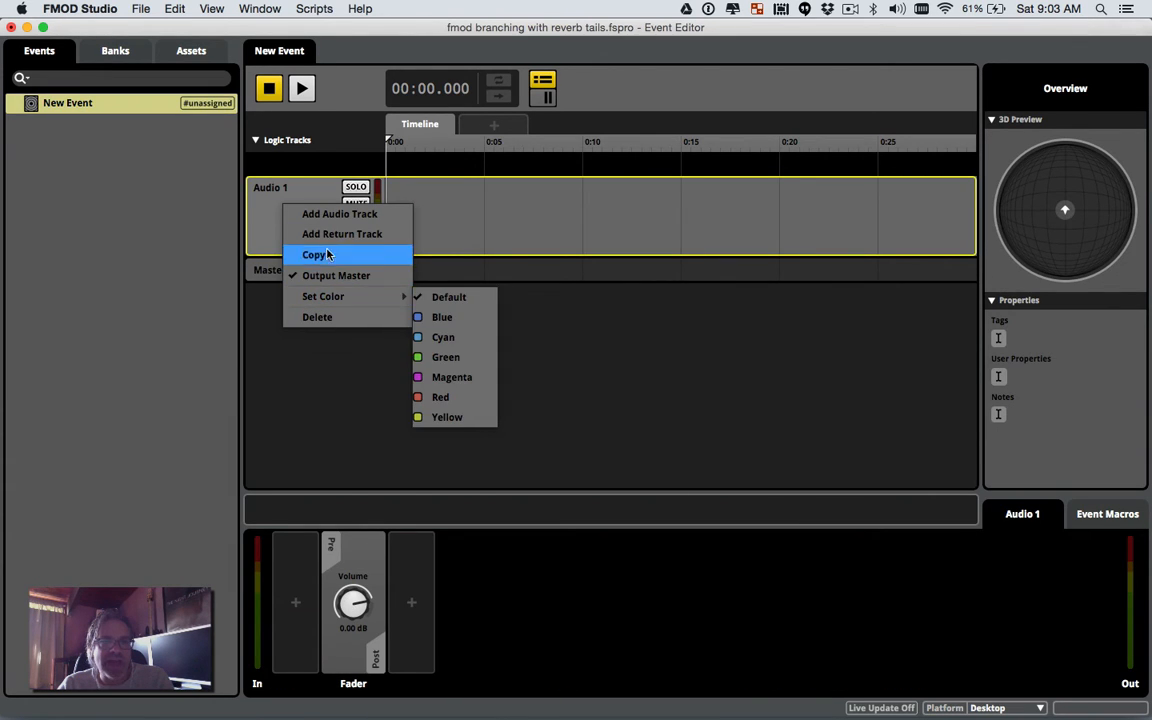
{"action": "left_click", "coordinate": [330, 214]}
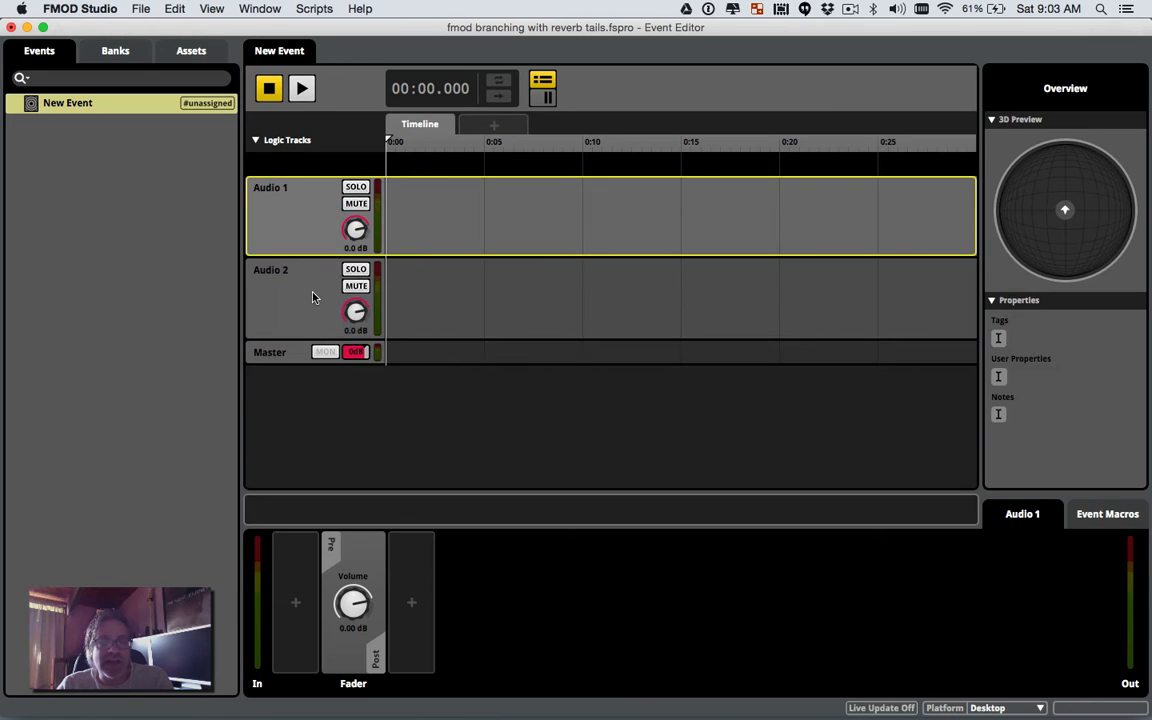
{"action": "right_click", "coordinate": [313, 297]}
{"action": "left_click", "coordinate": [324, 305]}
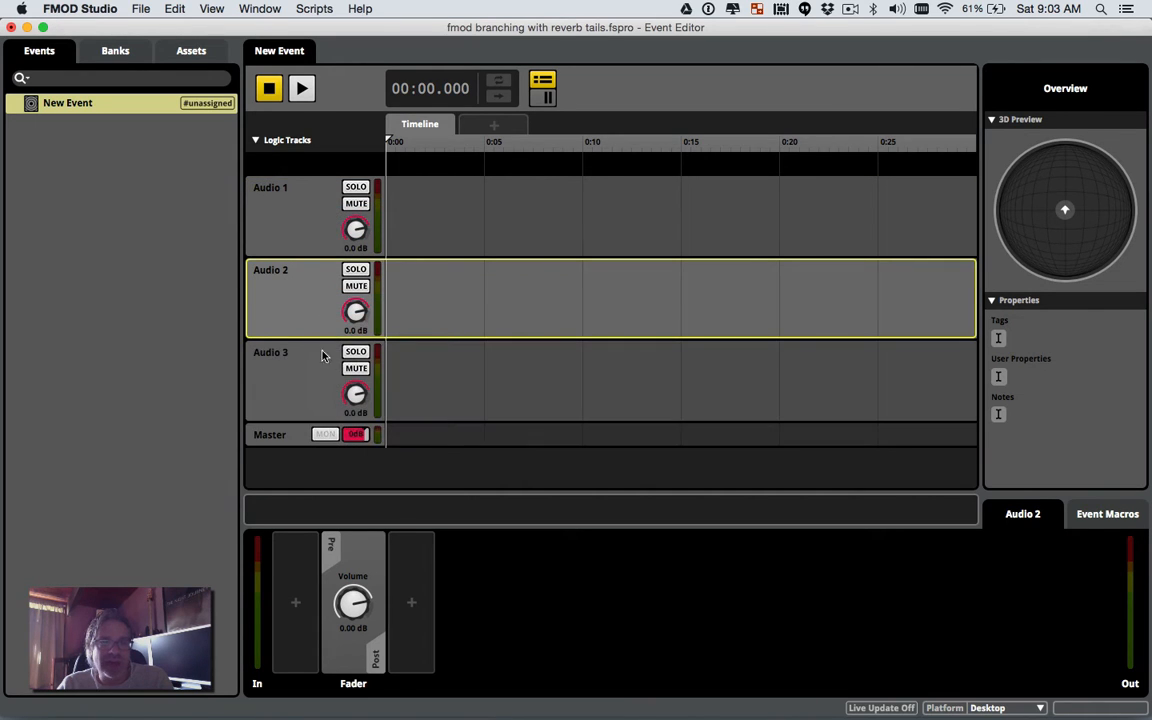
{"action": "left_click", "coordinate": [301, 237]}
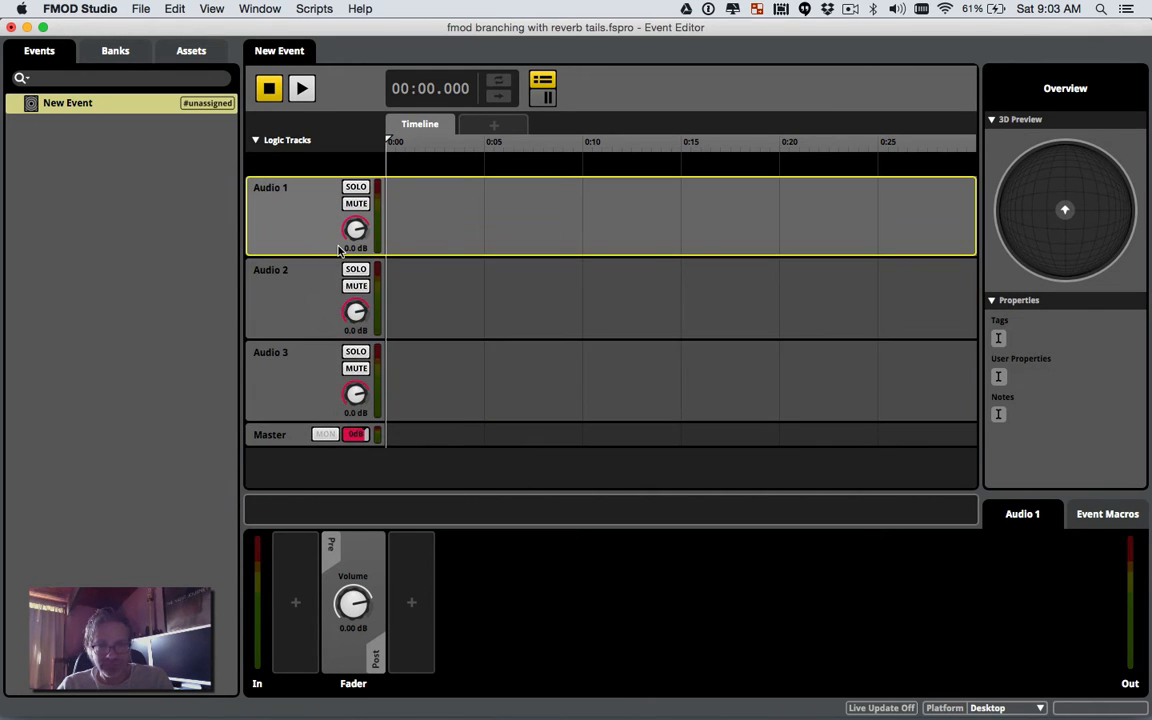
{"action": "left_click", "coordinate": [293, 435]}
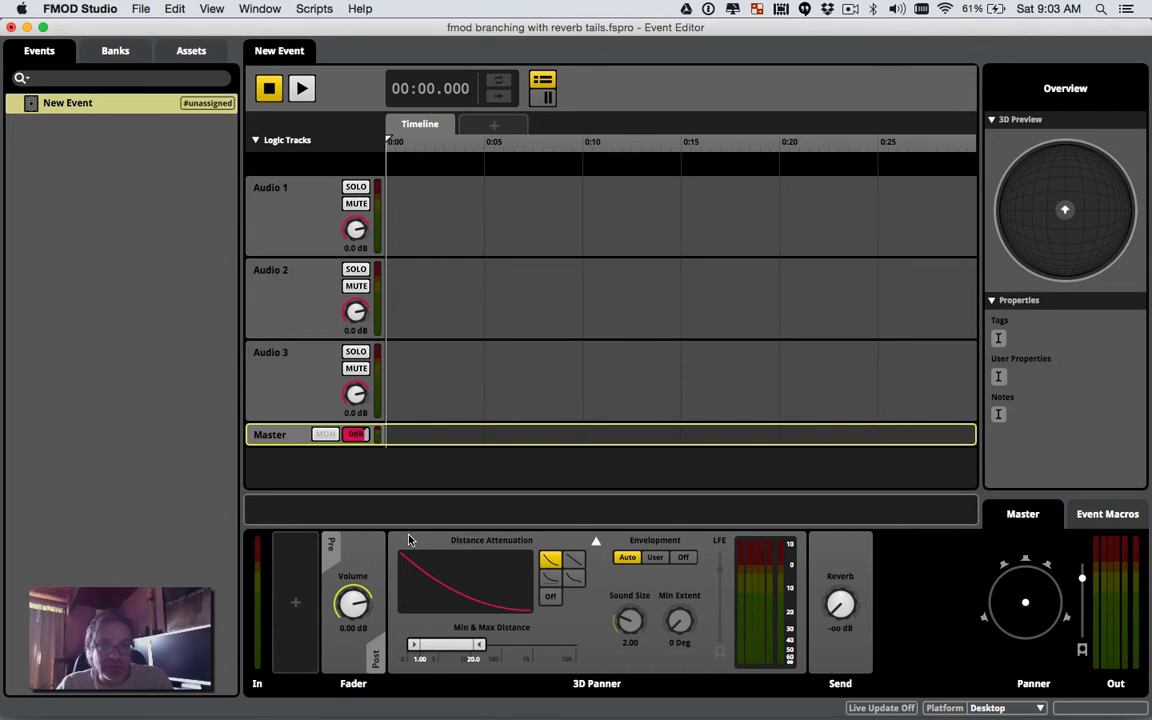
Step: Delete the 3D panner from the master track and collapse the Overview pane
{"action": "right_click", "coordinate": [505, 544]}
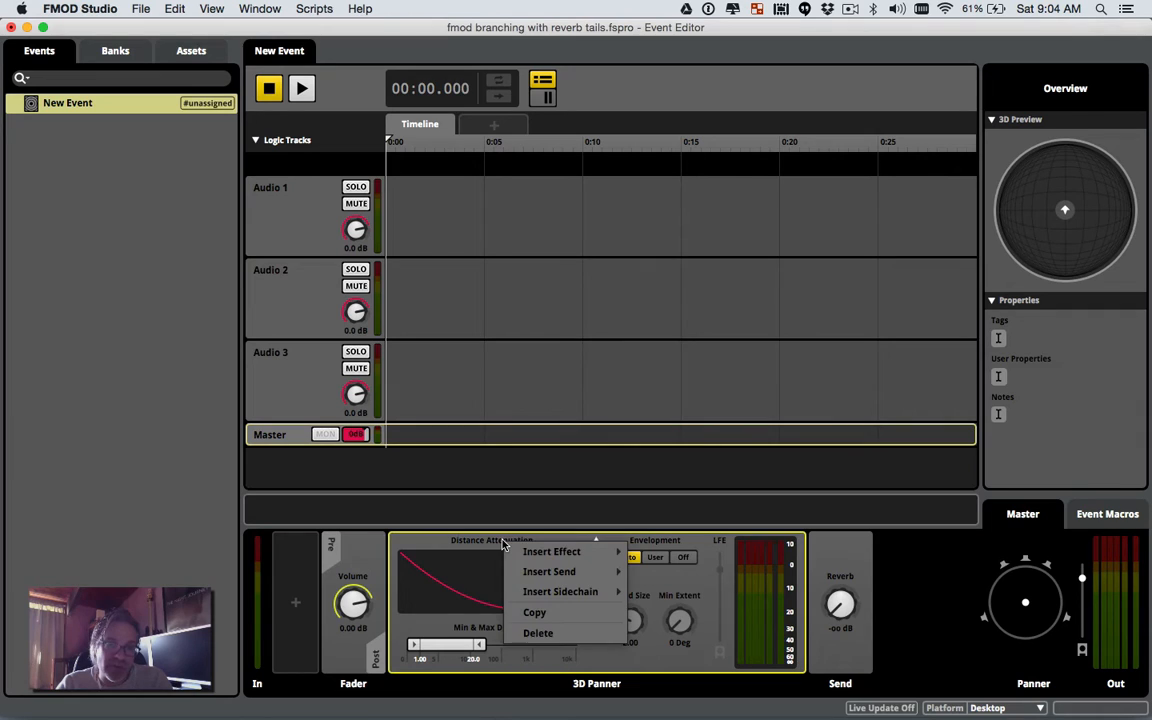
{"action": "left_click", "coordinate": [535, 633]}
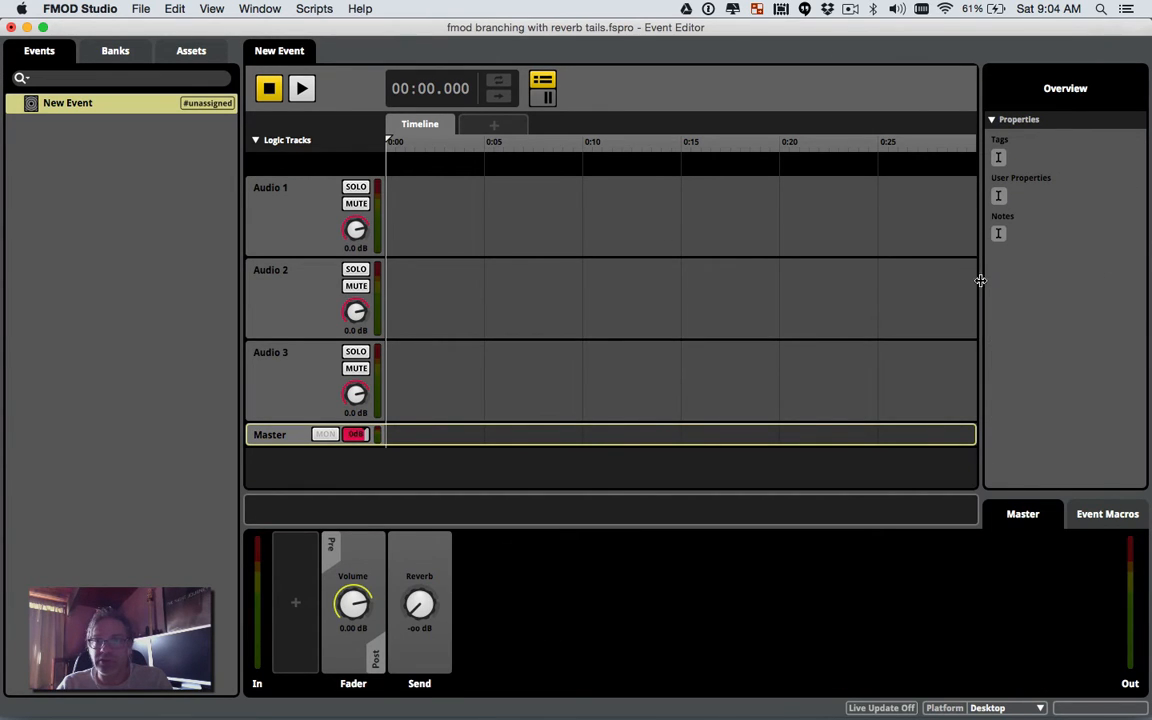
{"action": "left_click_drag", "start_coordinate": [978, 278], "coordinate": [1148, 266]}
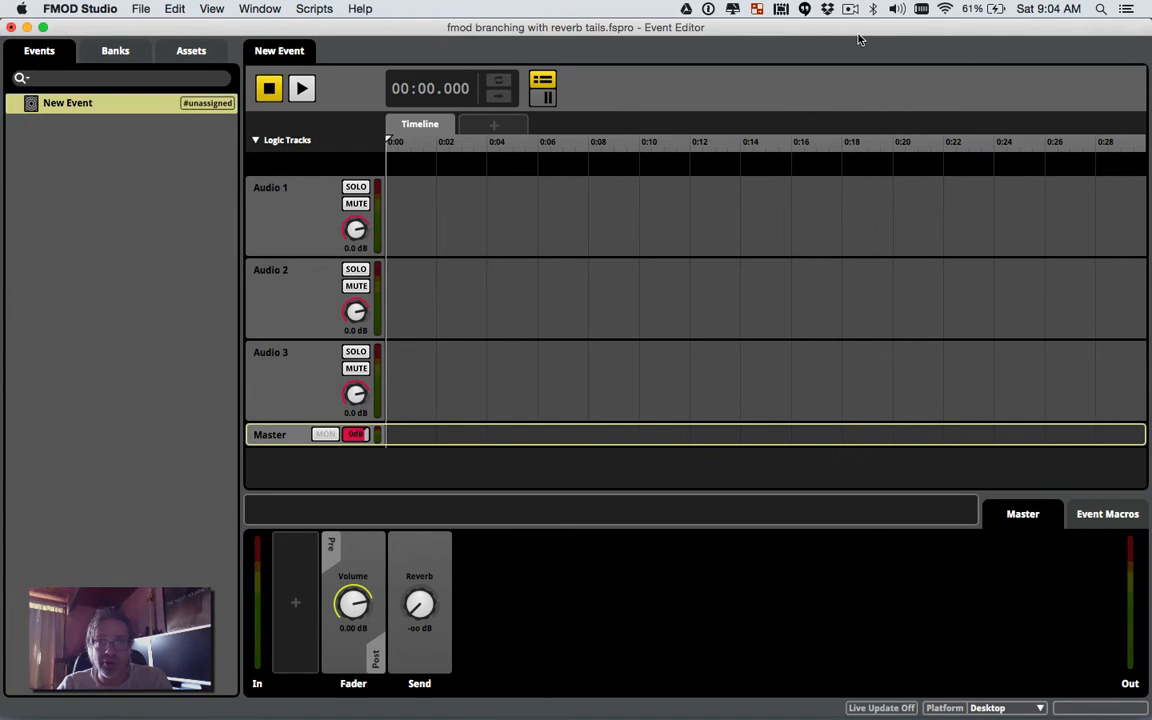
Step: Open the branching_tails_example_1 loop folder in Finder beside the event timeline
{"action": "left_click_drag", "start_coordinate": [778, 31], "coordinate": [598, 28]}
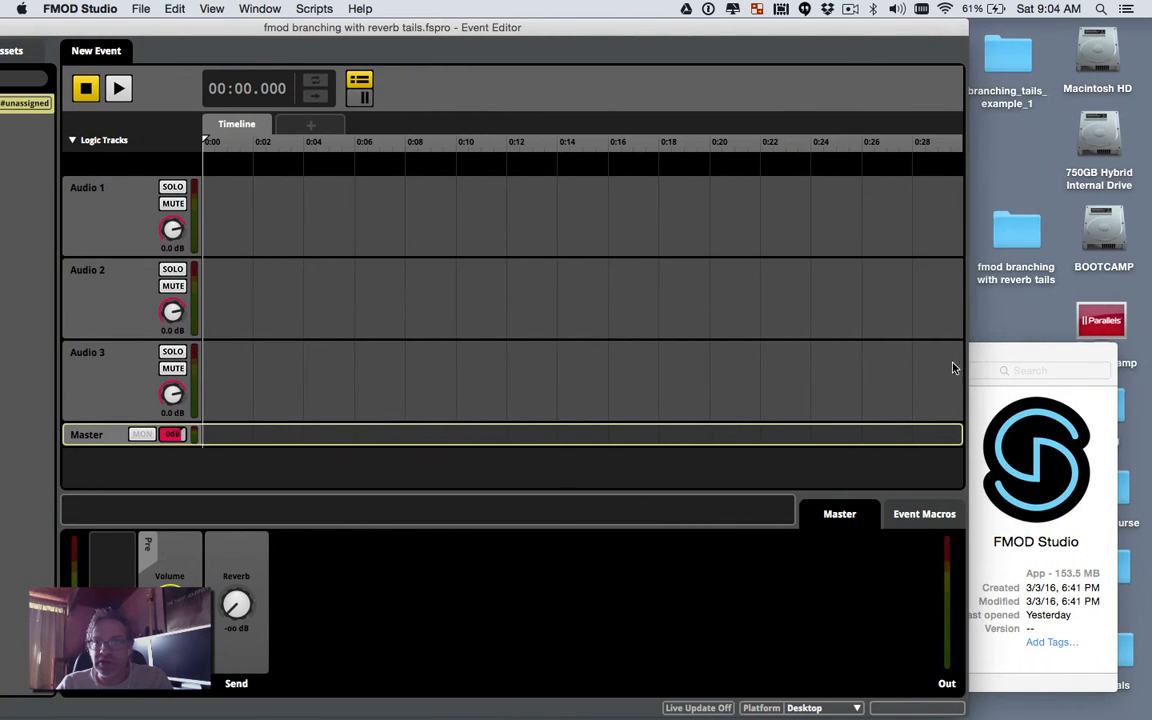
{"action": "left_click_drag", "start_coordinate": [985, 362], "coordinate": [985, 346]}
{"action": "key", "text": "super+w"}
{"action": "double_click", "coordinate": [1005, 52]}
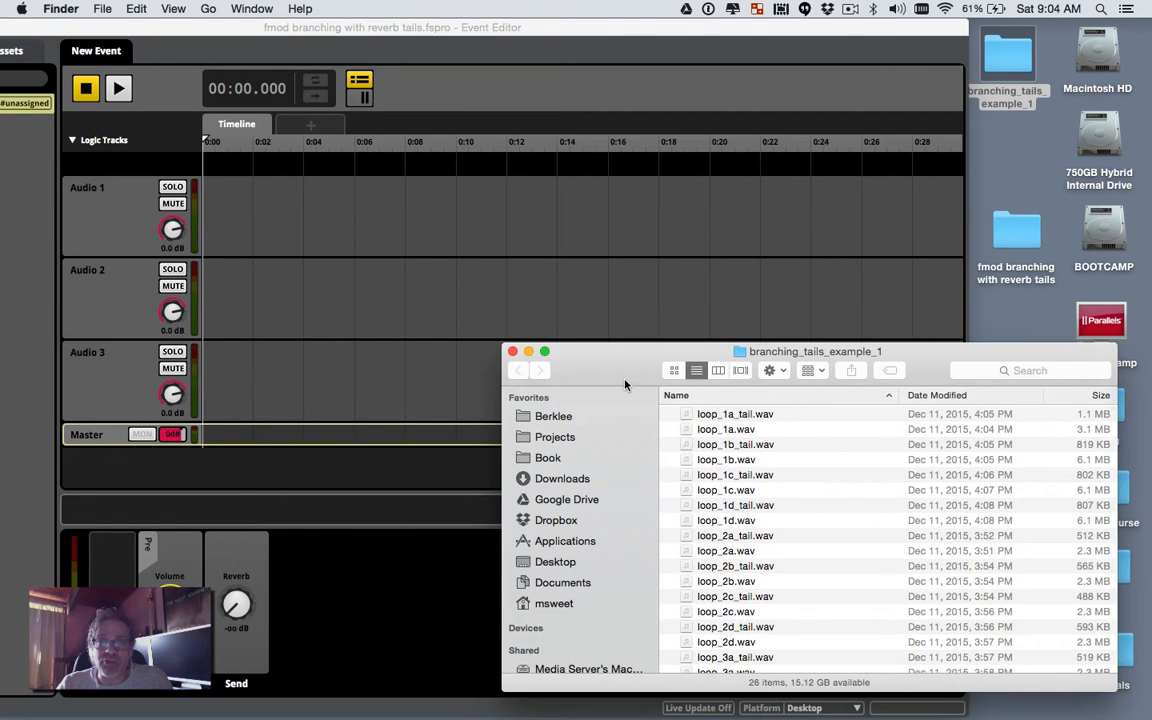
{"action": "left_click_drag", "start_coordinate": [625, 380], "coordinate": [705, 289]}
{"action": "scroll", "coordinate": [832, 457], "scroll_direction": "down", "scroll_amount": 5}
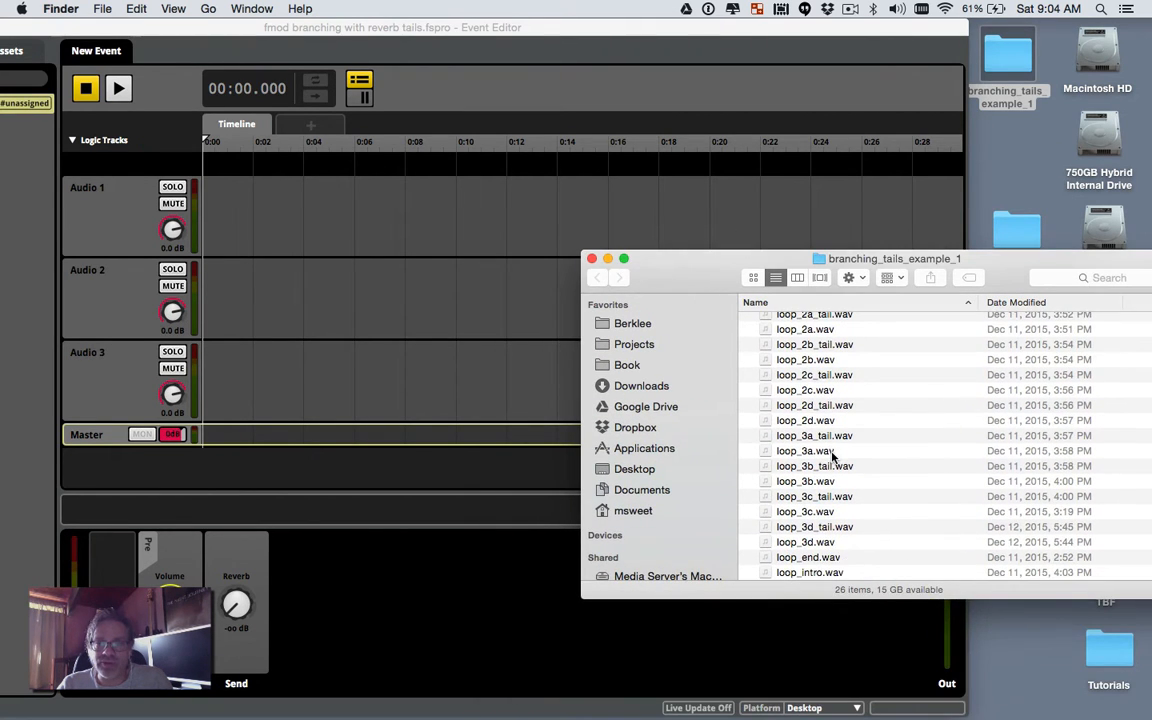
{"action": "scroll", "coordinate": [832, 455], "scroll_direction": "up", "scroll_amount": 5}
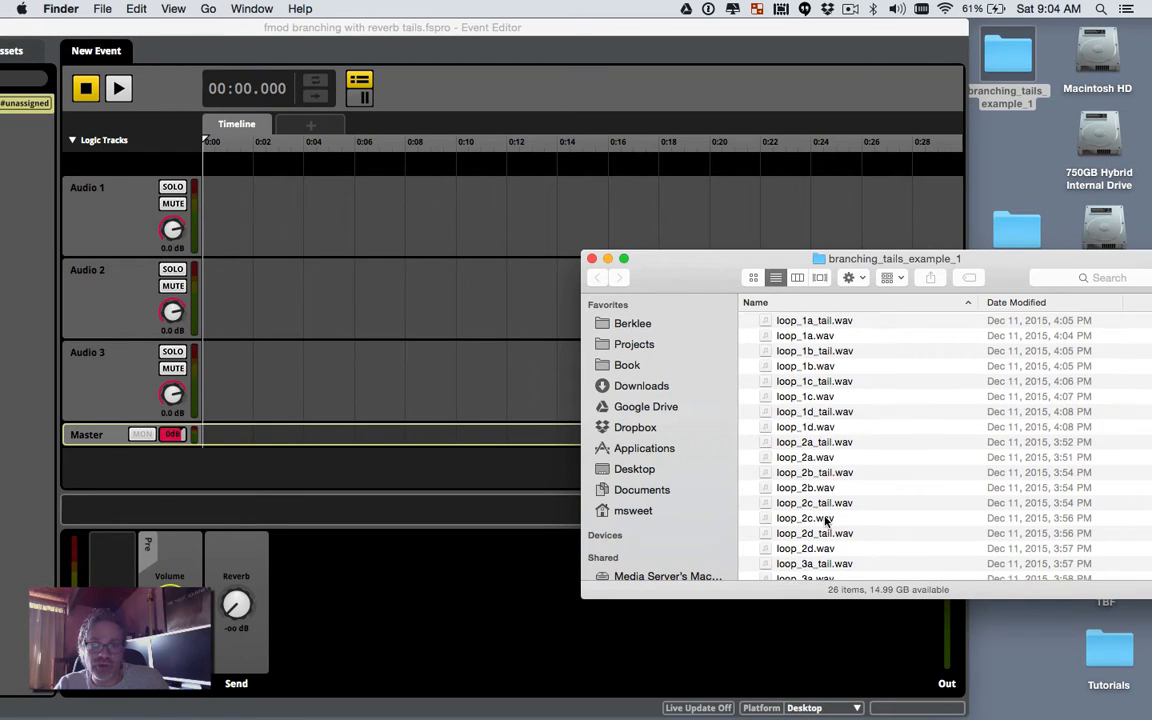
{"action": "scroll", "coordinate": [824, 519], "scroll_direction": "down", "scroll_amount": 5}
{"action": "scroll", "coordinate": [836, 456], "scroll_direction": "up", "scroll_amount": 5}
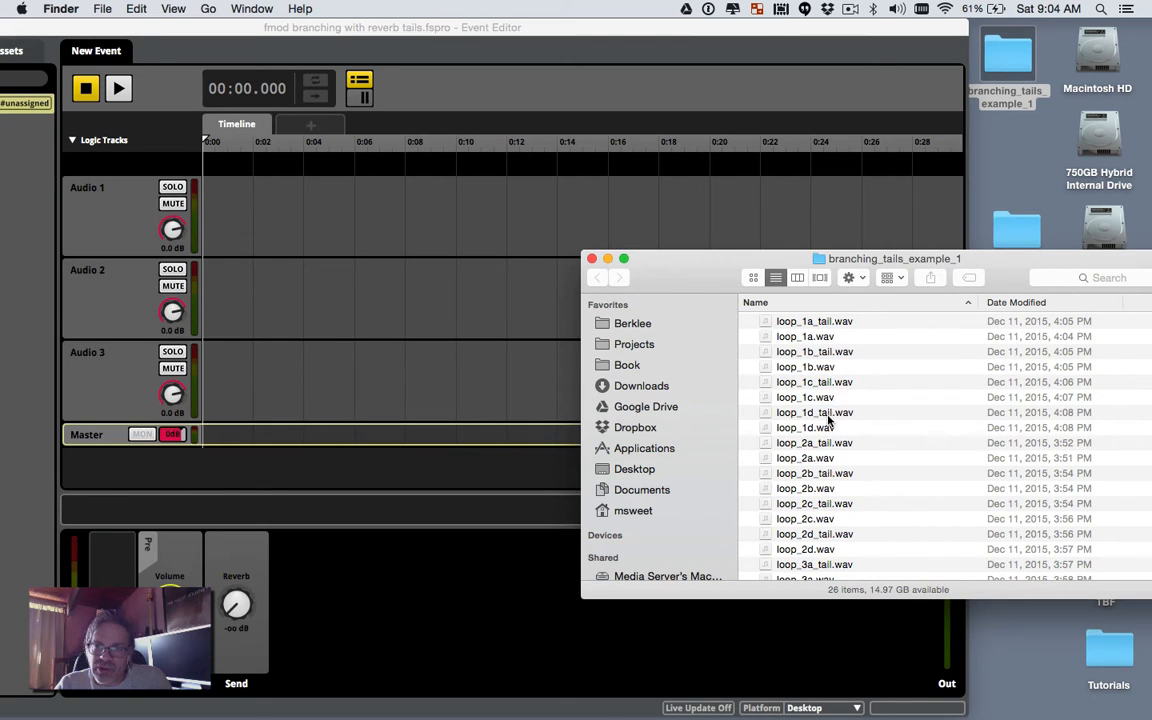
{"action": "scroll", "coordinate": [823, 464], "scroll_direction": "down", "scroll_amount": 5}
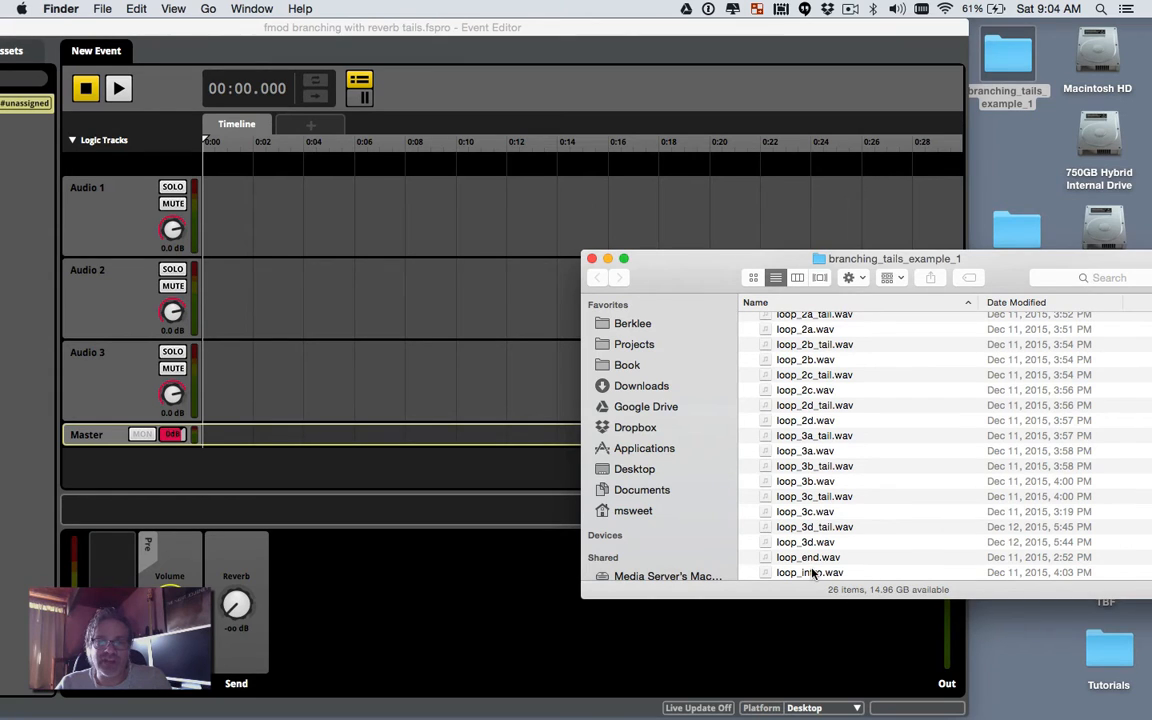
Step: Place loop_intro on Audio 1, followed by loop_1a and its loop_1a_tail
{"action": "left_click_drag", "start_coordinate": [812, 573], "coordinate": [269, 222]}
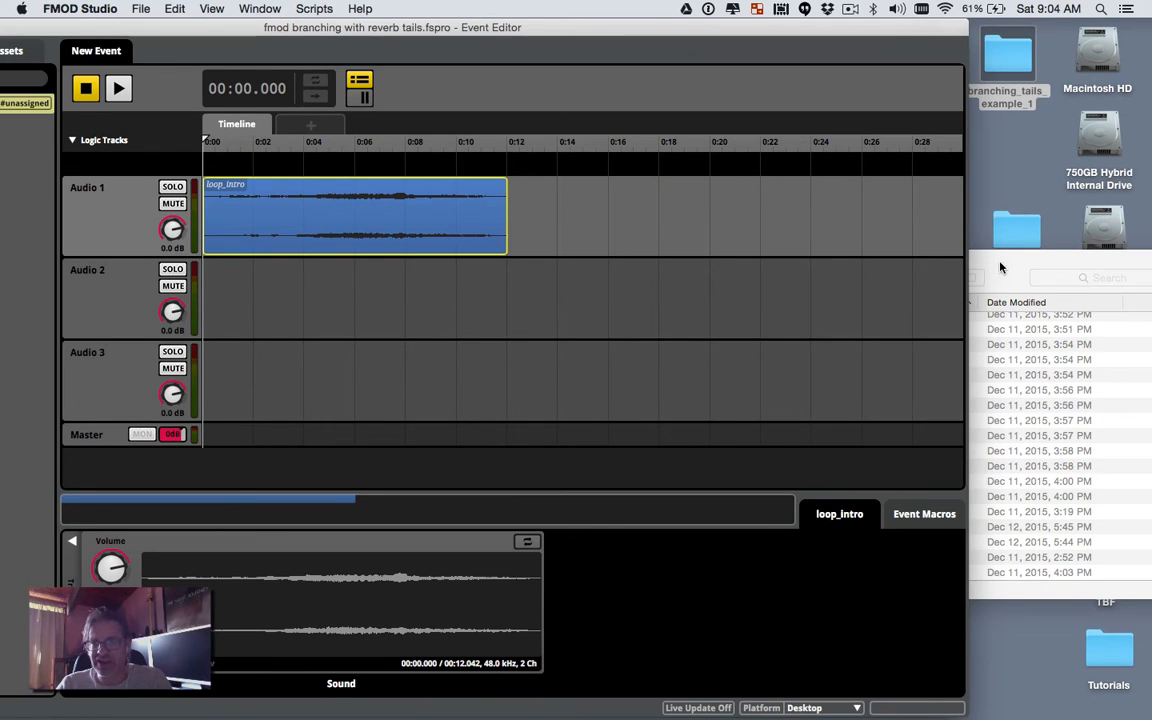
{"action": "left_click", "coordinate": [970, 308]}
{"action": "scroll", "coordinate": [817, 361], "scroll_direction": "up", "scroll_amount": 5}
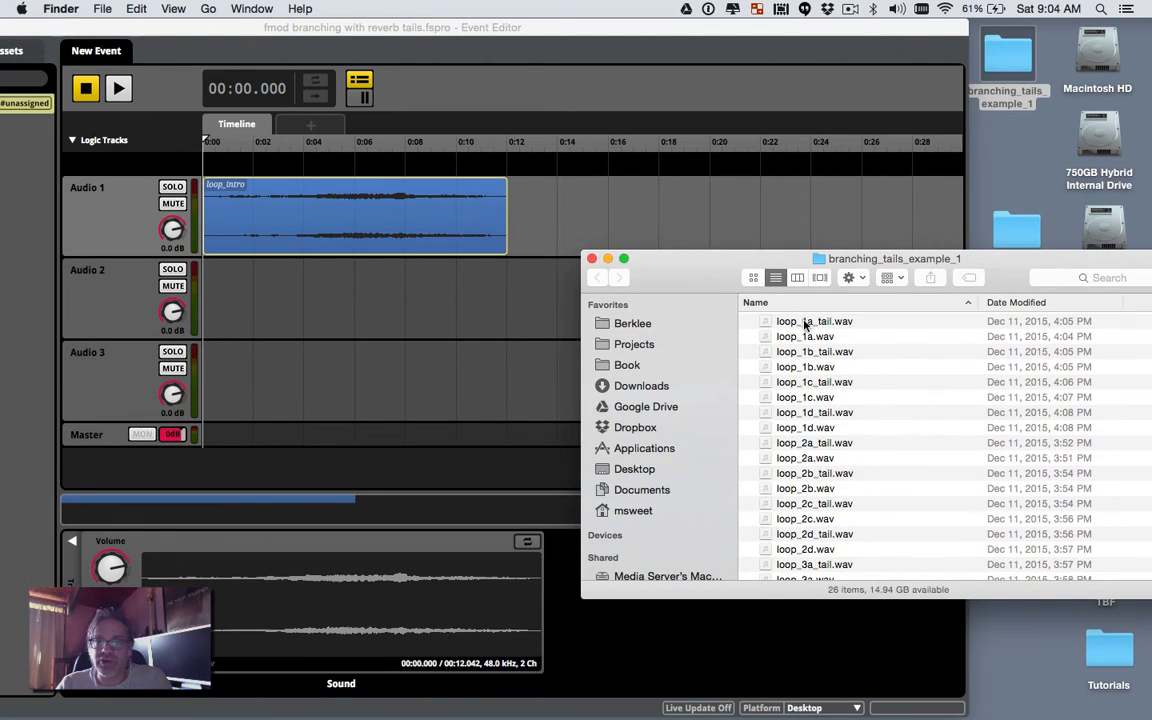
{"action": "left_click_drag", "start_coordinate": [805, 338], "coordinate": [540, 290]}
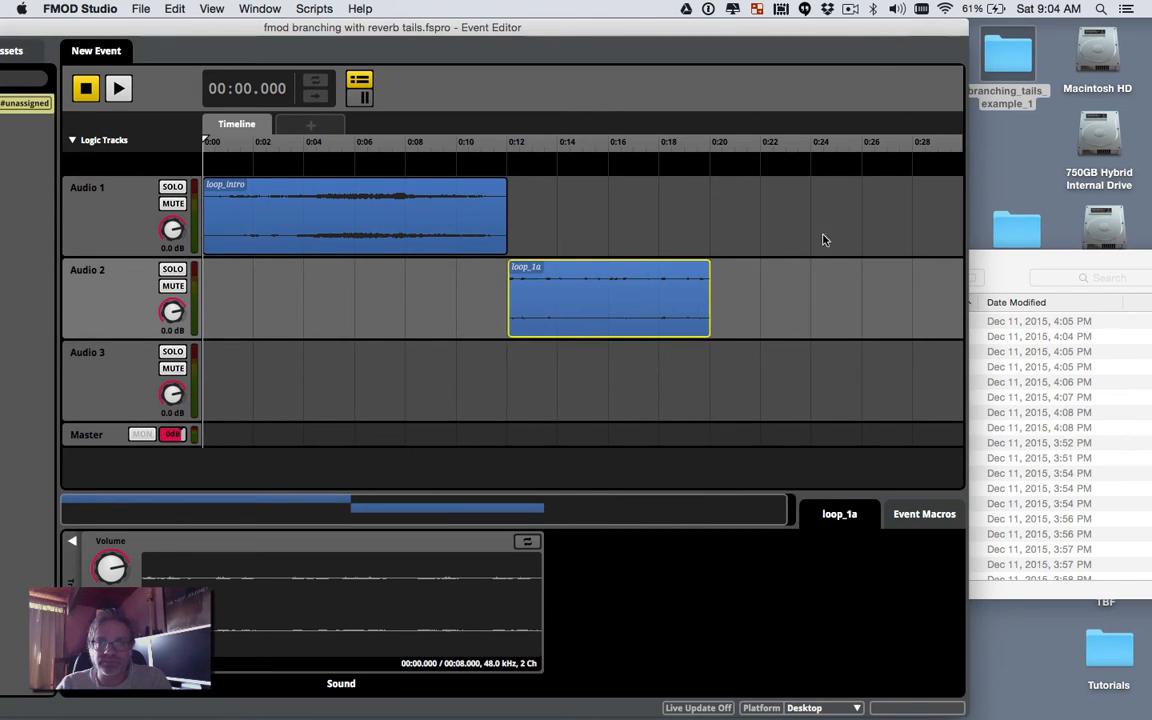
{"action": "left_click", "coordinate": [996, 279]}
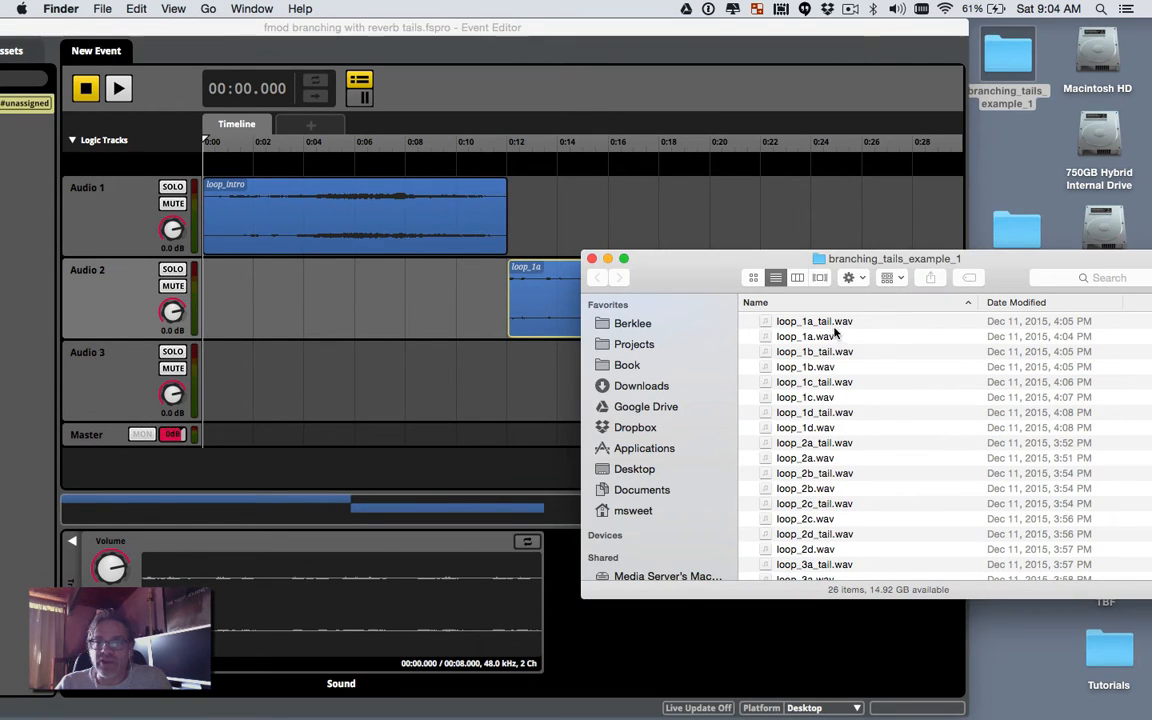
{"action": "left_click_drag", "start_coordinate": [833, 323], "coordinate": [745, 285]}
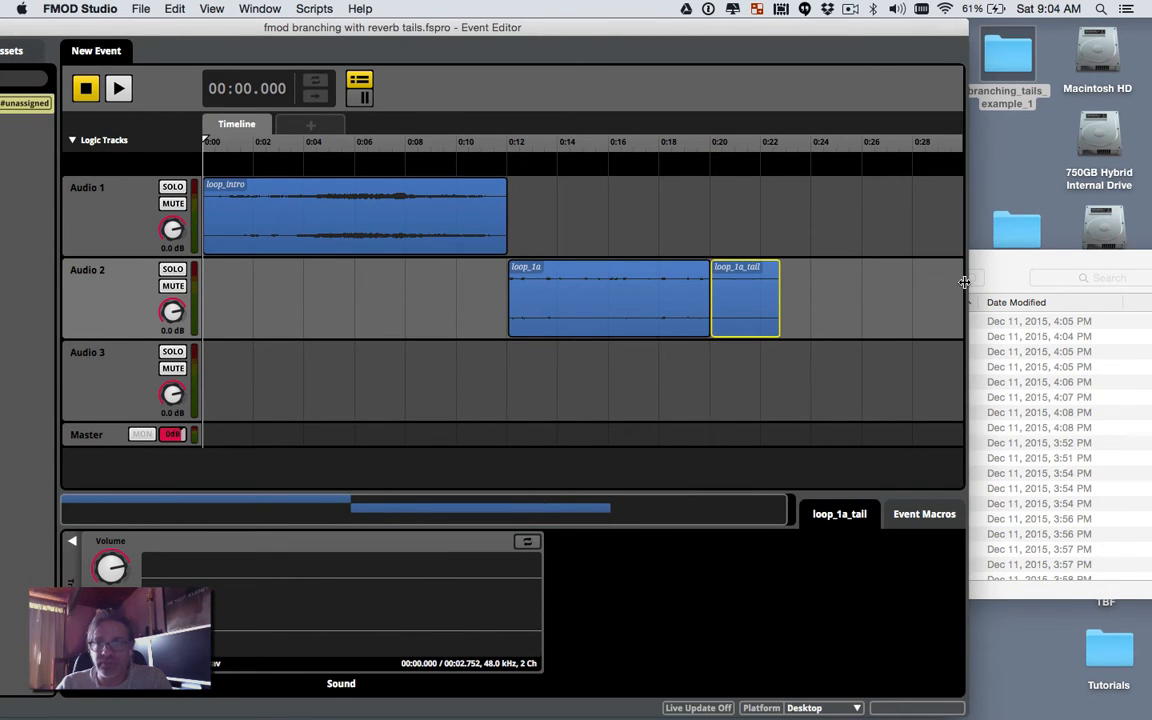
Step: Add loop_1b to Audio 1, starting at 0:20
{"action": "left_click", "coordinate": [1005, 271]}
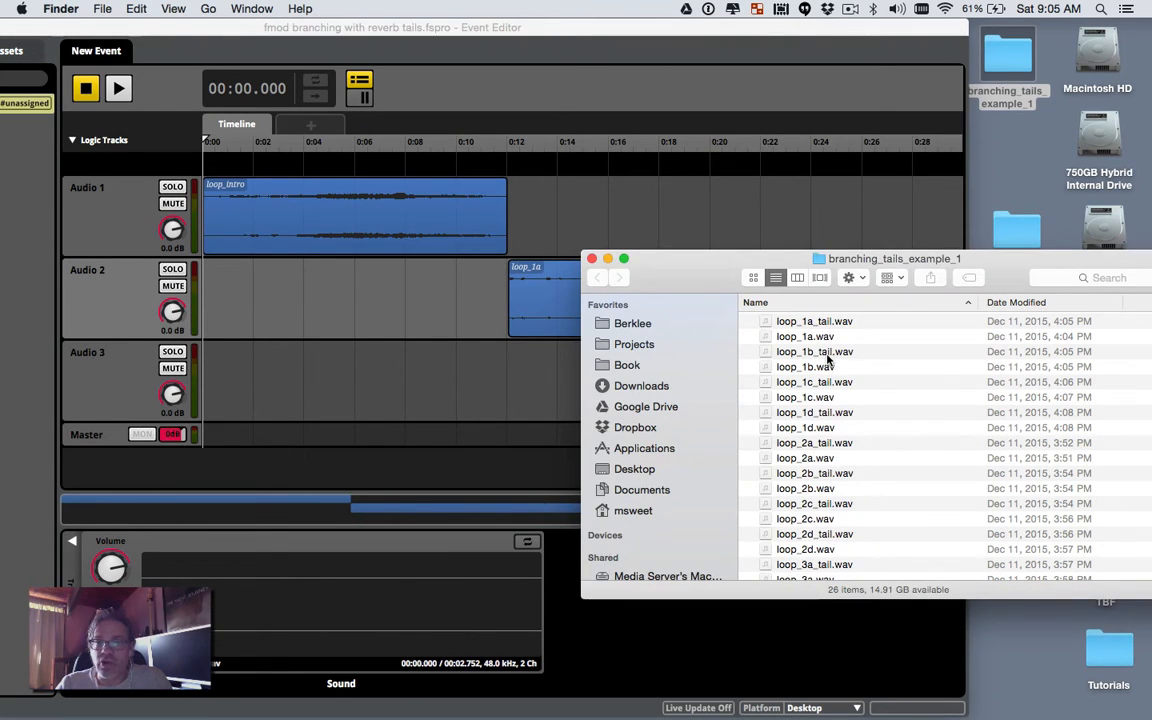
{"action": "left_click", "coordinate": [828, 367]}
{"action": "left_click_drag", "start_coordinate": [828, 367], "coordinate": [813, 205]}
{"action": "left_click_drag", "start_coordinate": [742, 268], "coordinate": [945, 380]}
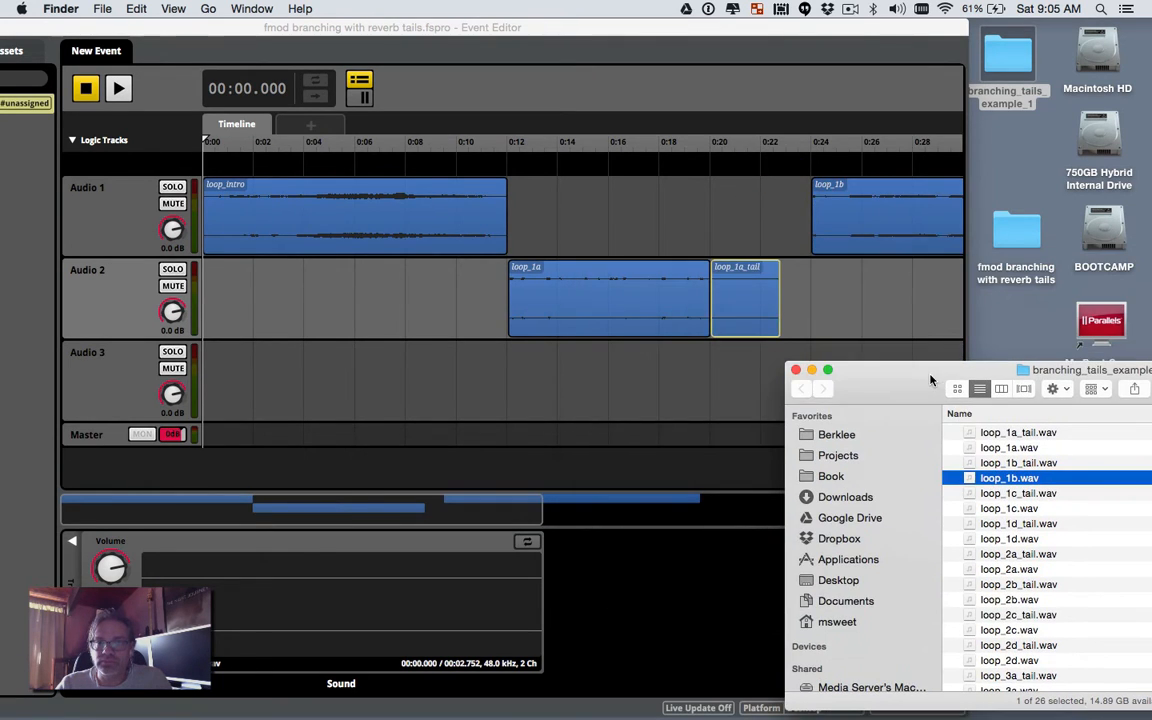
{"action": "left_click_drag", "start_coordinate": [905, 200], "coordinate": [800, 228]}
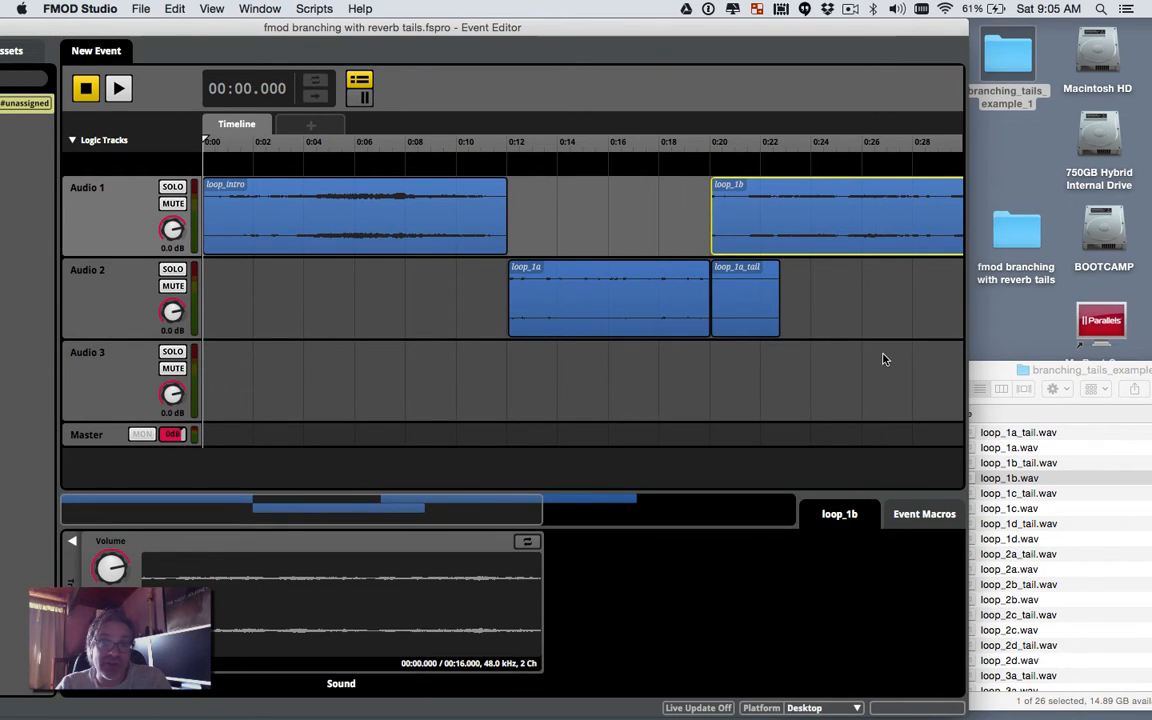
{"action": "scroll", "coordinate": [884, 358], "scroll_direction": "right", "scroll_amount": 2}
{"action": "scroll", "coordinate": [884, 358], "scroll_direction": "right", "scroll_amount": 5}
Step: Add loop_1c on Audio 2 and snap loop_1b_tail and loop_1c_tail after their loops
{"action": "left_click", "coordinate": [1000, 374]}
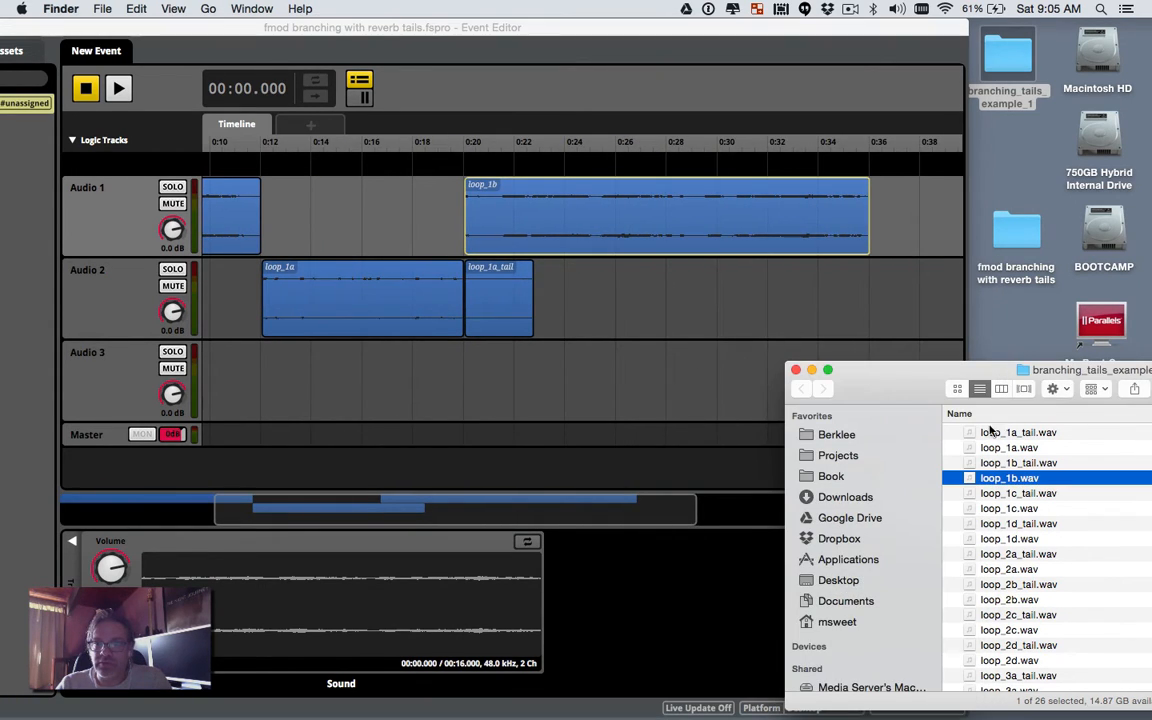
{"action": "left_click", "coordinate": [1005, 494]}
{"action": "left_click", "coordinate": [1000, 510]}
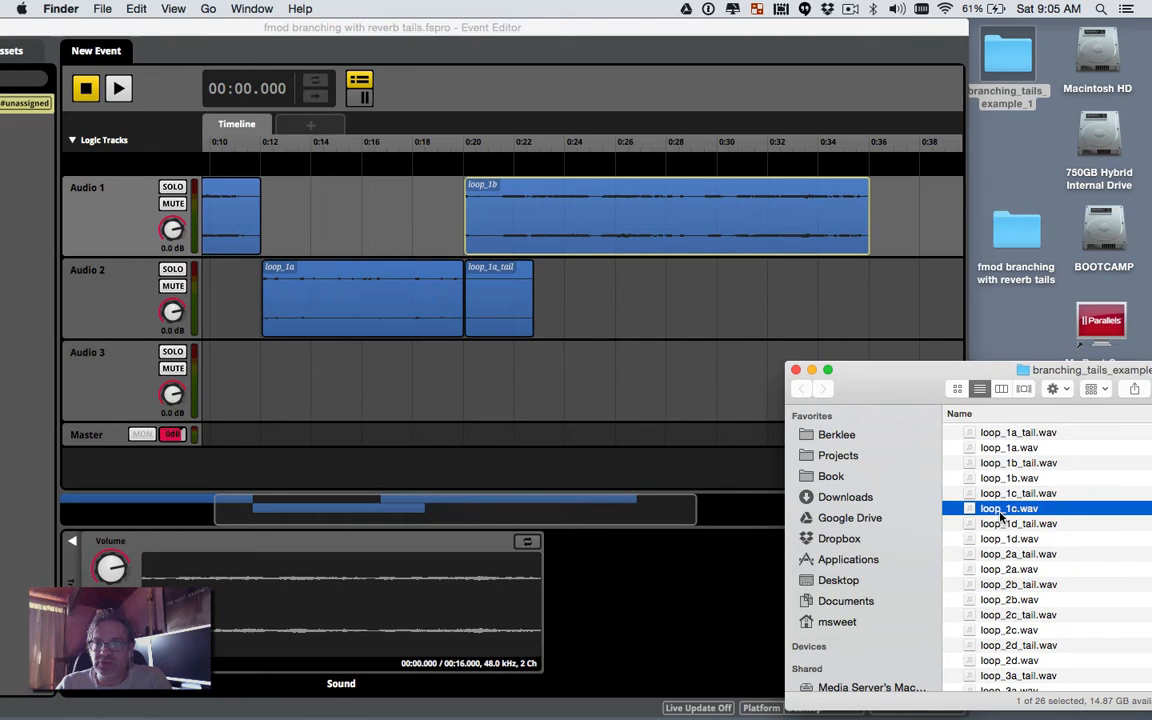
{"action": "left_click_drag", "start_coordinate": [1000, 510], "coordinate": [884, 302]}
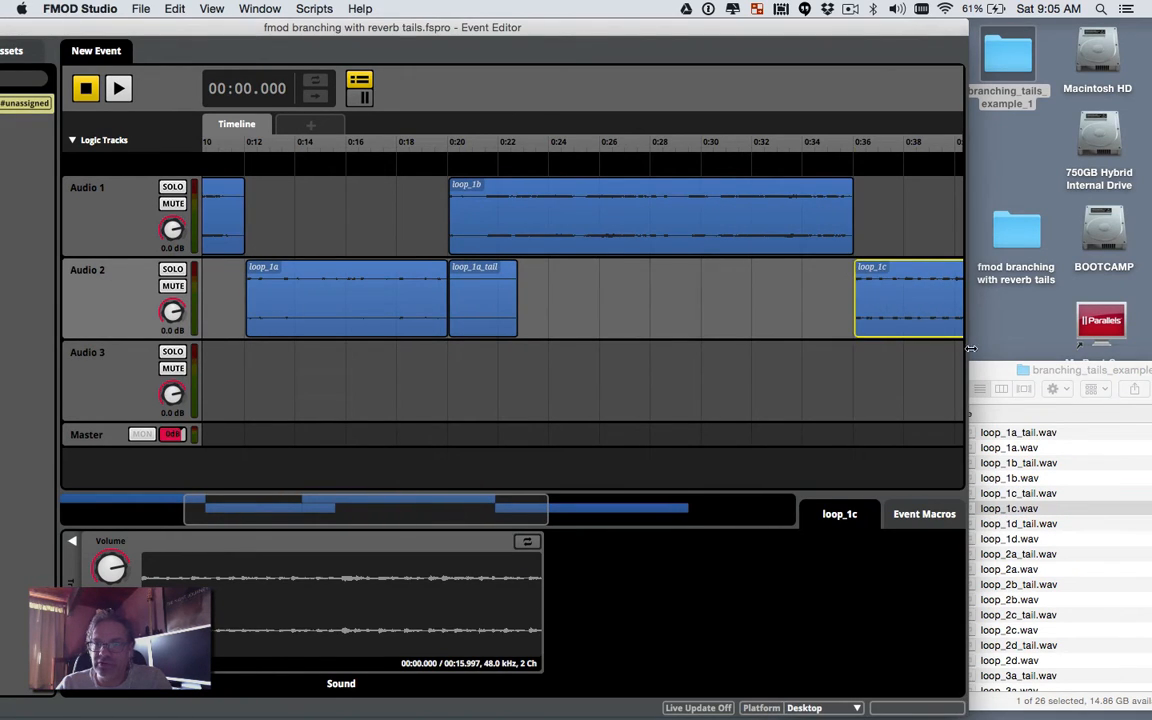
{"action": "left_click", "coordinate": [986, 383]}
{"action": "left_click_drag", "start_coordinate": [1010, 463], "coordinate": [884, 216]}
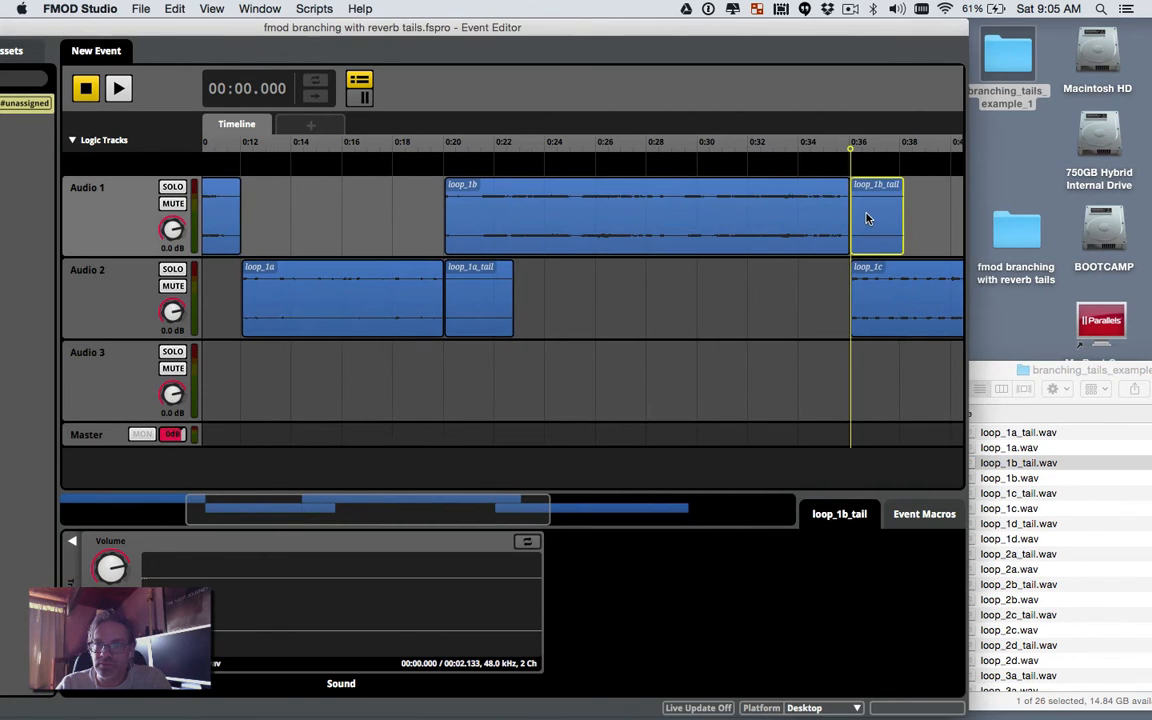
{"action": "left_click", "coordinate": [942, 218]}
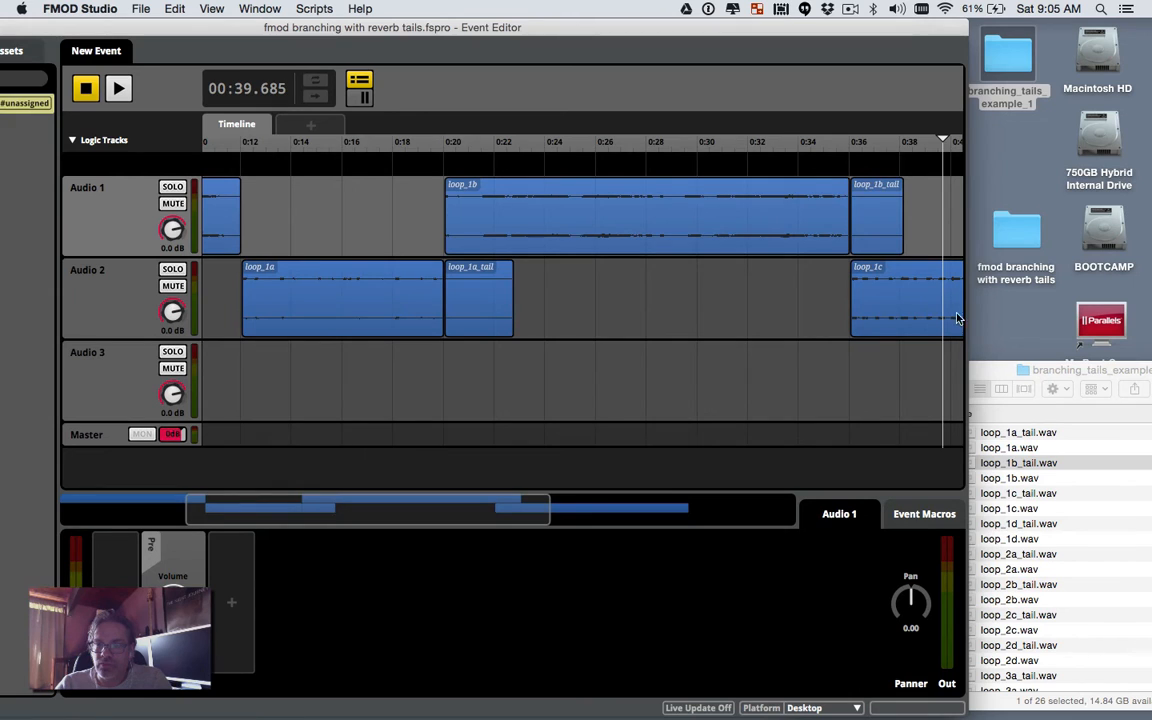
{"action": "scroll", "coordinate": [836, 327], "scroll_direction": "right", "scroll_amount": 10}
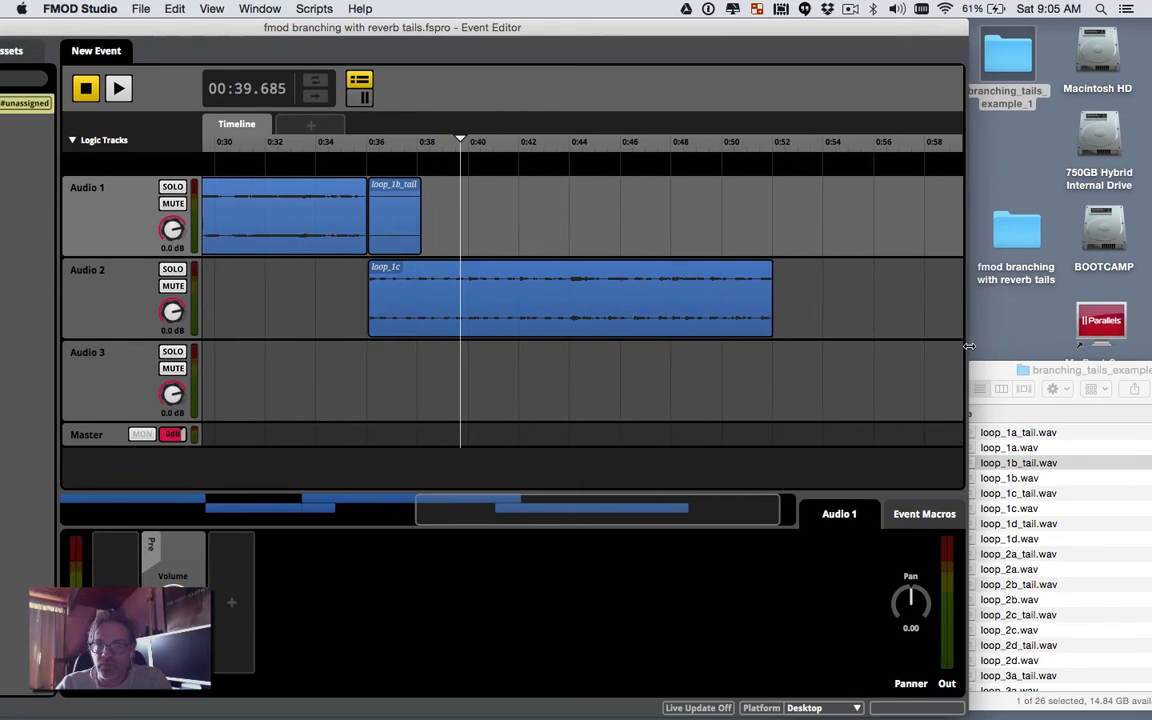
{"action": "left_click", "coordinate": [990, 376]}
{"action": "left_click_drag", "start_coordinate": [1018, 493], "coordinate": [816, 297]}
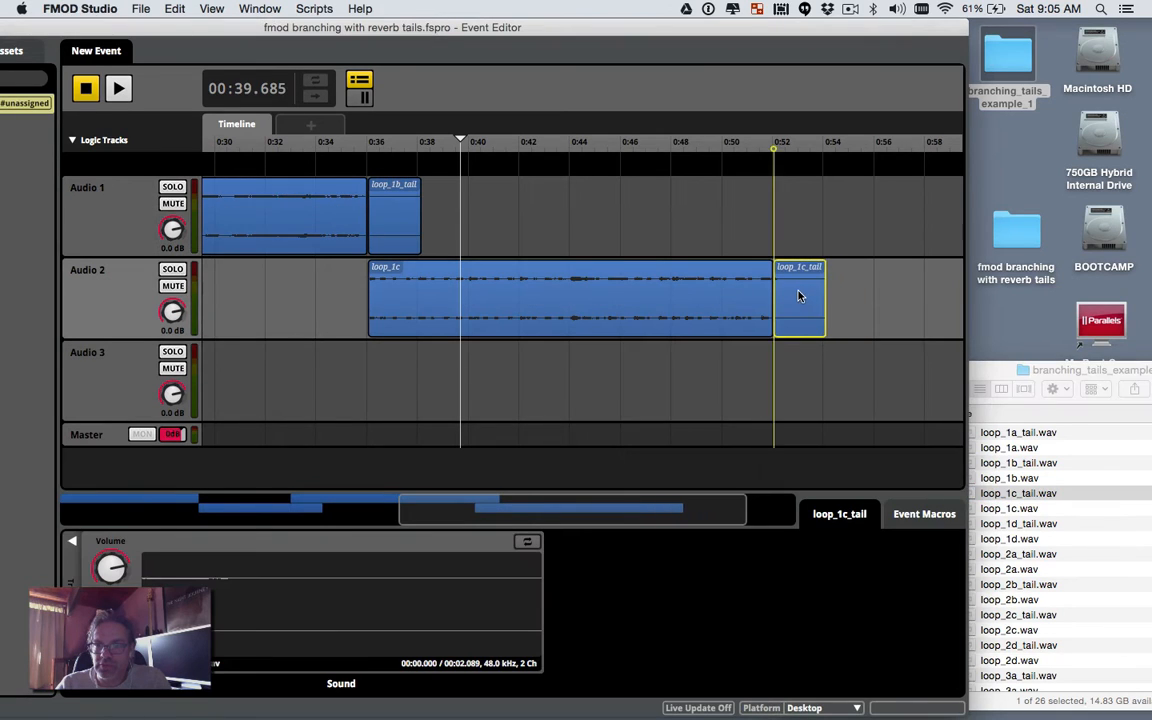
Step: Add loop_1d to Audio 1 at 0:52
{"action": "left_click", "coordinate": [996, 358]}
{"action": "scroll", "coordinate": [1012, 450], "scroll_direction": "down", "scroll_amount": 3}
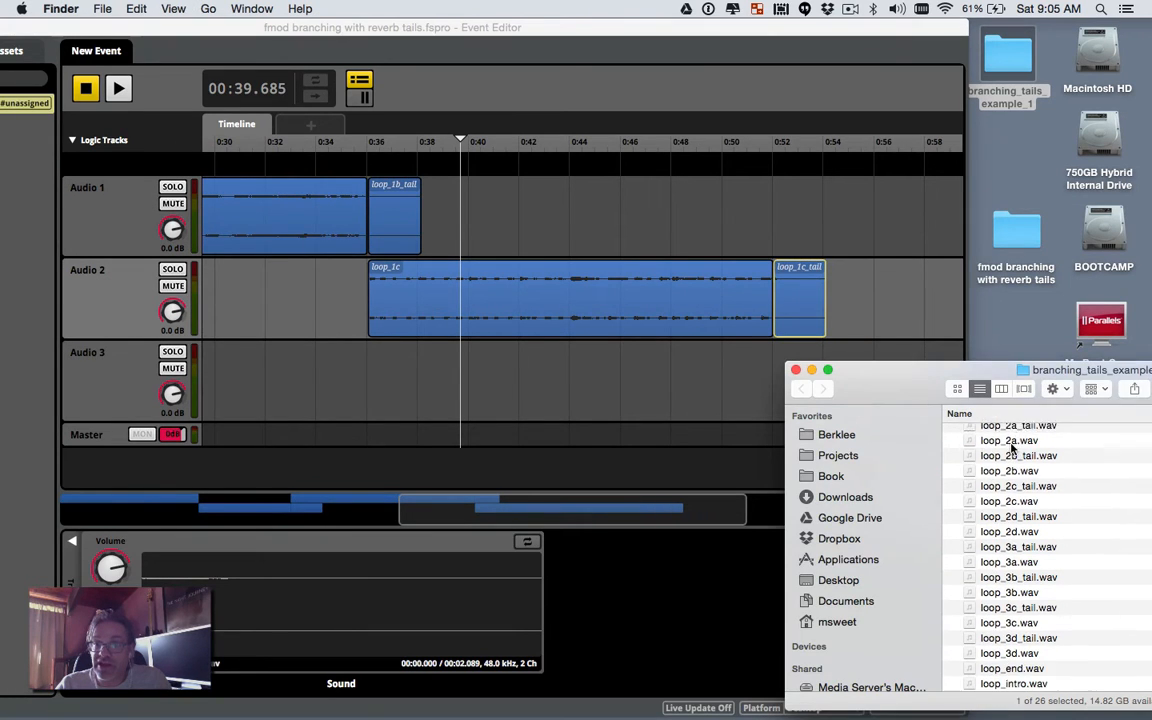
{"action": "scroll", "coordinate": [1012, 450], "scroll_direction": "up", "scroll_amount": 1}
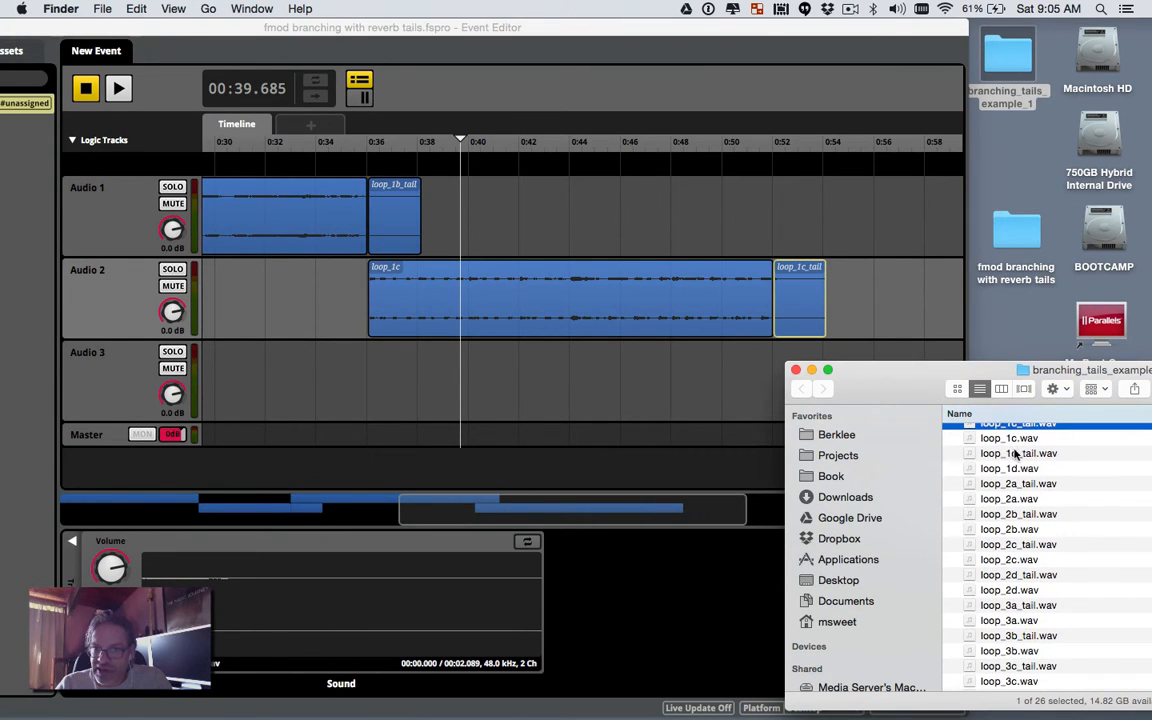
{"action": "left_click", "coordinate": [1015, 469]}
{"action": "left_click_drag", "start_coordinate": [1019, 474], "coordinate": [810, 224]}
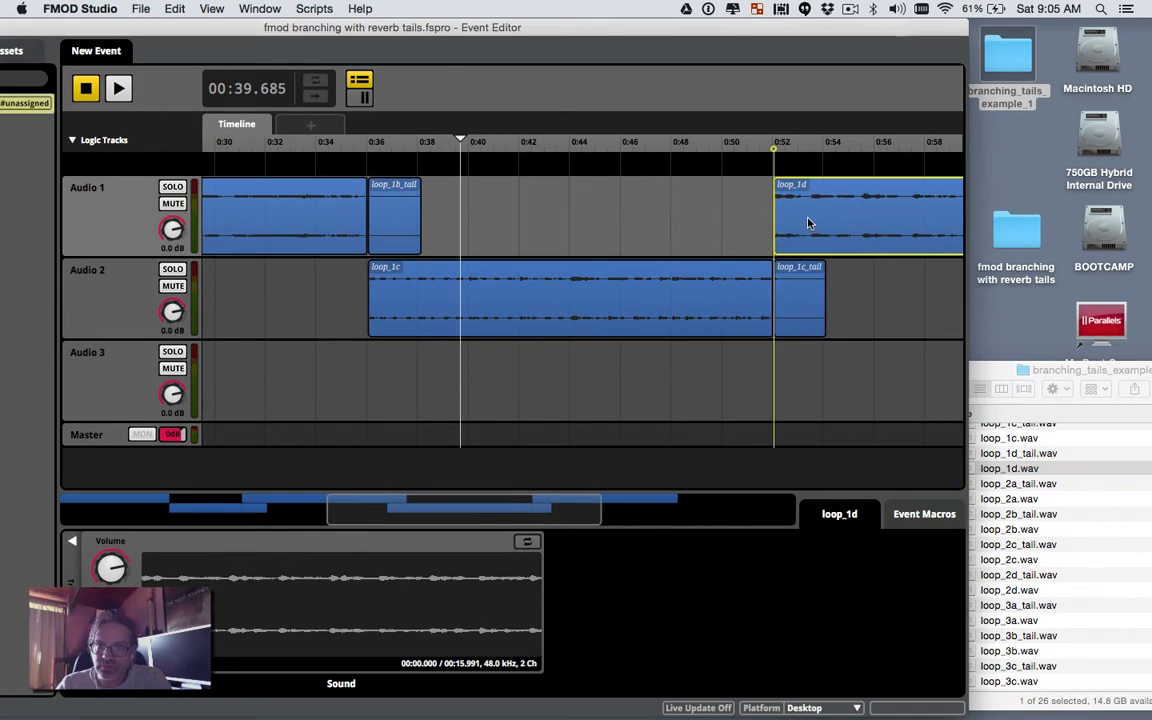
Step: Place loop_1d_tail right after loop_1d and zoom out to show the whole timeline
{"action": "left_click", "coordinate": [983, 378]}
{"action": "scroll", "coordinate": [1015, 476], "scroll_direction": "up", "scroll_amount": 1}
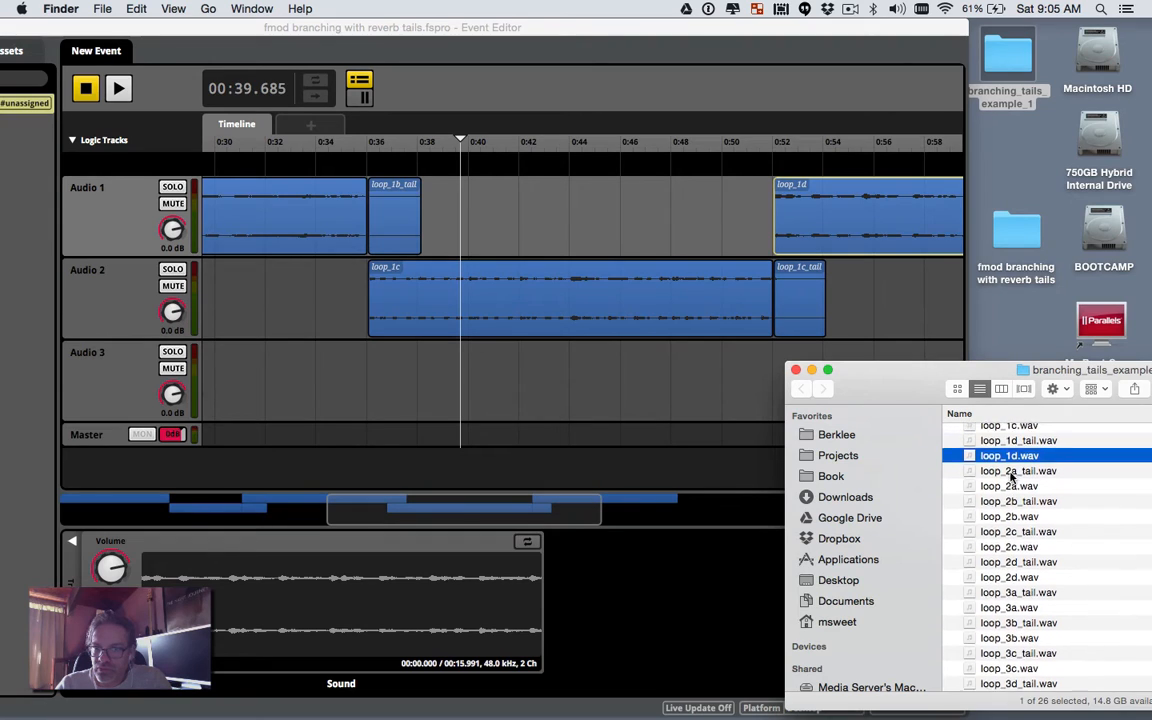
{"action": "scroll", "coordinate": [827, 272], "scroll_direction": "right", "scroll_amount": 3}
{"action": "scroll", "coordinate": [827, 272], "scroll_direction": "right", "scroll_amount": 3}
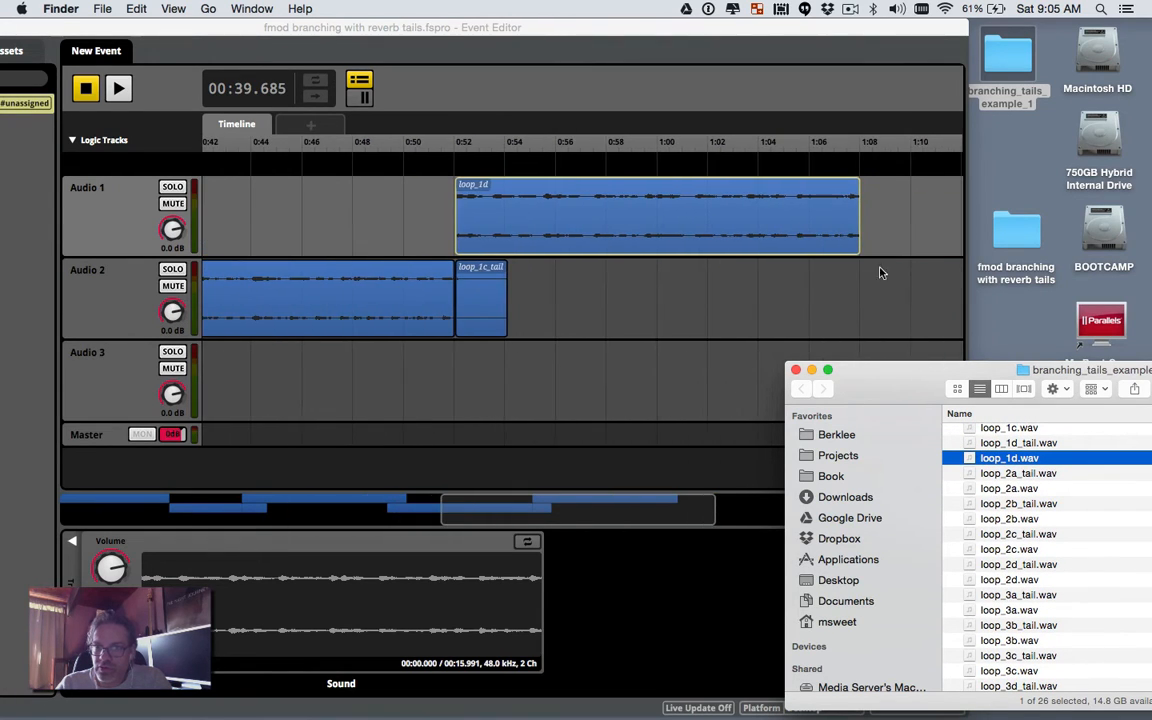
{"action": "left_click", "coordinate": [1033, 445]}
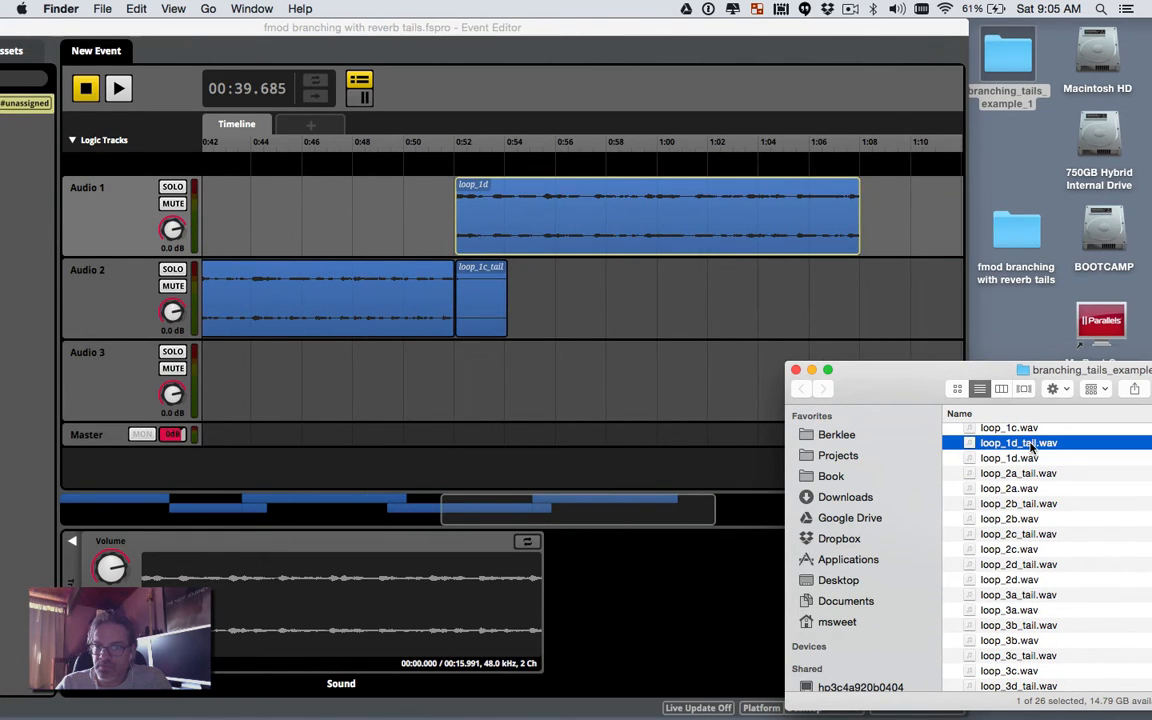
{"action": "left_click_drag", "start_coordinate": [1033, 448], "coordinate": [870, 230]}
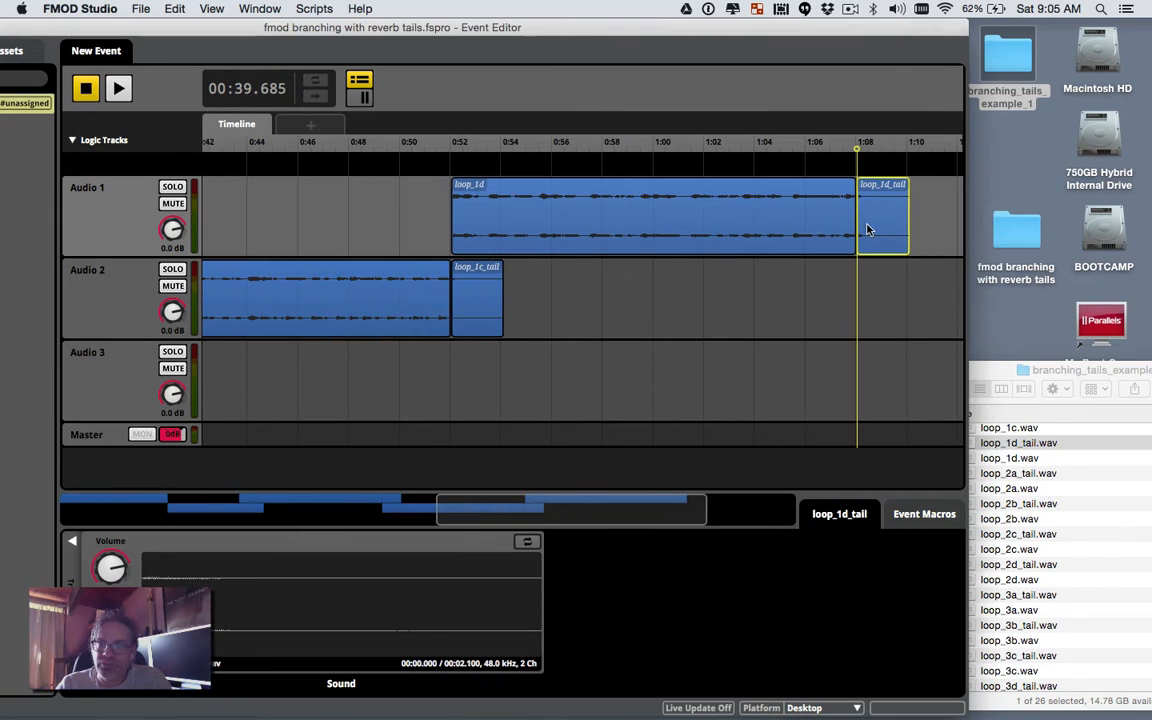
{"action": "scroll", "coordinate": [845, 285], "scroll_direction": "left", "scroll_amount": 10}
{"action": "scroll", "coordinate": [831, 301], "scroll_direction": "left", "scroll_amount": 2}
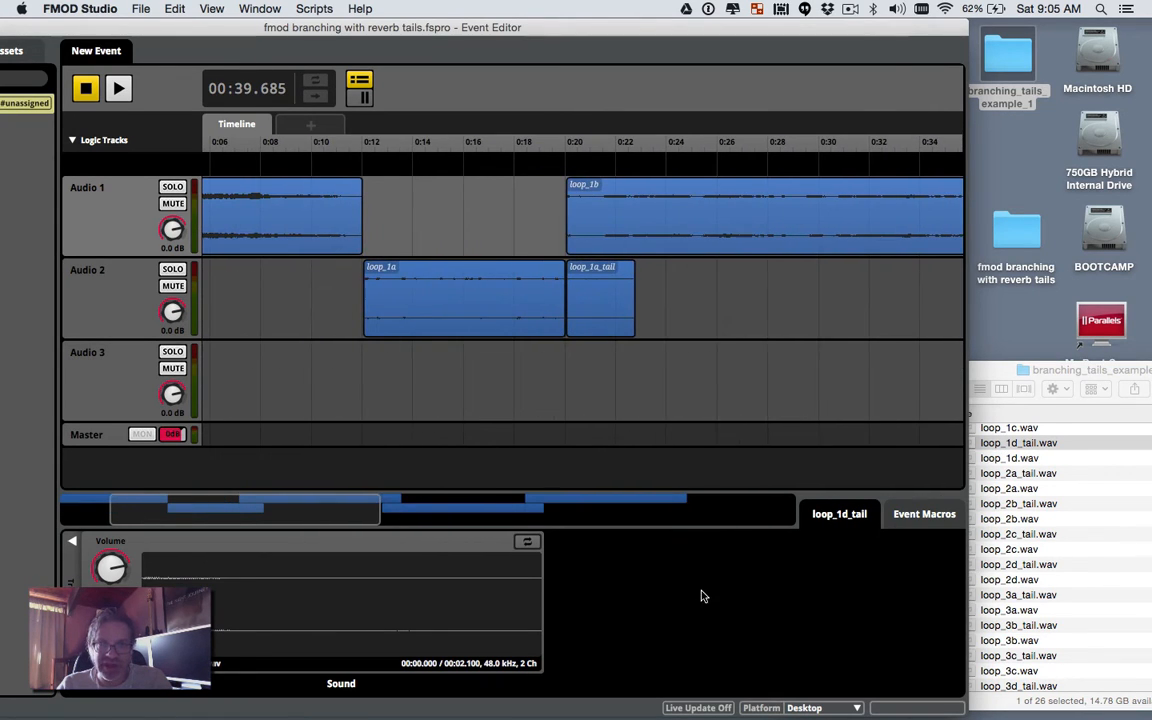
{"action": "left_click_drag", "start_coordinate": [378, 508], "coordinate": [796, 512]}
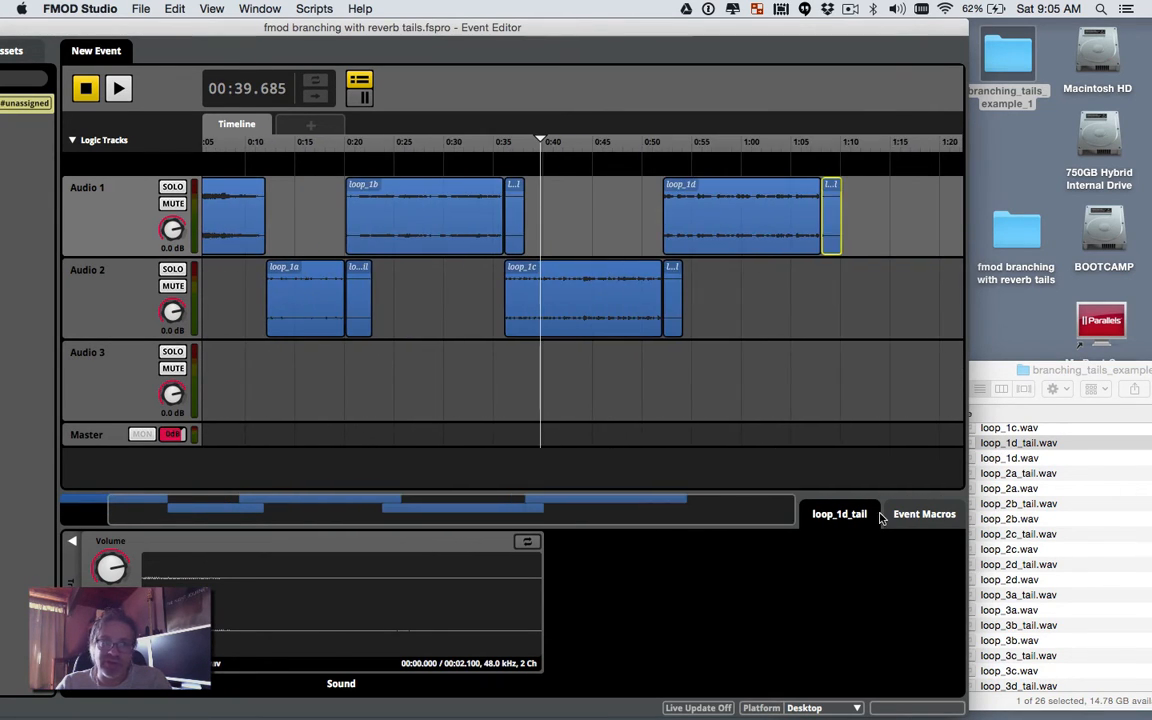
{"action": "left_click", "coordinate": [303, 148]}
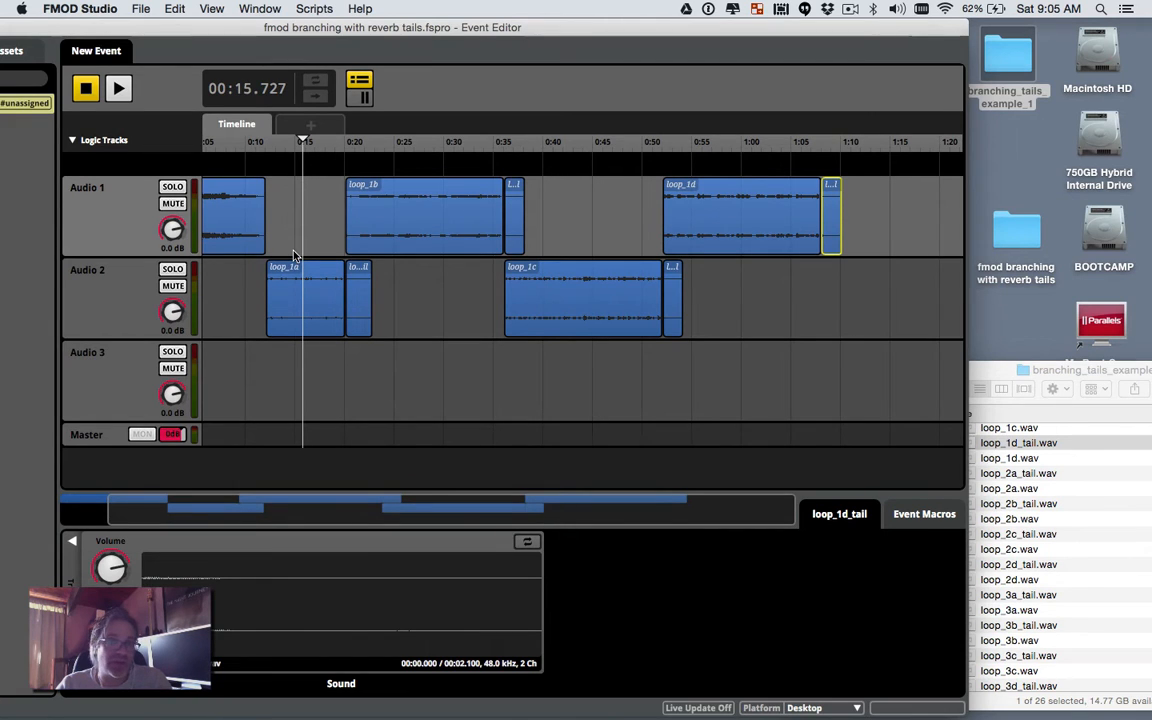
{"action": "key", "text": "space"}
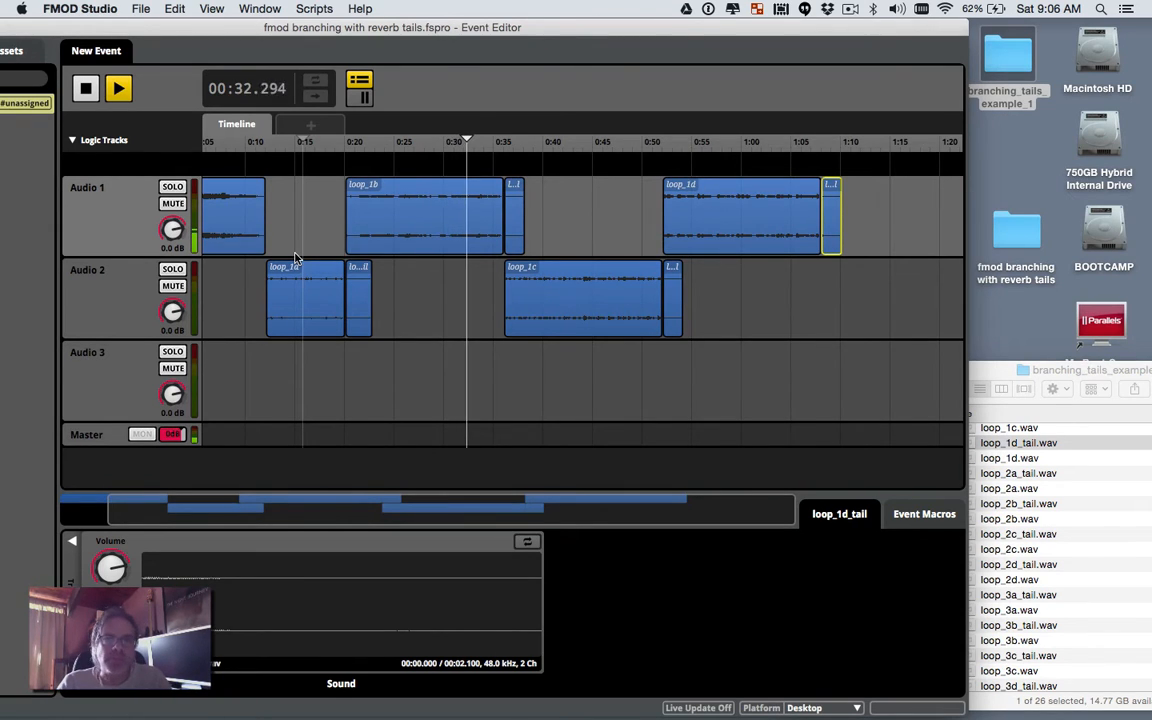
{"action": "key", "text": "space"}
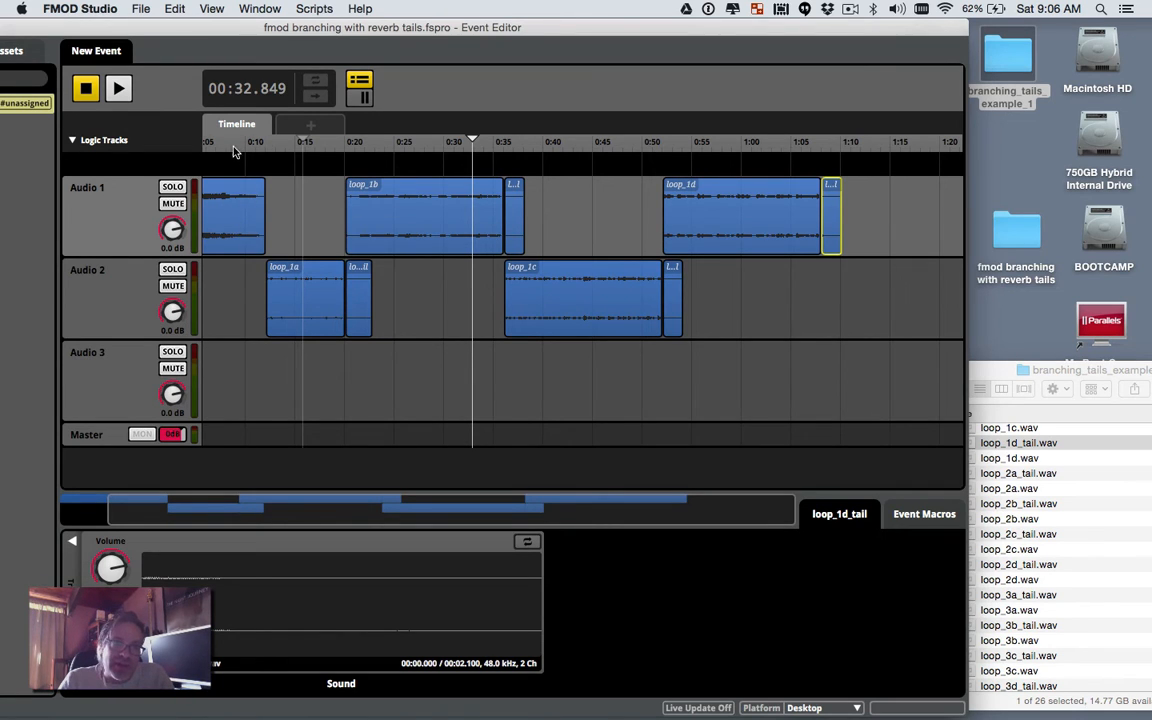
{"action": "left_click_drag", "start_coordinate": [233, 150], "coordinate": [303, 188]}
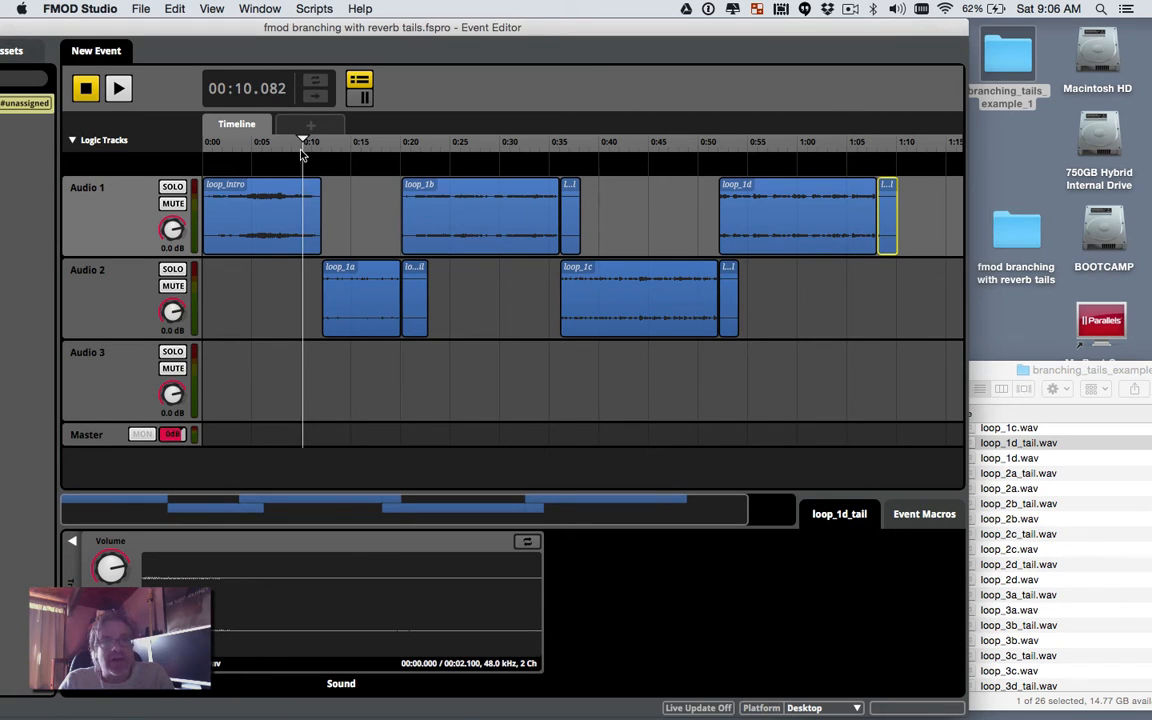
{"action": "left_click_drag", "start_coordinate": [303, 141], "coordinate": [317, 213]}
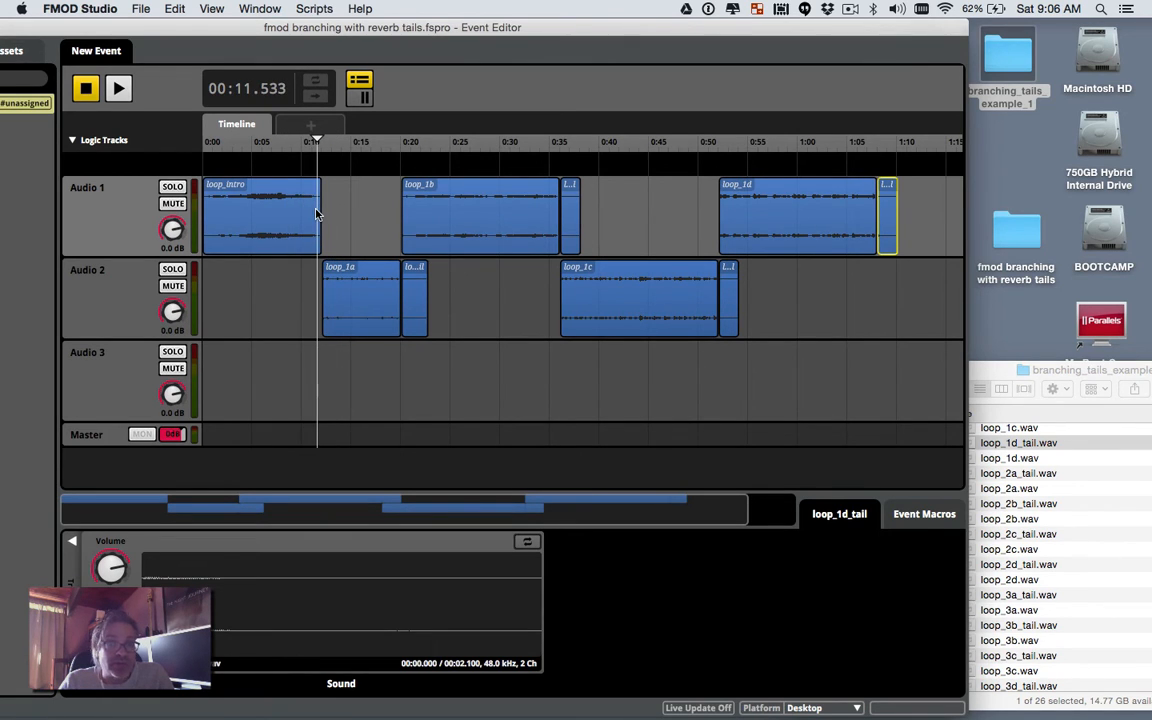
Step: Add a loop_1a_tail clip to Audio 2, then delete that stray tail clip
{"action": "scroll", "coordinate": [455, 293], "scroll_direction": "right", "scroll_amount": 3}
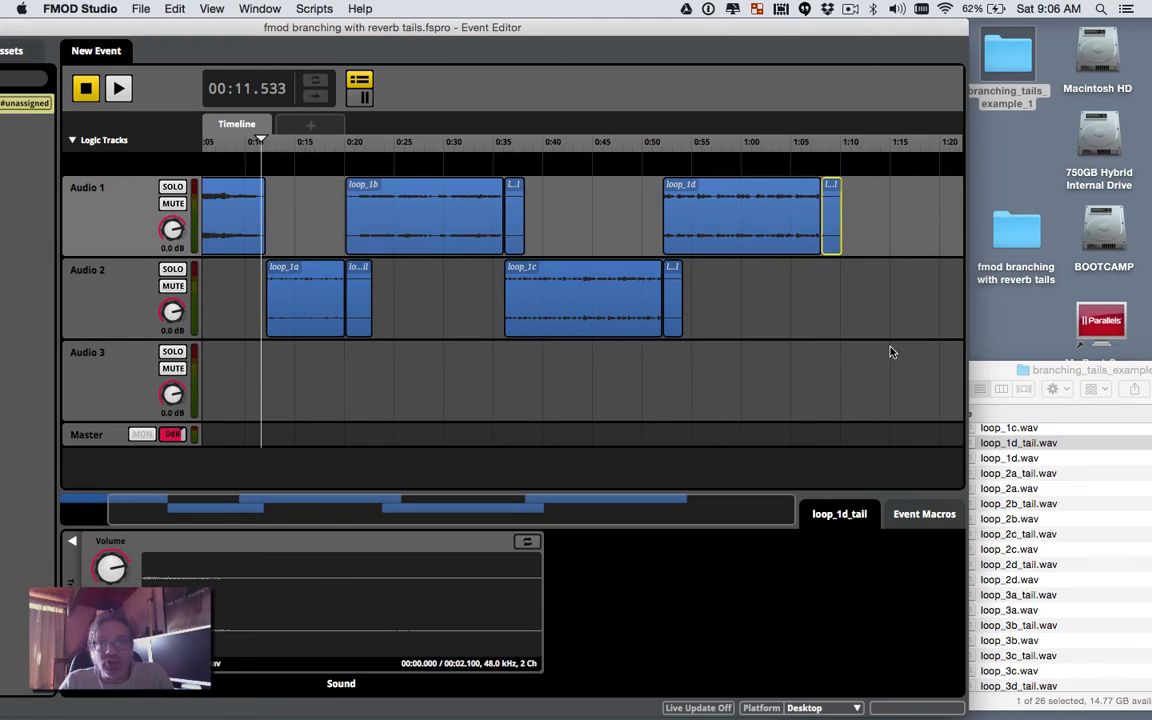
{"action": "left_click", "coordinate": [982, 377]}
{"action": "scroll", "coordinate": [1001, 456], "scroll_direction": "up", "scroll_amount": 4}
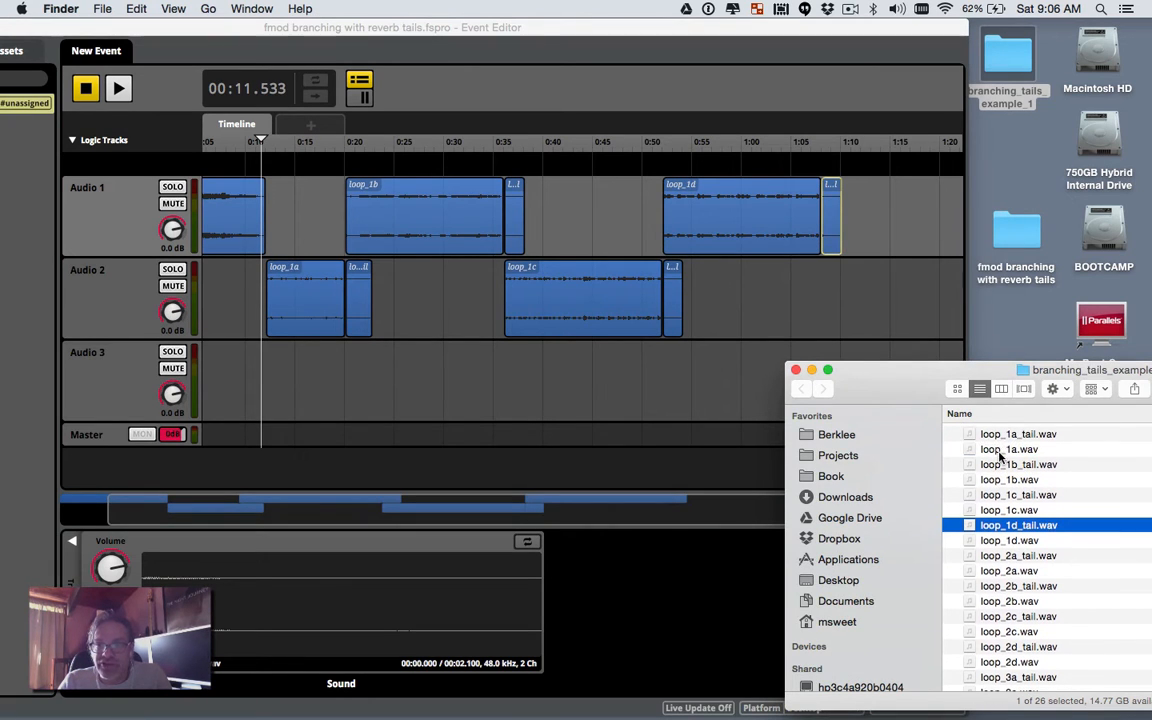
{"action": "left_click", "coordinate": [1018, 433]}
{"action": "left_click_drag", "start_coordinate": [1018, 433], "coordinate": [878, 300]}
{"action": "left_click", "coordinate": [885, 310]}
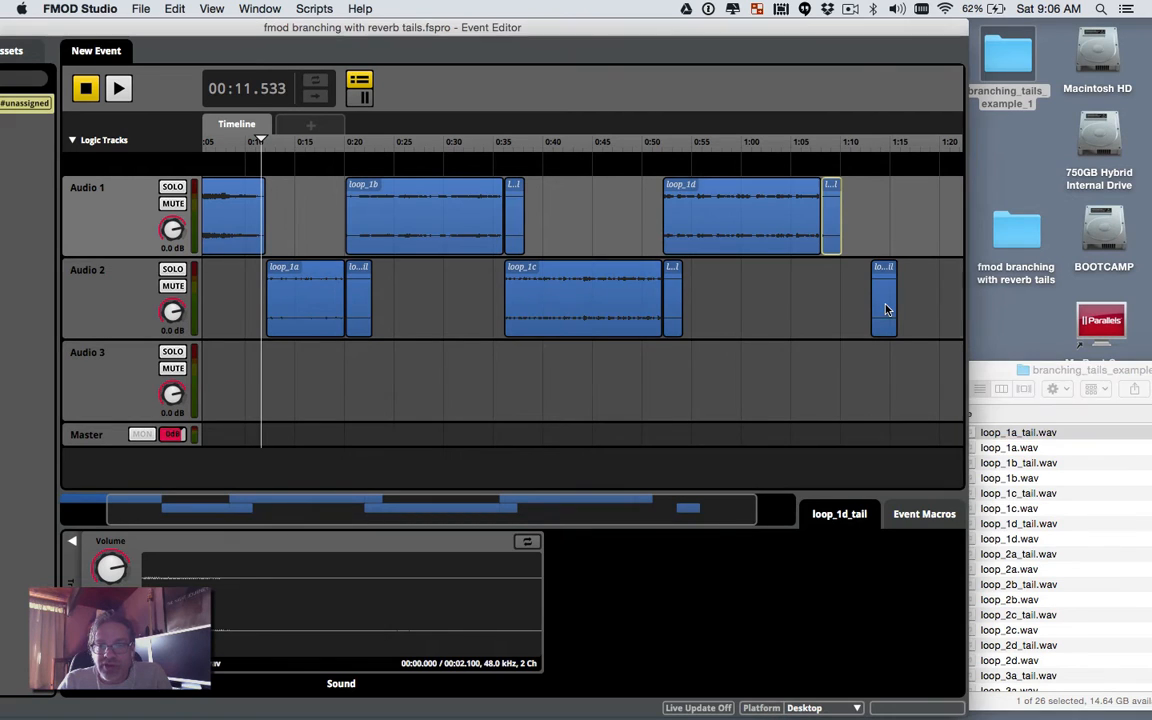
{"action": "right_click", "coordinate": [885, 310]}
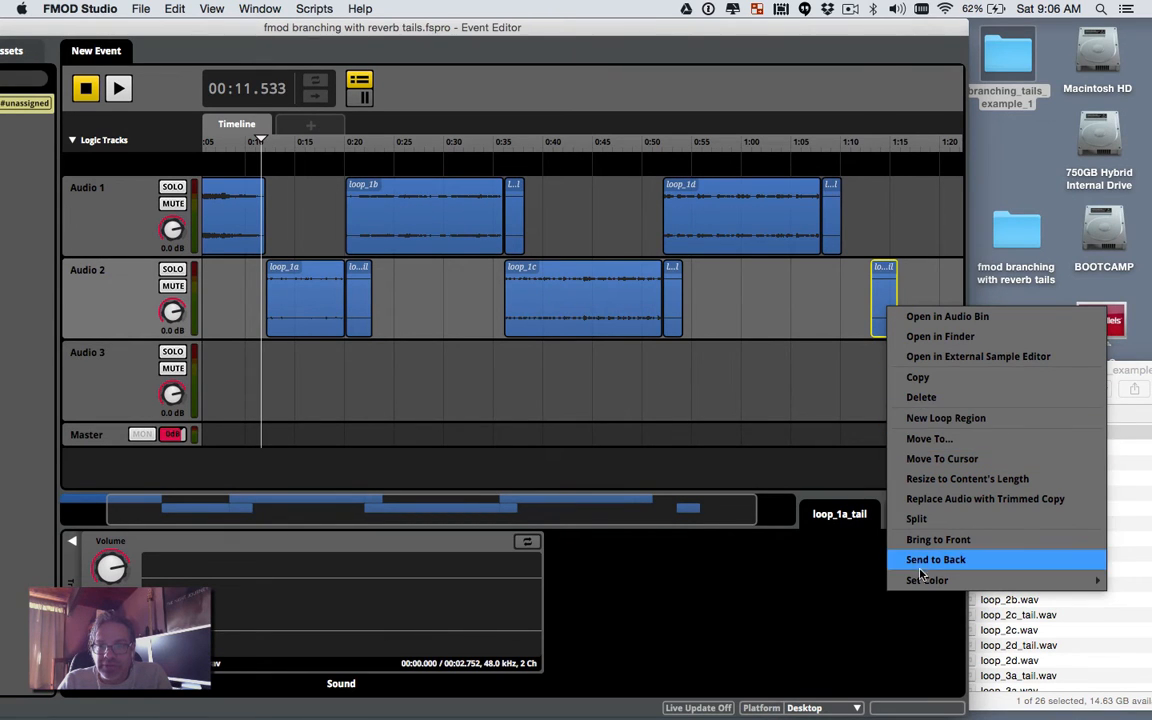
{"action": "left_click", "coordinate": [925, 398]}
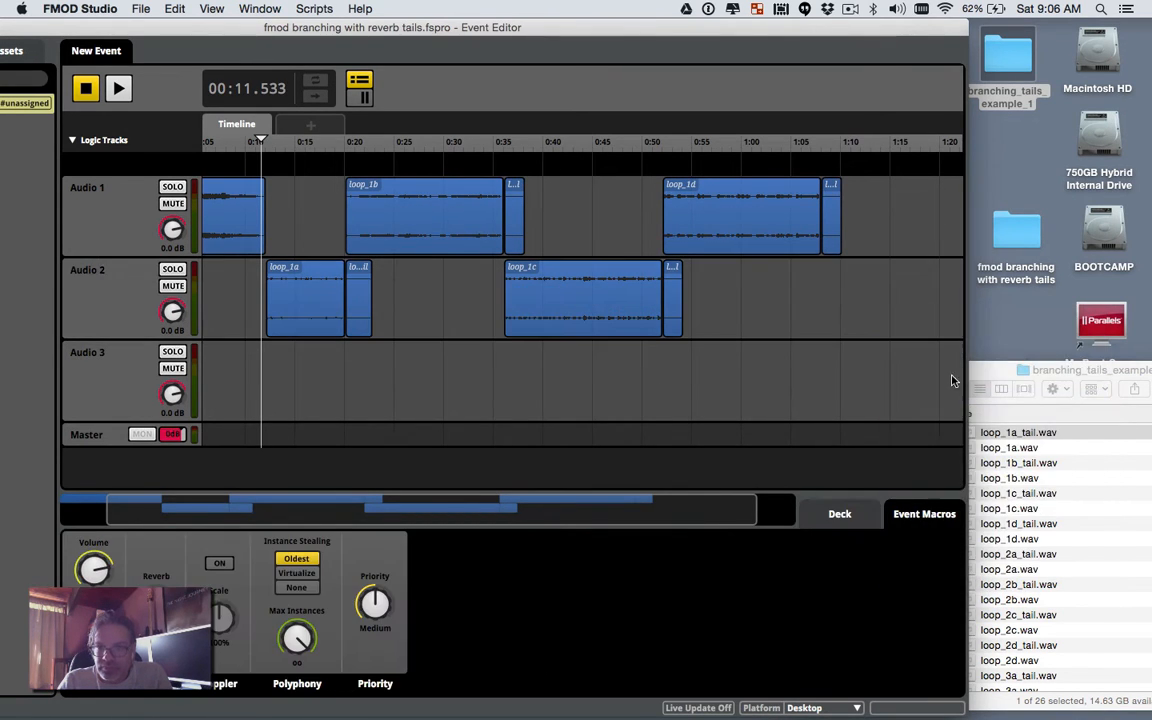
Step: Place loop_1a on Audio 2 right after loop_1d's tail, near 1:08
{"action": "left_click", "coordinate": [1004, 374]}
{"action": "left_click", "coordinate": [1005, 448]}
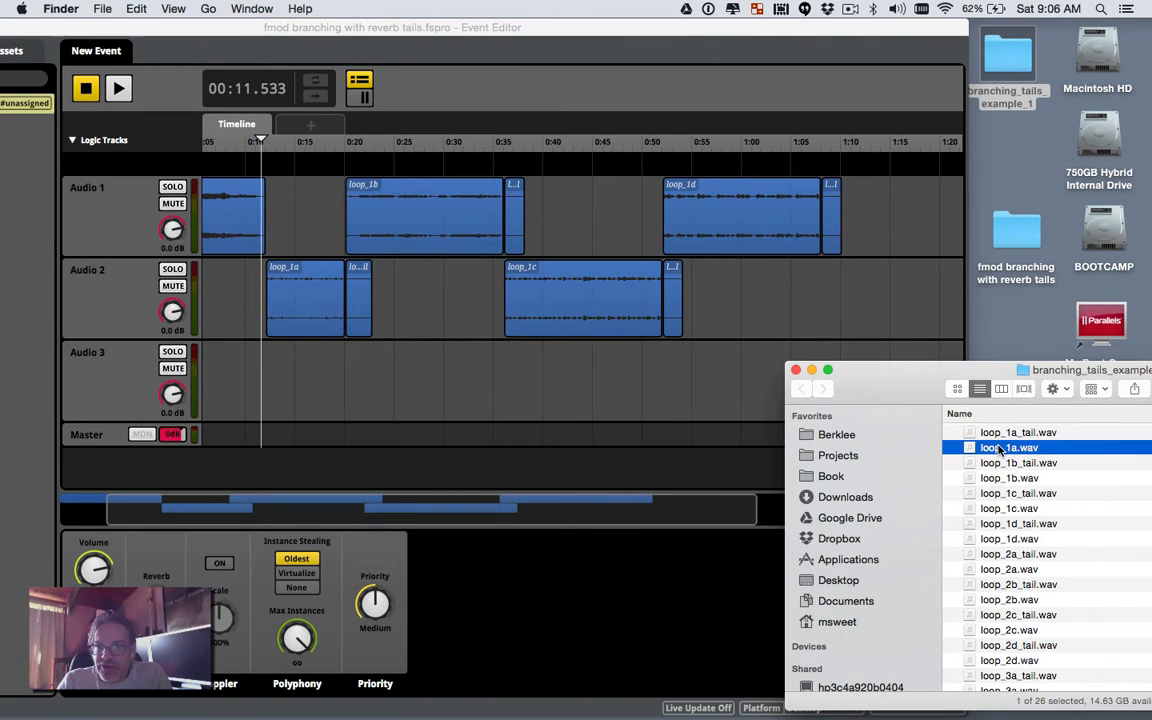
{"action": "left_click_drag", "start_coordinate": [1000, 450], "coordinate": [884, 310]}
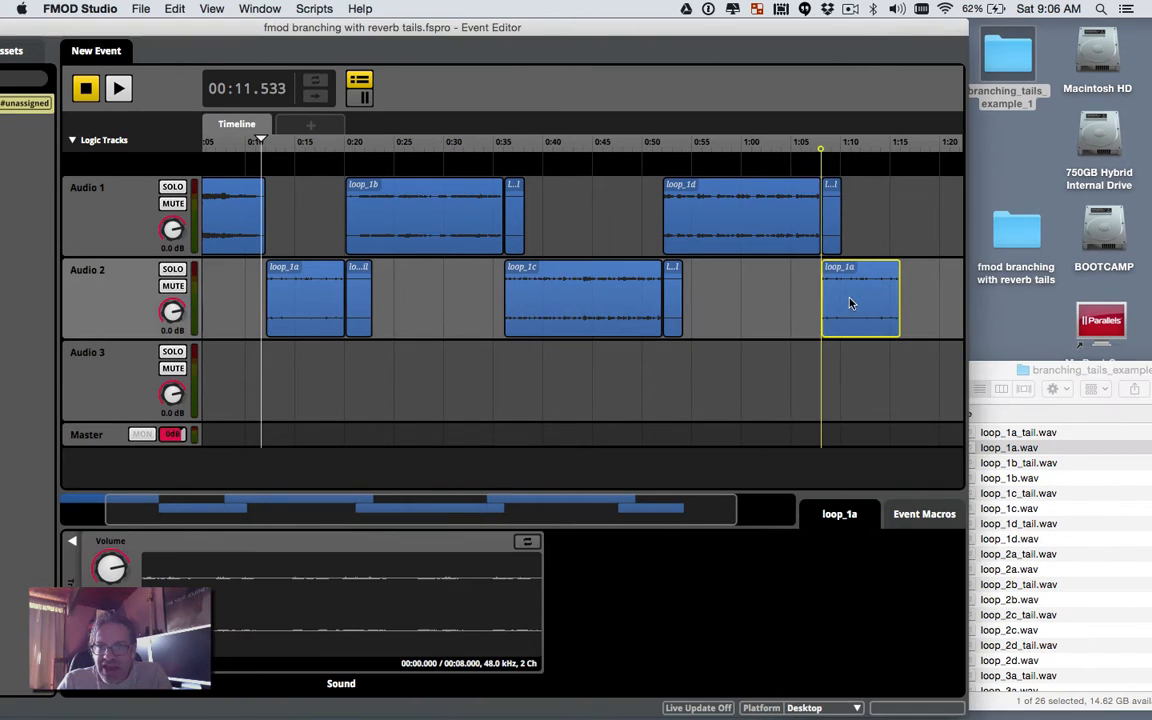
{"action": "left_click", "coordinate": [978, 364]}
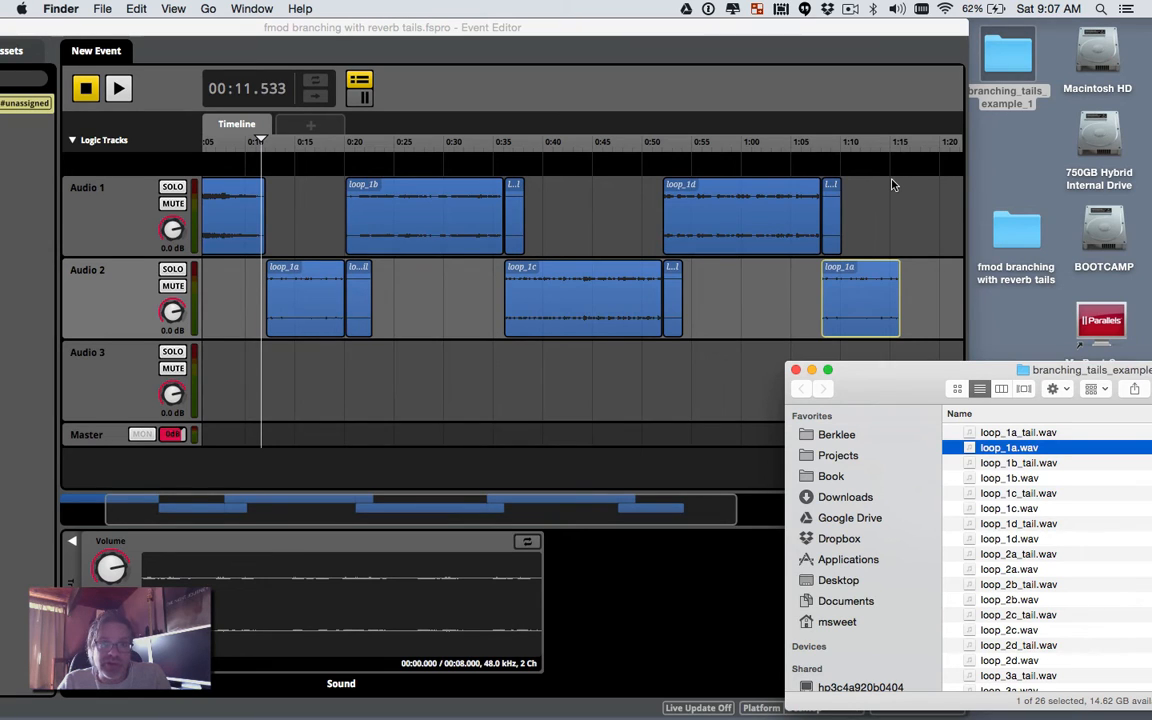
{"action": "scroll", "coordinate": [893, 184], "scroll_direction": "left", "scroll_amount": 2}
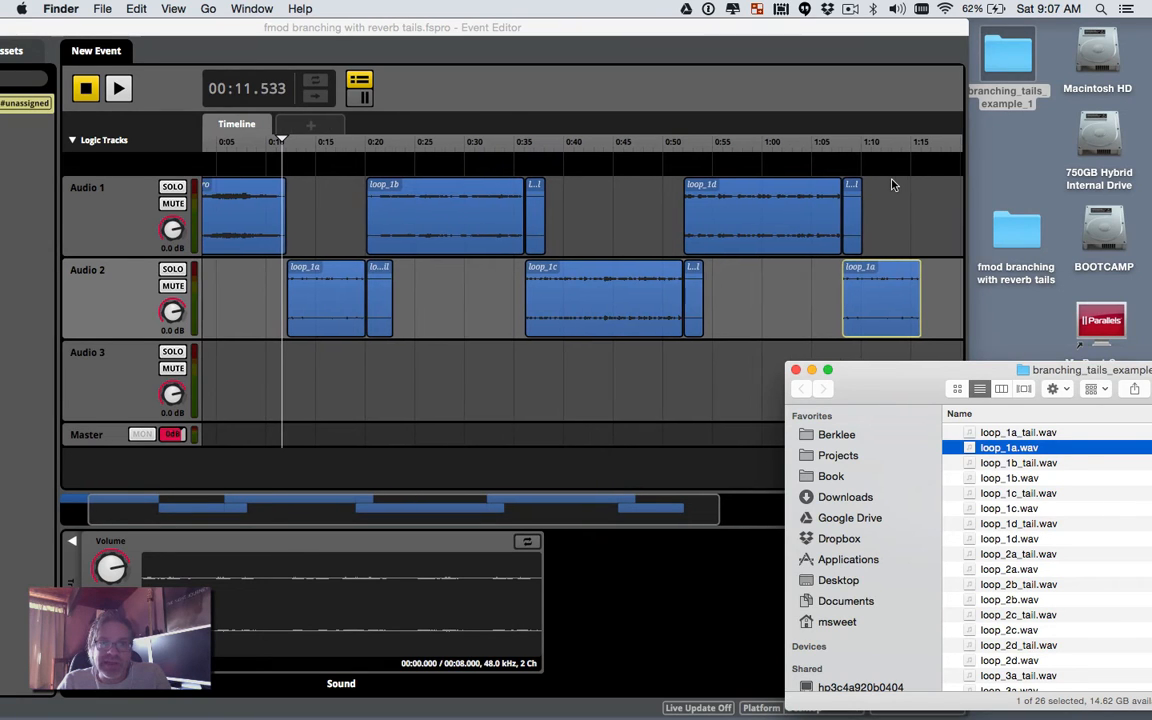
{"action": "left_click", "coordinate": [599, 160]}
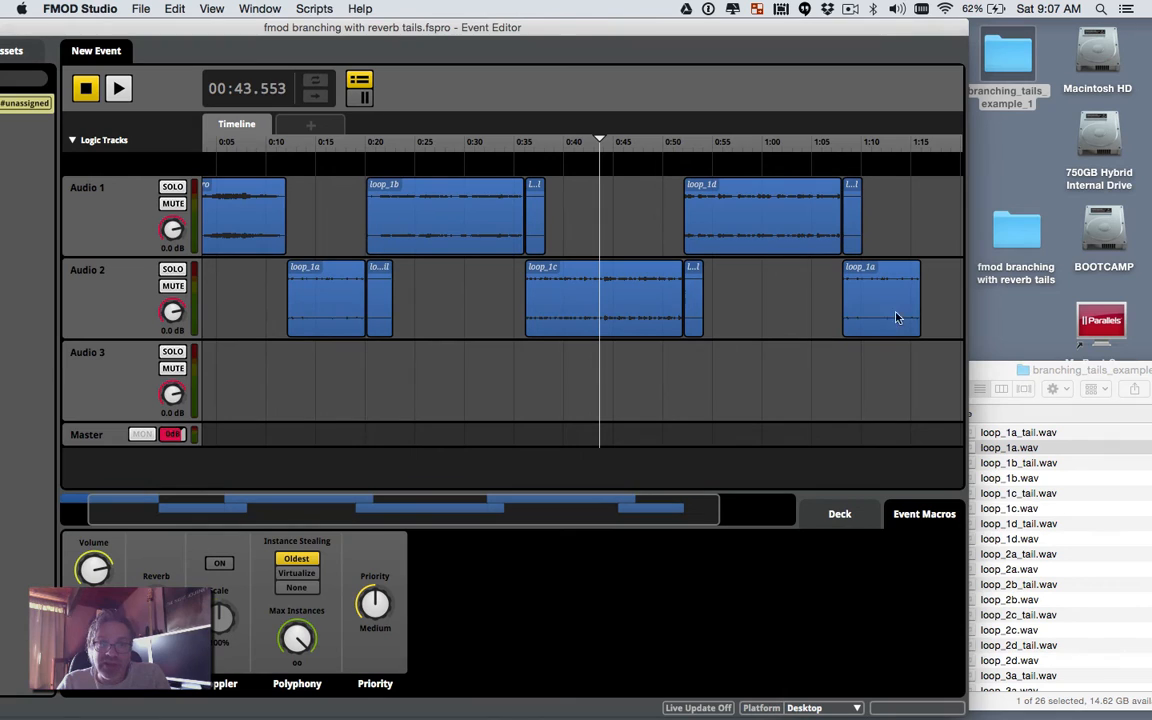
{"action": "left_click", "coordinate": [380, 295]}
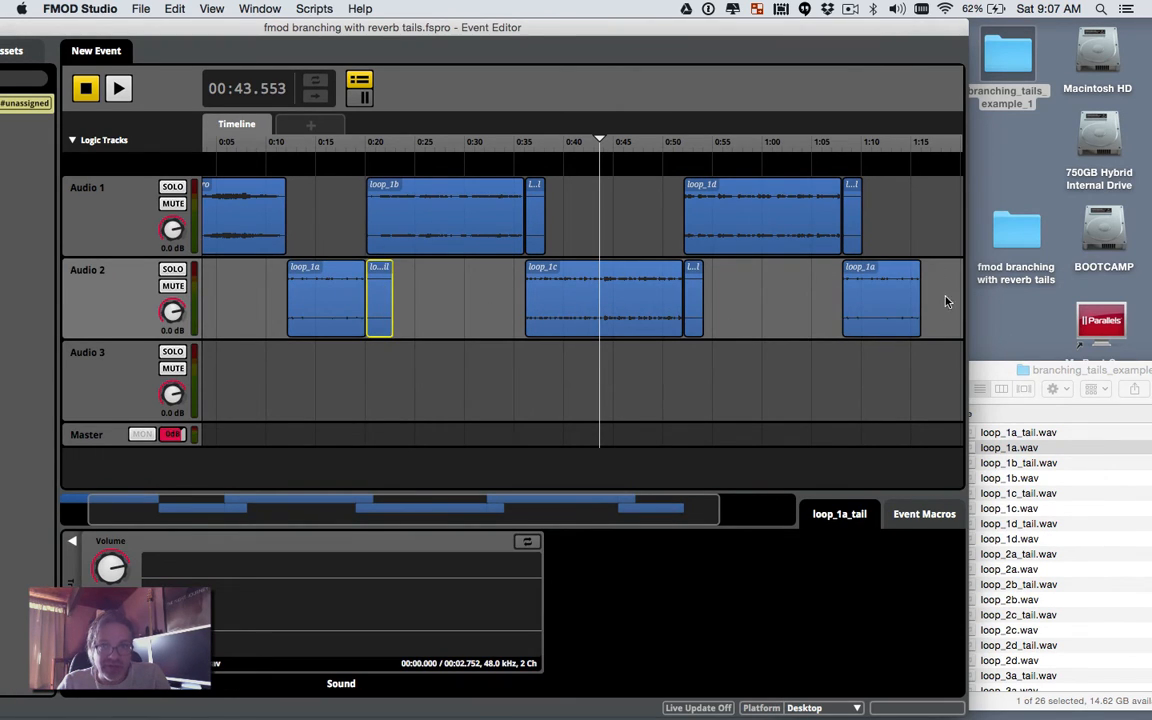
Step: Add a loop region and stretch it to start at about 0:20, ending near 1:15
{"action": "right_click", "coordinate": [610, 171]}
{"action": "left_click", "coordinate": [660, 222]}
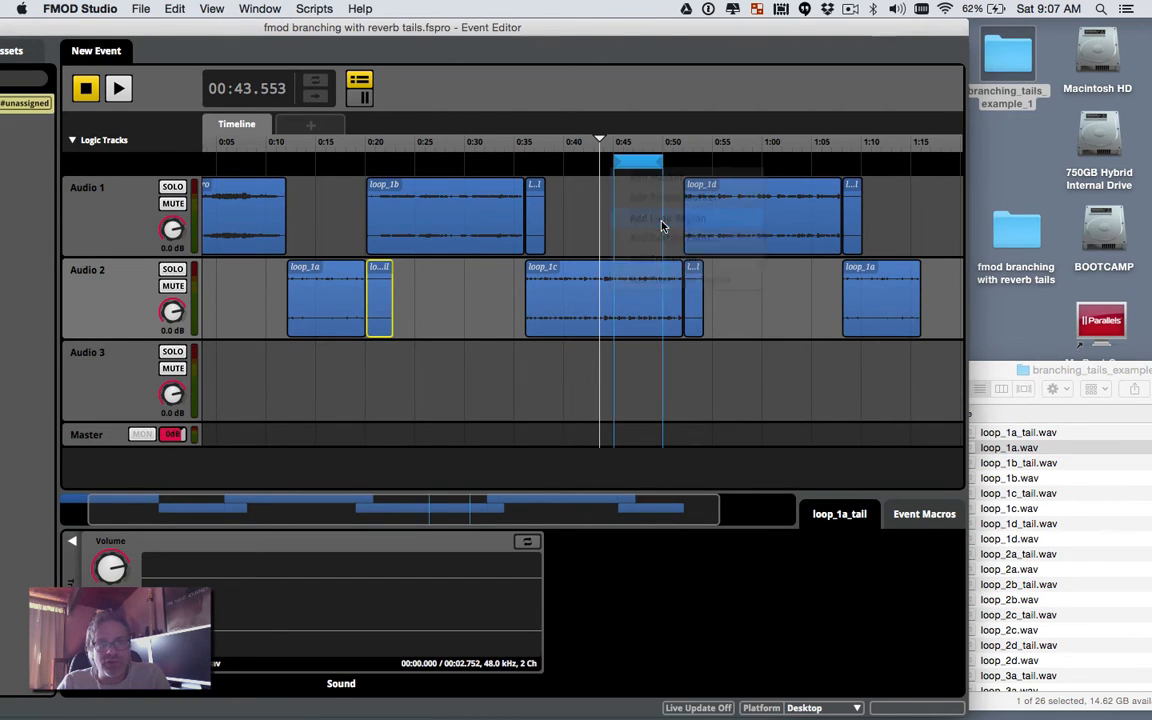
{"action": "left_click_drag", "start_coordinate": [620, 162], "coordinate": [871, 176]}
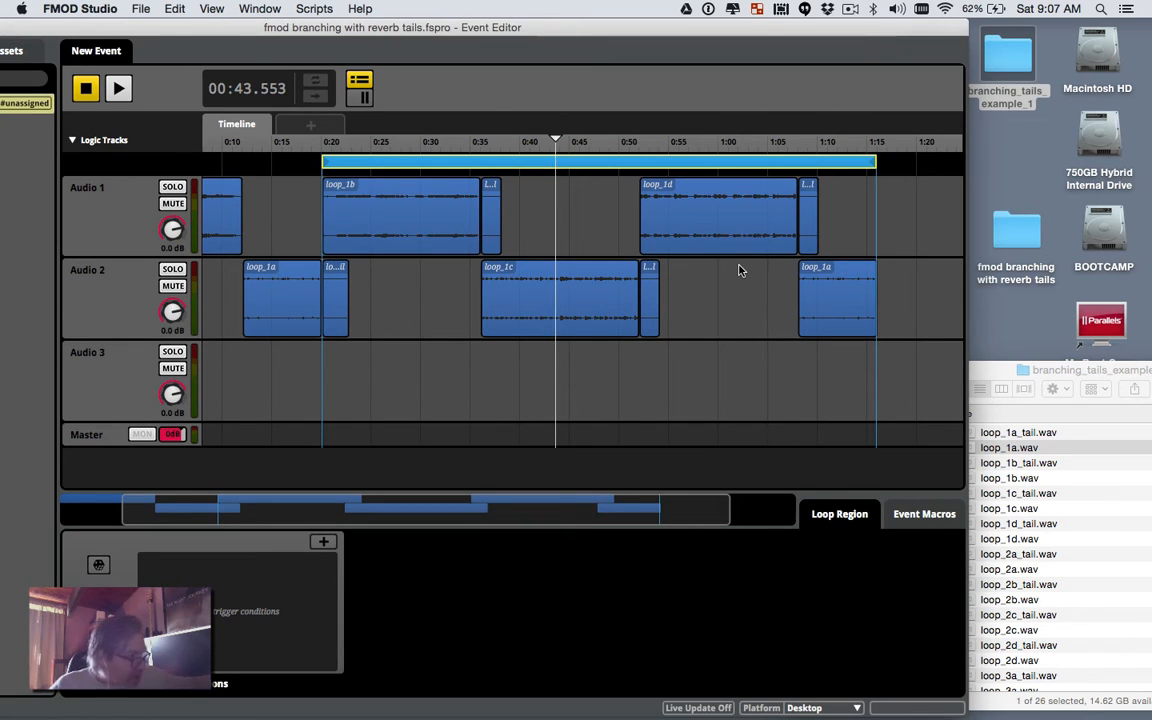
{"action": "scroll", "coordinate": [740, 268], "scroll_direction": "right", "scroll_amount": 3}
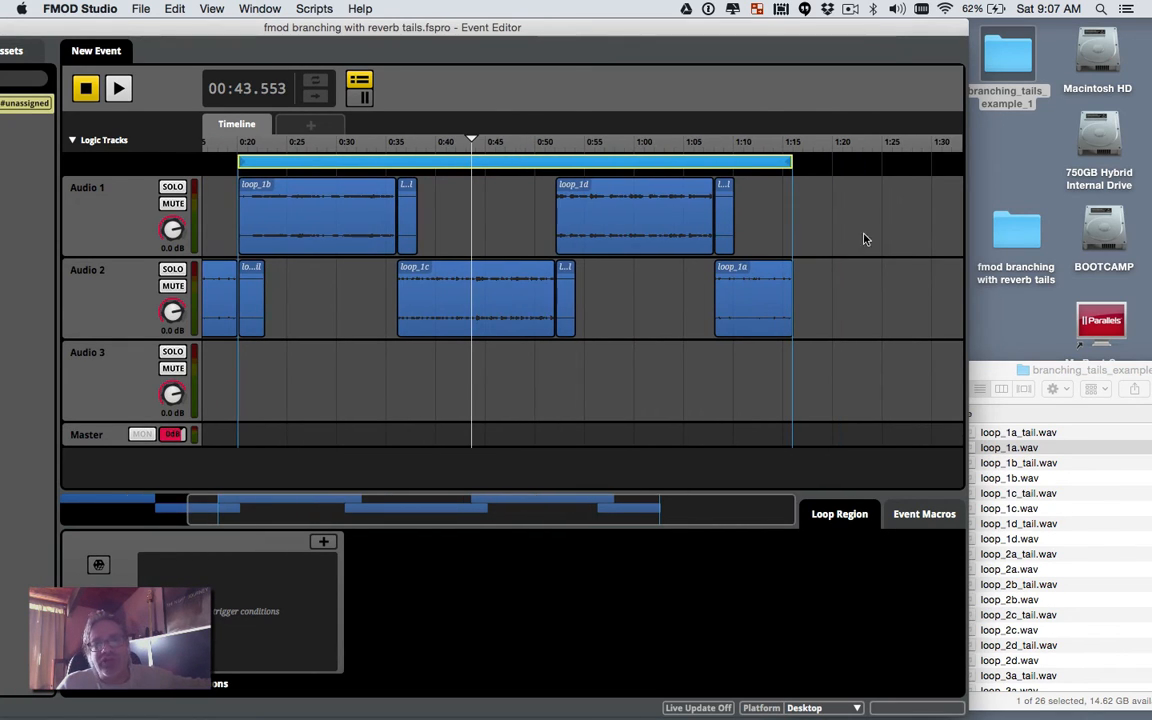
Step: Add a marker at about 1:25 named state_2
{"action": "right_click", "coordinate": [890, 167]}
{"action": "left_click", "coordinate": [908, 173]}
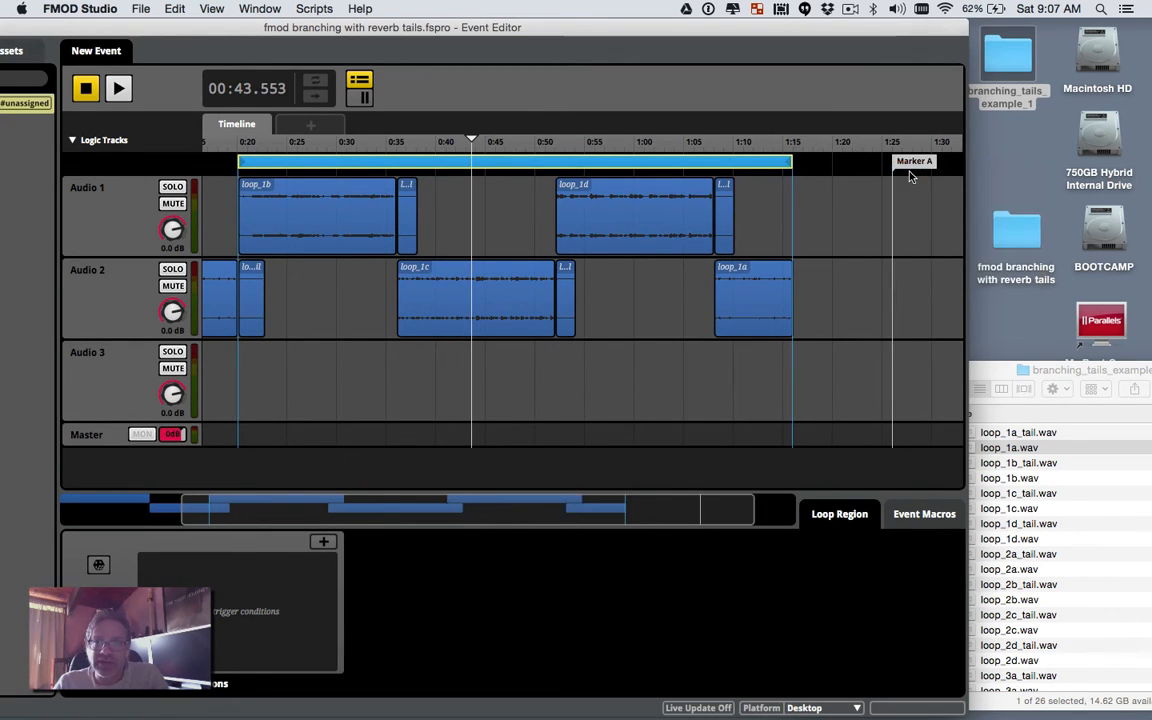
{"action": "mouse_move", "coordinate": [910, 168]}
{"action": "left_mouse_down"}
{"action": "mouse_move", "coordinate": [945, 163]}
{"action": "mouse_move", "coordinate": [843, 161]}
{"action": "mouse_move", "coordinate": [854, 162]}
{"action": "left_mouse_up"}
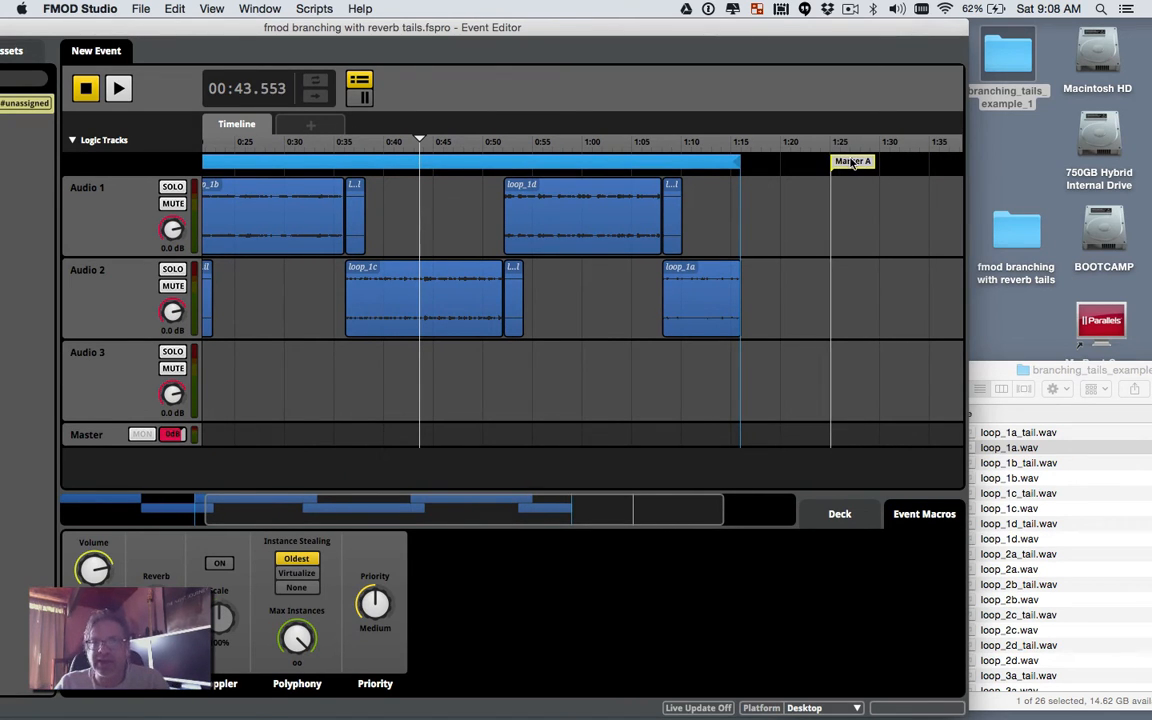
{"action": "double_click", "coordinate": [854, 162]}
{"action": "type", "text": "state_"}
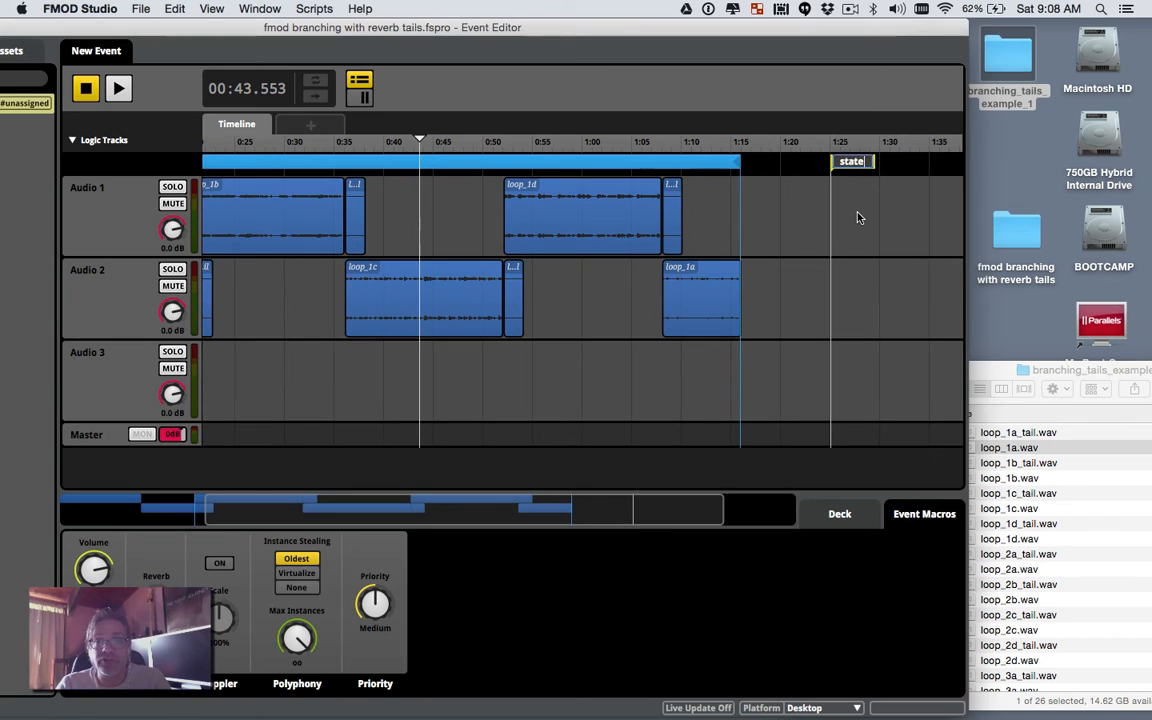
{"action": "type", "text": "2"}
Step: Add a marker named state_1 at about 0:12, where loop_1a begins
{"action": "scroll", "coordinate": [857, 217], "scroll_direction": "left", "scroll_amount": 10}
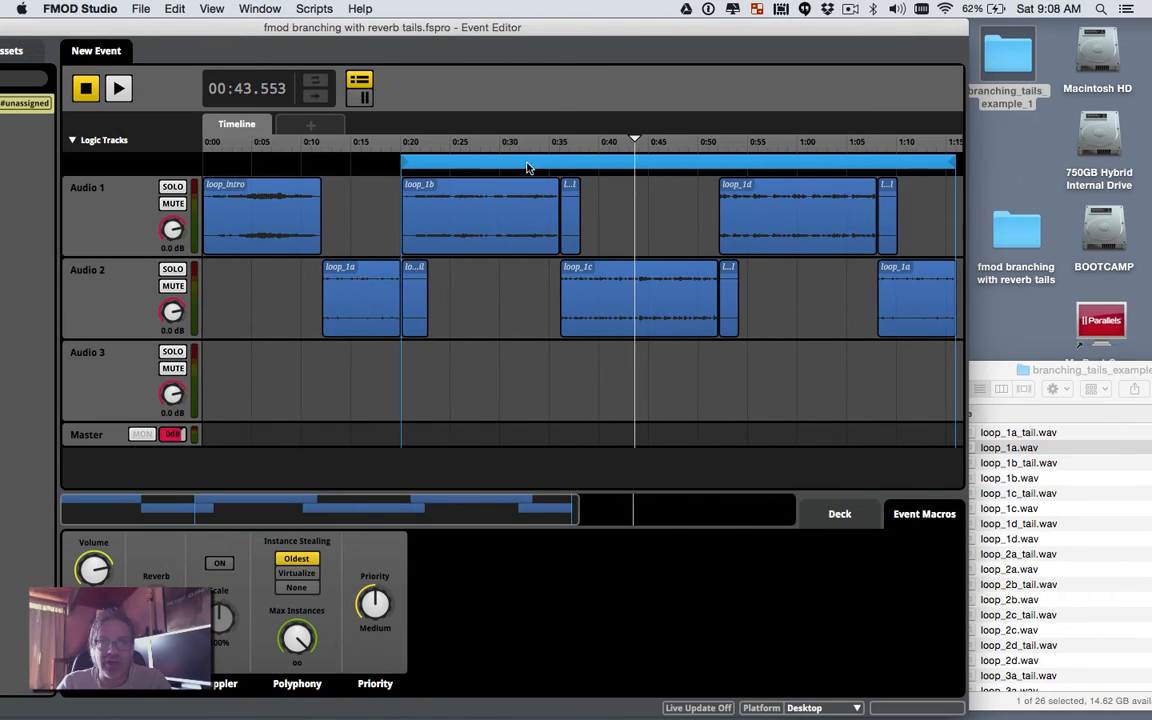
{"action": "right_click", "coordinate": [360, 172]}
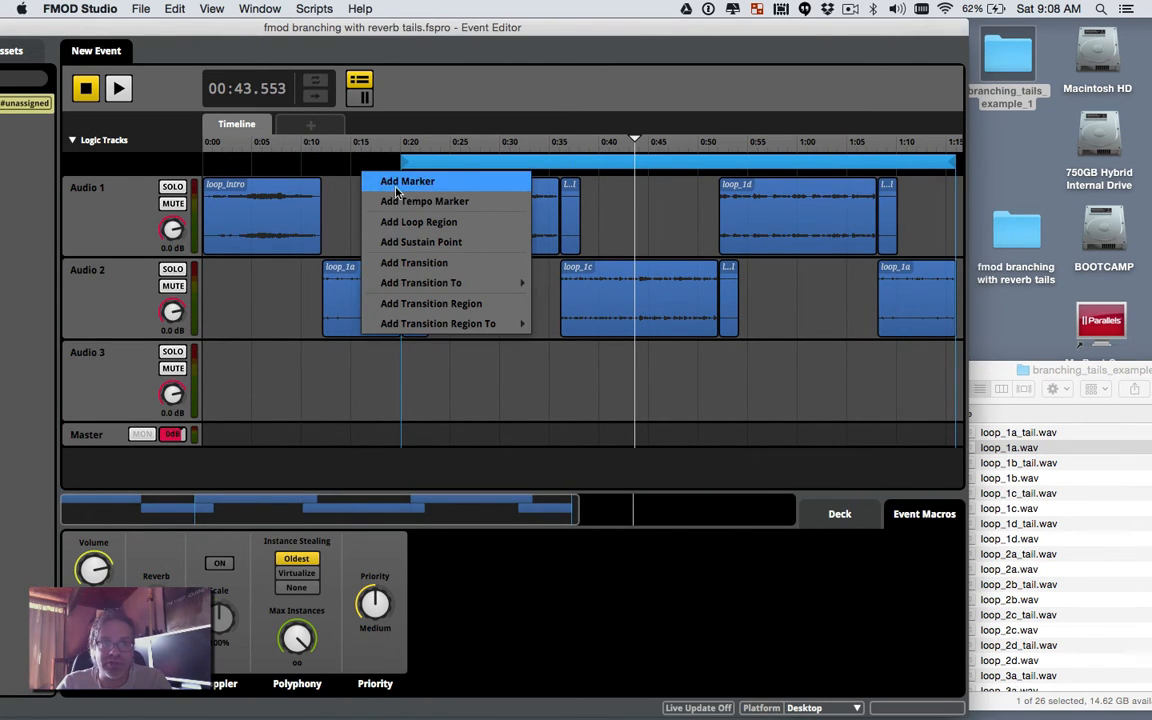
{"action": "left_click", "coordinate": [380, 178]}
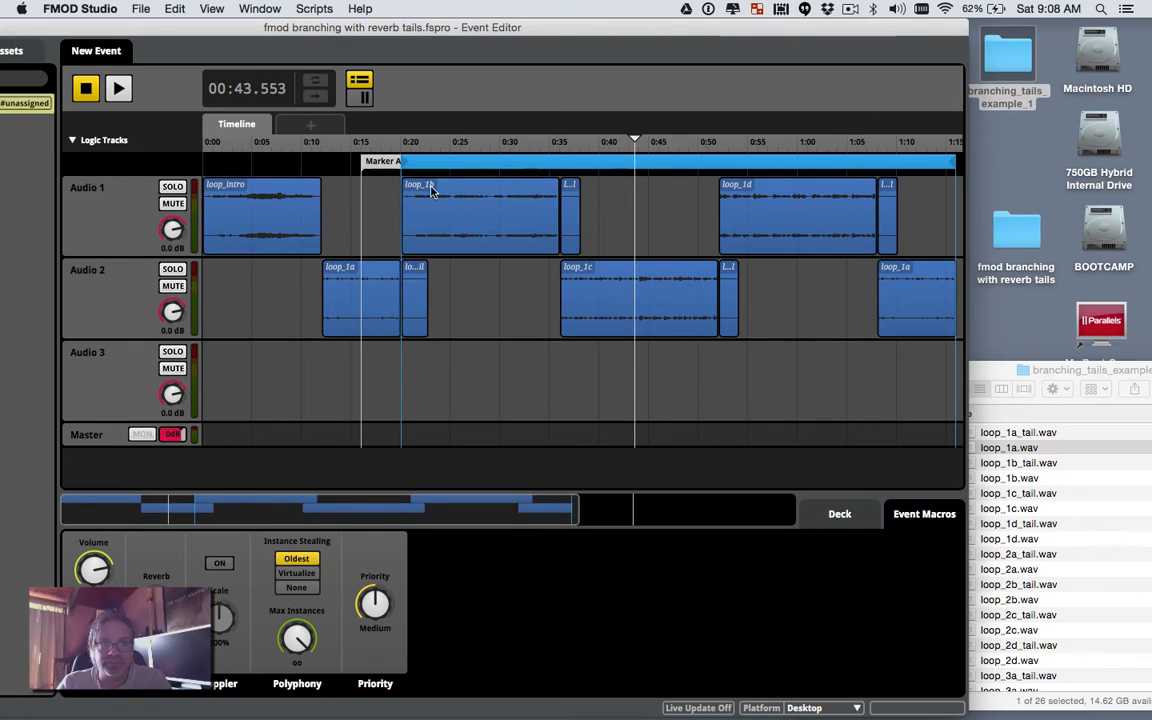
{"action": "left_click_drag", "start_coordinate": [380, 170], "coordinate": [352, 165]}
{"action": "double_click", "coordinate": [352, 163]}
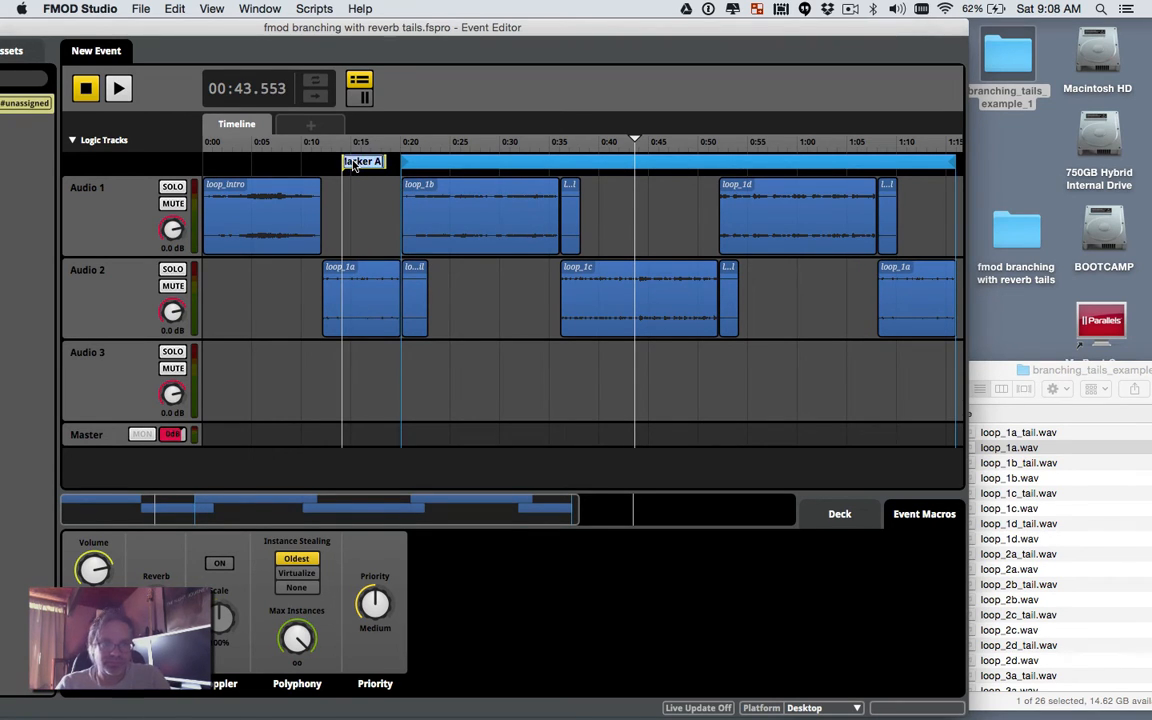
{"action": "type", "text": "state 1"}
{"action": "key", "text": "Return"}
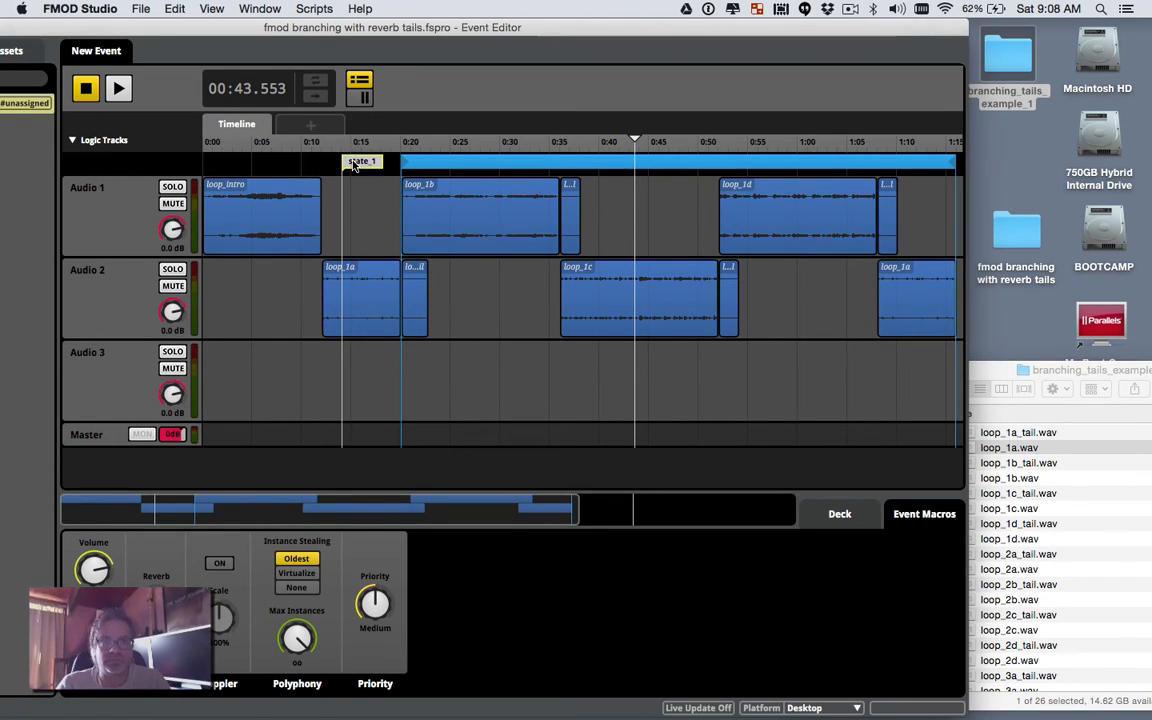
{"action": "mouse_move", "coordinate": [352, 165]}
{"action": "left_mouse_down"}
{"action": "mouse_move", "coordinate": [405, 160]}
{"action": "mouse_move", "coordinate": [398, 184]}
{"action": "mouse_move", "coordinate": [343, 185]}
{"action": "left_mouse_up"}
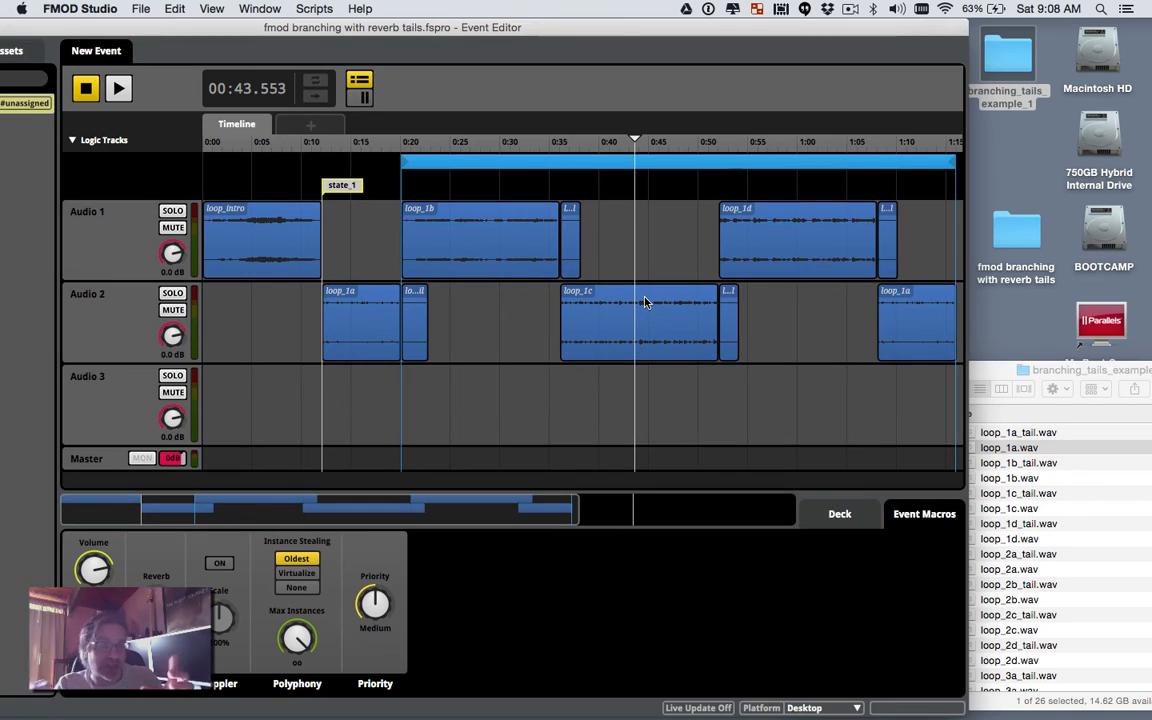
Step: Place loop_2a with its tail on Audio 1 and loop_2b with its tail on Audio 2
{"action": "scroll", "coordinate": [645, 302], "scroll_direction": "right", "scroll_amount": 10}
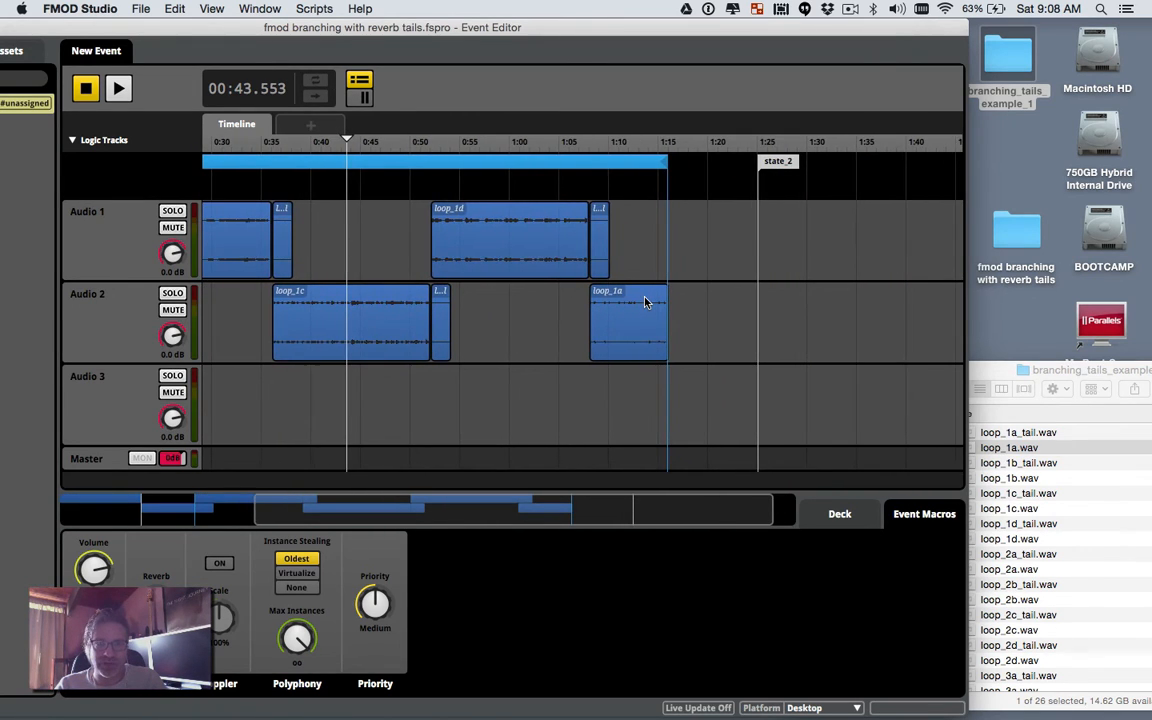
{"action": "left_click", "coordinate": [997, 370]}
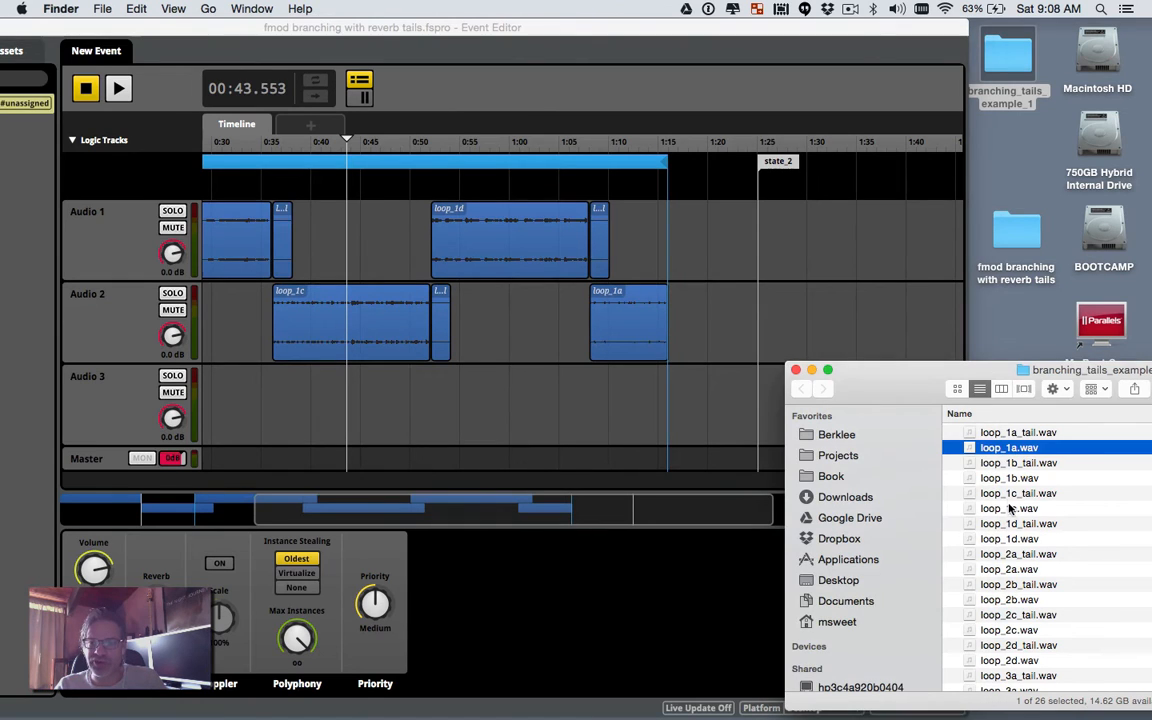
{"action": "scroll", "coordinate": [970, 496], "scroll_direction": "down", "scroll_amount": 3}
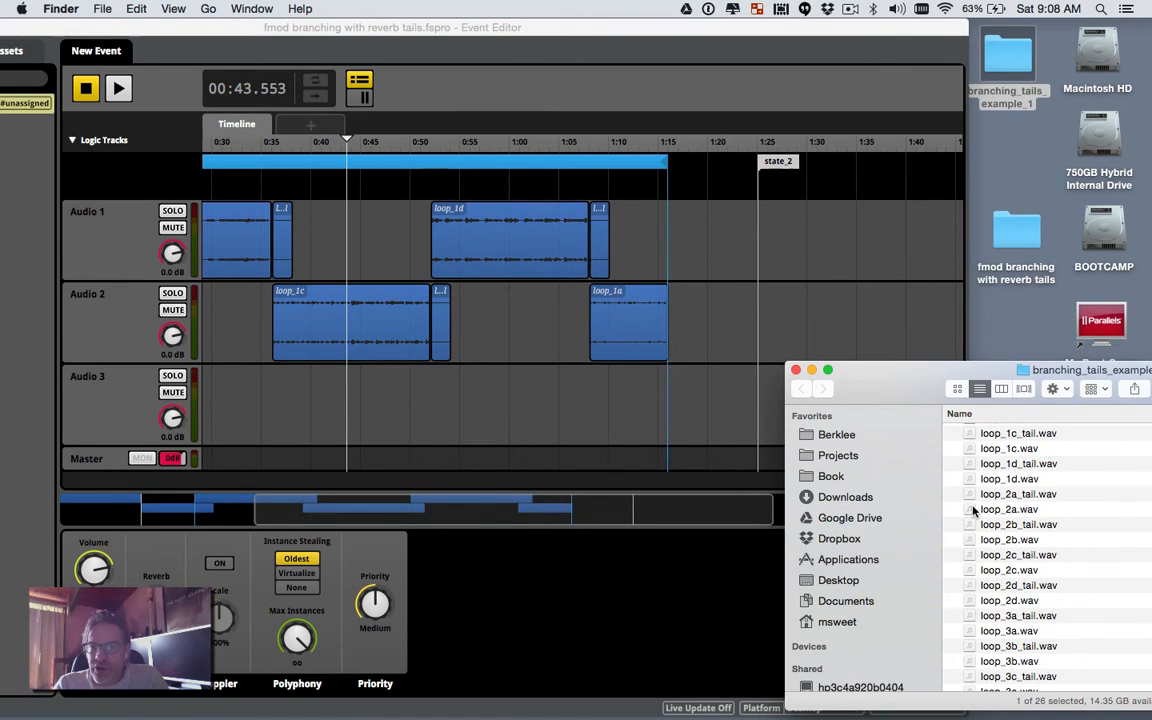
{"action": "mouse_move", "coordinate": [972, 509]}
{"action": "left_mouse_down"}
{"action": "mouse_move", "coordinate": [818, 252]}
{"action": "mouse_move", "coordinate": [838, 235]}
{"action": "mouse_move", "coordinate": [795, 236]}
{"action": "left_mouse_up"}
{"action": "left_click", "coordinate": [992, 371]}
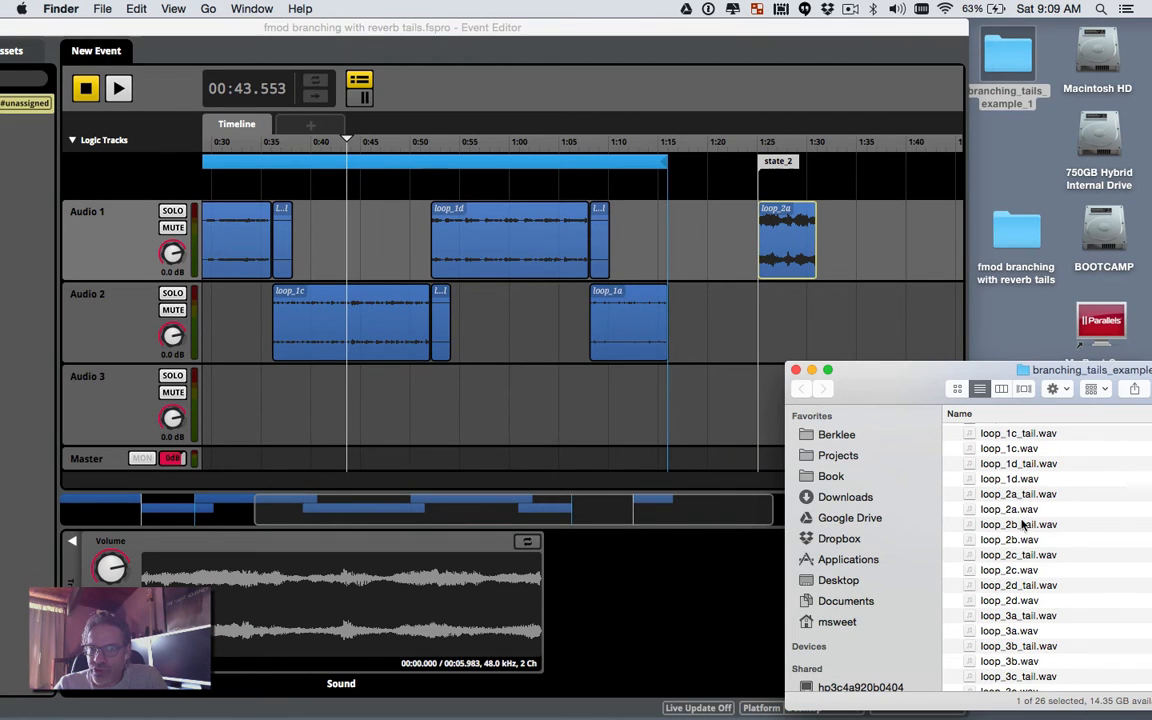
{"action": "left_click_drag", "start_coordinate": [1020, 495], "coordinate": [838, 253]}
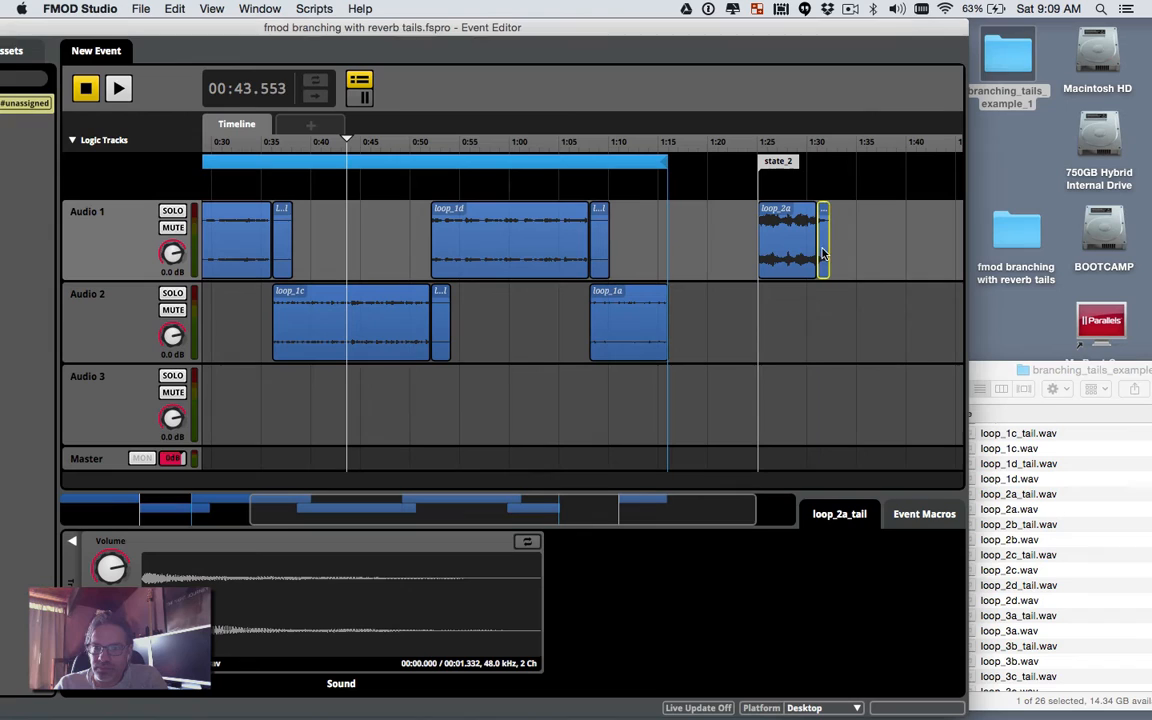
{"action": "left_click", "coordinate": [985, 367]}
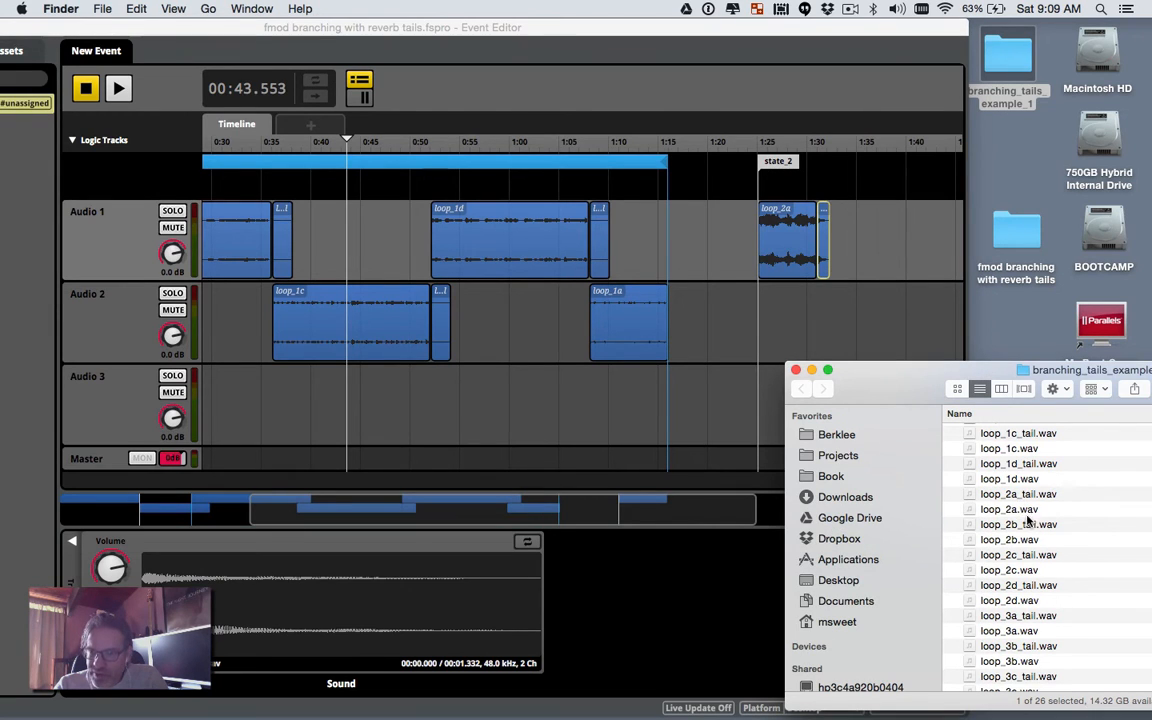
{"action": "left_click_drag", "start_coordinate": [985, 539], "coordinate": [818, 318]}
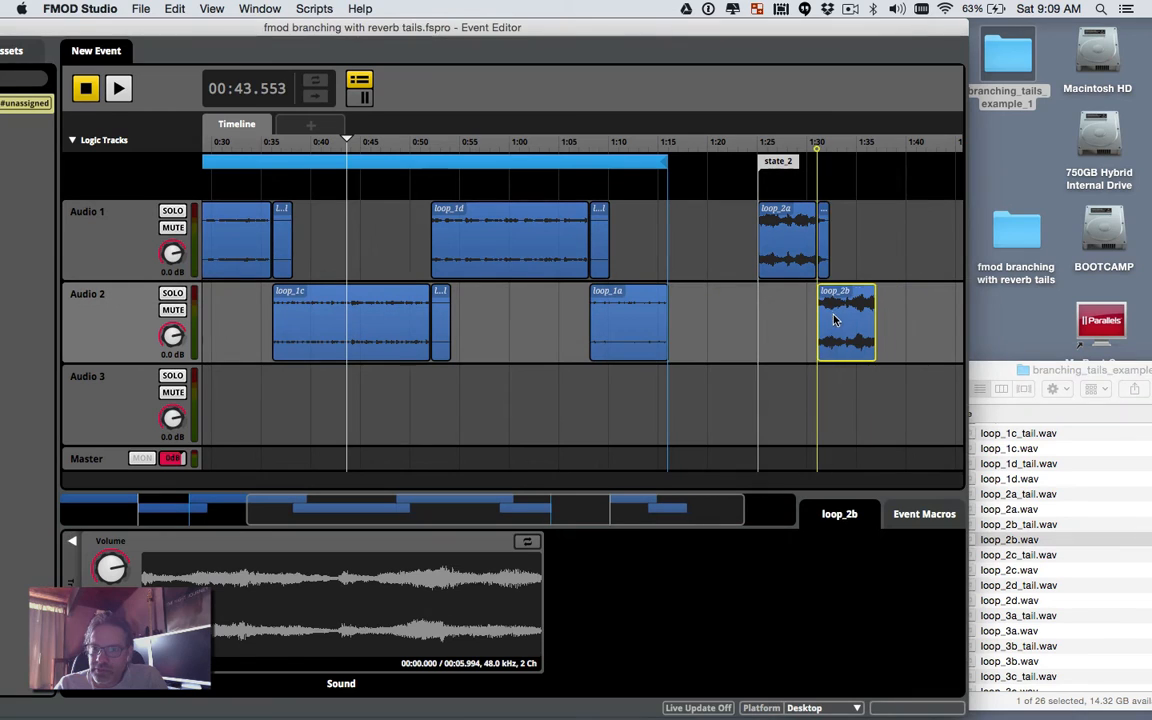
{"action": "left_click", "coordinate": [982, 372]}
{"action": "left_click_drag", "start_coordinate": [1030, 529], "coordinate": [883, 328]}
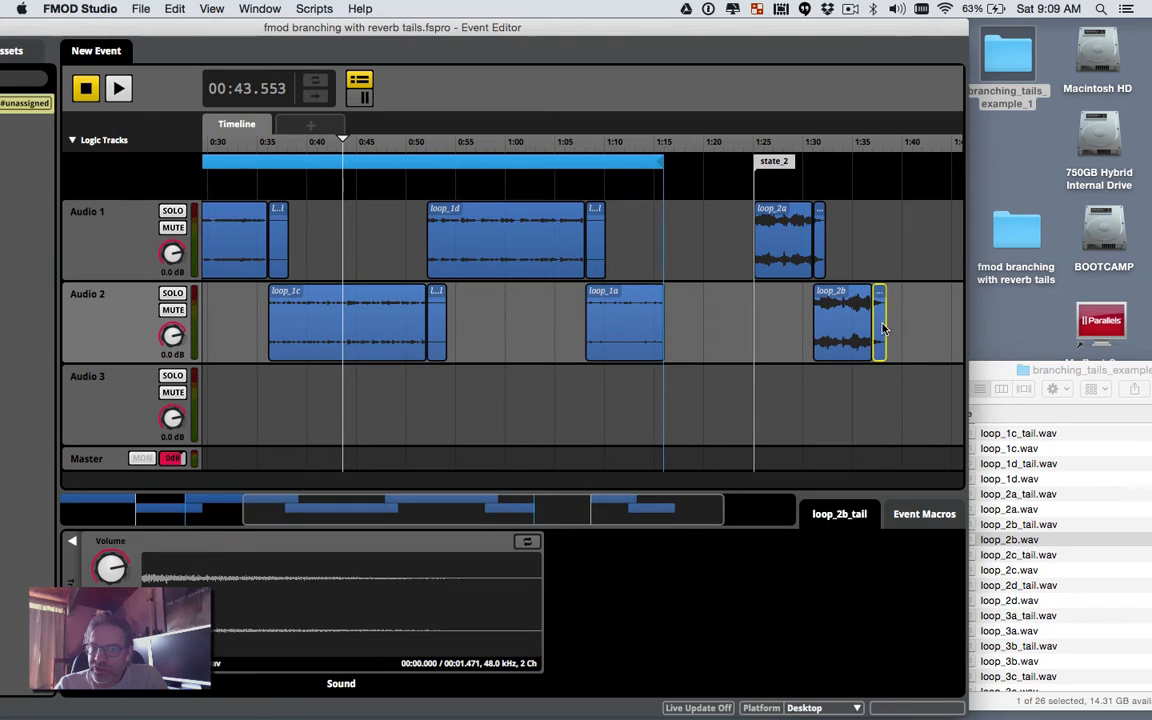
Step: Add loop_2c with its tail on Audio 1, then loop_2d and its tail on Audio 2 at 1:45
{"action": "left_click", "coordinate": [1035, 568]}
{"action": "left_click_drag", "start_coordinate": [1035, 570], "coordinate": [874, 244]}
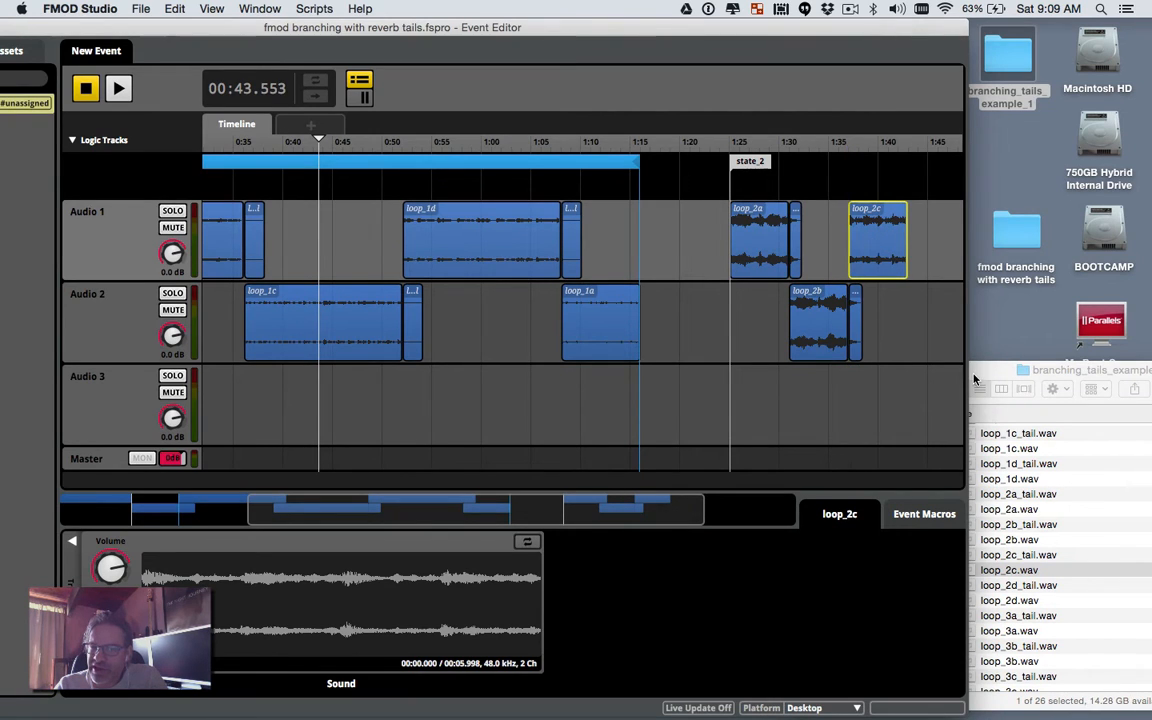
{"action": "left_click", "coordinate": [974, 395]}
{"action": "left_click", "coordinate": [1005, 588]}
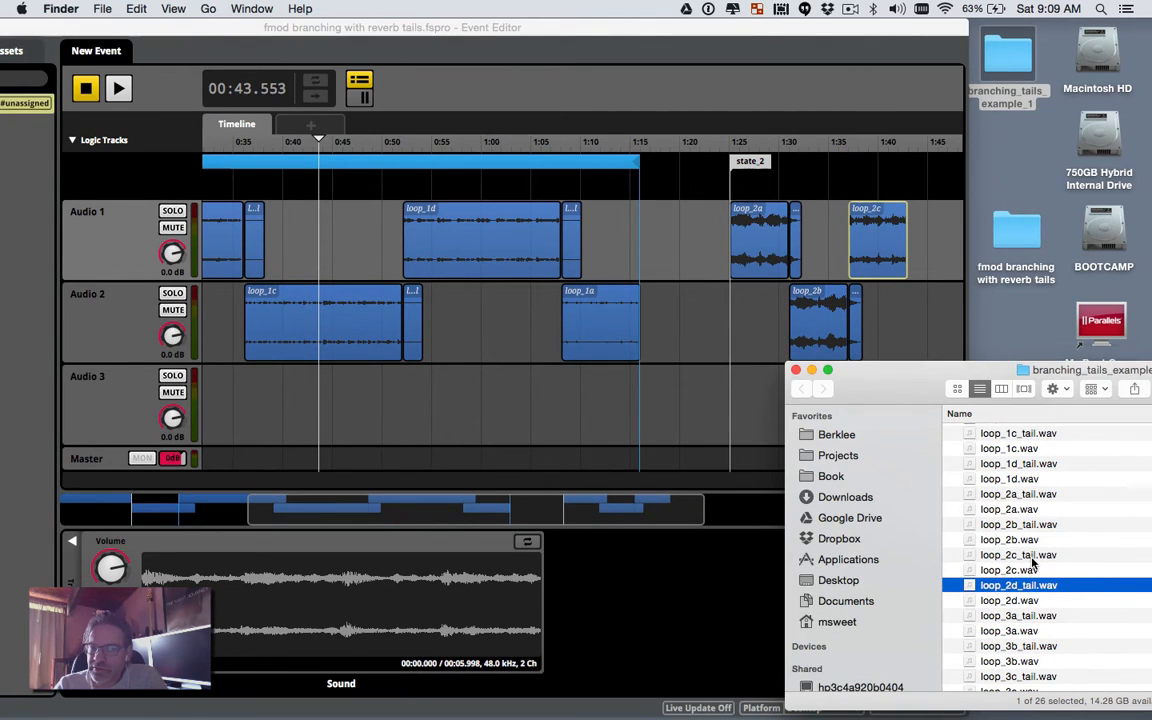
{"action": "left_click", "coordinate": [1030, 556]}
{"action": "left_click_drag", "start_coordinate": [1030, 556], "coordinate": [870, 246]}
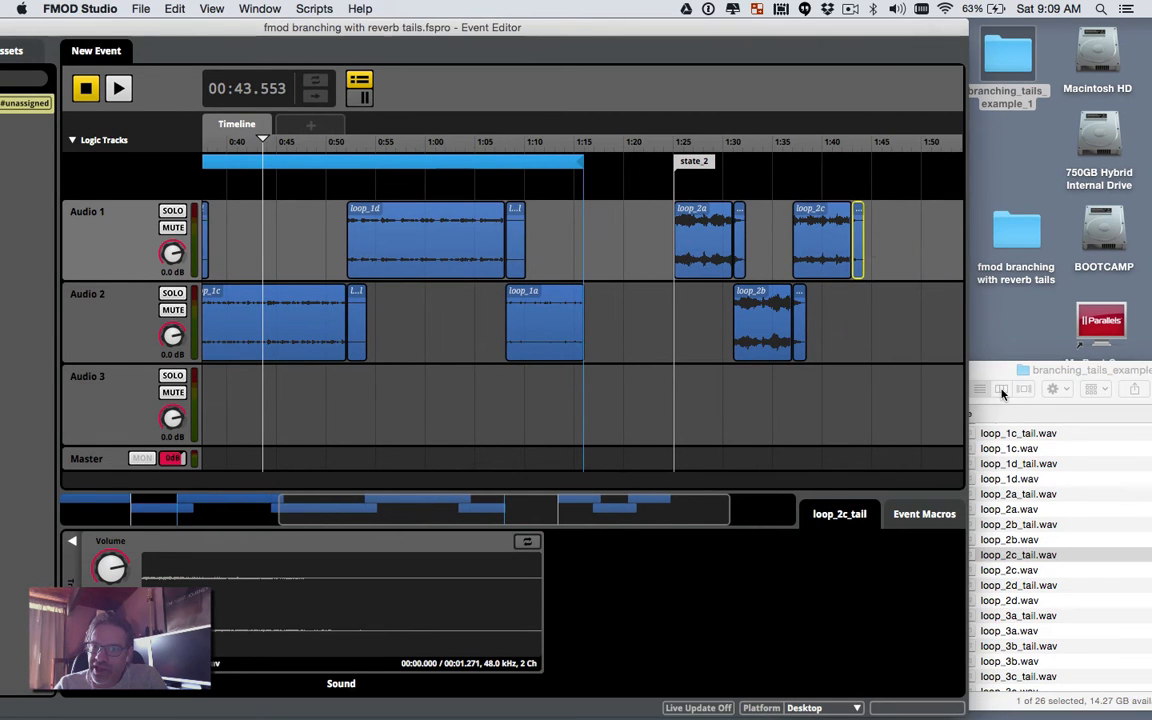
{"action": "left_click", "coordinate": [992, 371]}
{"action": "left_click", "coordinate": [1012, 586]}
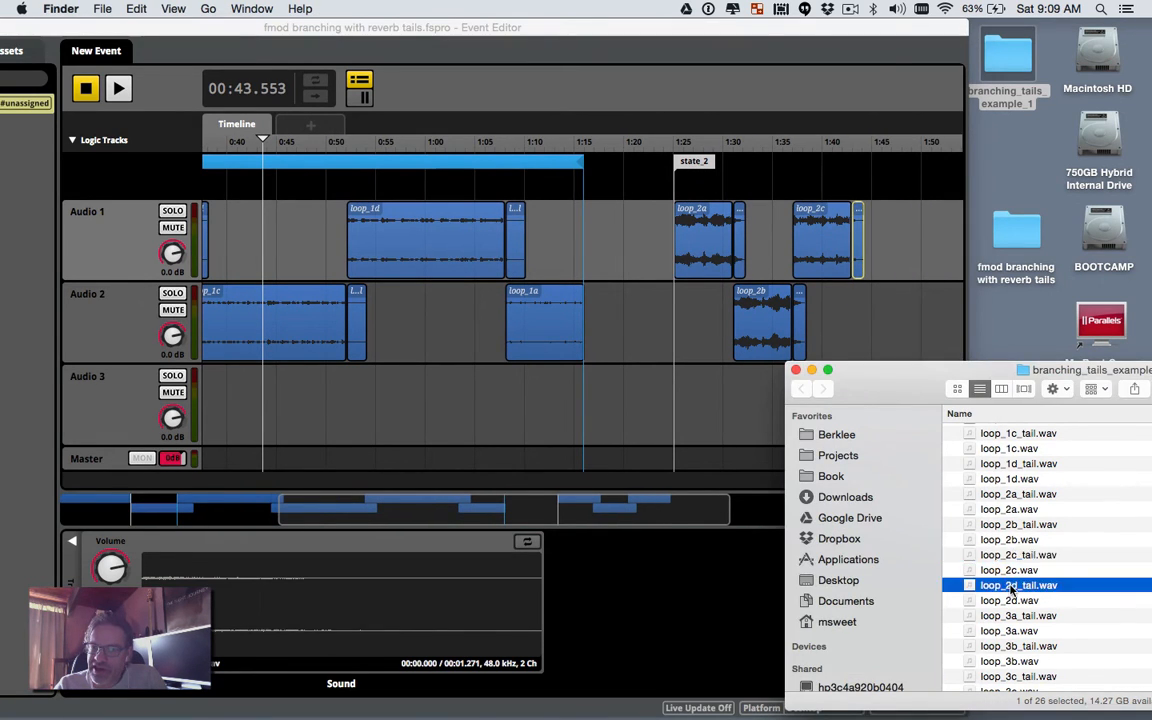
{"action": "left_click", "coordinate": [1015, 600]}
{"action": "left_click_drag", "start_coordinate": [1015, 600], "coordinate": [870, 328]}
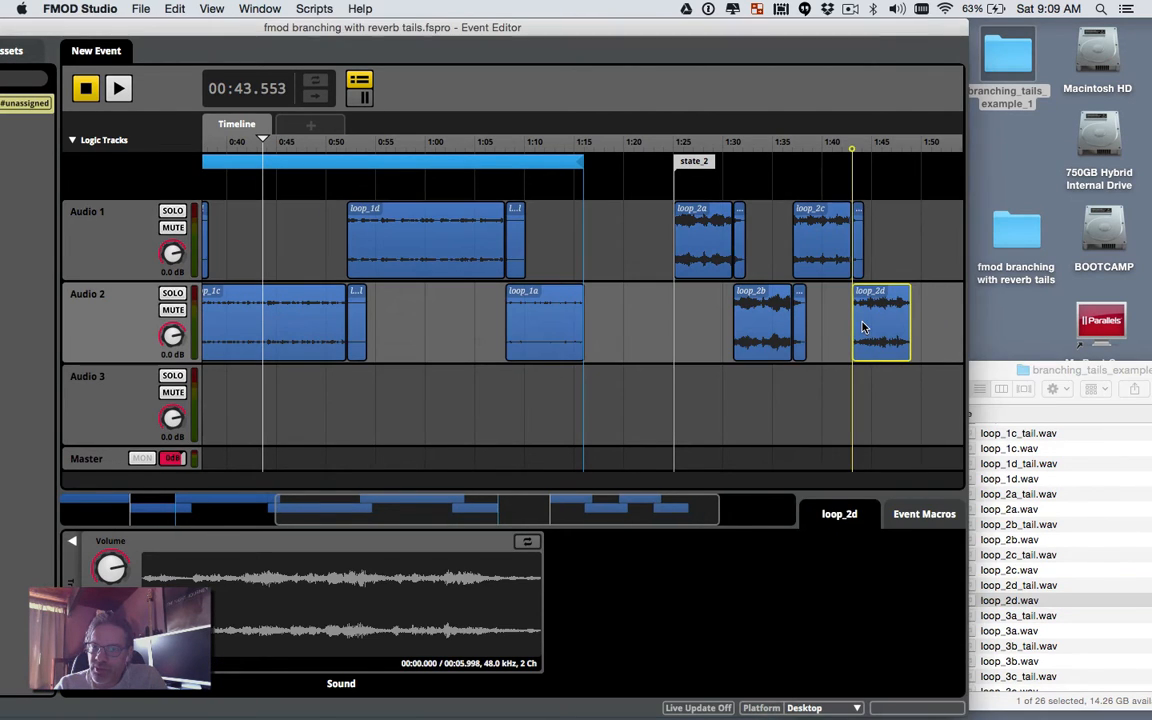
{"action": "left_click", "coordinate": [977, 378]}
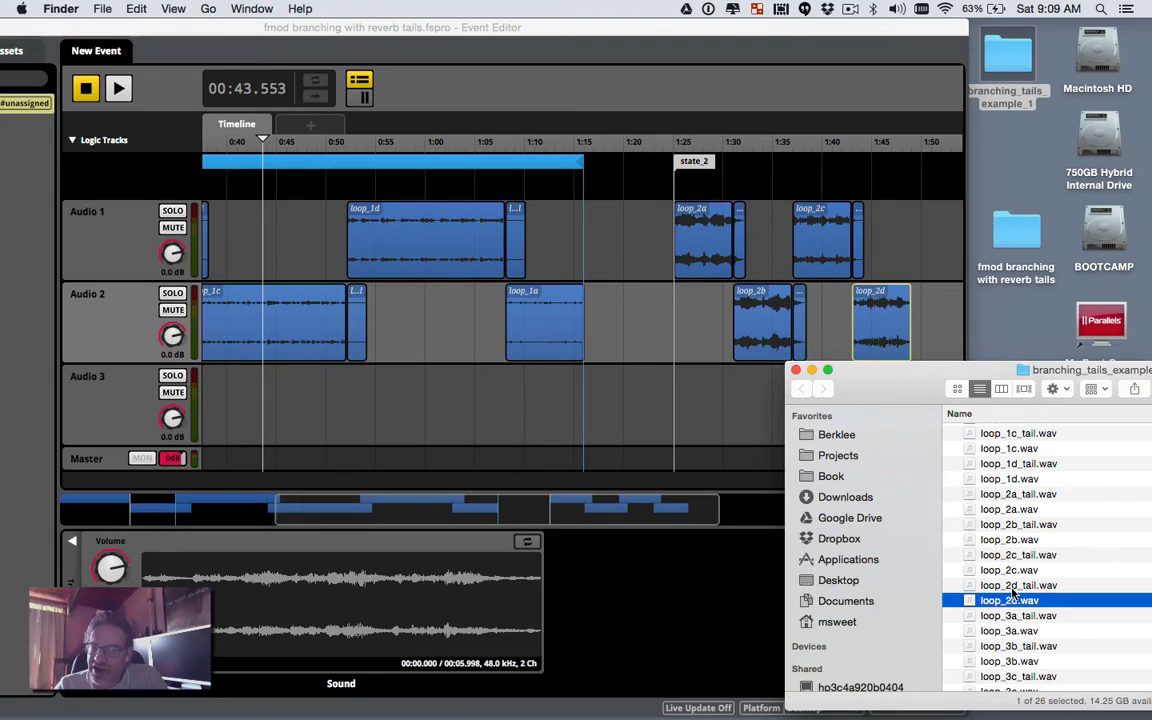
{"action": "left_click_drag", "start_coordinate": [1033, 590], "coordinate": [871, 315]}
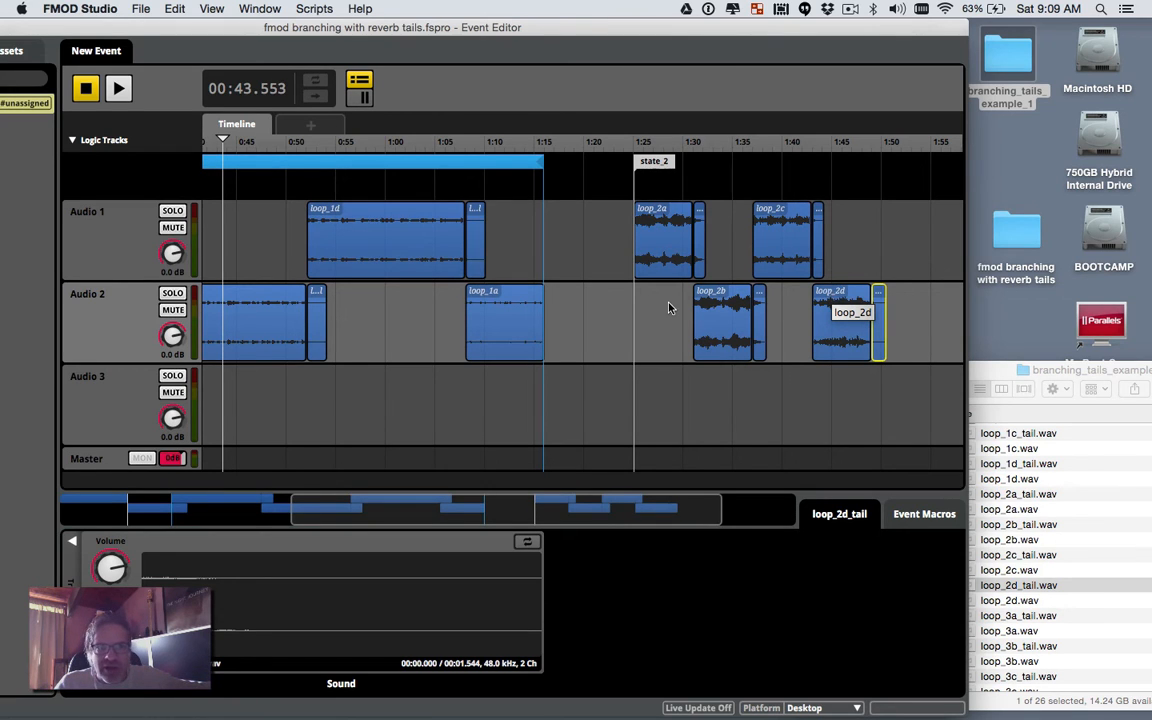
Step: Drag loops 2a–2d and their tails later and move the state_2 marker to about 1:44
{"action": "scroll", "coordinate": [669, 308], "scroll_direction": "left", "scroll_amount": 10}
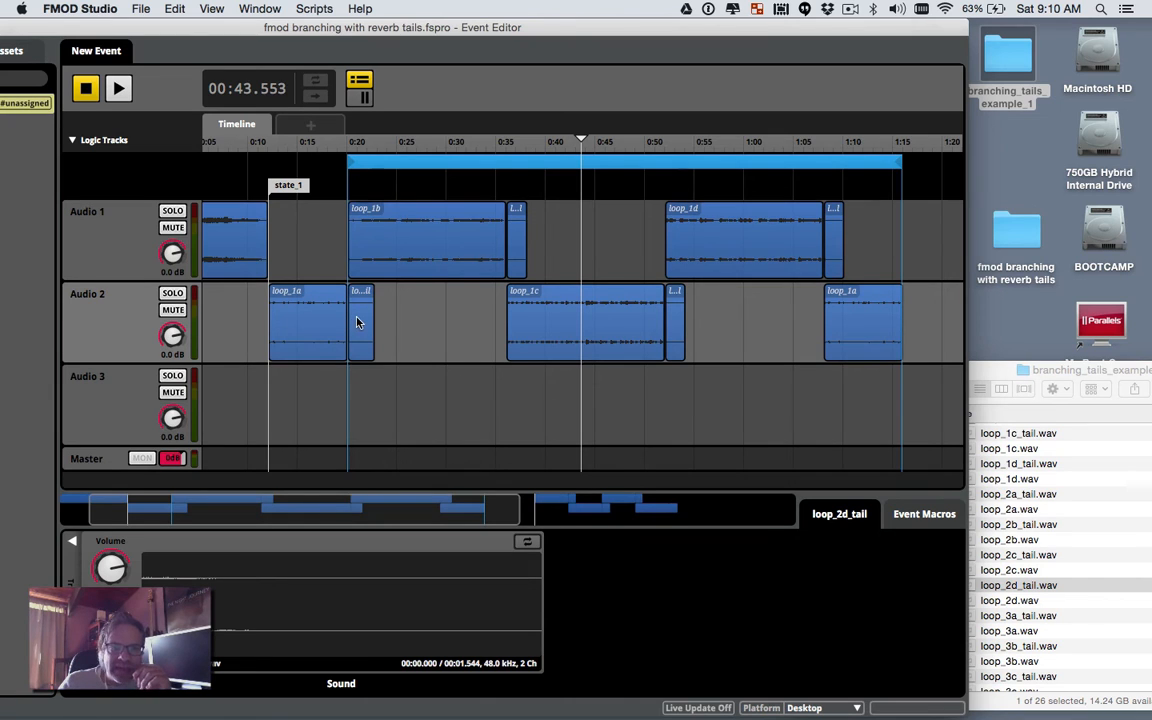
{"action": "scroll", "coordinate": [465, 270], "scroll_direction": "right", "scroll_amount": 6}
{"action": "scroll", "coordinate": [466, 273], "scroll_direction": "left", "scroll_amount": 2}
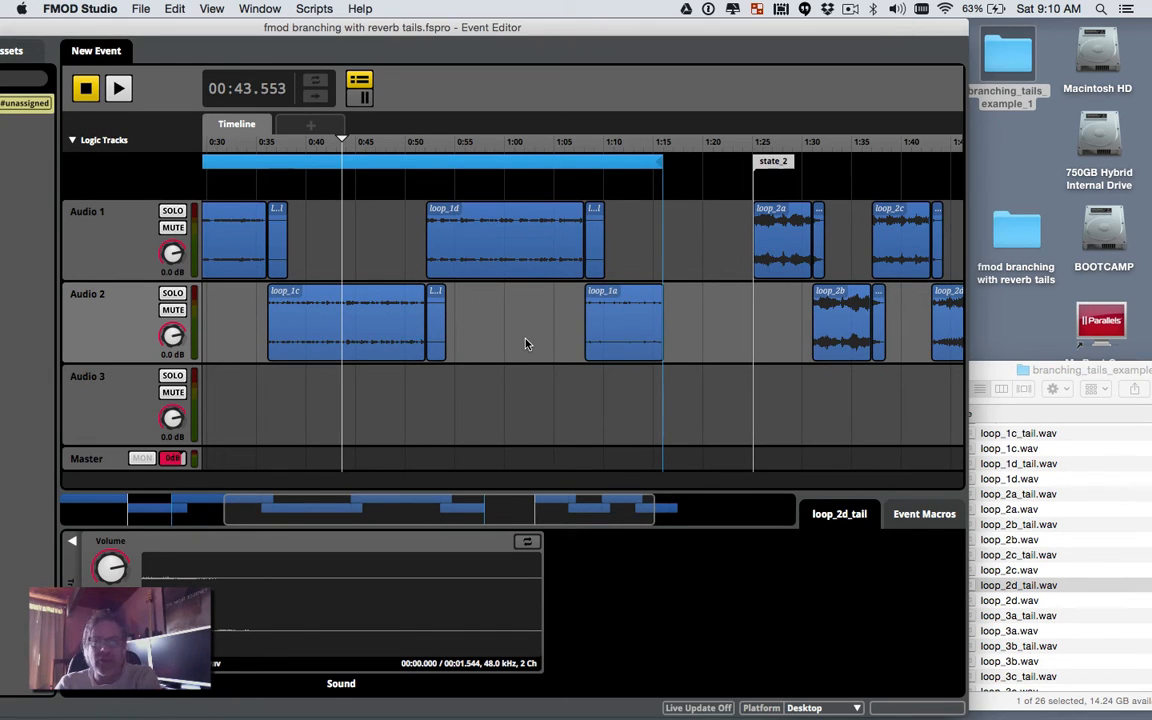
{"action": "left_click_drag", "start_coordinate": [740, 230], "coordinate": [974, 320]}
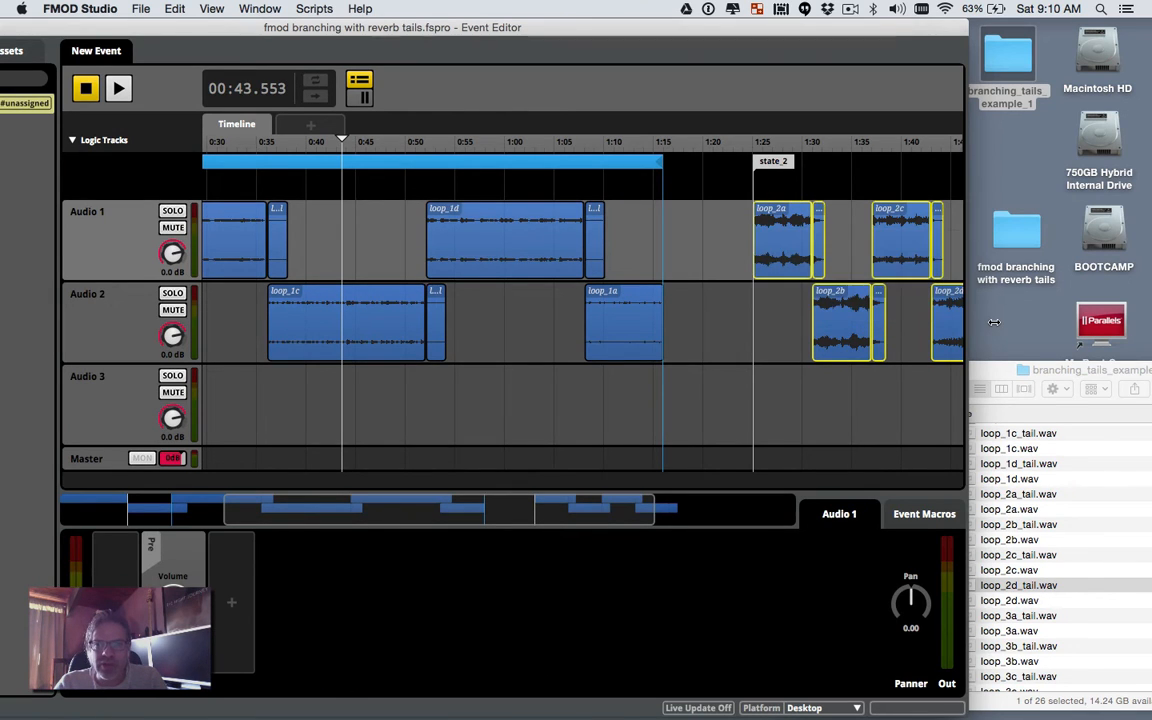
{"action": "scroll", "coordinate": [930, 329], "scroll_direction": "right", "scroll_amount": 3}
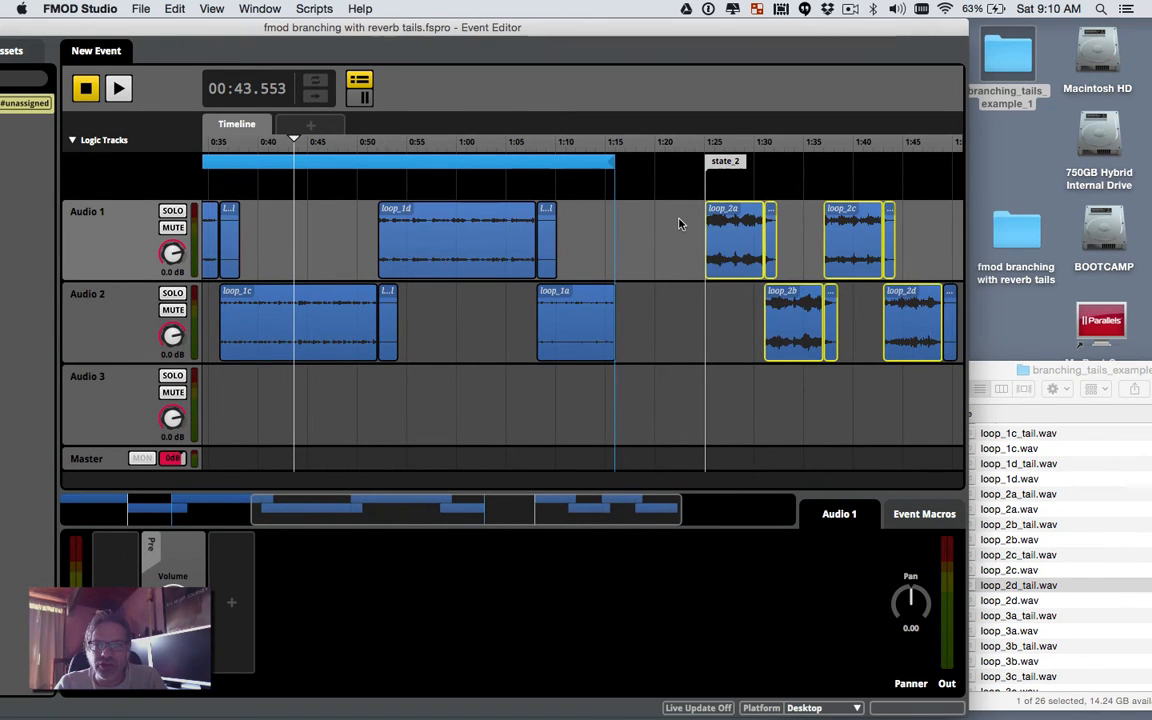
{"action": "left_click_drag", "start_coordinate": [679, 220], "coordinate": [952, 320]}
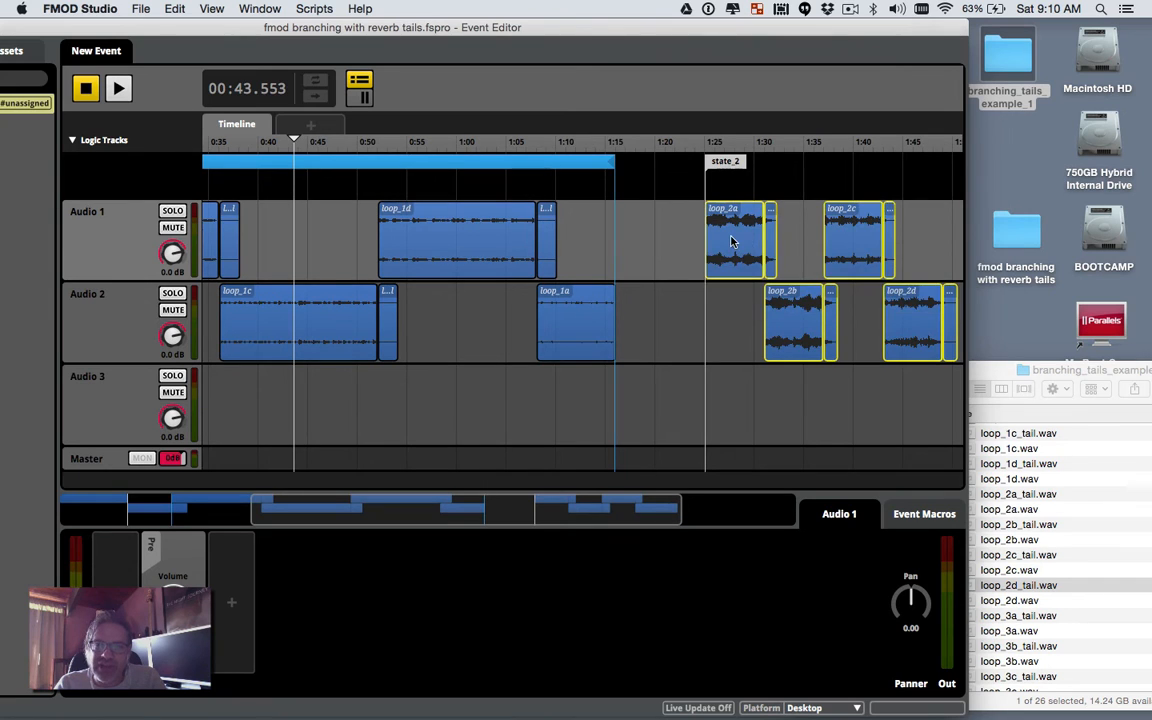
{"action": "mouse_move", "coordinate": [738, 242]}
{"action": "left_mouse_down"}
{"action": "mouse_move", "coordinate": [930, 243]}
{"action": "mouse_move", "coordinate": [868, 243]}
{"action": "left_mouse_up"}
{"action": "left_click_drag", "start_coordinate": [671, 170], "coordinate": [856, 155]}
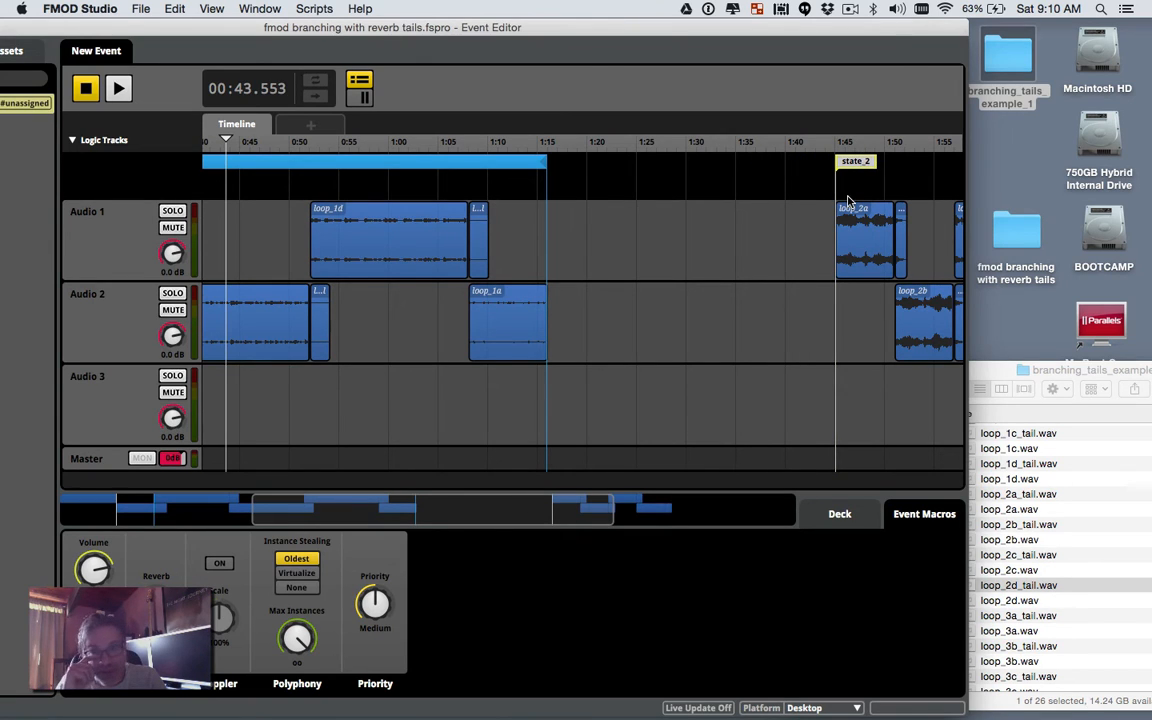
{"action": "left_click", "coordinate": [851, 226]}
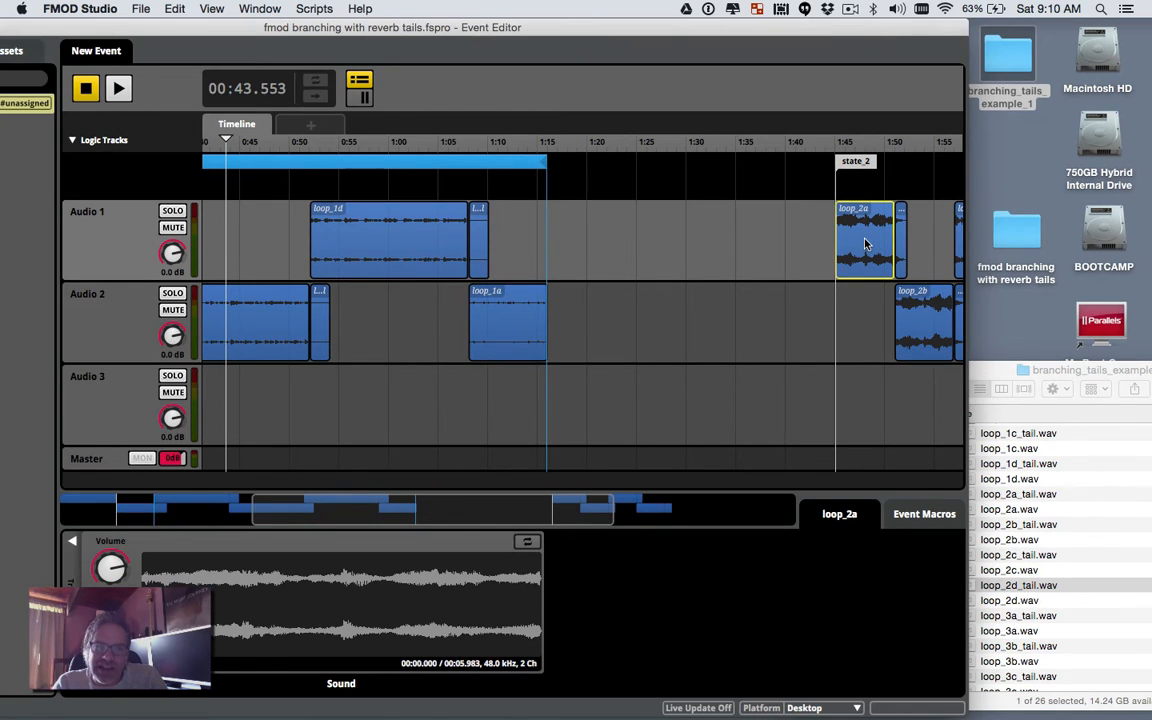
Step: Paste a copy of loop_2a onto Audio 1 at about 1:25, right after the loop_1 clips
{"action": "right_click", "coordinate": [866, 244]}
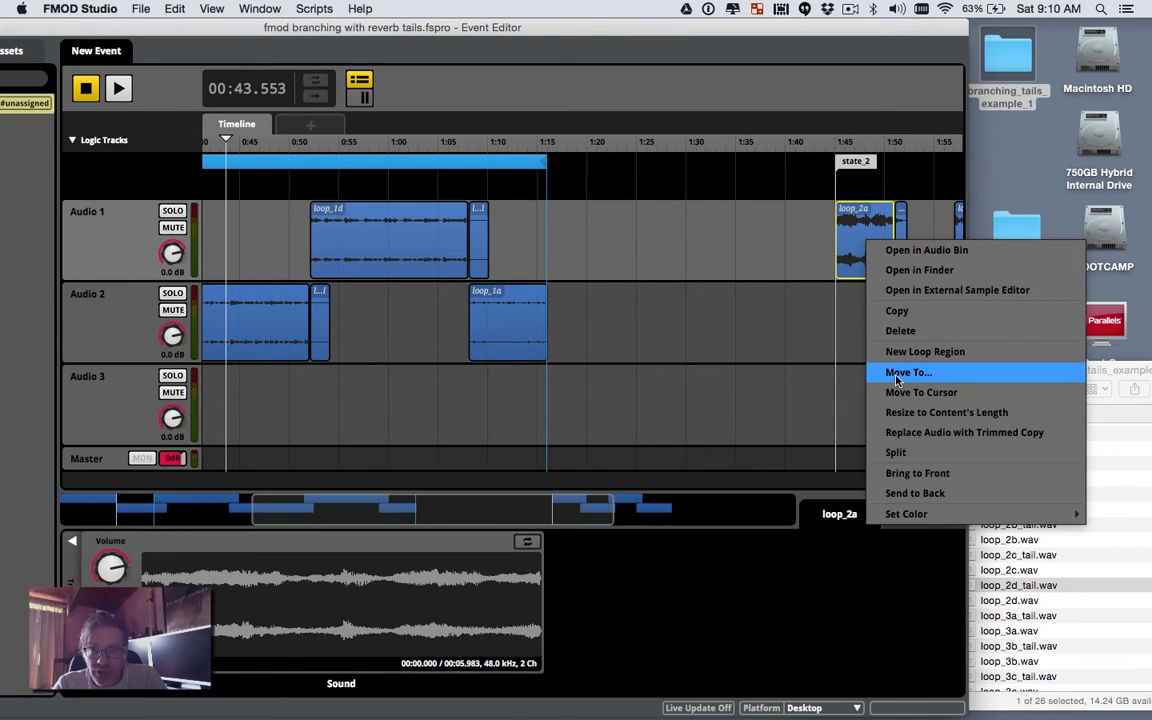
{"action": "left_click", "coordinate": [910, 312]}
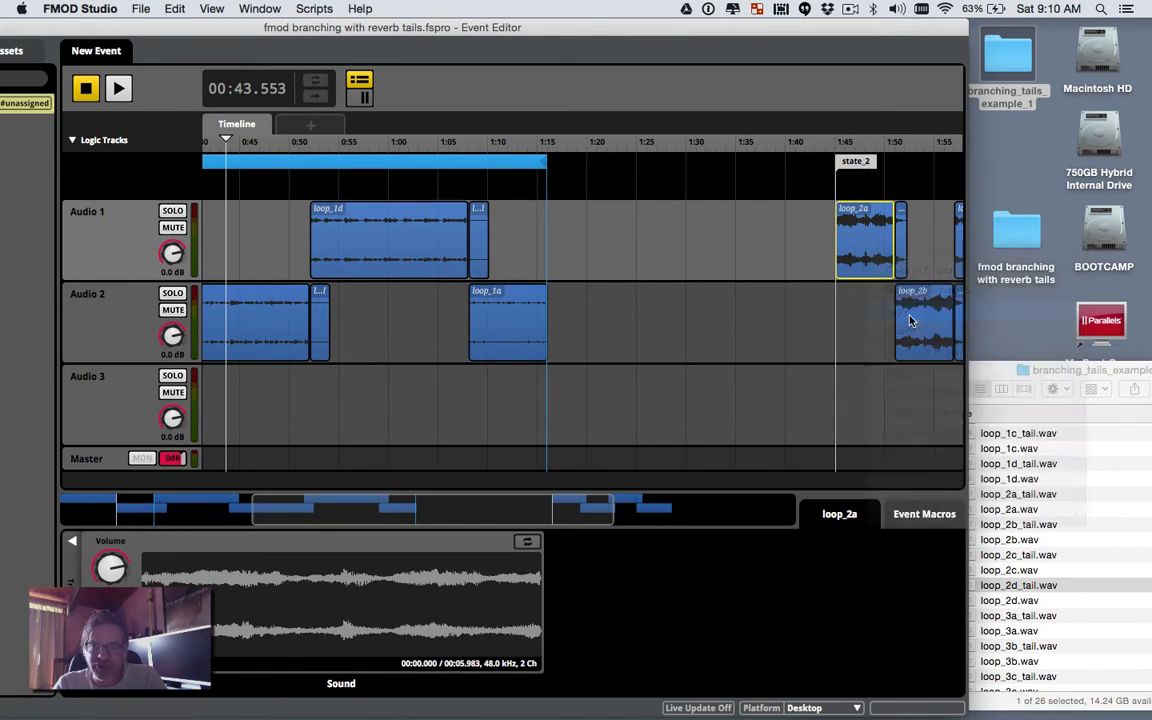
{"action": "right_click", "coordinate": [645, 245]}
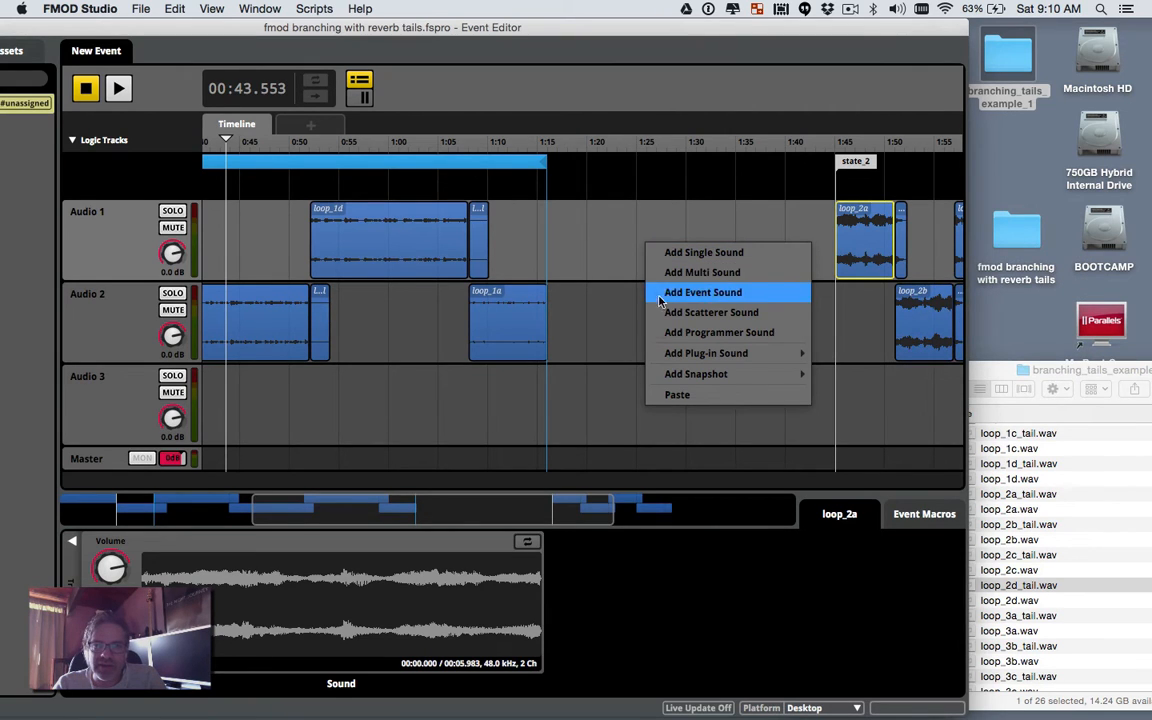
{"action": "left_click", "coordinate": [680, 394]}
{"action": "mouse_move", "coordinate": [667, 236]}
{"action": "left_mouse_down"}
{"action": "mouse_move", "coordinate": [597, 231]}
{"action": "mouse_move", "coordinate": [658, 237]}
{"action": "left_mouse_up"}
{"action": "scroll", "coordinate": [653, 282], "scroll_direction": "left", "scroll_amount": 5}
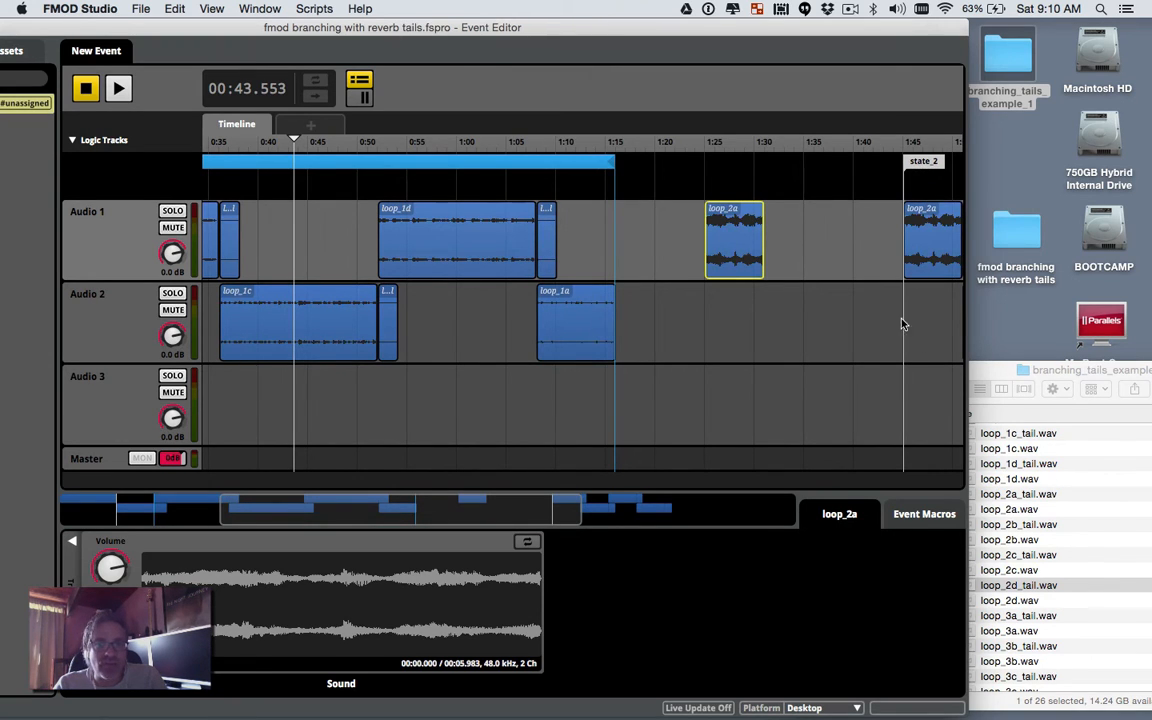
{"action": "left_click_drag", "start_coordinate": [972, 364], "coordinate": [789, 364]}
{"action": "scroll", "coordinate": [1022, 454], "scroll_direction": "up", "scroll_amount": 2}
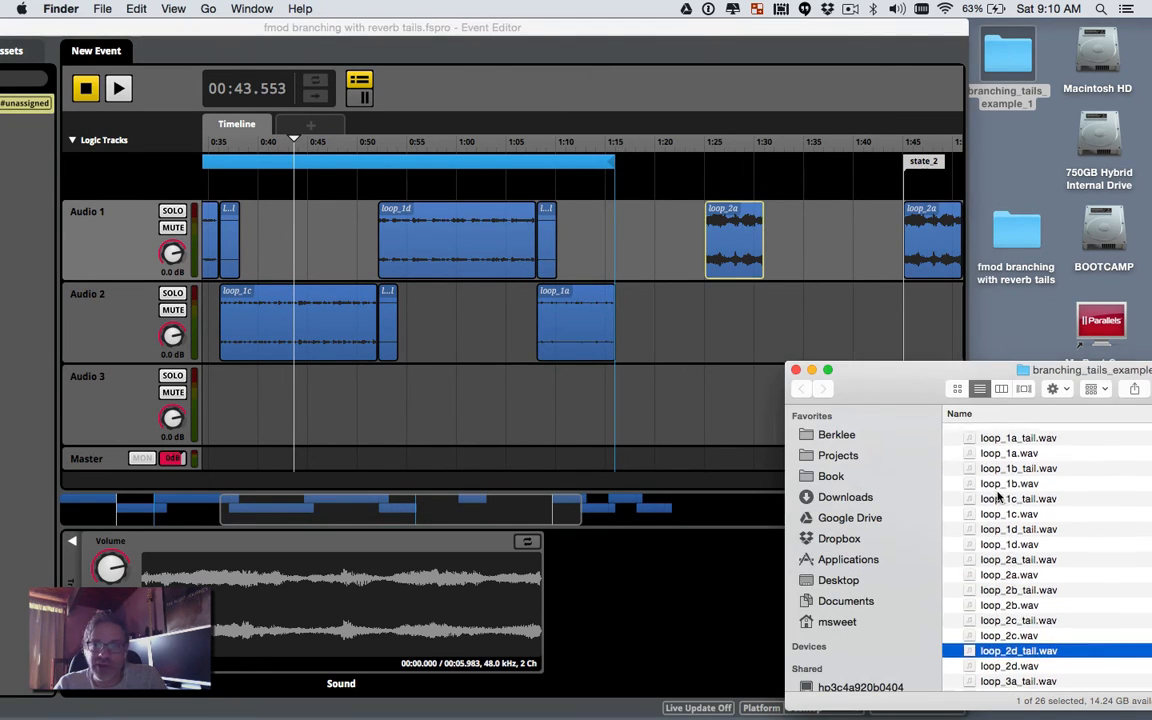
Step: Drop loop_1a_tail.wav onto Audio 2 beneath the copied loop_2a clip
{"action": "left_click_drag", "start_coordinate": [1020, 440], "coordinate": [722, 316]}
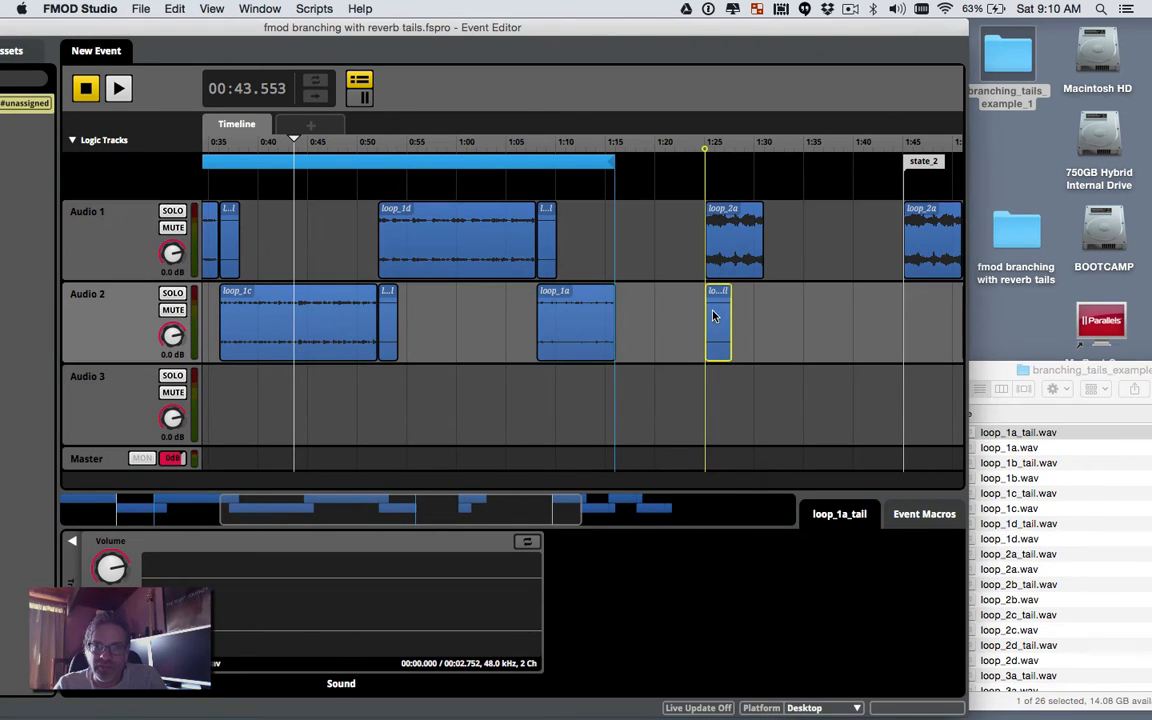
{"action": "left_click", "coordinate": [770, 333]}
{"action": "scroll", "coordinate": [818, 316], "scroll_direction": "right", "scroll_amount": 3}
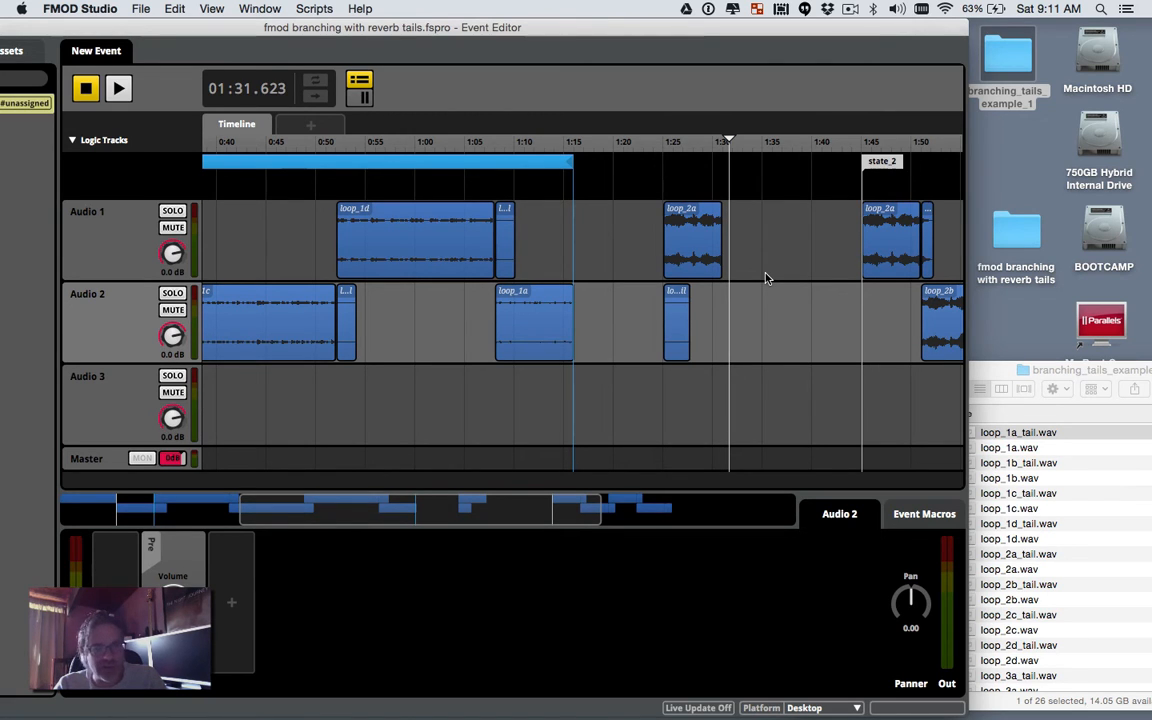
{"action": "scroll", "coordinate": [893, 238], "scroll_direction": "right", "scroll_amount": 2}
{"action": "scroll", "coordinate": [893, 238], "scroll_direction": "right", "scroll_amount": 1}
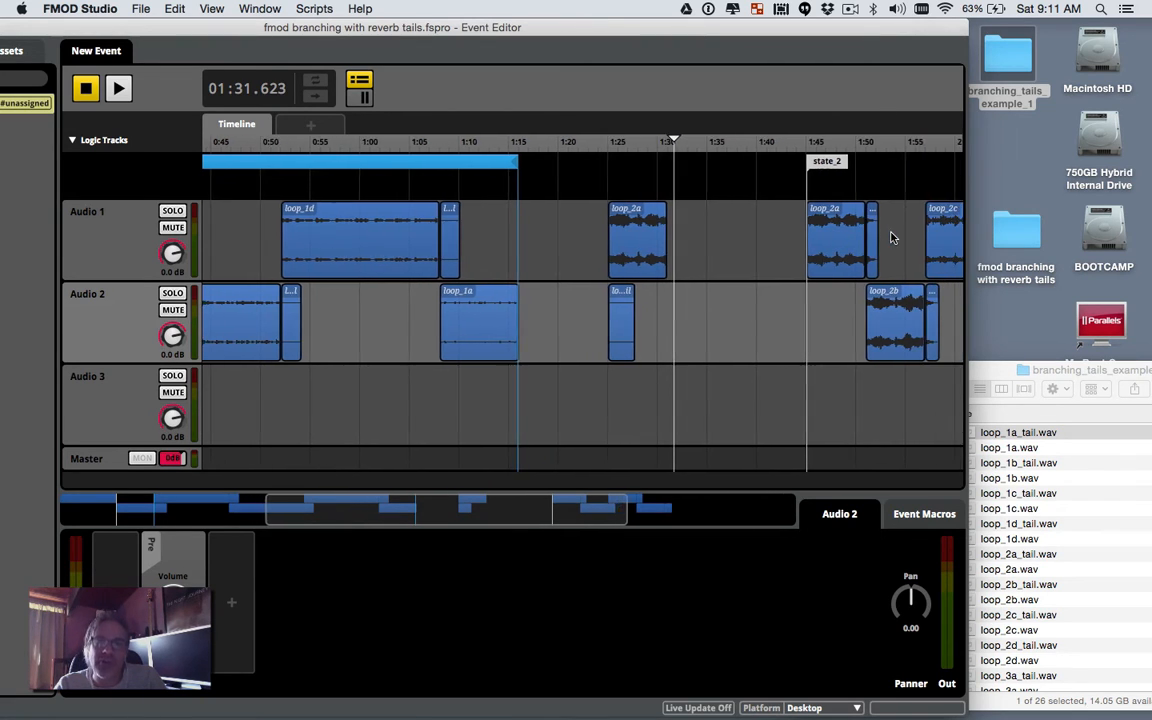
Step: Move the state_2 marker slightly later and delete the later loop_2a clip on Audio 1
{"action": "left_click_drag", "start_coordinate": [833, 166], "coordinate": [893, 164]}
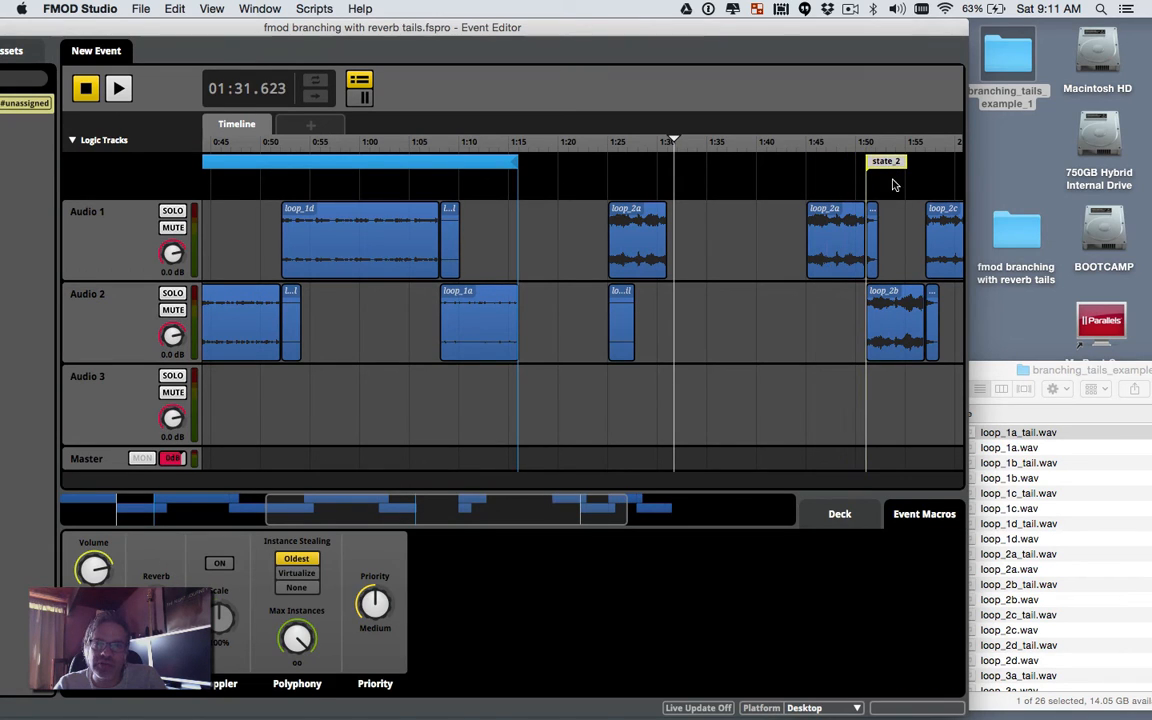
{"action": "left_click", "coordinate": [845, 258]}
{"action": "key", "text": "Delete"}
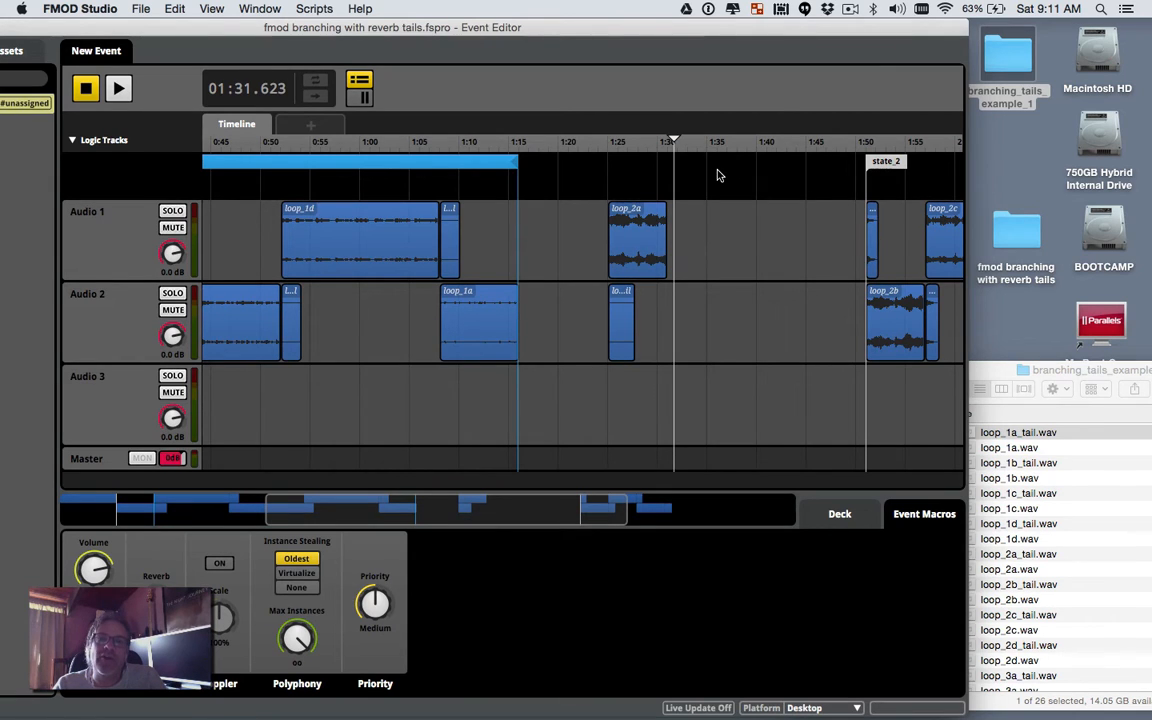
Step: Rename the state_2 marker to state_2b
{"action": "right_click", "coordinate": [616, 175]}
{"action": "left_click", "coordinate": [652, 166]}
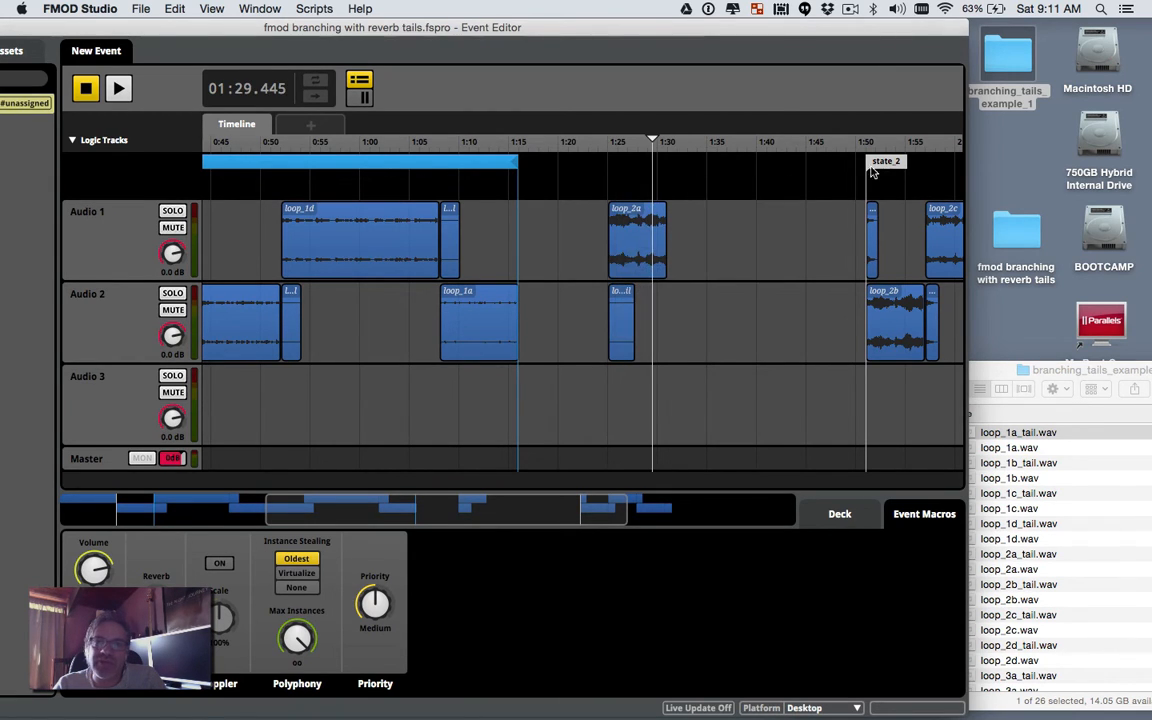
{"action": "double_click", "coordinate": [898, 162]}
{"action": "left_click", "coordinate": [904, 165]}
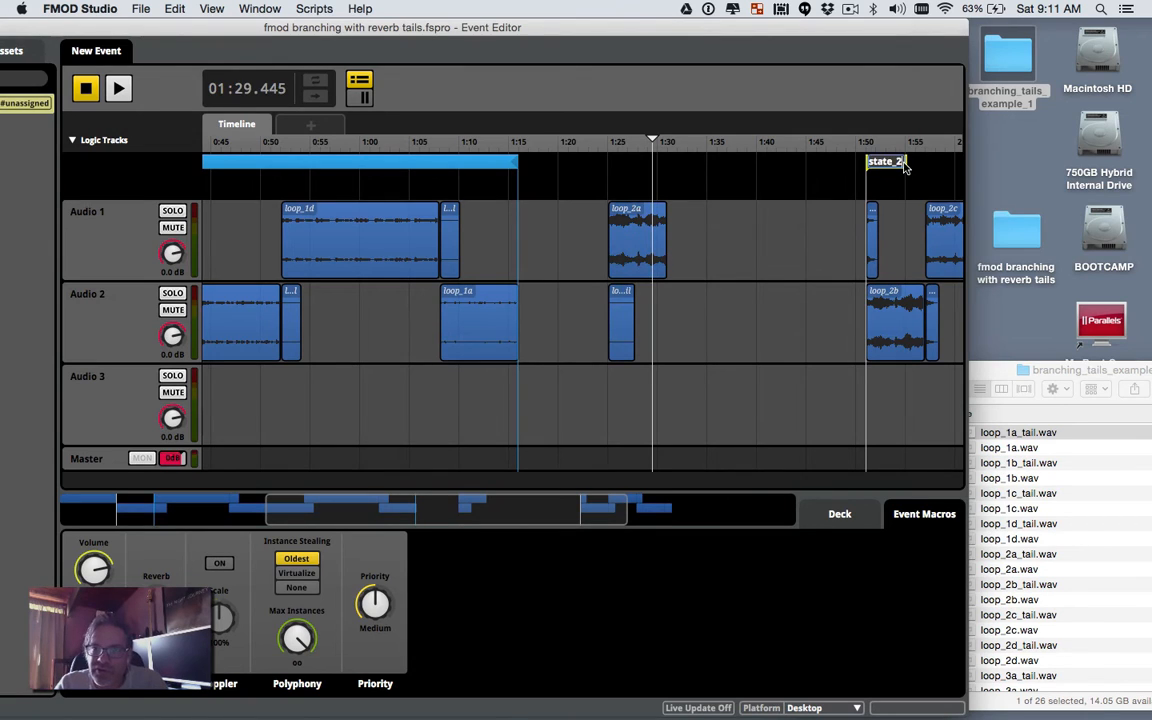
{"action": "type", "text": "b"}
{"action": "key", "text": "Return"}
{"action": "left_click", "coordinate": [818, 182]}
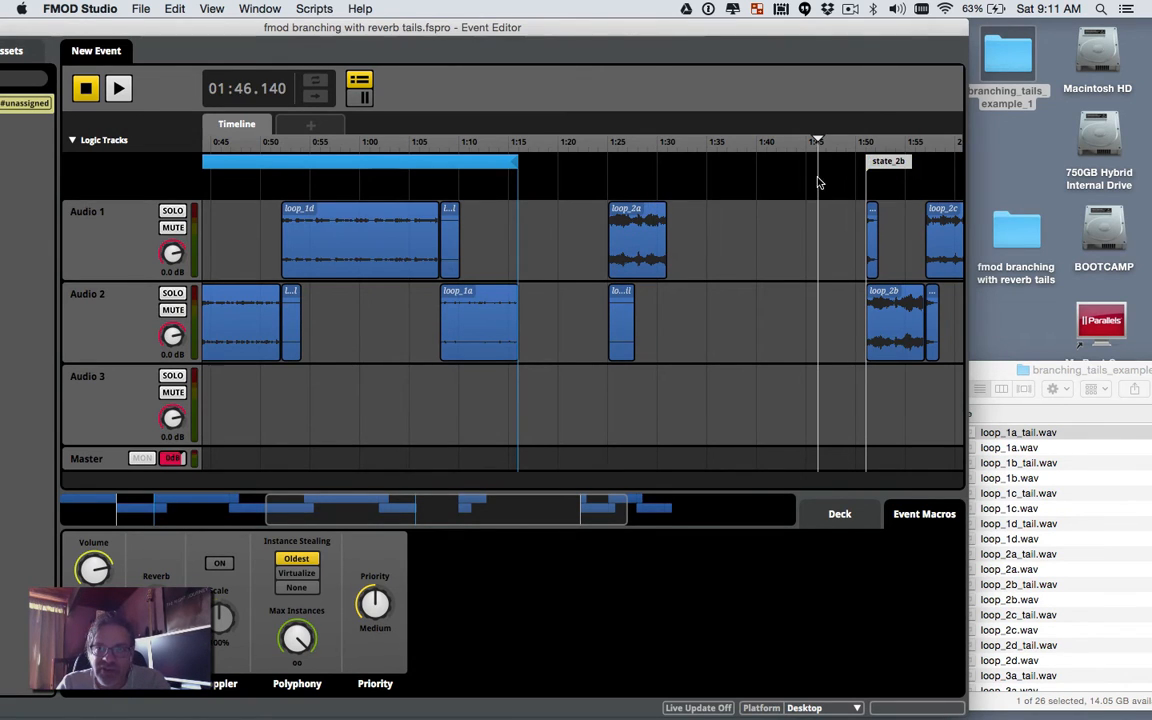
Step: Add a marker at the copied loop_2a's start near 1:25 and name it state_2a_from_1a
{"action": "right_click", "coordinate": [618, 176]}
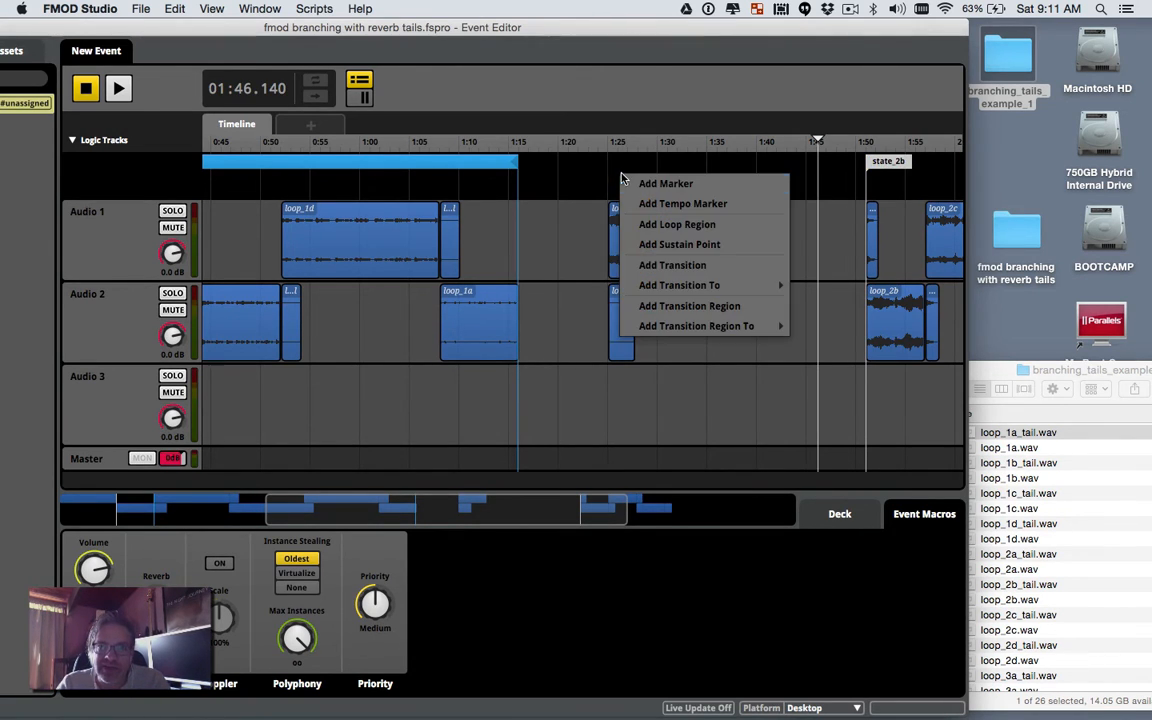
{"action": "left_click", "coordinate": [655, 183]}
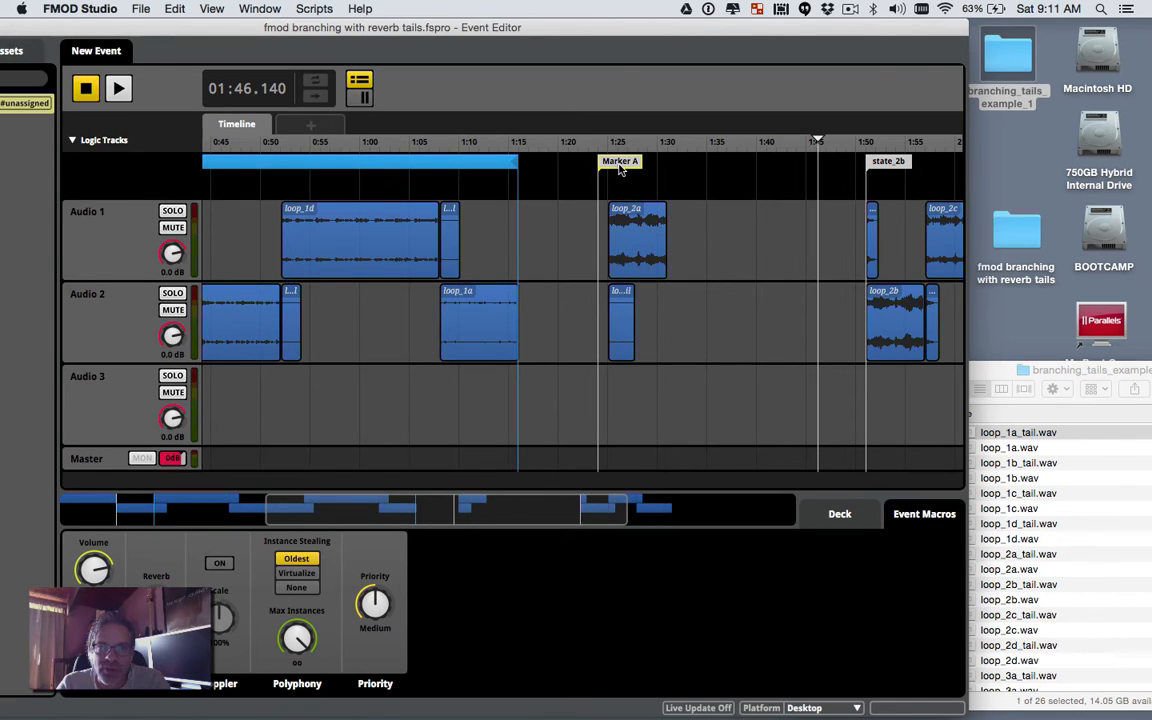
{"action": "left_click_drag", "start_coordinate": [618, 170], "coordinate": [628, 171]}
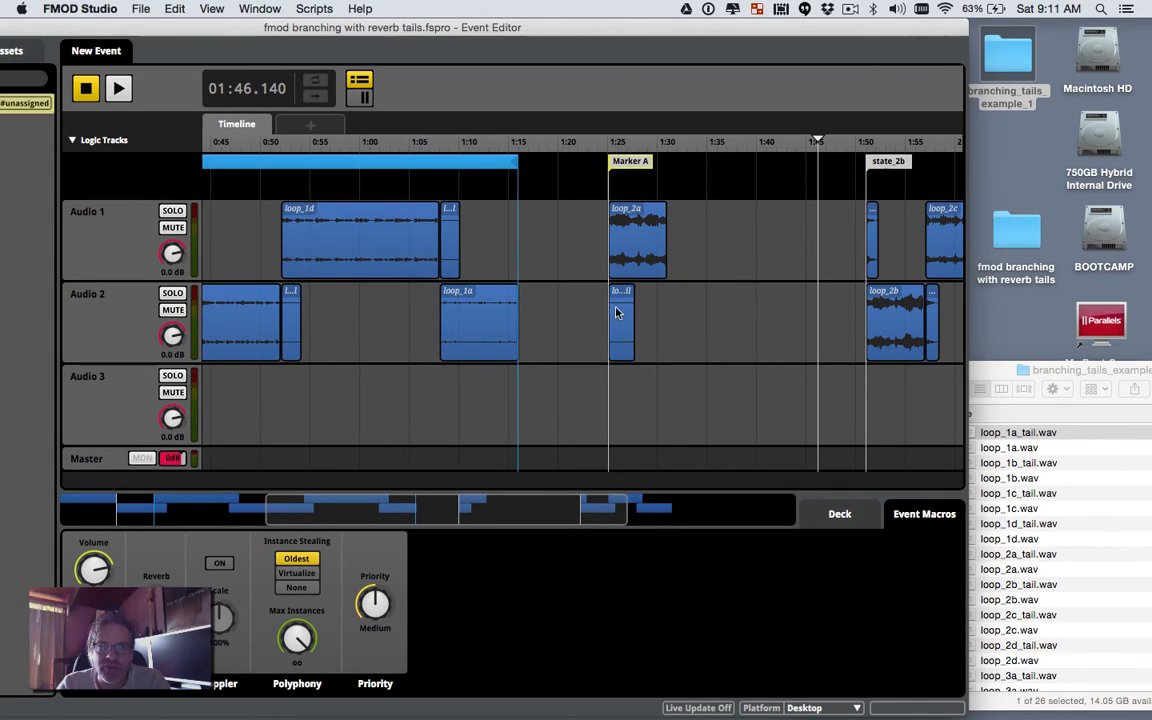
{"action": "double_click", "coordinate": [631, 170]}
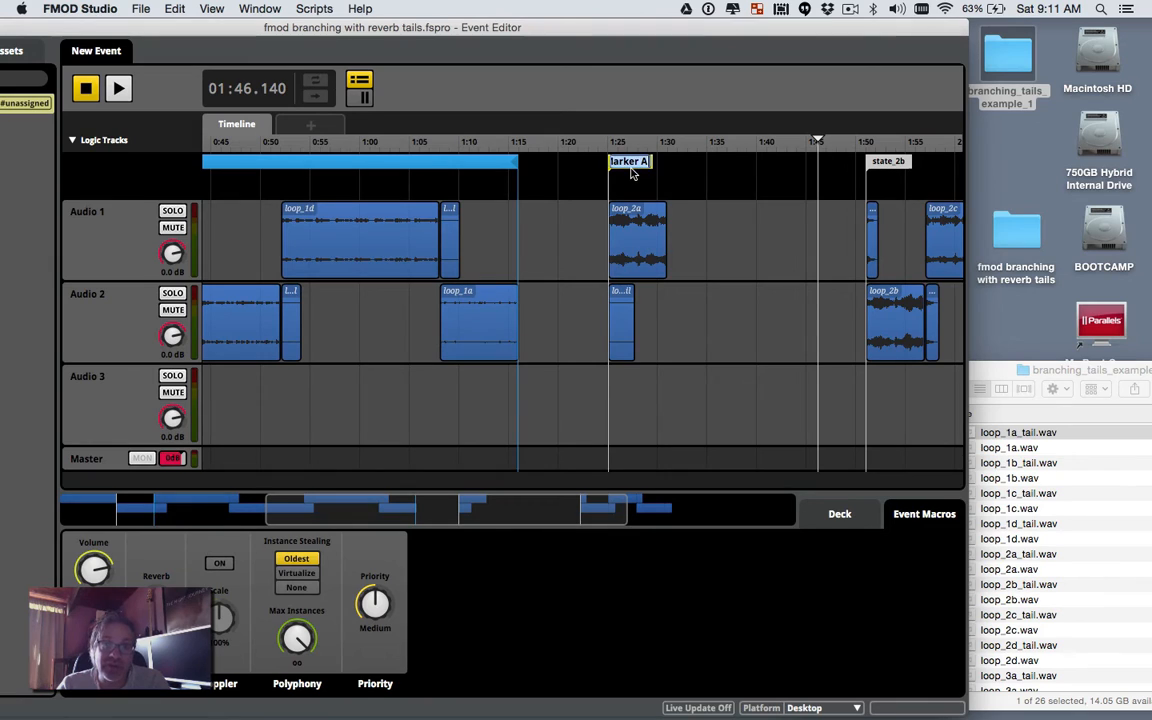
{"action": "type", "text": "sta"}
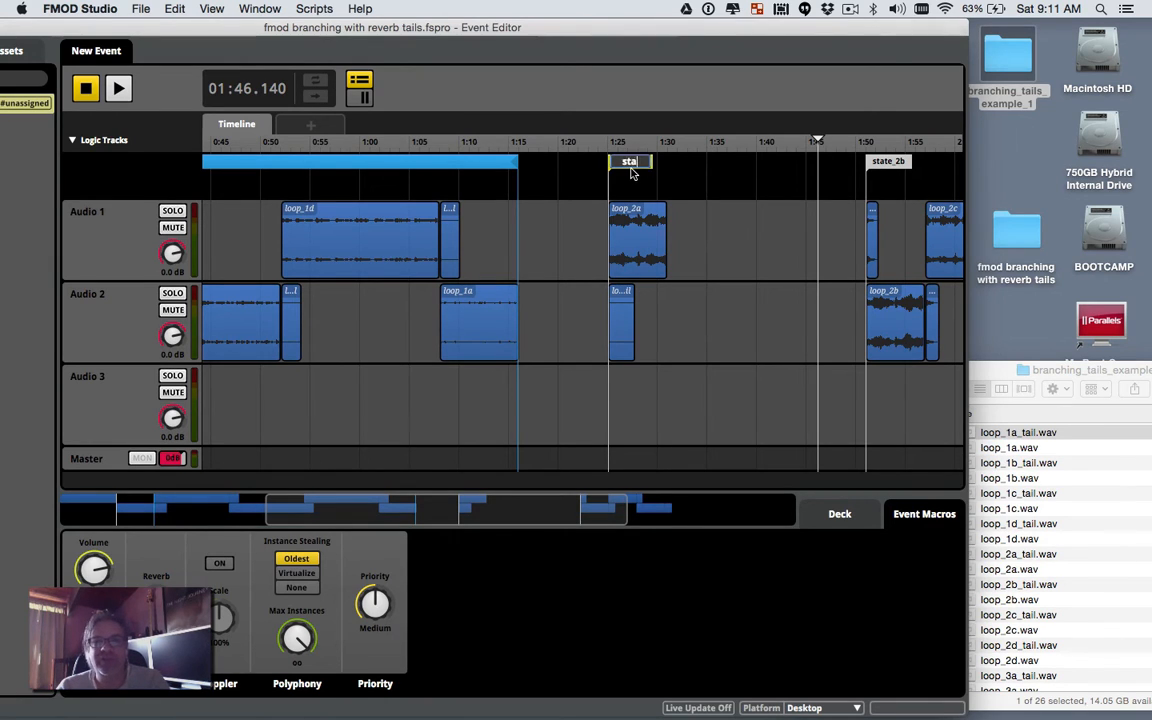
{"action": "type", "text": "te_2"}
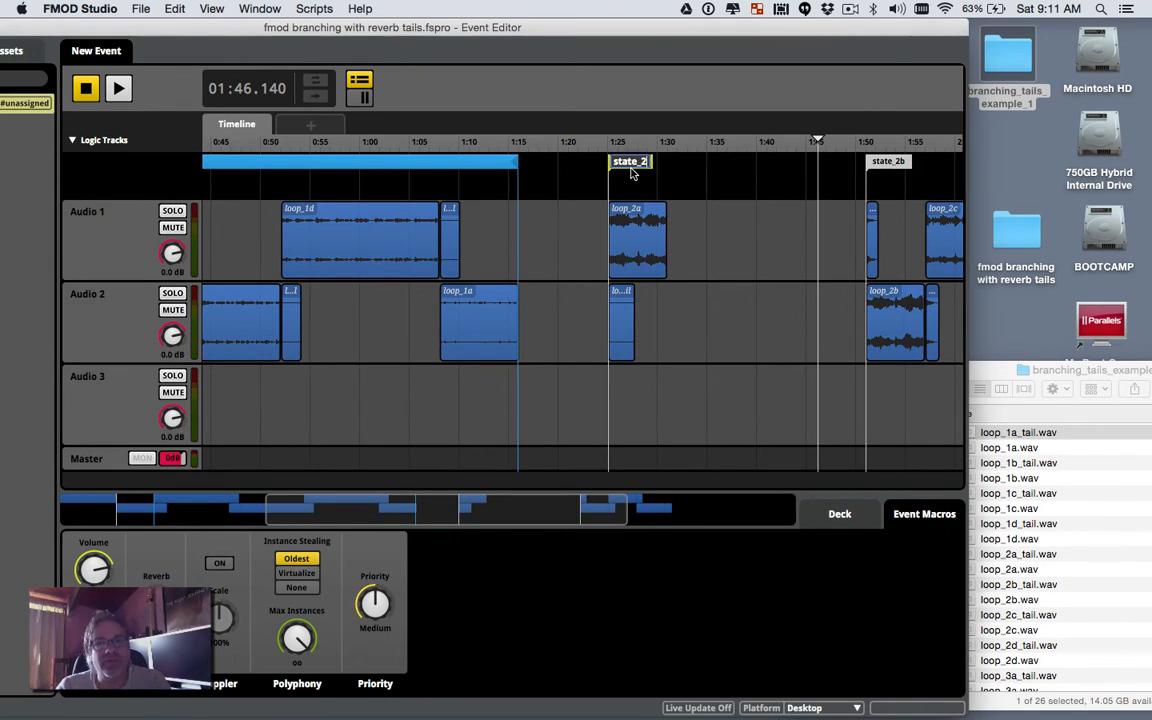
{"action": "type", "text": "a"}
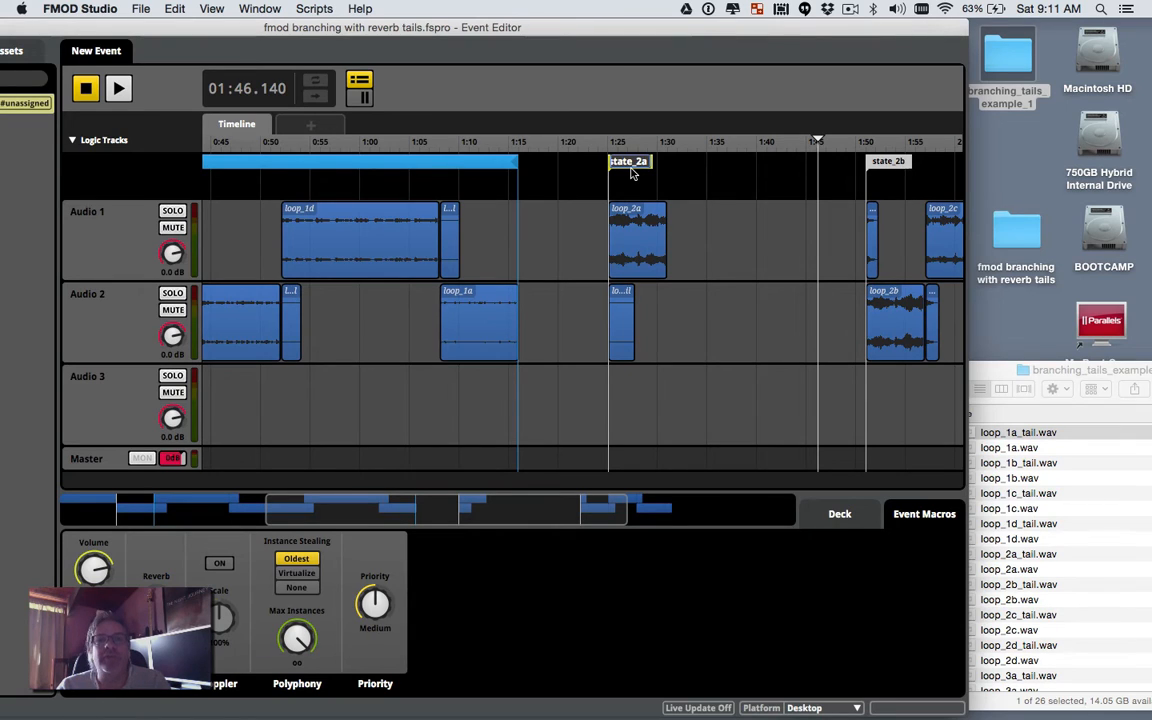
{"action": "type", "text": "_from_"}
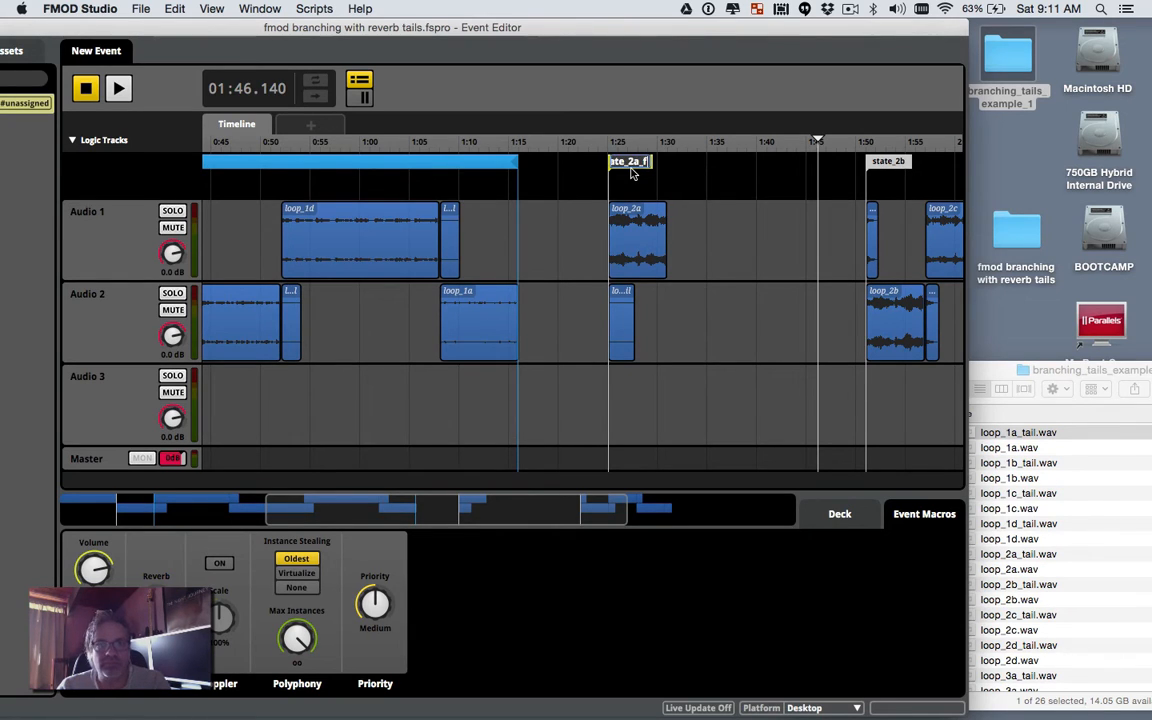
{"action": "type", "text": "1"}
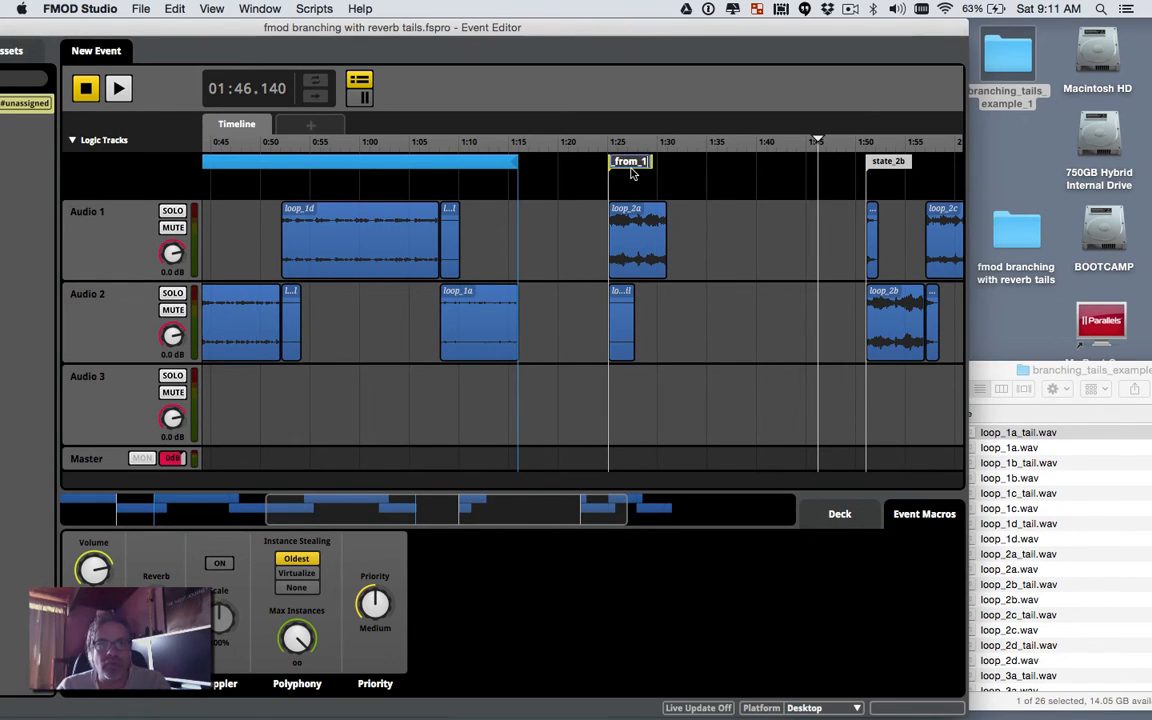
{"action": "type", "text": "a"}
{"action": "key", "text": "Return"}
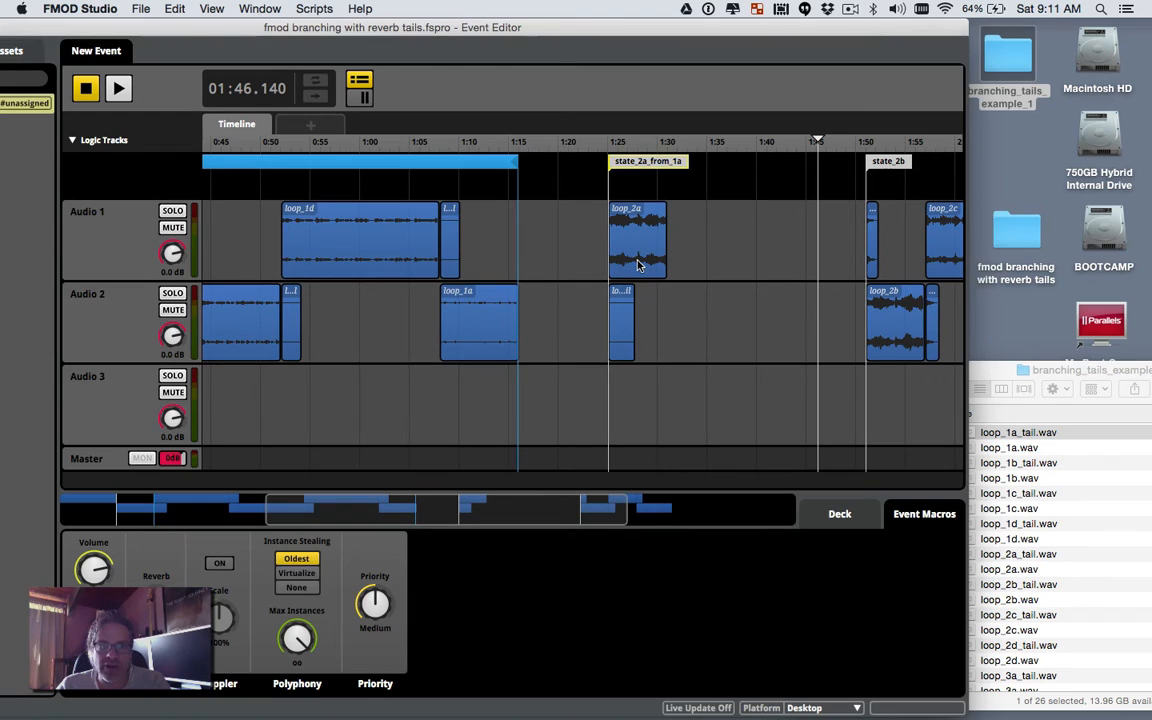
{"action": "left_click", "coordinate": [616, 327]}
{"action": "left_click", "coordinate": [633, 258]}
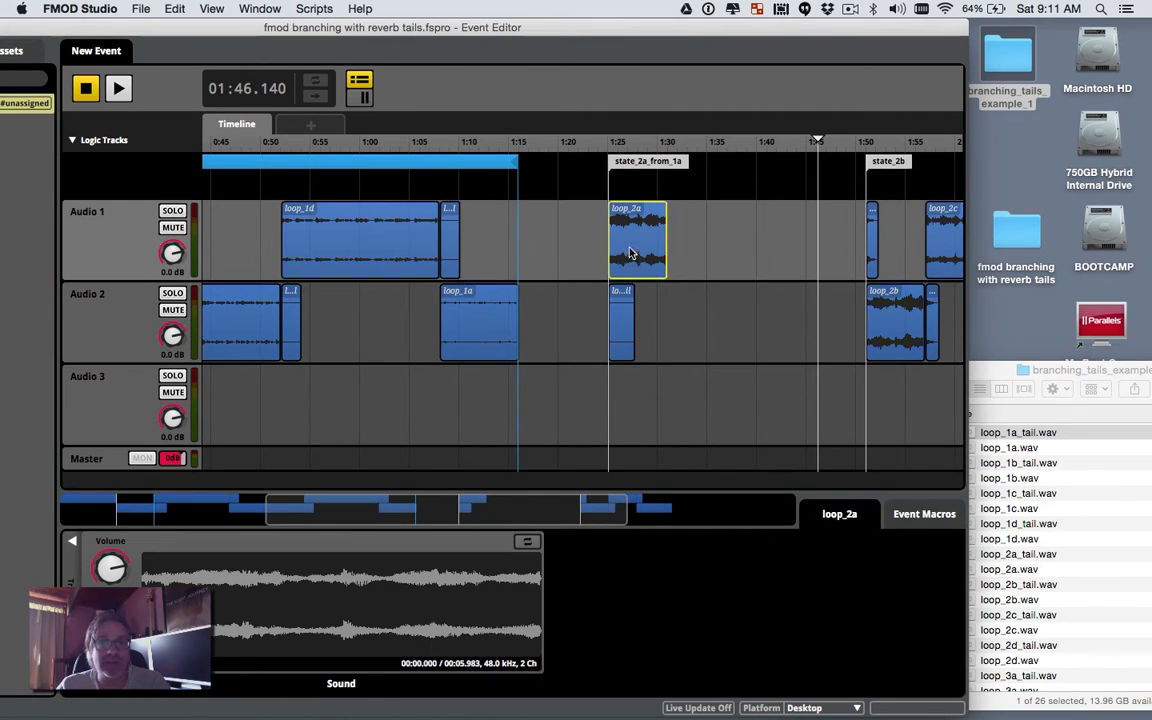
Step: Add a To state_2b transition aligned with the end of loop_2a at 1:30
{"action": "right_click", "coordinate": [698, 190]}
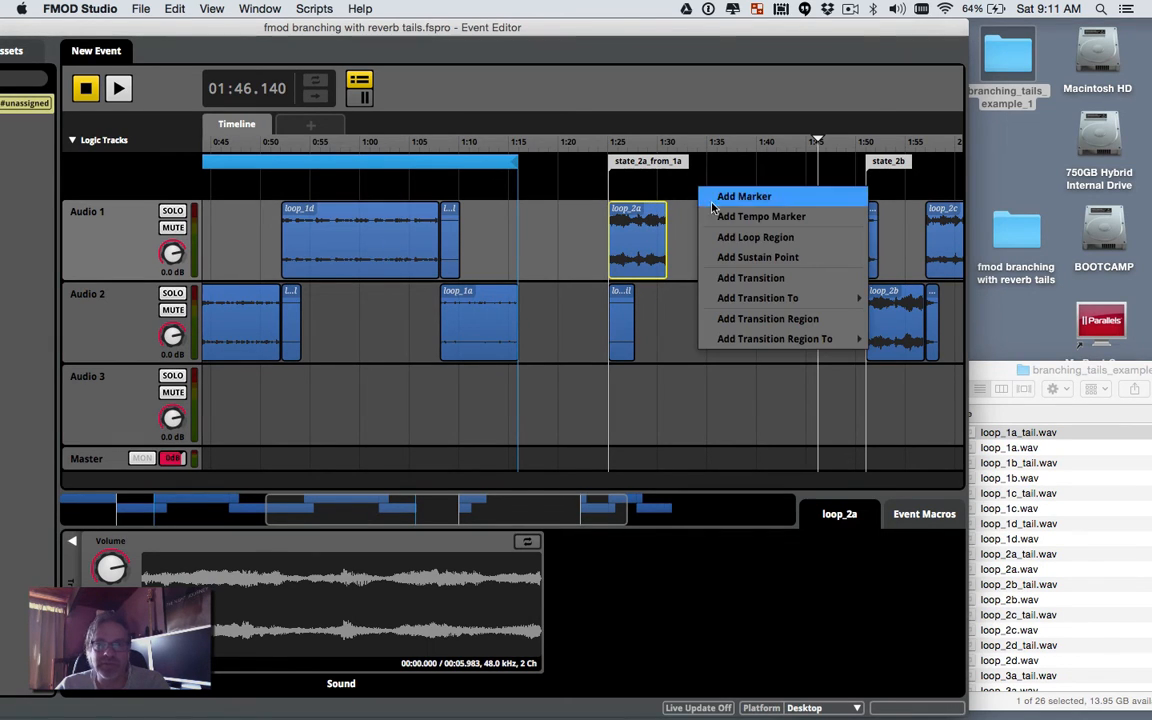
{"action": "mouse_move", "coordinate": [866, 307]}
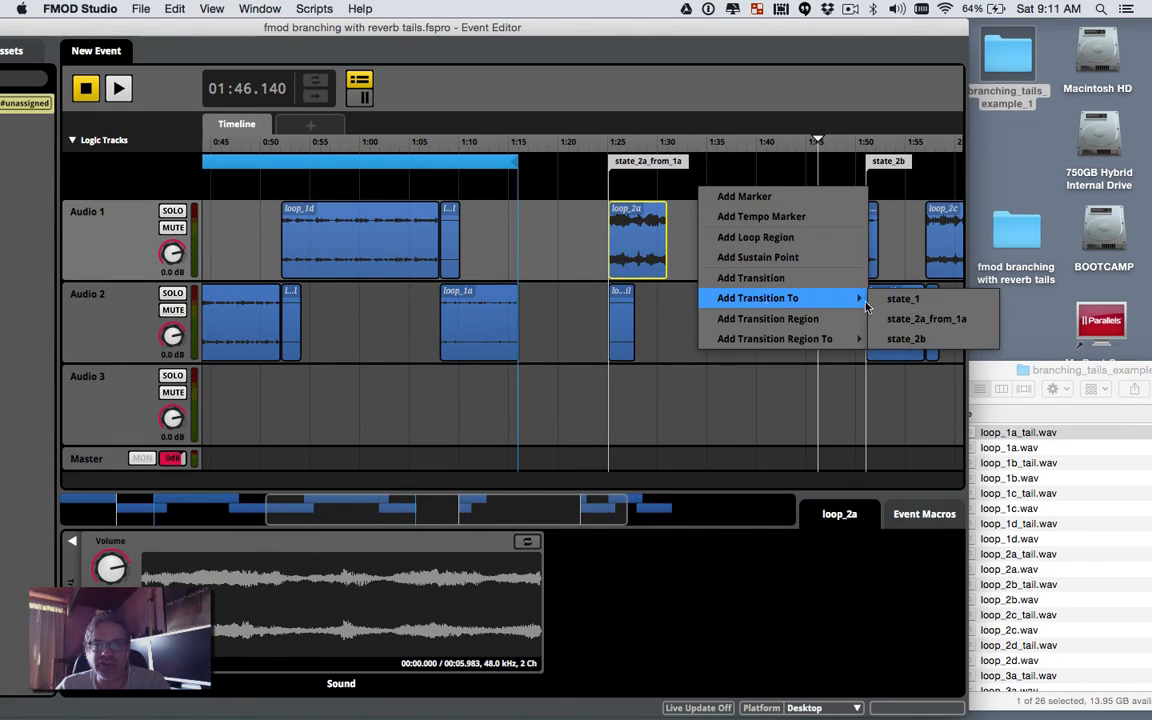
{"action": "left_click", "coordinate": [912, 338]}
{"action": "left_click_drag", "start_coordinate": [729, 197], "coordinate": [699, 197]}
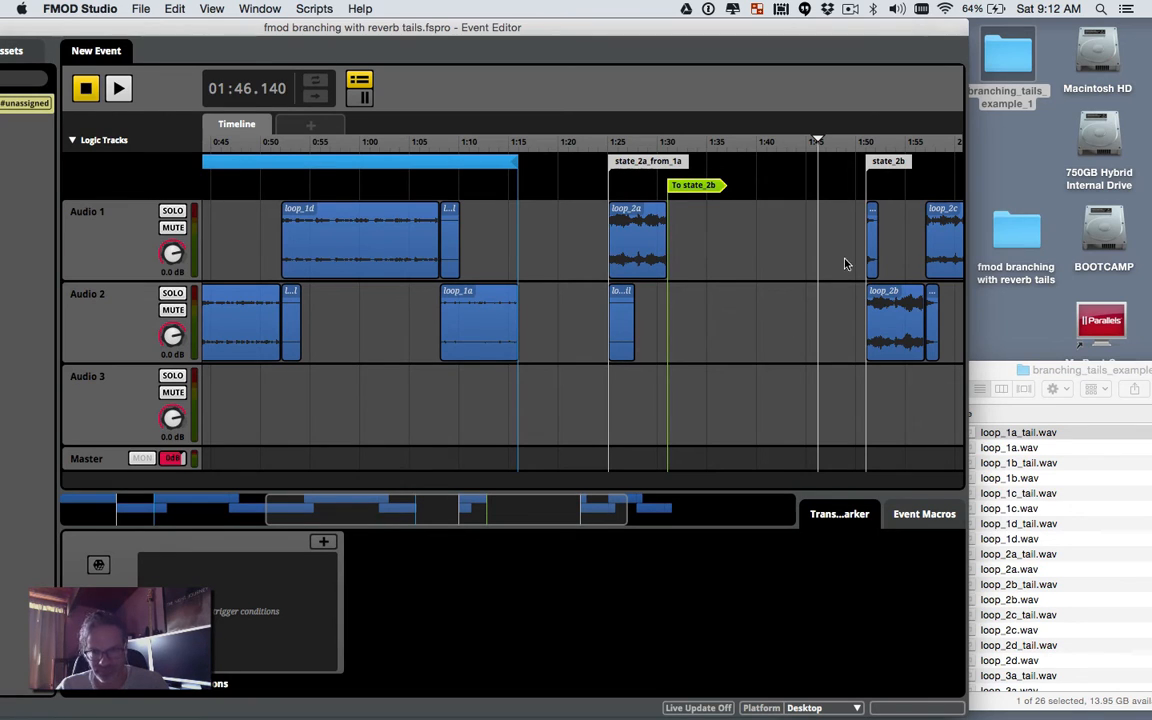
Step: Select the state_2b marker with loops 2b–2d and their tails, and move them to about 2:06
{"action": "left_click_drag", "start_coordinate": [842, 162], "coordinate": [925, 357]}
{"action": "scroll", "coordinate": [925, 357], "scroll_direction": "right", "scroll_amount": 5}
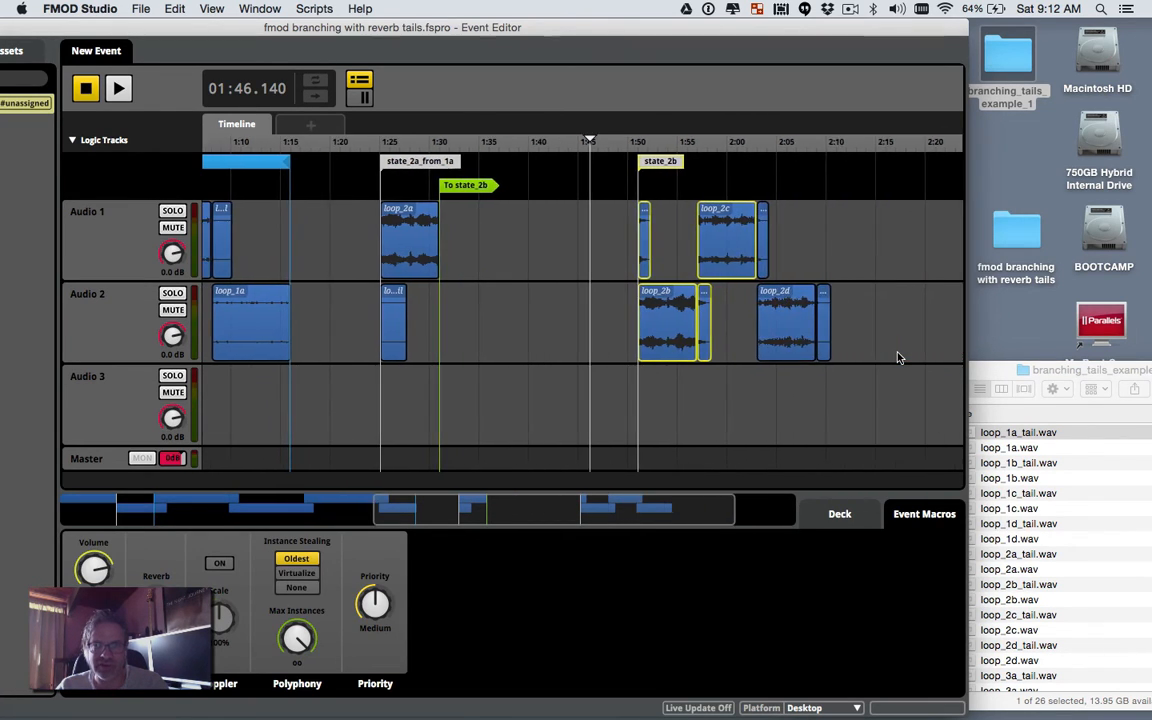
{"action": "mouse_move", "coordinate": [615, 163]}
{"action": "left_mouse_down"}
{"action": "mouse_move", "coordinate": [684, 239]}
{"action": "mouse_move", "coordinate": [856, 345]}
{"action": "left_mouse_up"}
{"action": "mouse_move", "coordinate": [653, 333]}
{"action": "left_mouse_down"}
{"action": "mouse_move", "coordinate": [872, 333]}
{"action": "mouse_move", "coordinate": [804, 335]}
{"action": "left_mouse_up"}
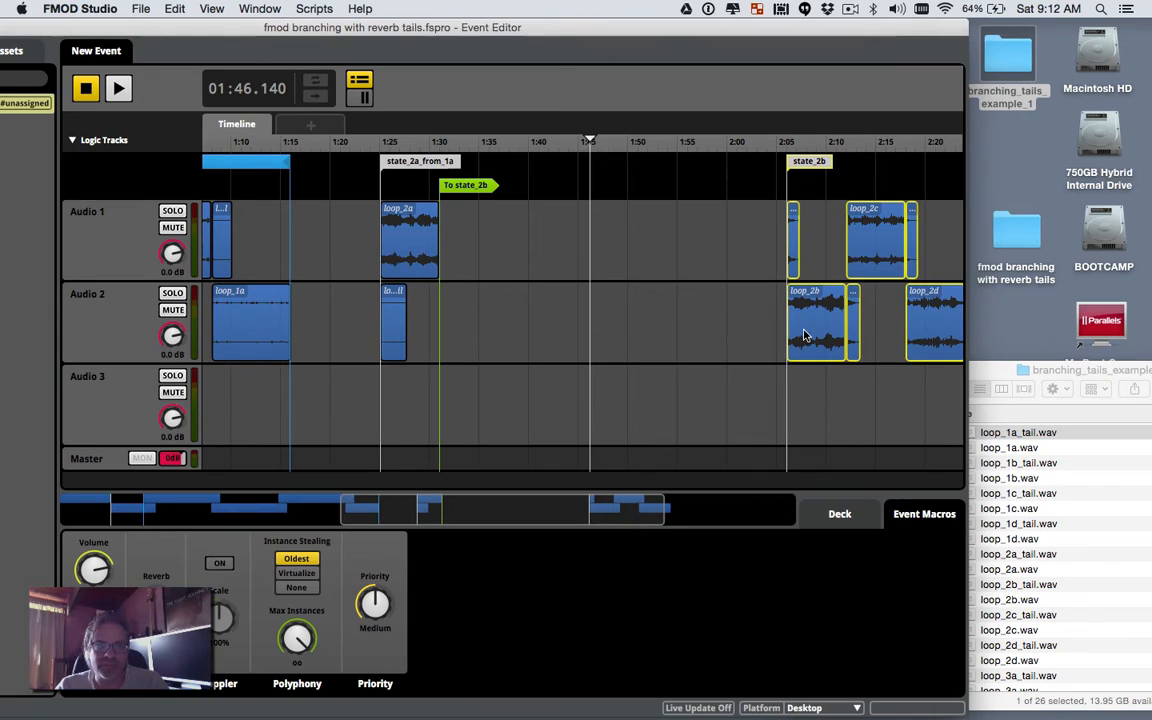
{"action": "left_click", "coordinate": [684, 297]}
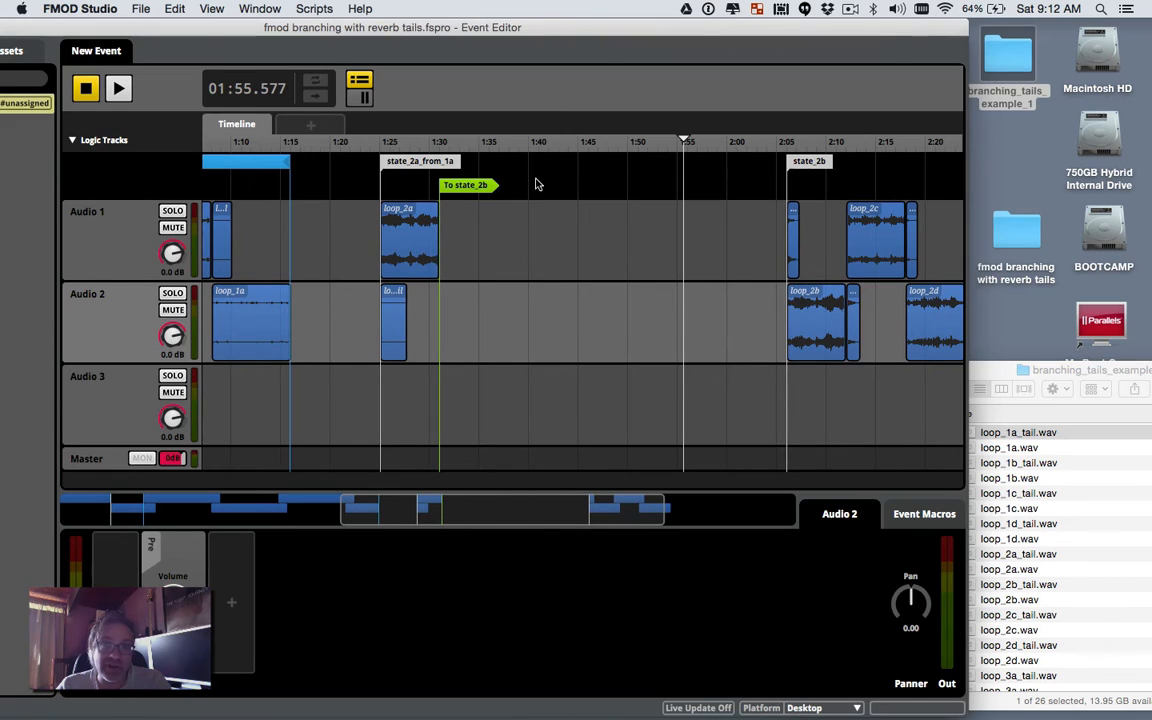
Step: Paste another loop_2a copy onto Audio 1 at about 1:38
{"action": "left_click", "coordinate": [421, 231]}
{"action": "right_click", "coordinate": [421, 231]}
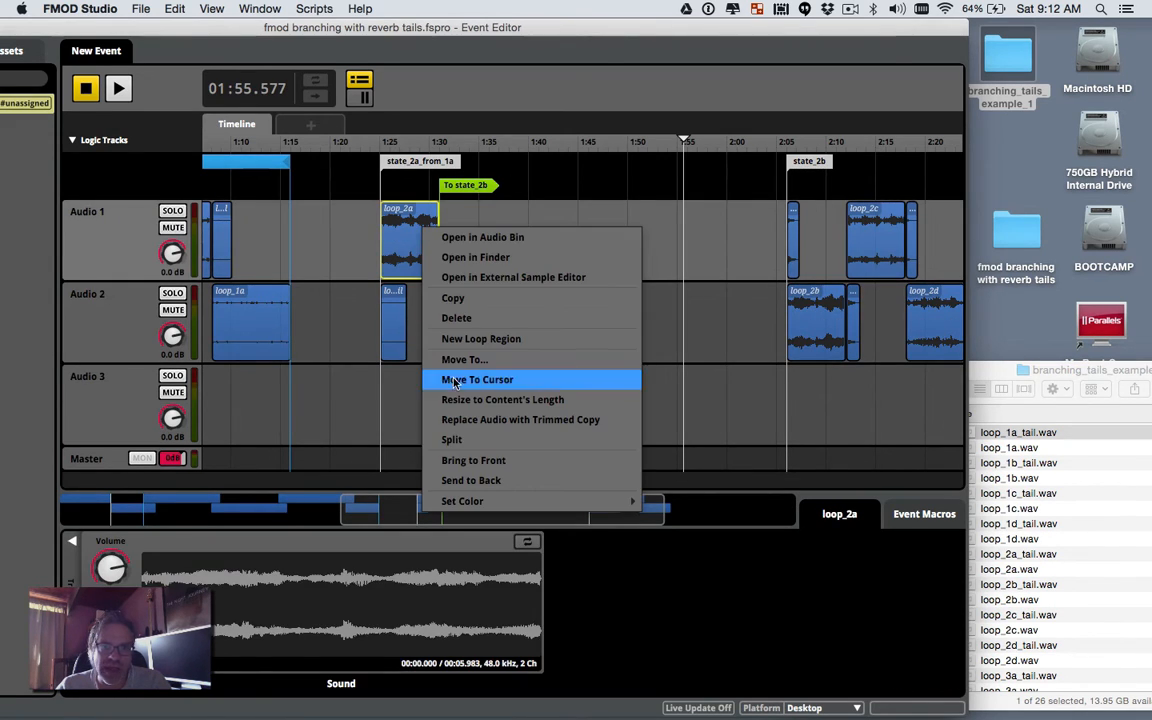
{"action": "left_click", "coordinate": [473, 300]}
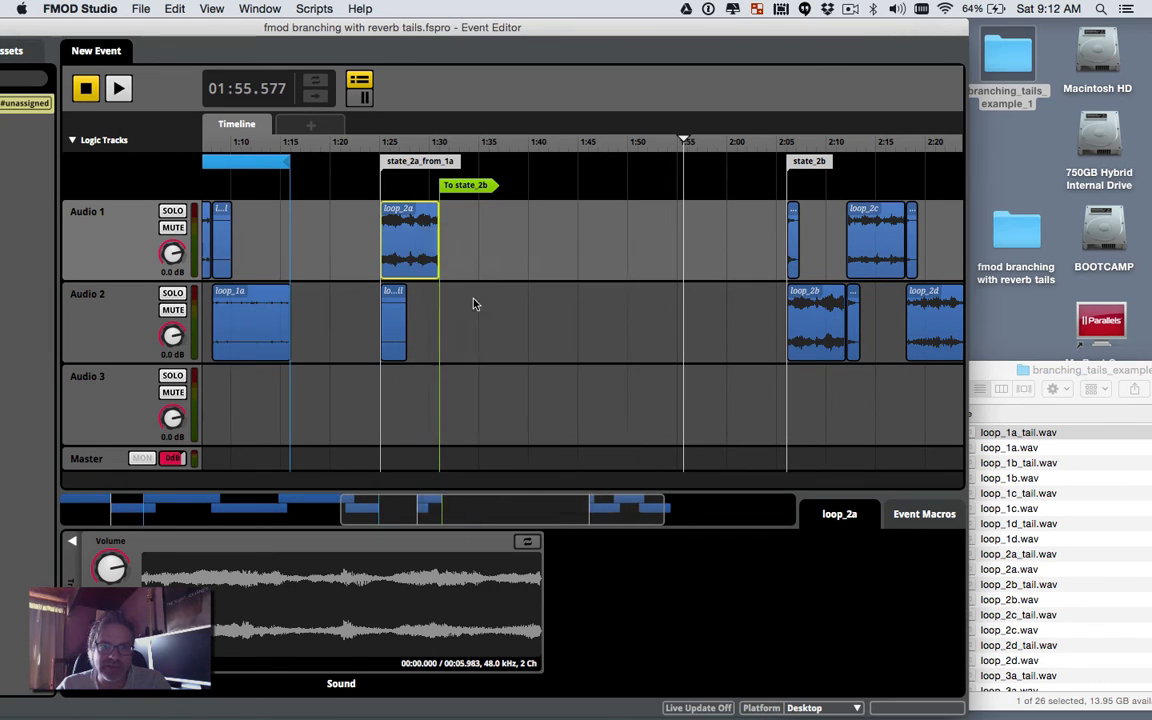
{"action": "right_click", "coordinate": [521, 241]}
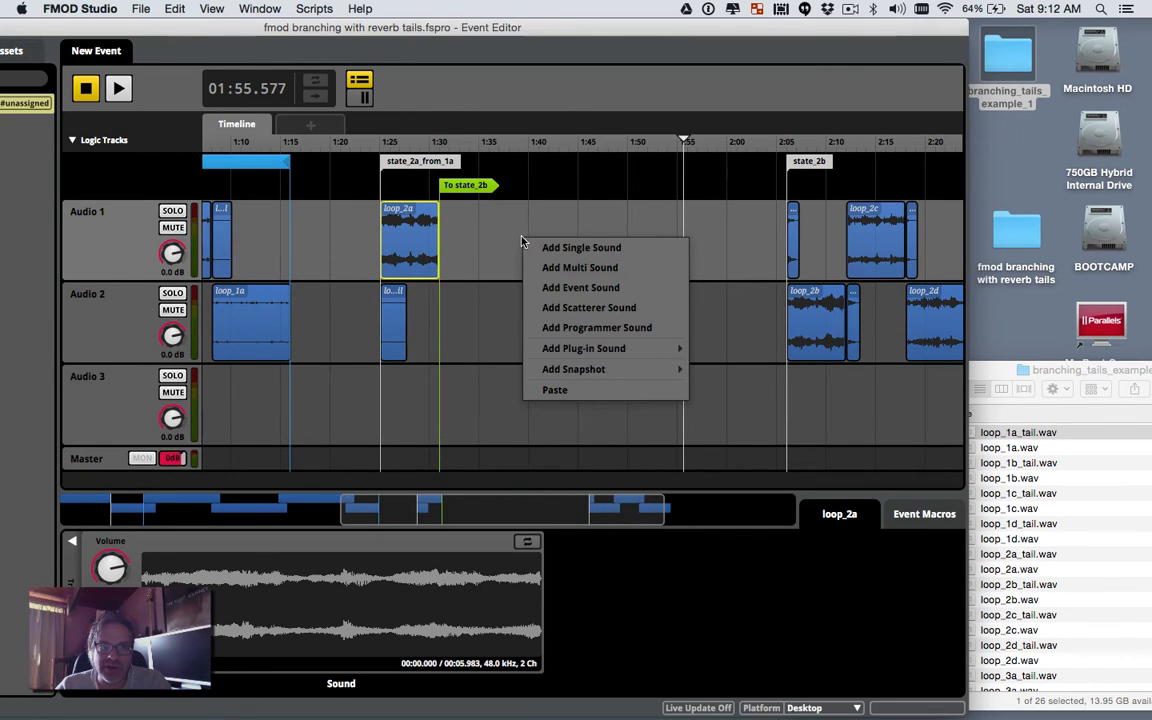
{"action": "left_click", "coordinate": [550, 391]}
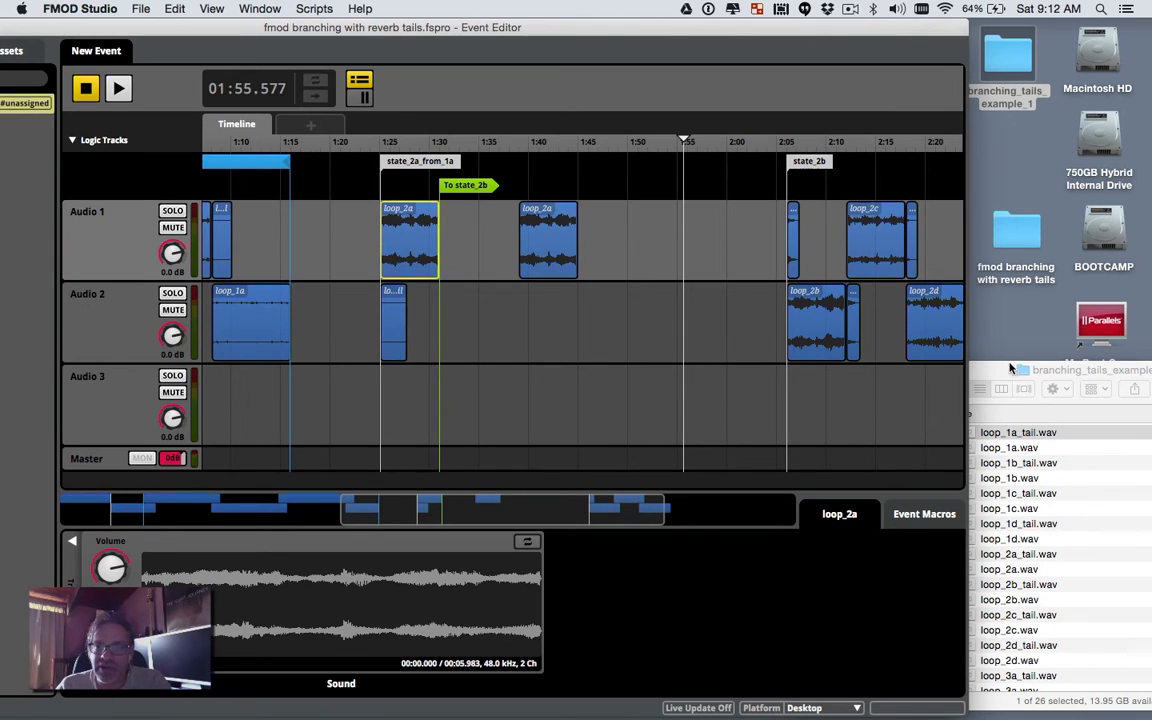
Step: Drop loop_1b_tail.wav onto Audio 2 beneath the new loop_2a copy
{"action": "left_click_drag", "start_coordinate": [1082, 372], "coordinate": [900, 372]}
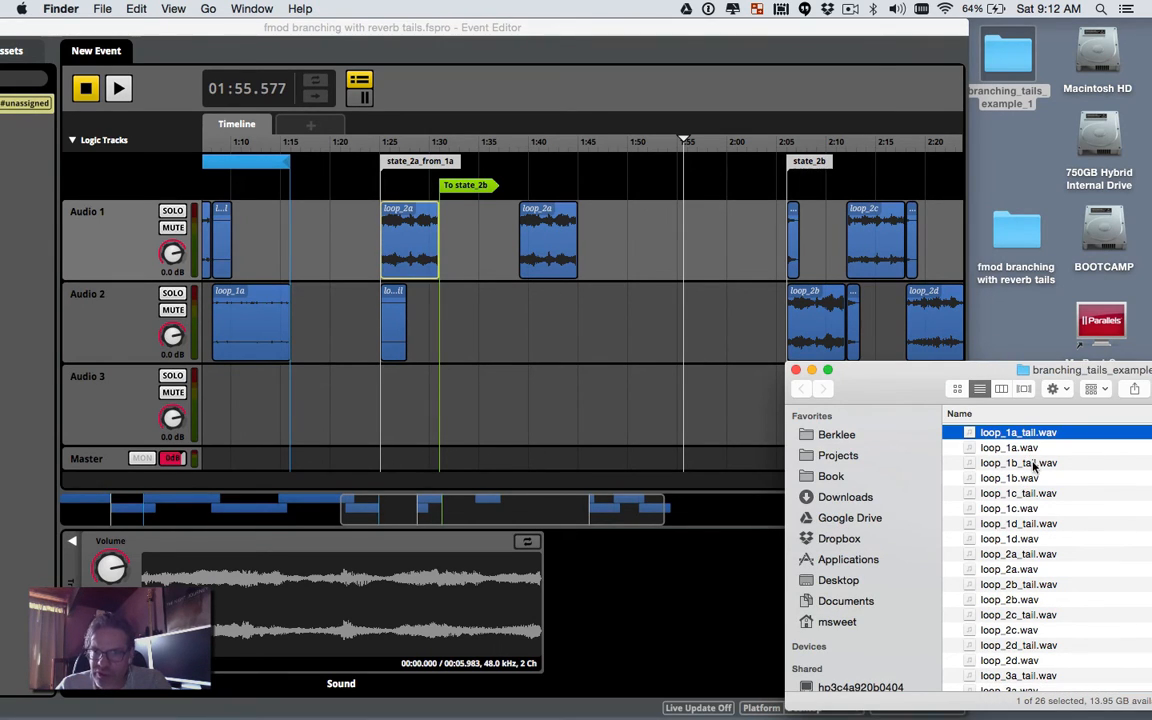
{"action": "left_click_drag", "start_coordinate": [1034, 467], "coordinate": [528, 318]}
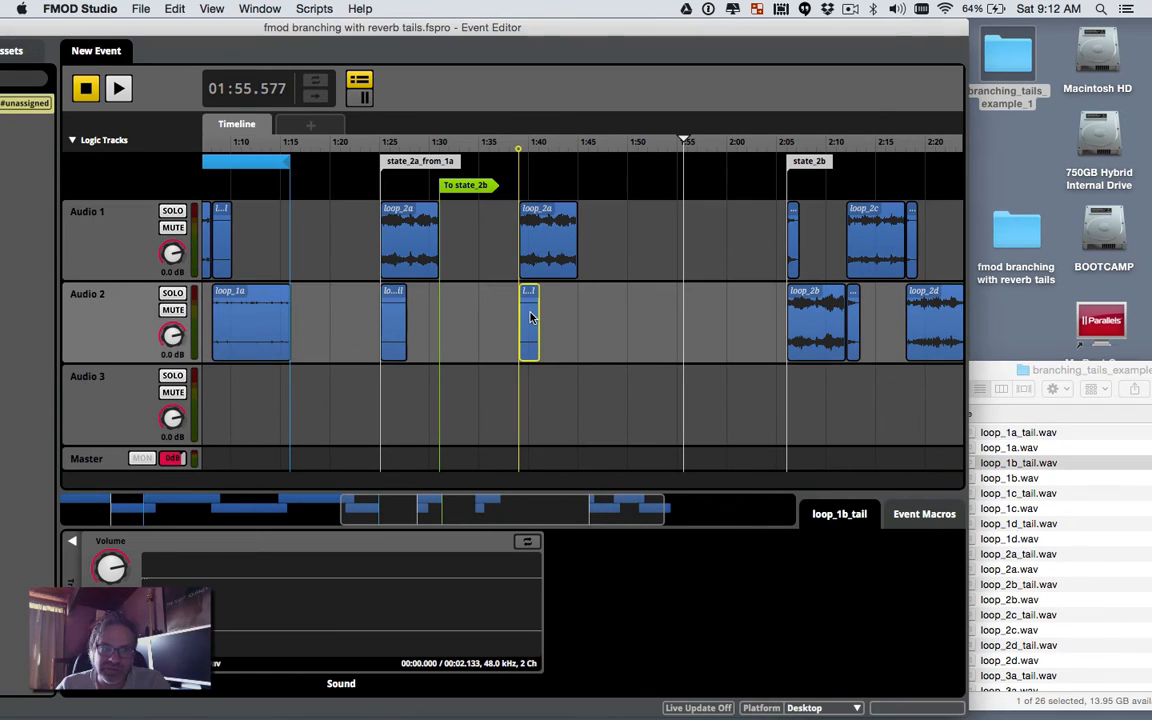
{"action": "right_click", "coordinate": [534, 174]}
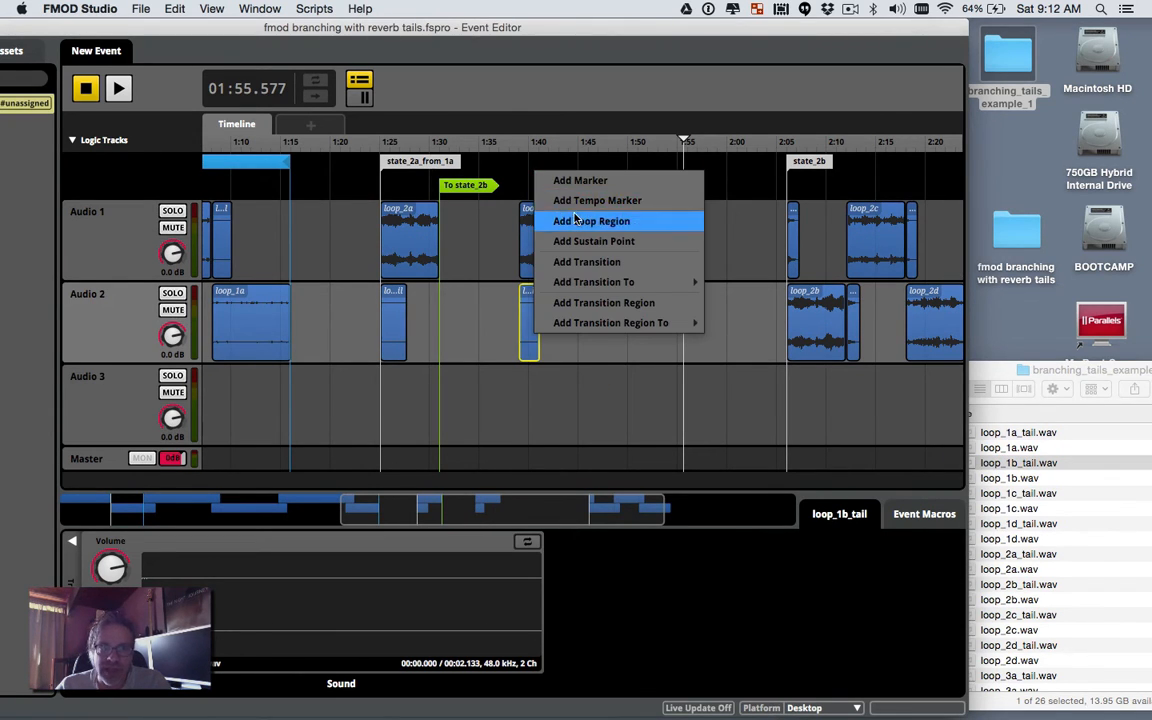
Step: Add a marker at the new loop_2a copy's start and name it state_2a_from_1b
{"action": "left_click", "coordinate": [600, 181]}
{"action": "left_click_drag", "start_coordinate": [554, 166], "coordinate": [541, 165]}
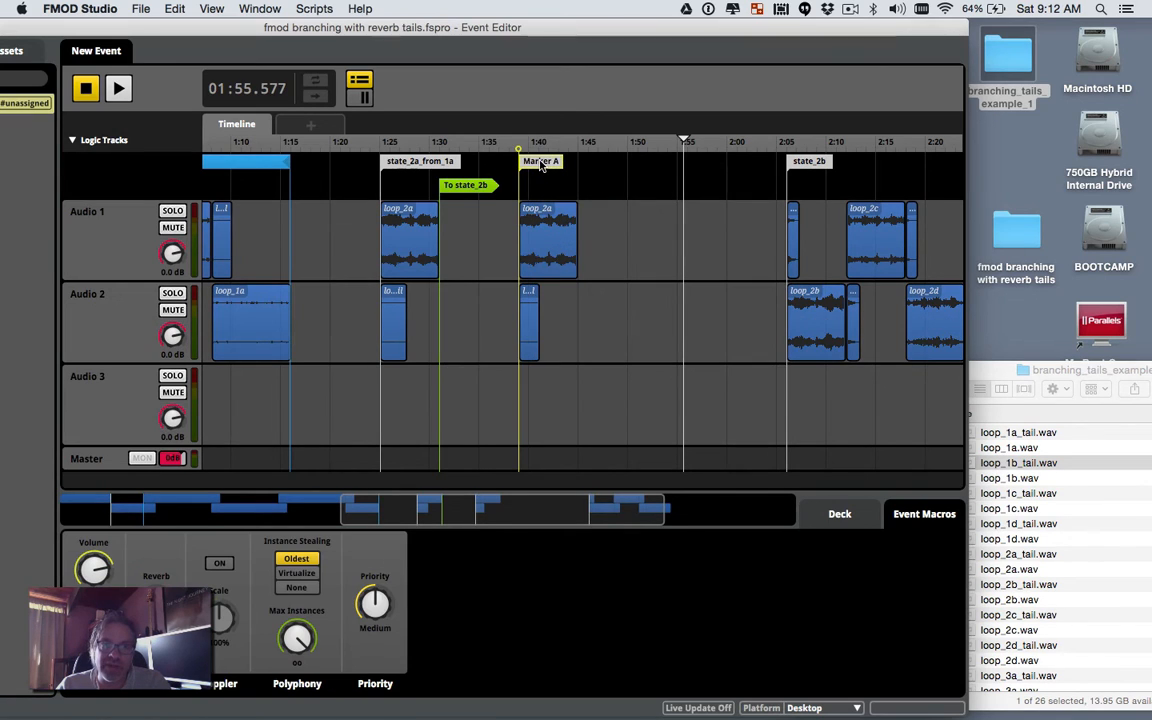
{"action": "double_click", "coordinate": [541, 164]}
{"action": "type", "text": "state"}
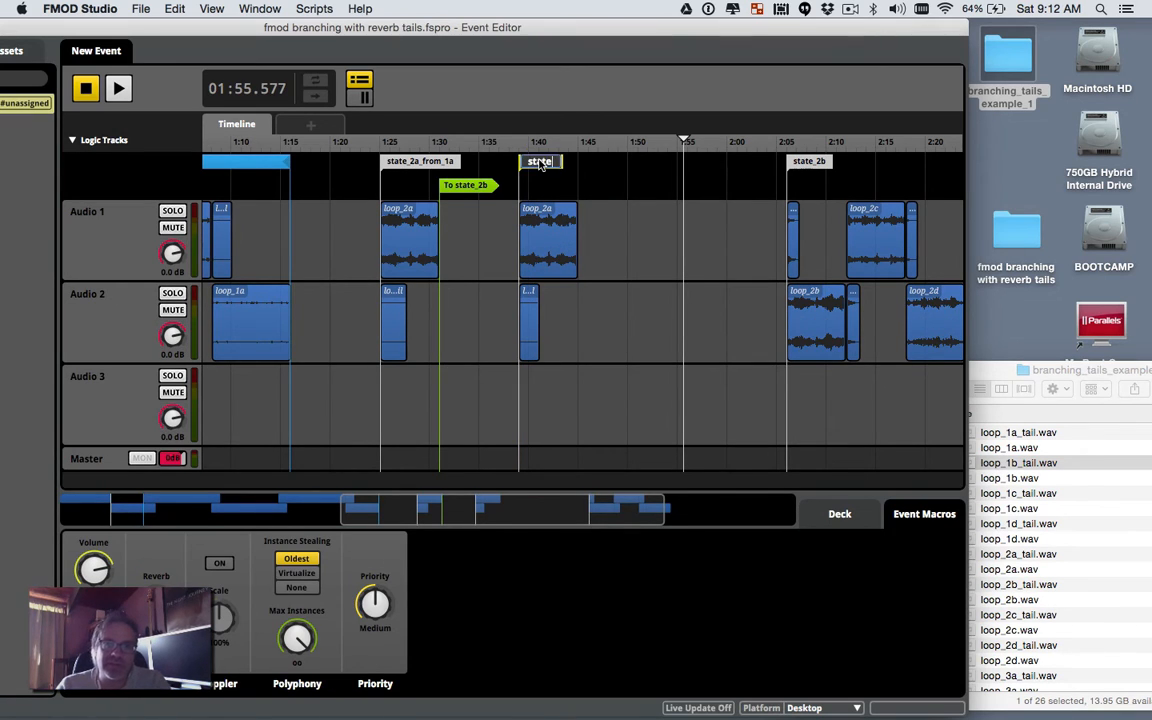
{"action": "type", "text": "_2a"}
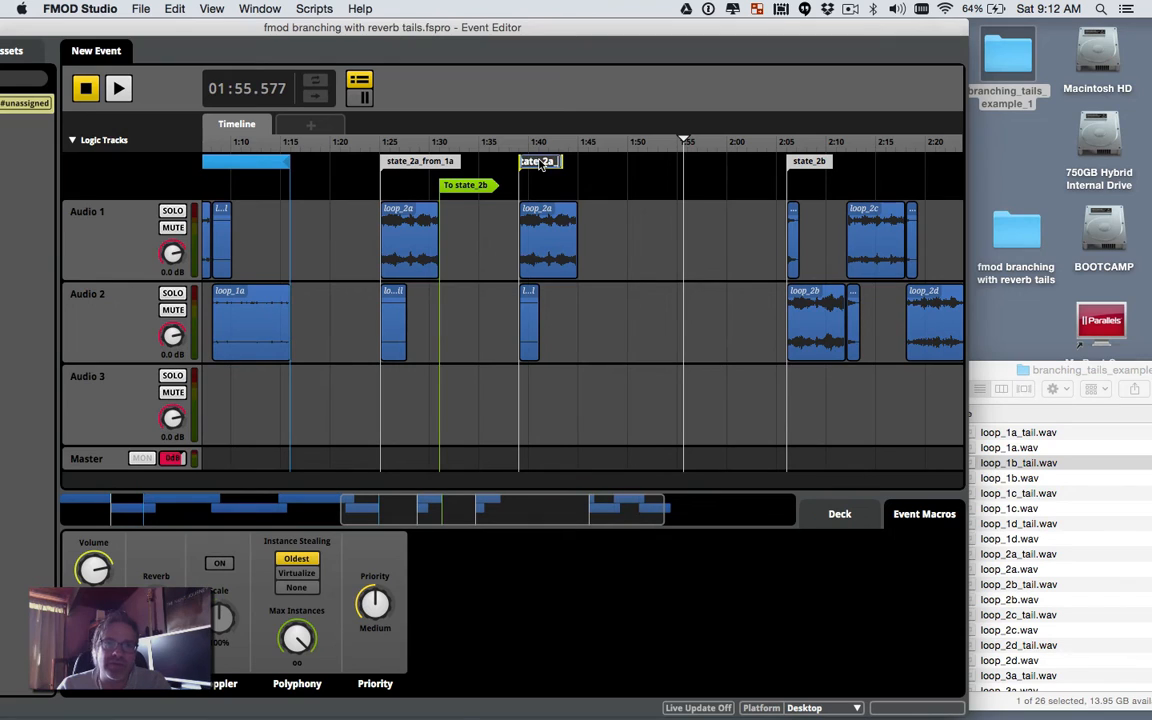
{"action": "type", "text": "_from_1b"}
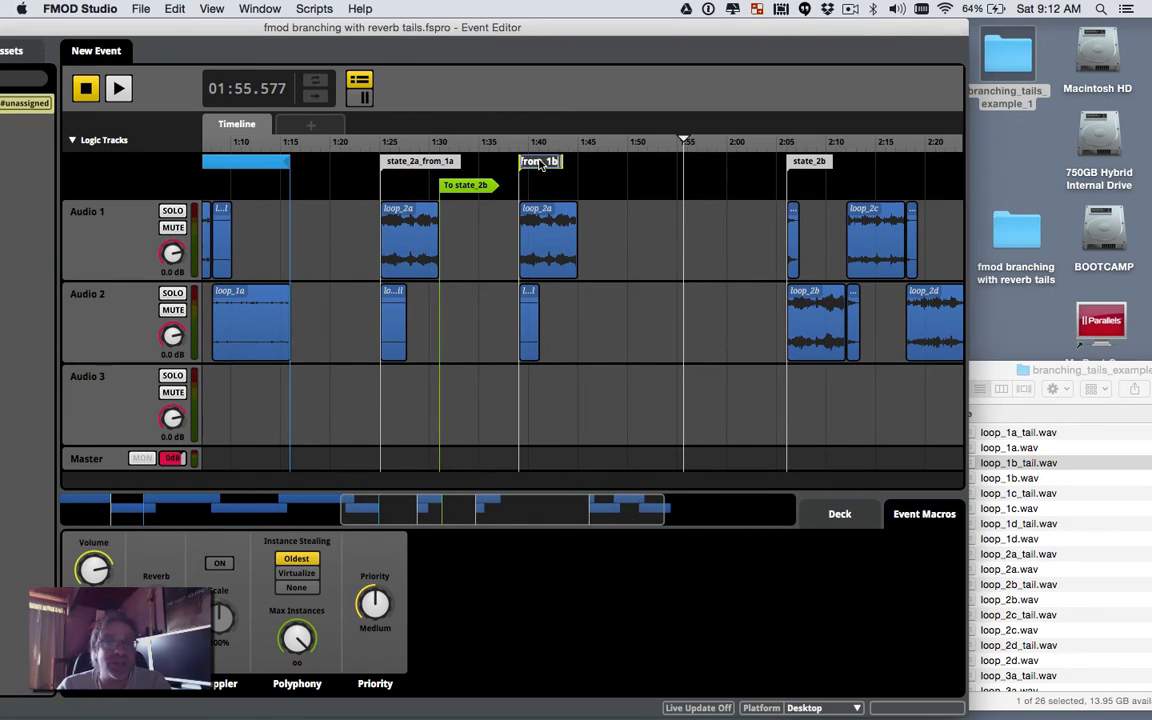
{"action": "key", "text": "Return"}
Step: Select the state_2b section and move it later to about 2:26
{"action": "left_click", "coordinate": [614, 225]}
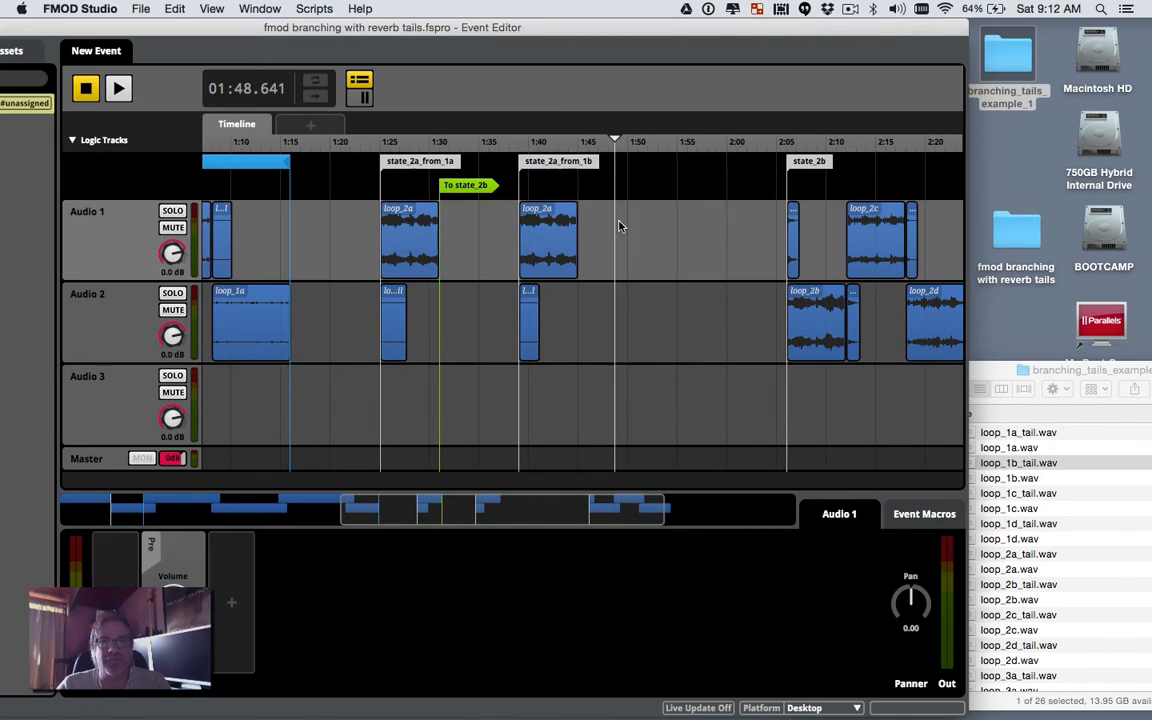
{"action": "mouse_move", "coordinate": [758, 160]}
{"action": "left_mouse_down"}
{"action": "mouse_move", "coordinate": [985, 315]}
{"action": "mouse_move", "coordinate": [985, 330]}
{"action": "left_mouse_up"}
{"action": "scroll", "coordinate": [890, 346], "scroll_direction": "right", "scroll_amount": 3}
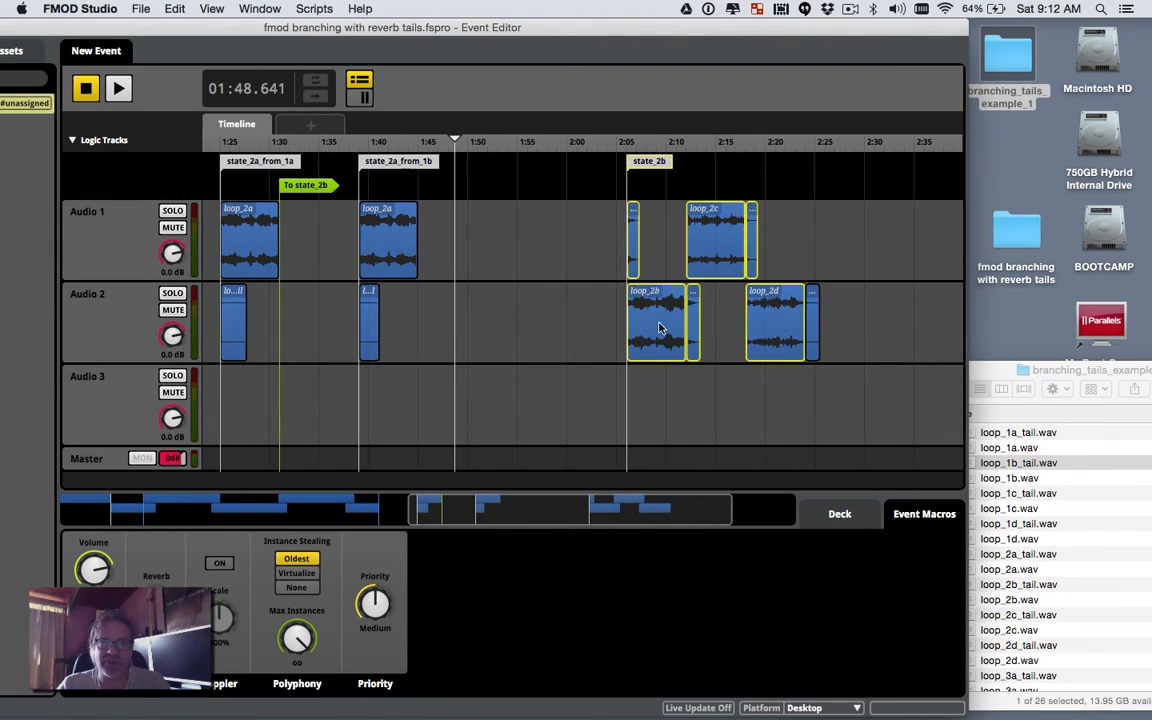
{"action": "left_click_drag", "start_coordinate": [659, 328], "coordinate": [856, 323]}
{"action": "left_click", "coordinate": [726, 302]}
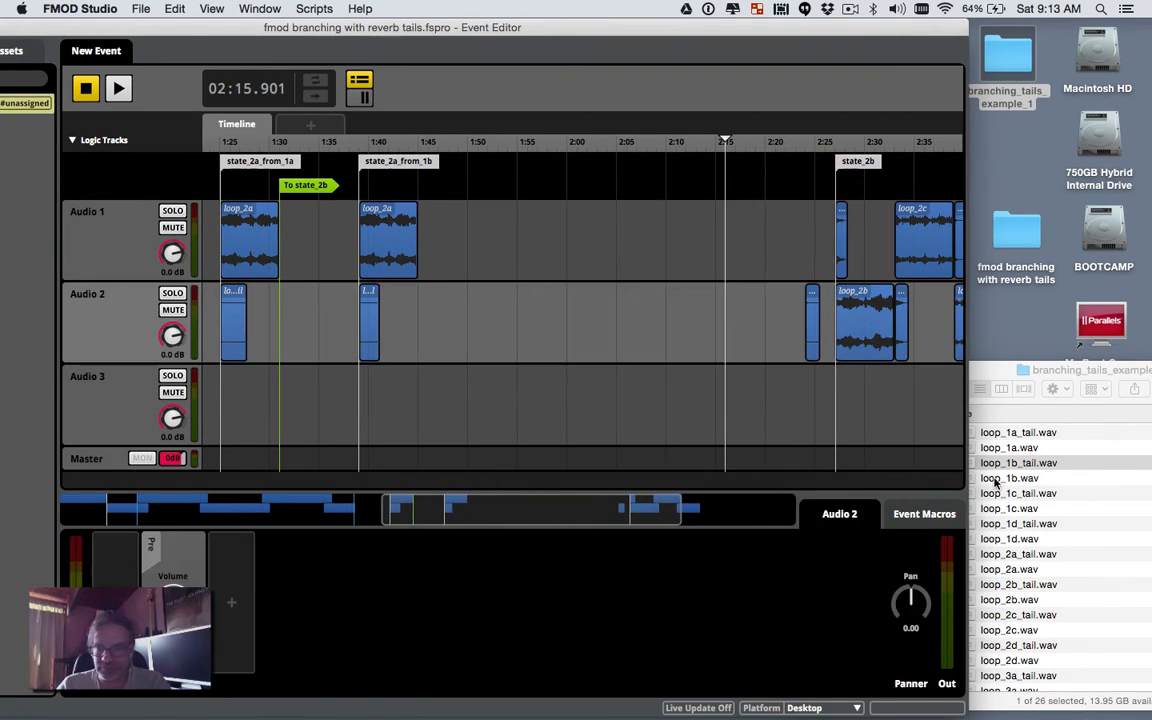
Step: Paste a third loop_2a copy onto Audio 1 around 1:55
{"action": "left_click", "coordinate": [998, 374]}
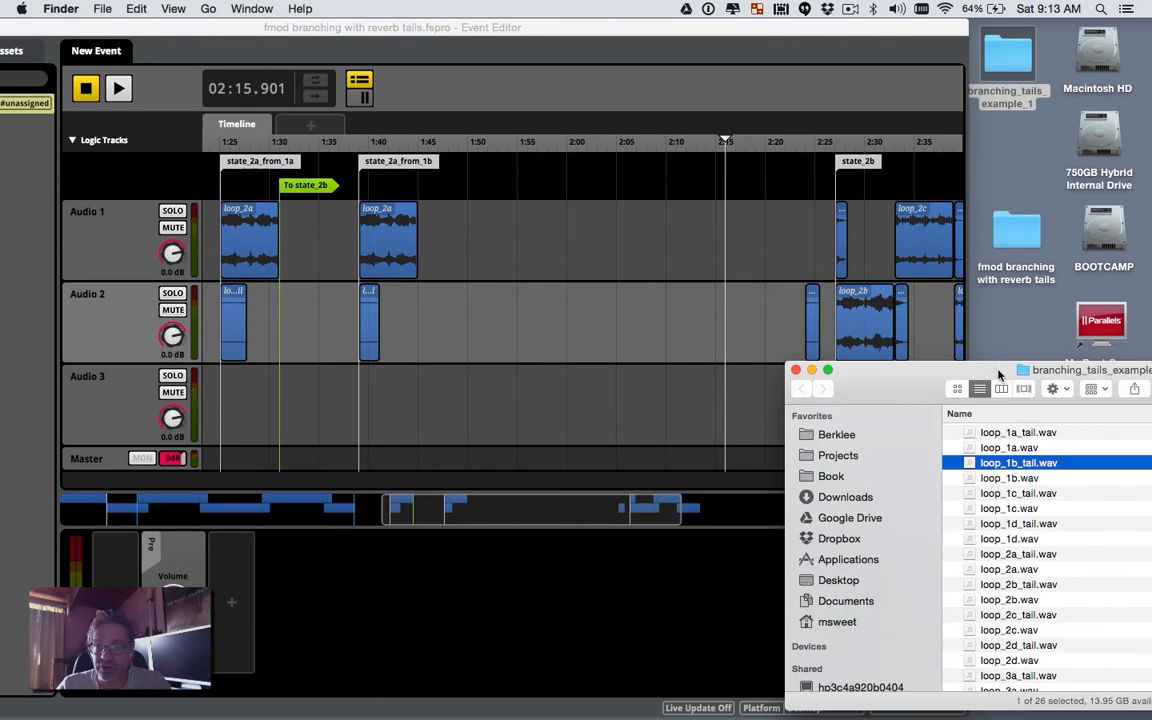
{"action": "left_click", "coordinate": [1018, 494]}
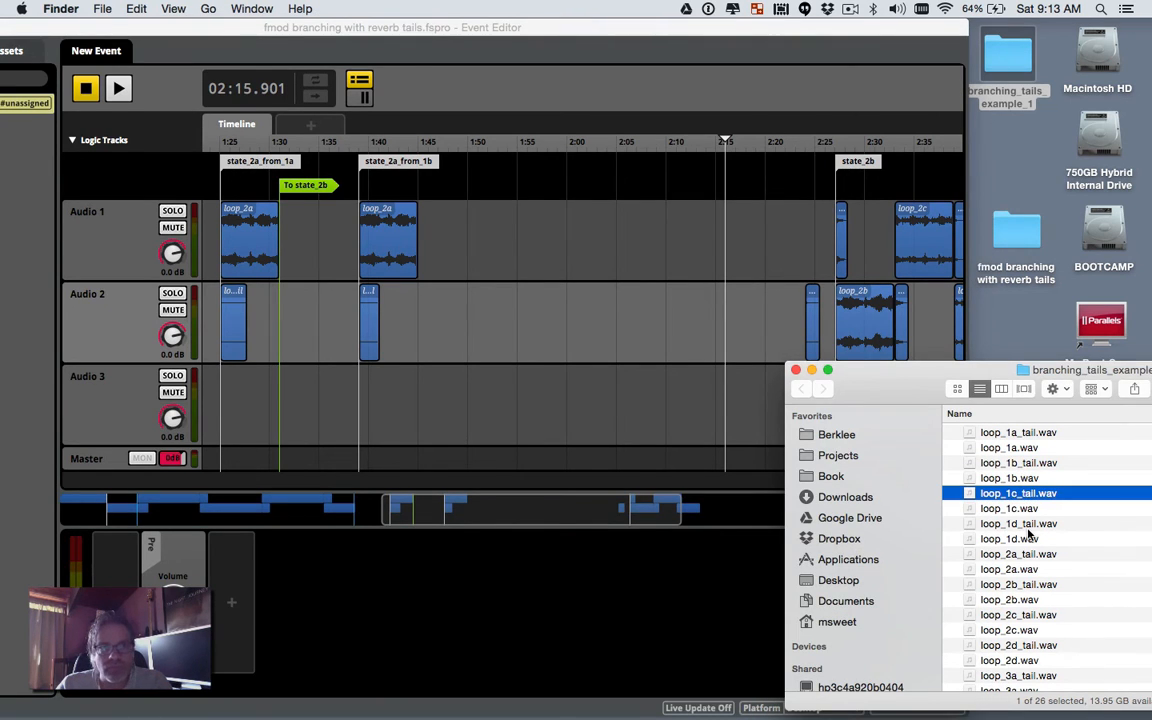
{"action": "left_click", "coordinate": [396, 252]}
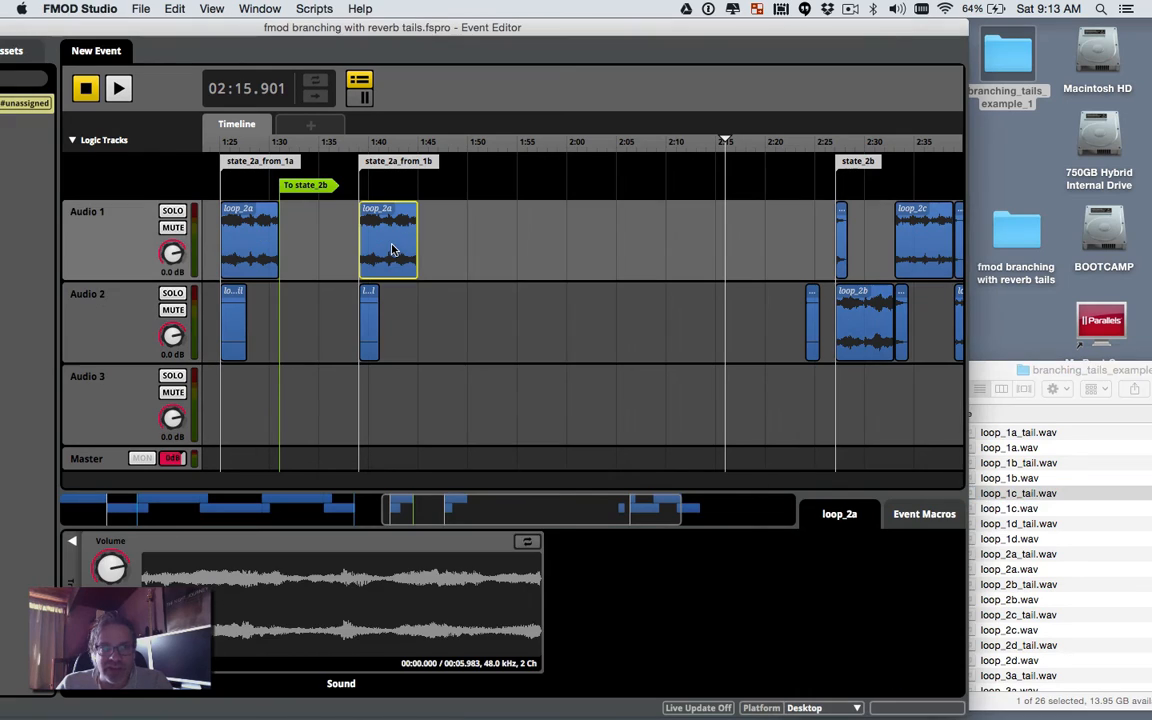
{"action": "right_click", "coordinate": [396, 252]}
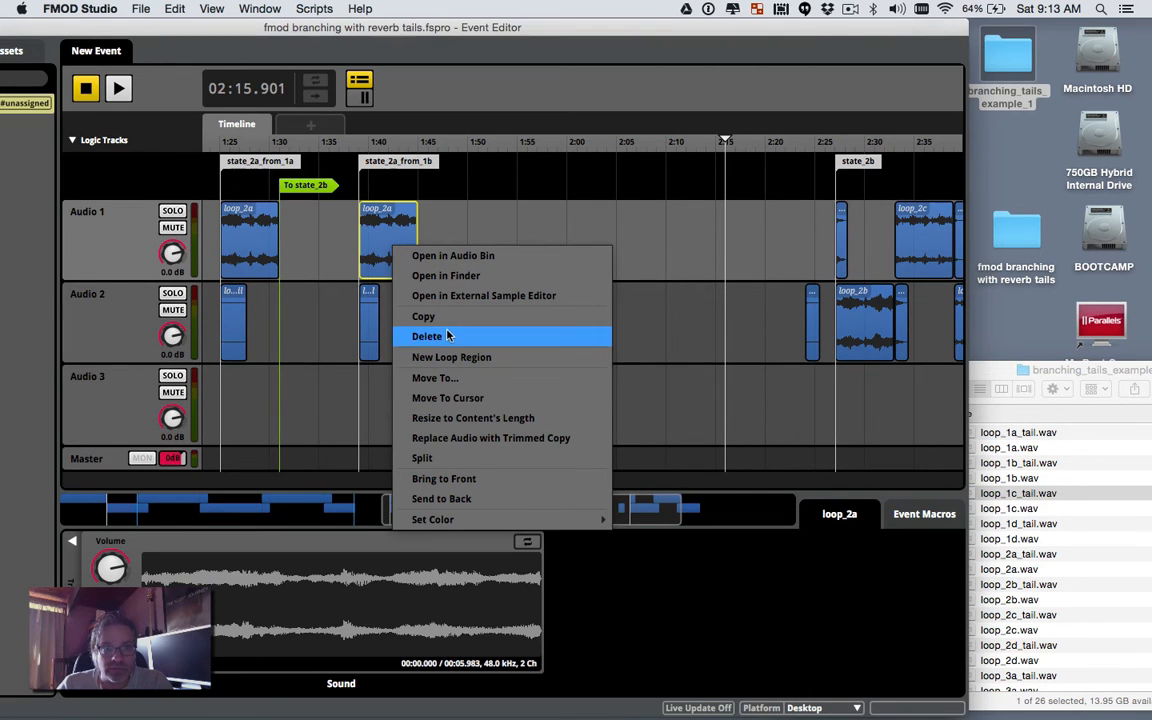
{"action": "left_click", "coordinate": [470, 239]}
{"action": "right_click", "coordinate": [473, 239]}
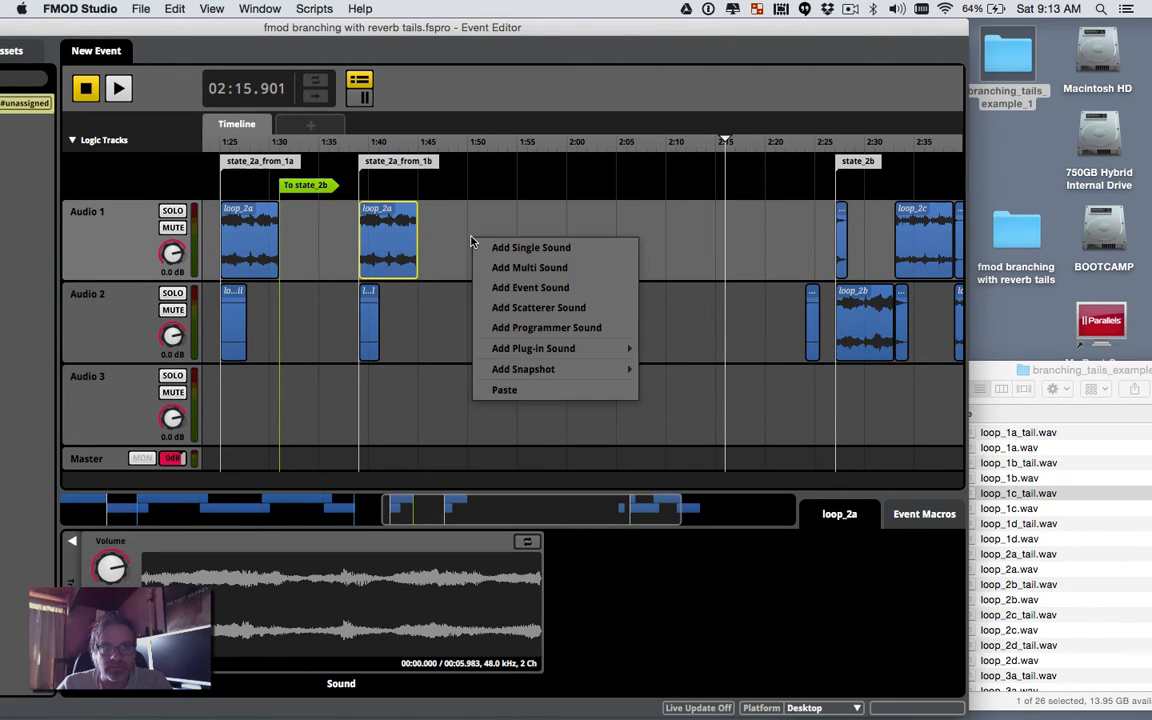
{"action": "left_click", "coordinate": [540, 389]}
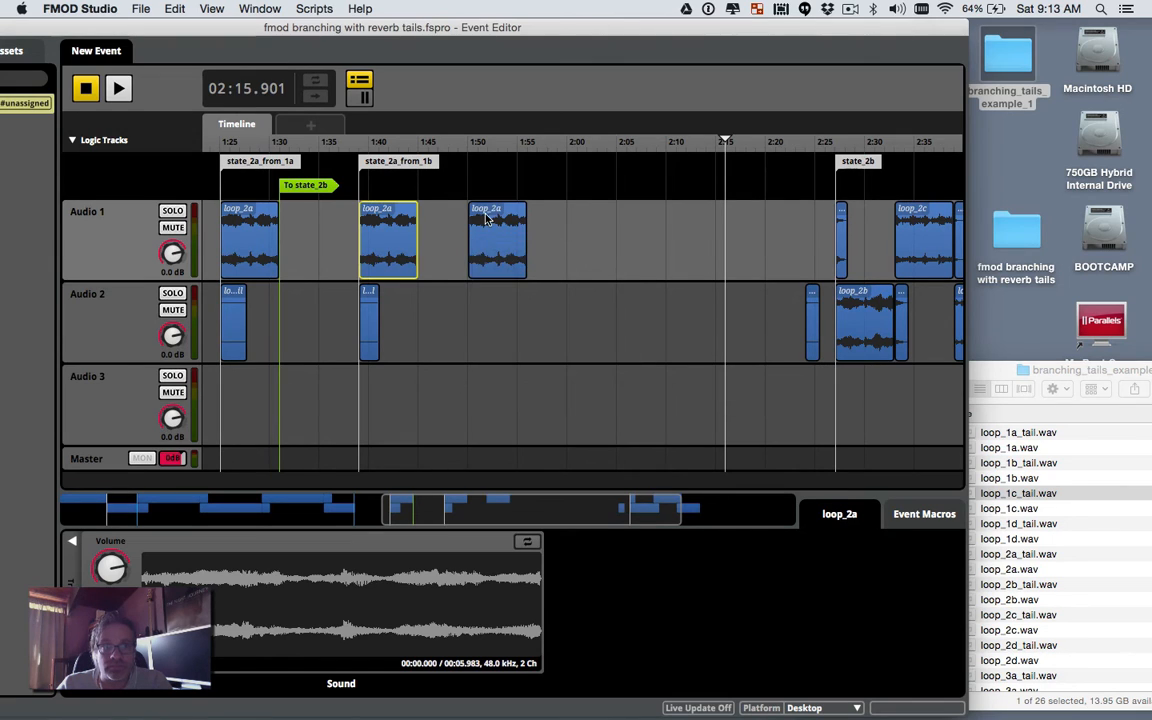
{"action": "left_click_drag", "start_coordinate": [490, 222], "coordinate": [538, 222]}
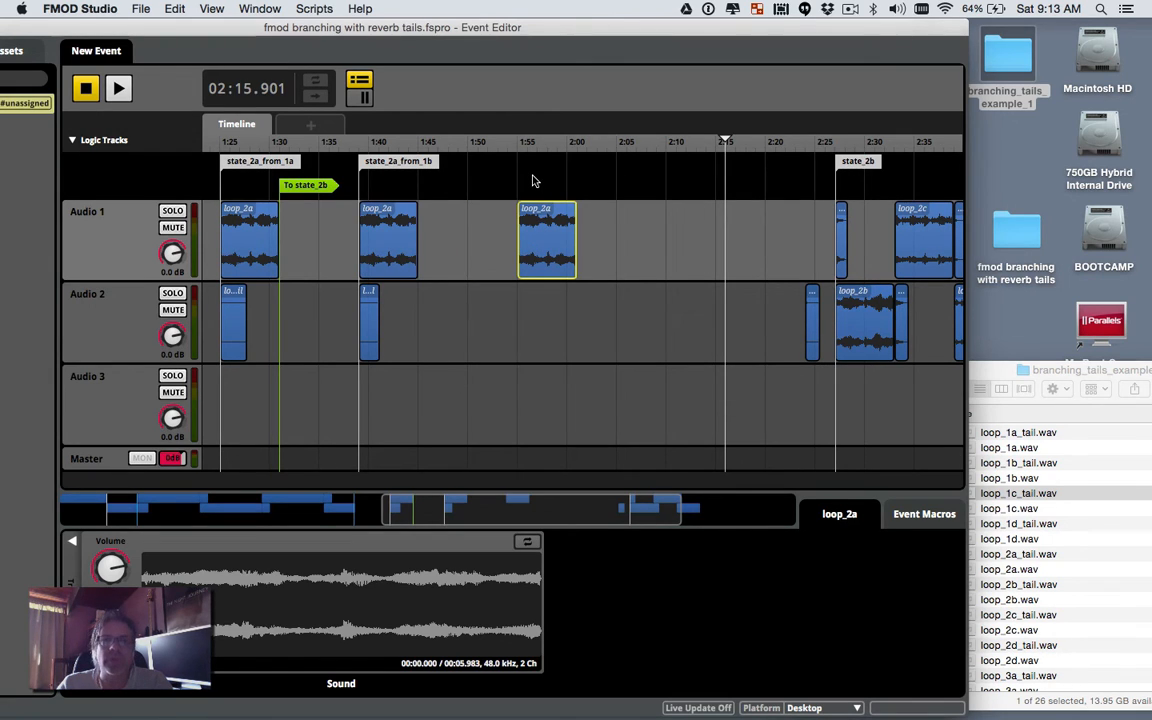
Step: Add a marker at 1:50, align the loop_2a copy to it, and name it state_2a_from_1c
{"action": "right_click", "coordinate": [532, 180]}
{"action": "left_click", "coordinate": [548, 186]}
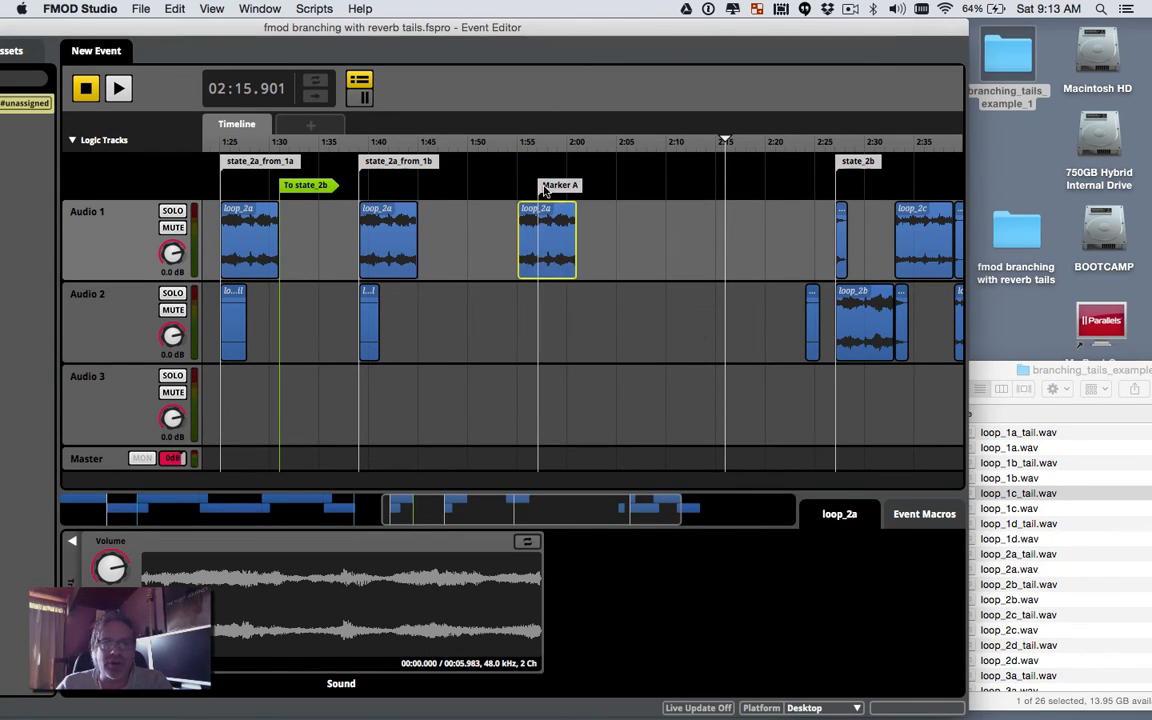
{"action": "left_click_drag", "start_coordinate": [548, 186], "coordinate": [490, 175]}
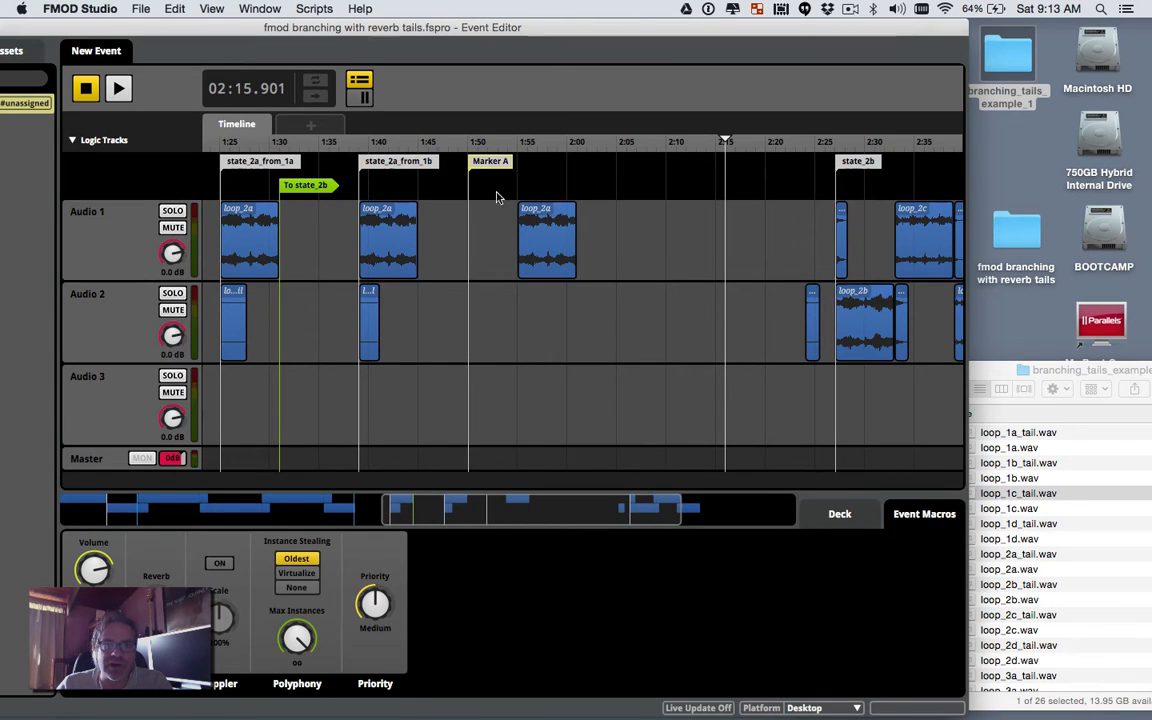
{"action": "left_click", "coordinate": [530, 237]}
{"action": "left_click_drag", "start_coordinate": [530, 237], "coordinate": [491, 237]}
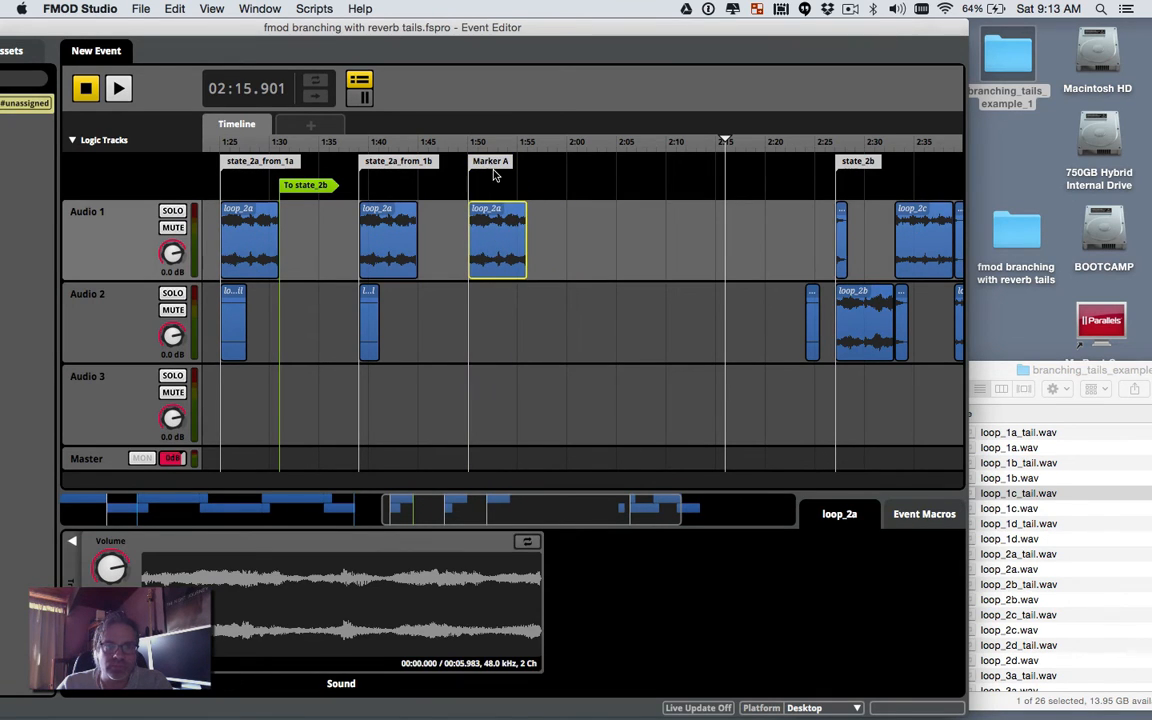
{"action": "left_click", "coordinate": [492, 170]}
{"action": "double_click", "coordinate": [491, 163]}
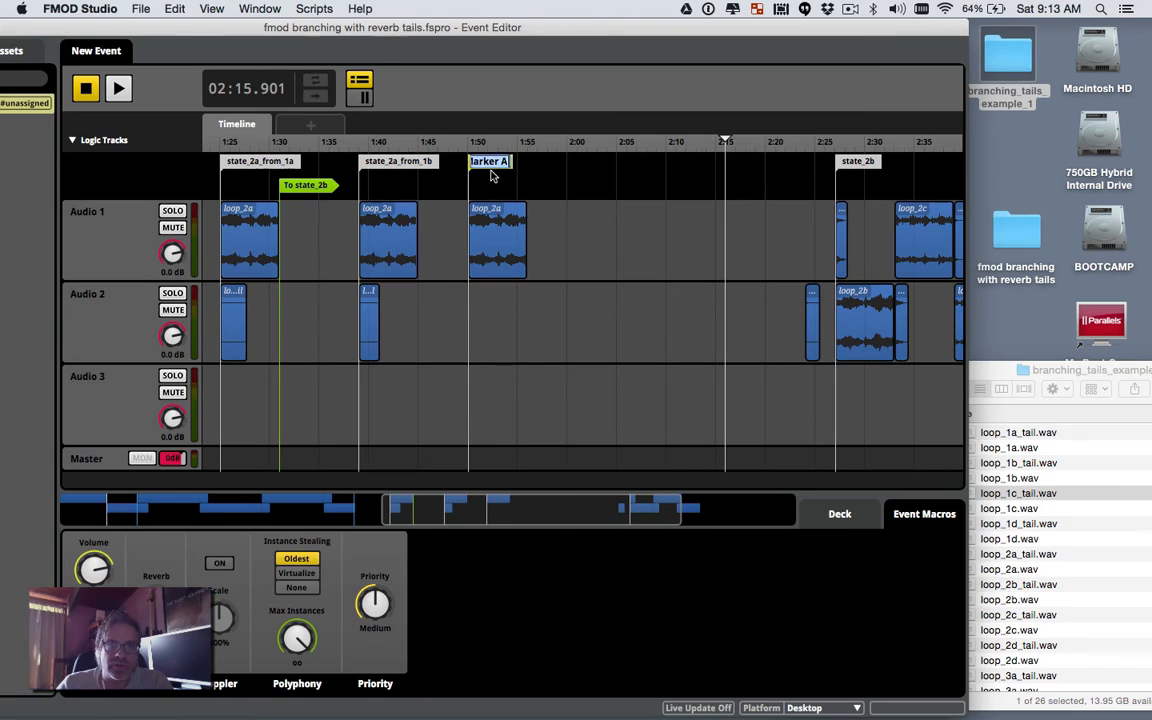
{"action": "type", "text": "state_2a"}
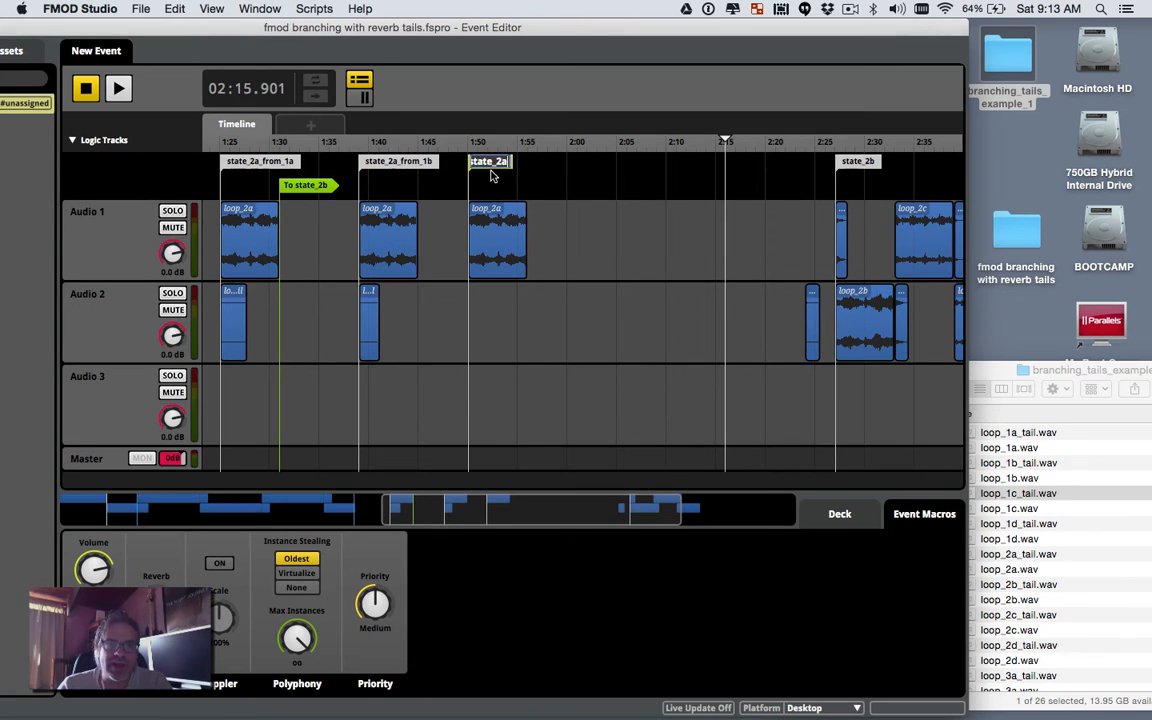
{"action": "type", "text": "_from_1c"}
{"action": "key", "text": "Return"}
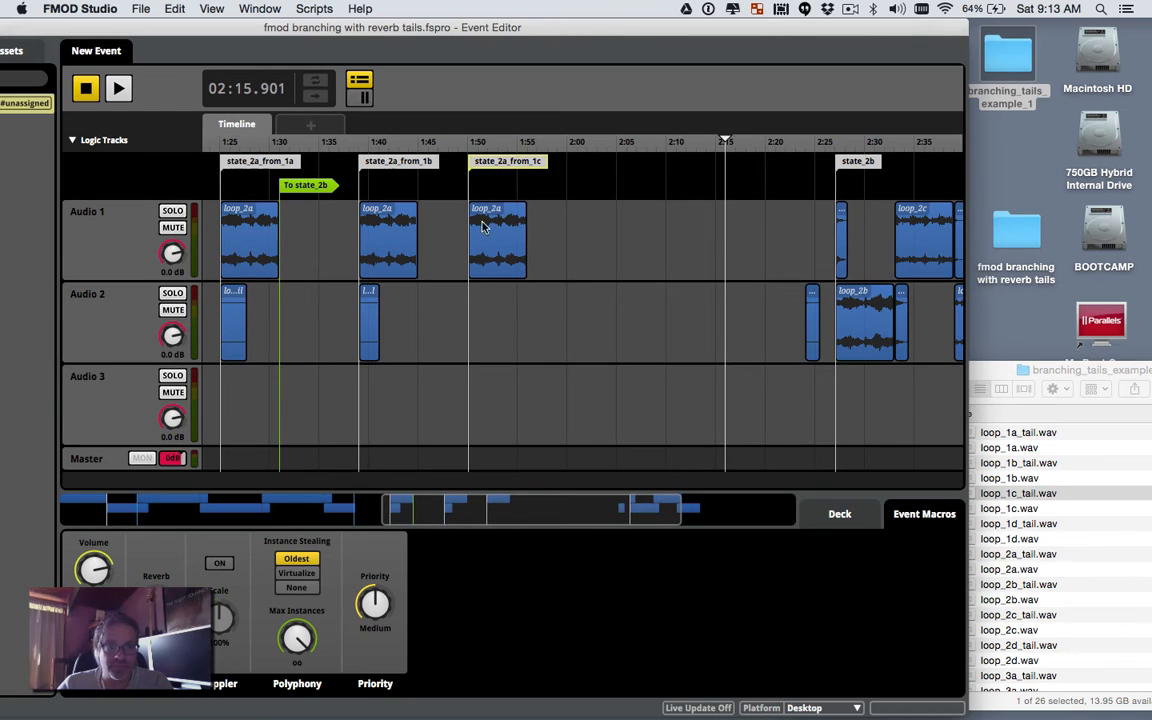
Step: Copy the To state_2b transition and paste a second one at about 1:43
{"action": "left_click", "coordinate": [306, 187]}
{"action": "right_click", "coordinate": [306, 187]}
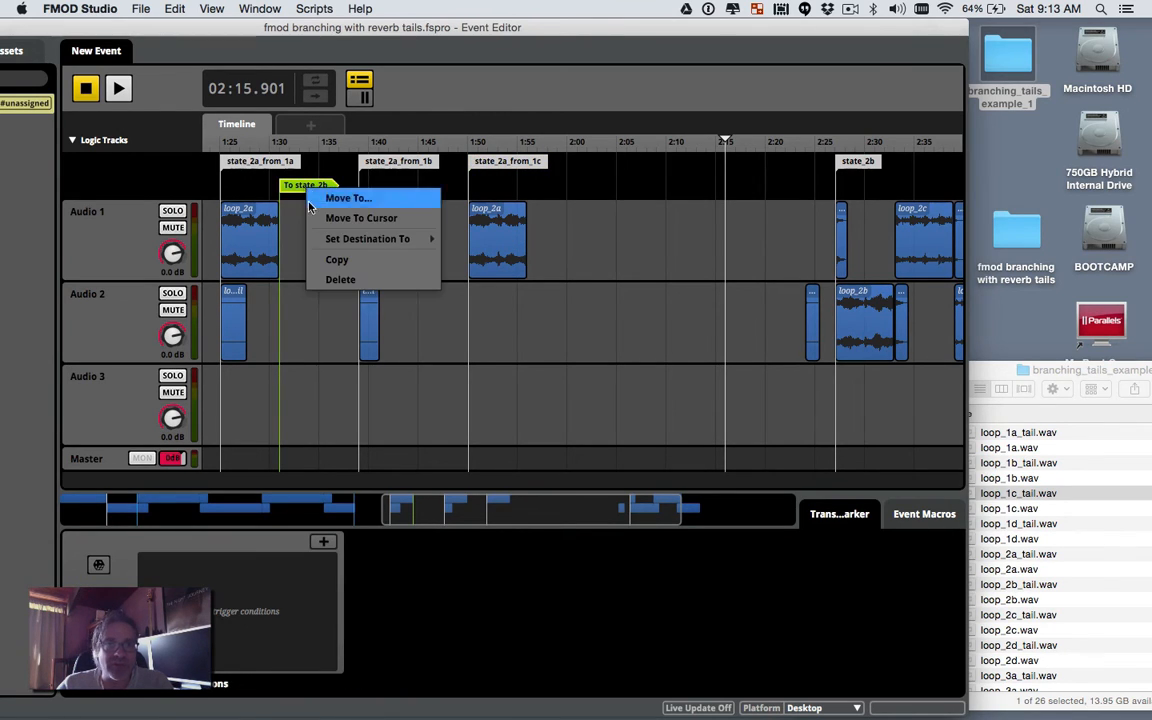
{"action": "left_click", "coordinate": [326, 258]}
{"action": "right_click", "coordinate": [398, 190]}
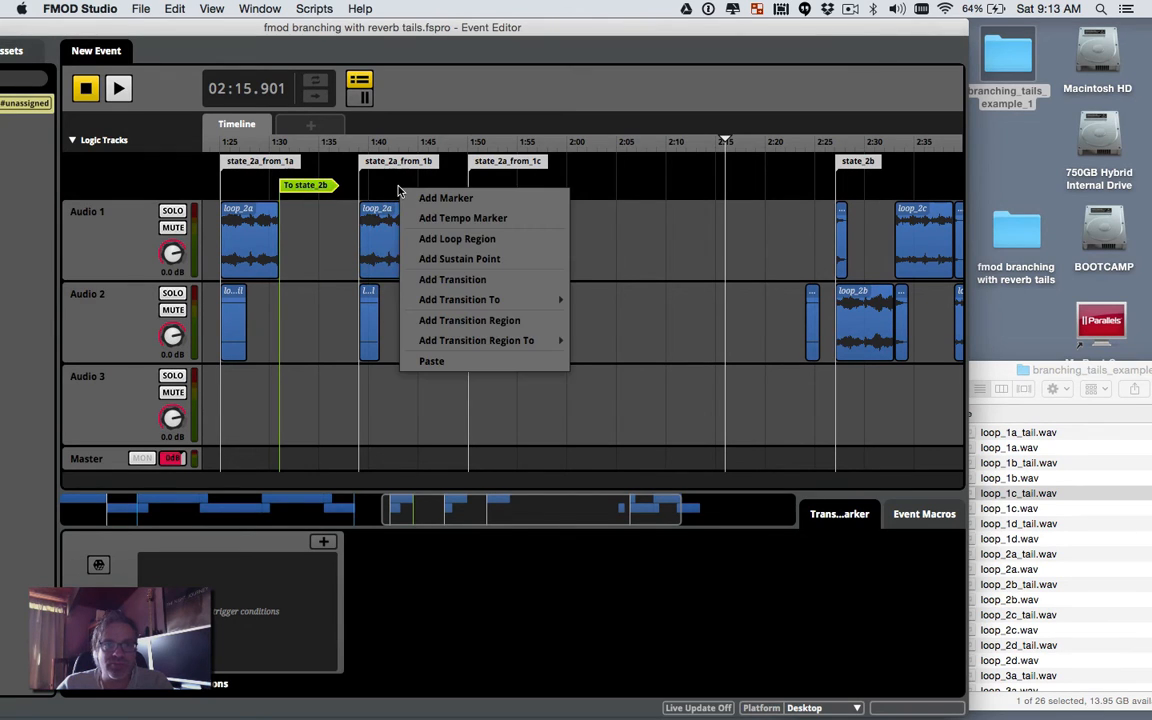
{"action": "left_click", "coordinate": [430, 360]}
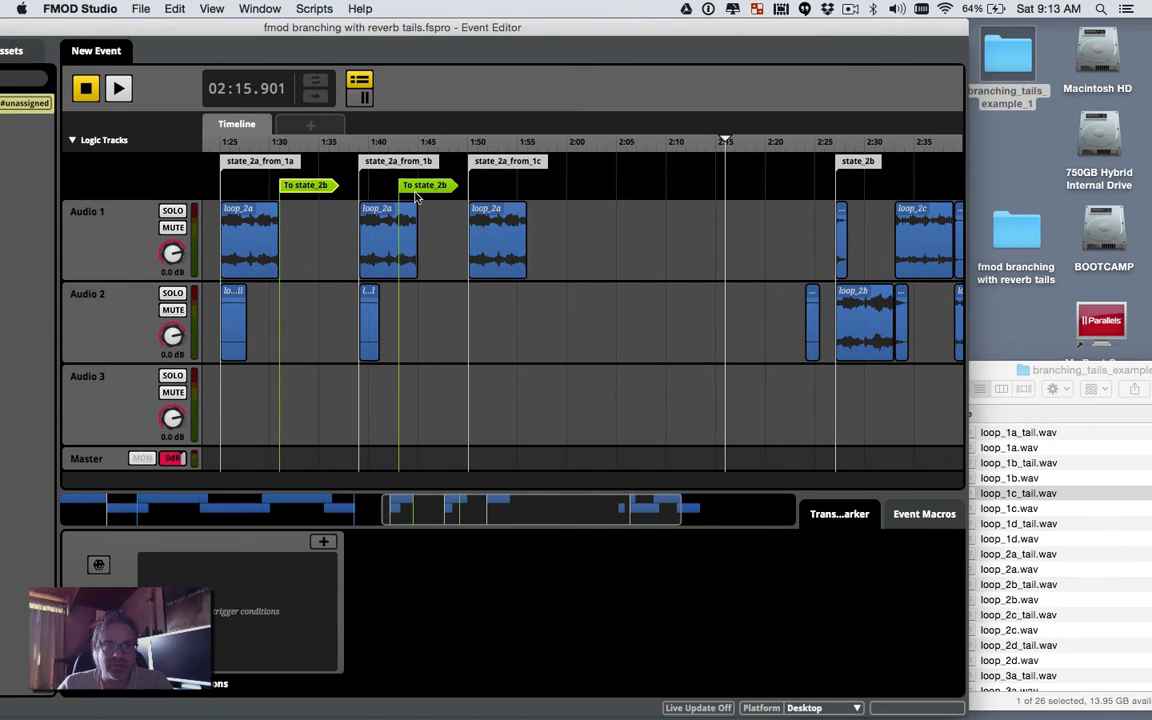
{"action": "left_click_drag", "start_coordinate": [418, 195], "coordinate": [438, 195]}
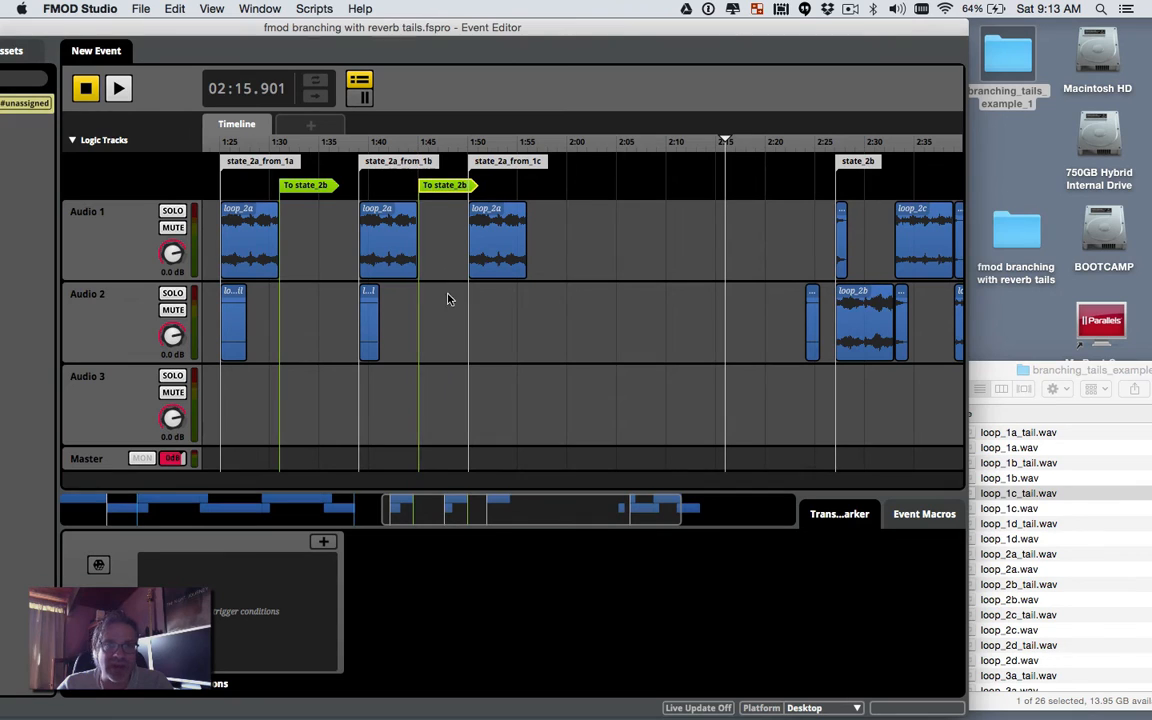
Step: Move the state_2a_from_1c marker and its loop_2a to 1:55, with loop_1c_tail beneath on Audio 2
{"action": "left_click", "coordinate": [502, 250]}
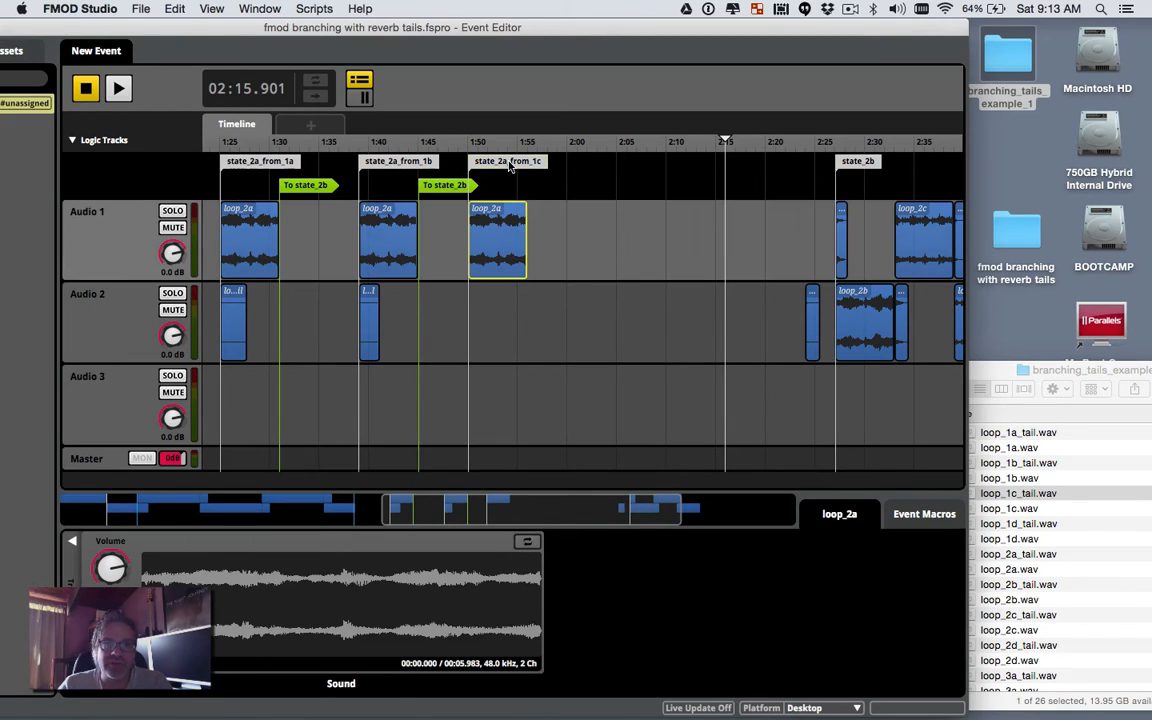
{"action": "mouse_move", "coordinate": [508, 168]}
{"action": "left_mouse_down"}
{"action": "mouse_move", "coordinate": [598, 170]}
{"action": "mouse_move", "coordinate": [522, 168]}
{"action": "mouse_move", "coordinate": [548, 168]}
{"action": "left_mouse_up"}
{"action": "left_click_drag", "start_coordinate": [492, 237], "coordinate": [549, 237]}
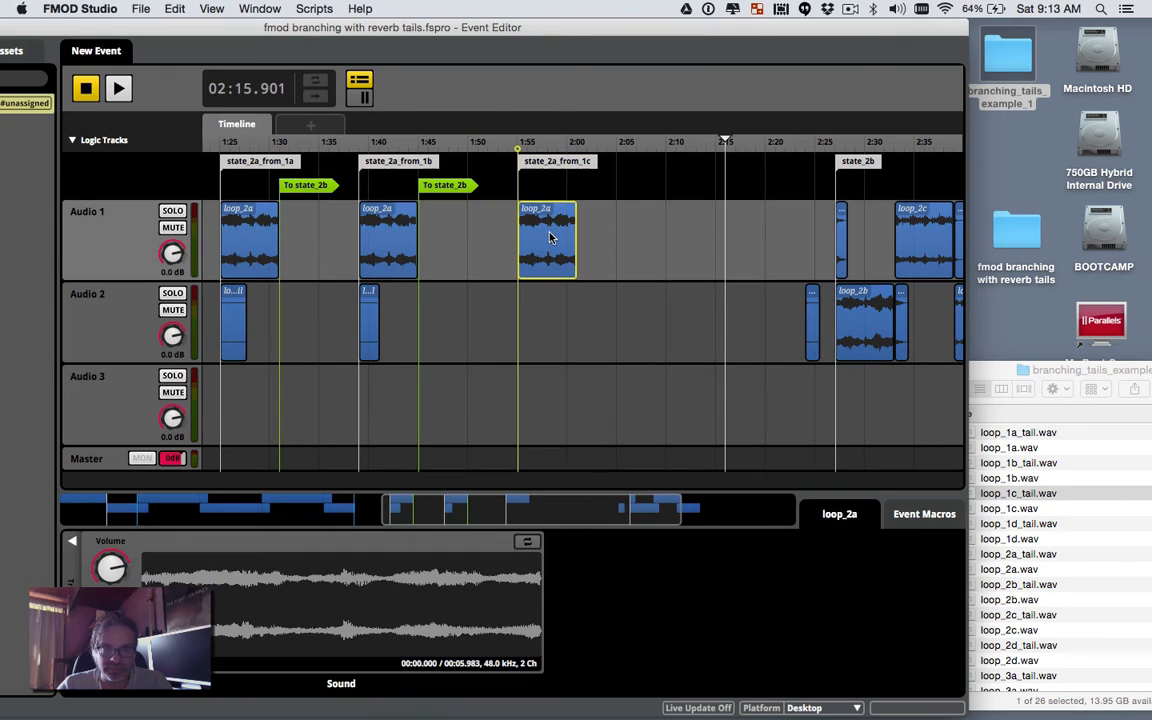
{"action": "left_click", "coordinate": [598, 253]}
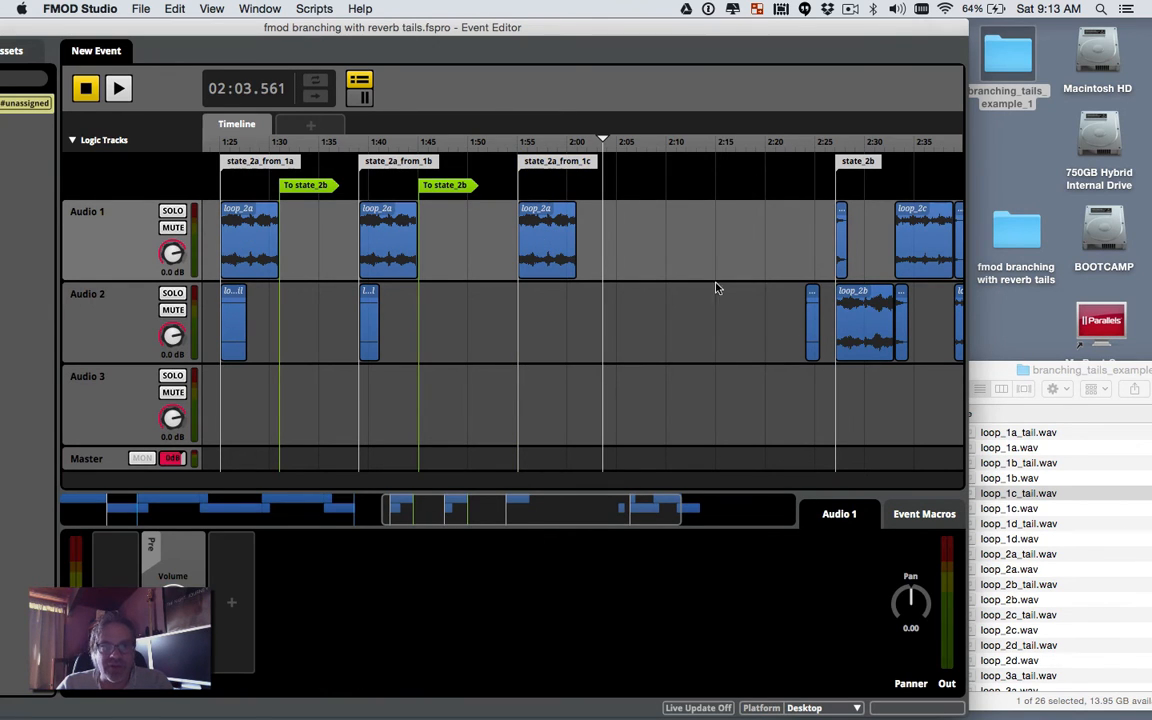
{"action": "left_click", "coordinate": [977, 362]}
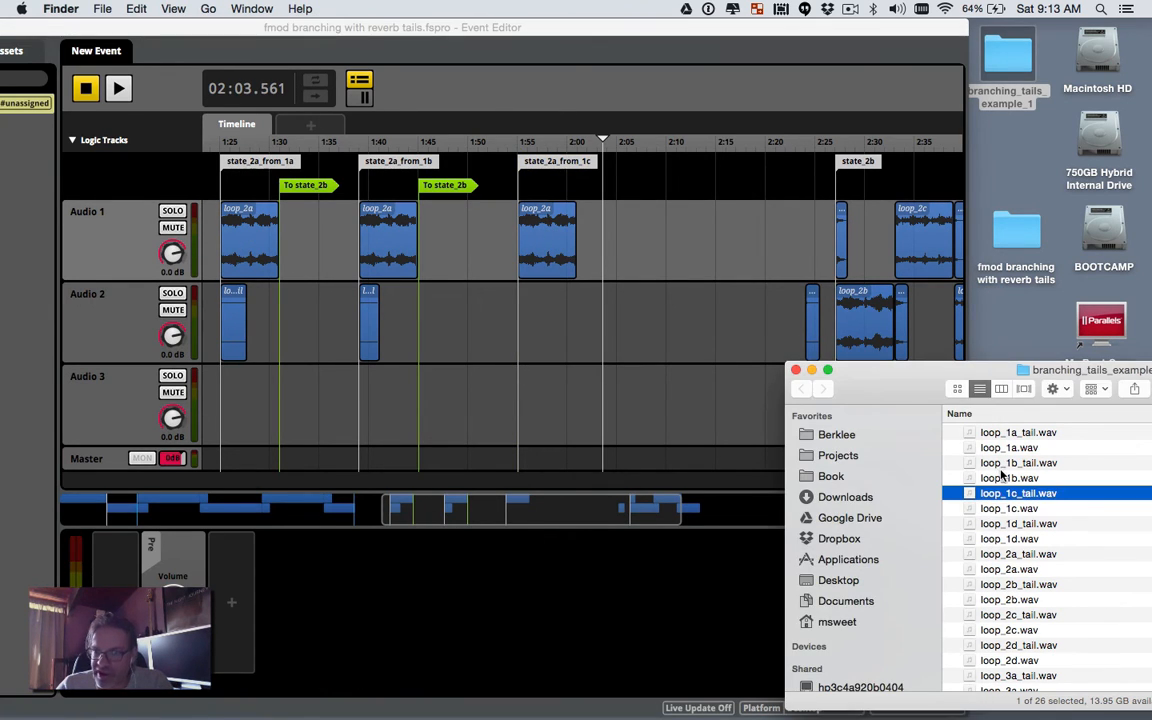
{"action": "mouse_move", "coordinate": [1003, 497]}
{"action": "left_mouse_down"}
{"action": "mouse_move", "coordinate": [690, 338]}
{"action": "mouse_move", "coordinate": [523, 327]}
{"action": "left_mouse_up"}
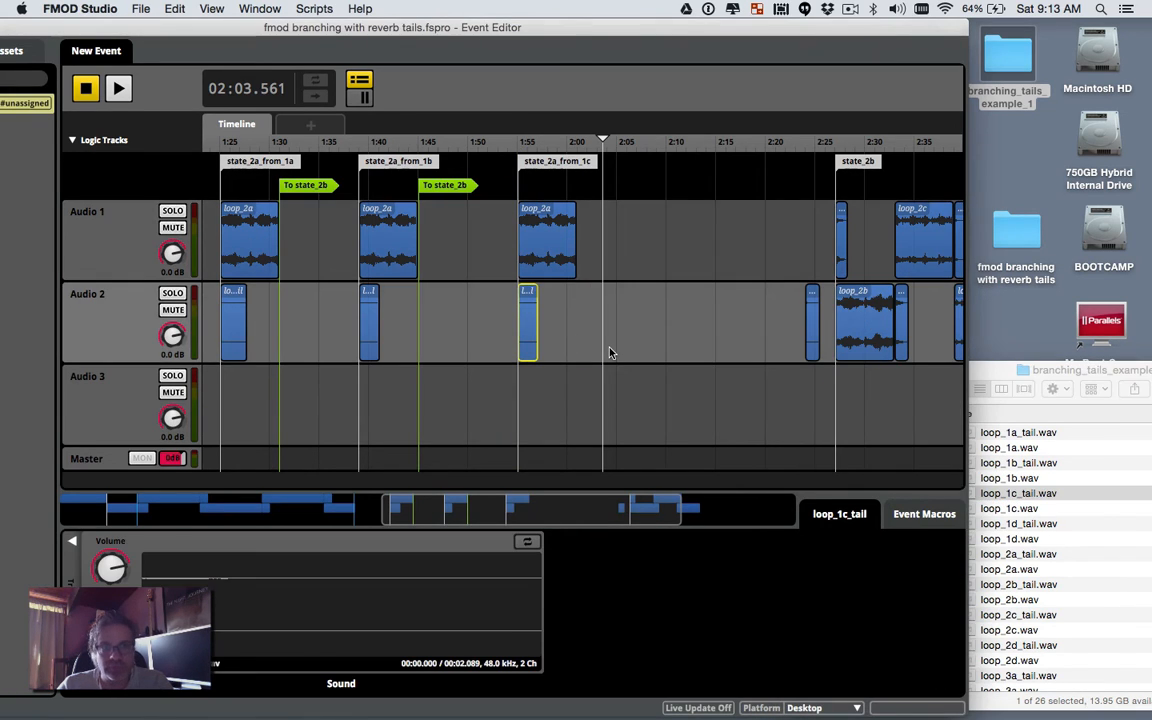
Step: Paste another To state_2b transition at about 2:00, after the 1c section
{"action": "left_click", "coordinate": [440, 185]}
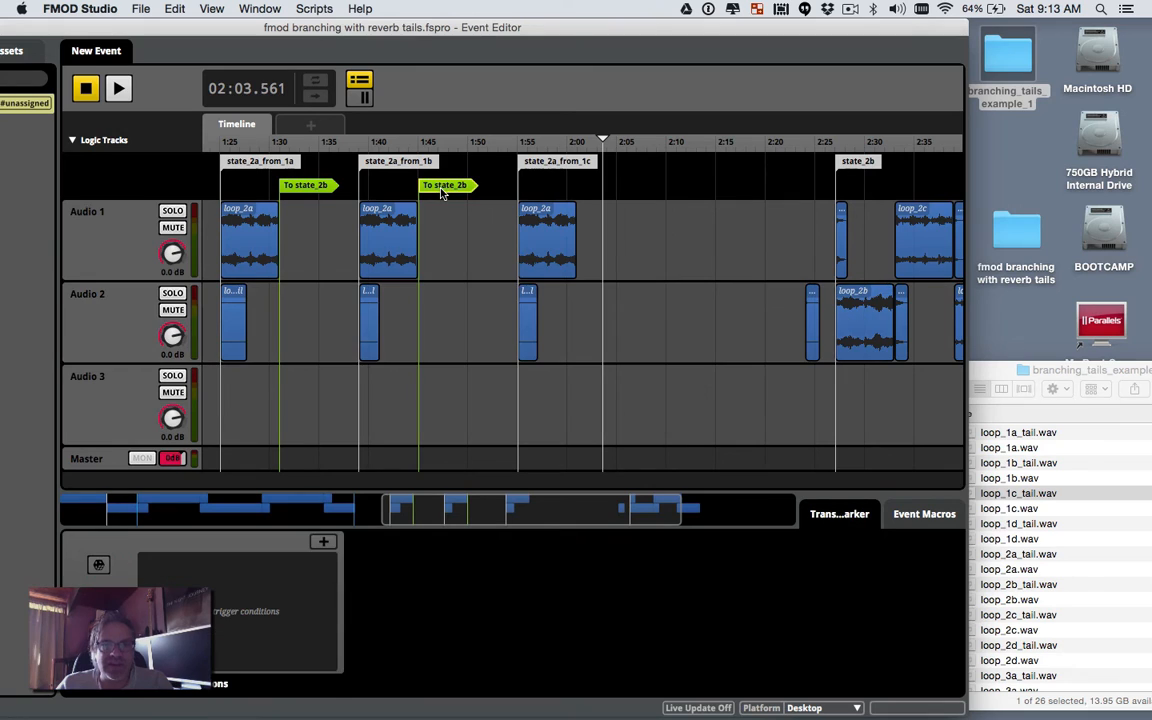
{"action": "right_click", "coordinate": [443, 188]}
{"action": "left_click", "coordinate": [466, 265]}
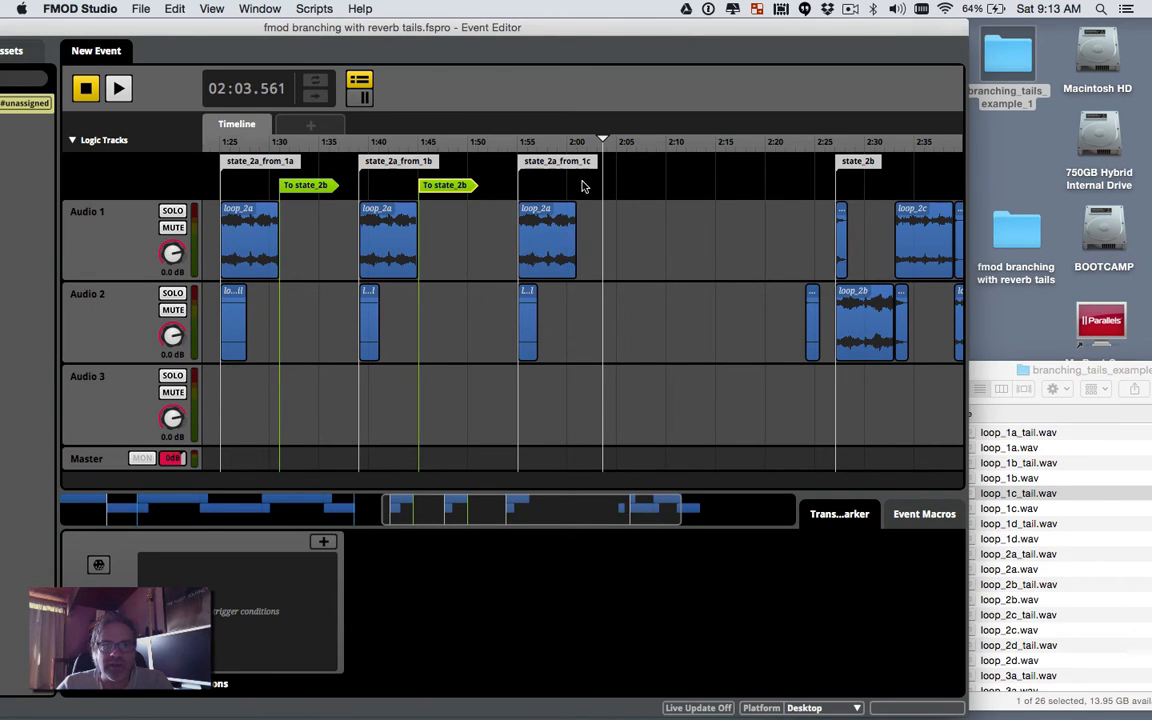
{"action": "right_click", "coordinate": [584, 185]}
{"action": "left_click", "coordinate": [645, 354]}
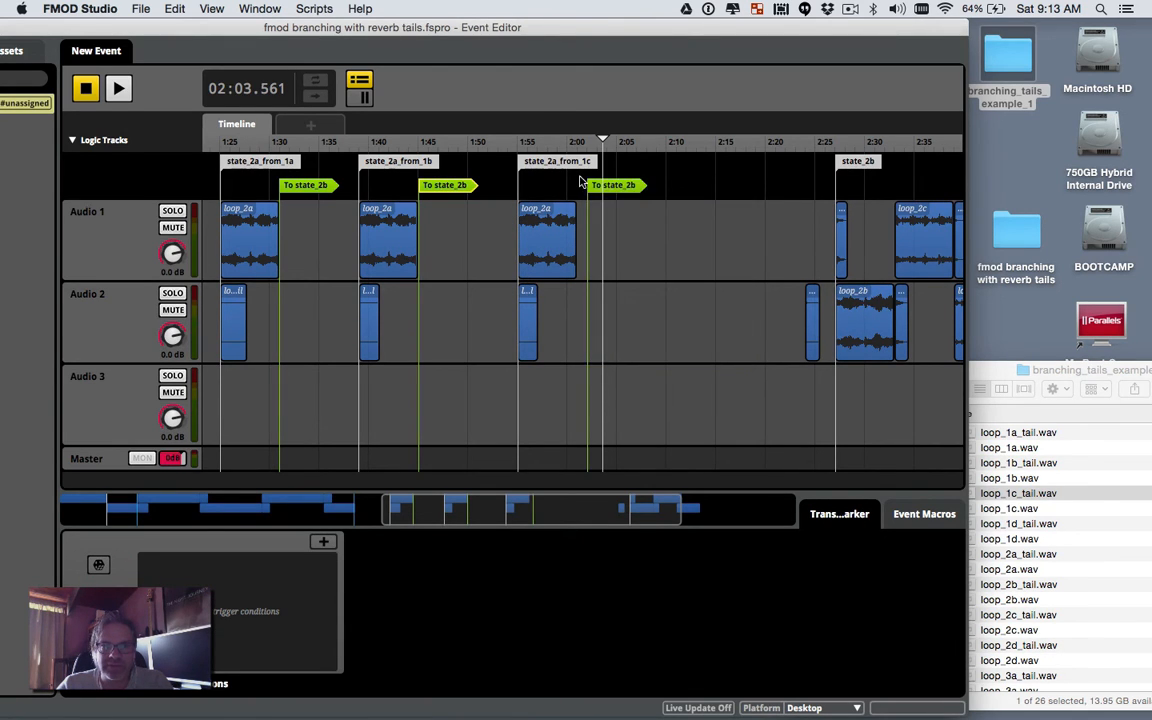
{"action": "left_click_drag", "start_coordinate": [600, 187], "coordinate": [589, 187]}
{"action": "left_click", "coordinate": [645, 220]}
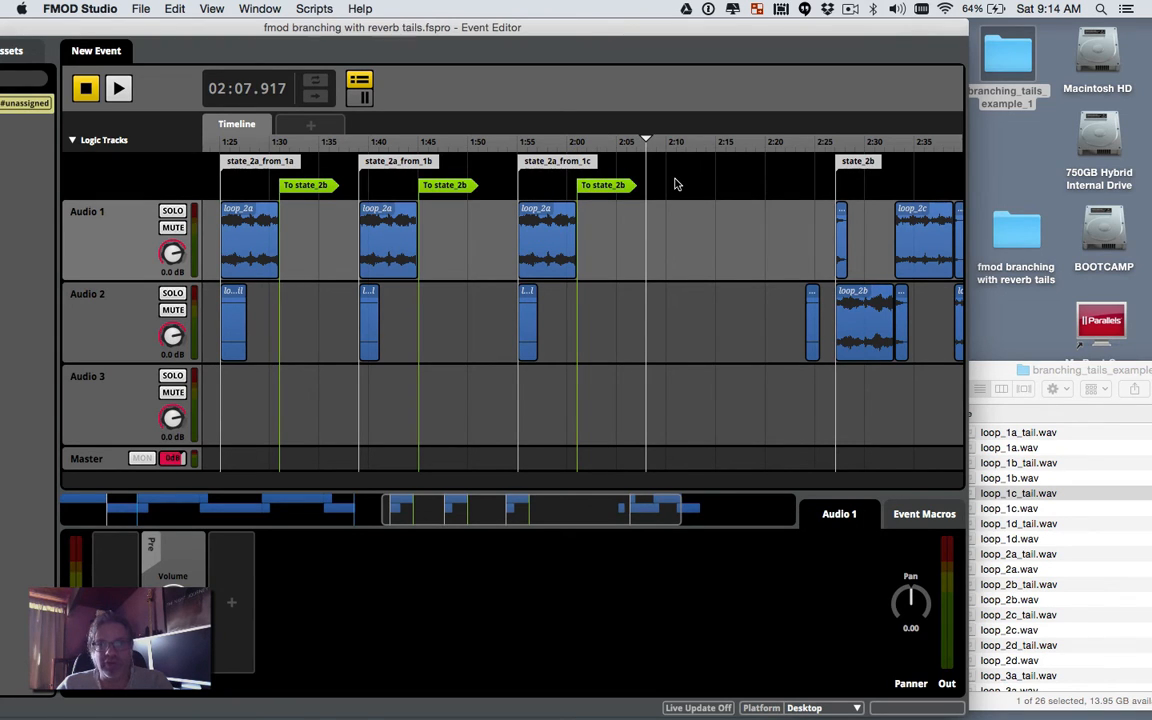
Step: Add a marker near 2:08 in the state marker row and name it state_2a_from_1d
{"action": "right_click", "coordinate": [676, 184]}
{"action": "left_click", "coordinate": [700, 190]}
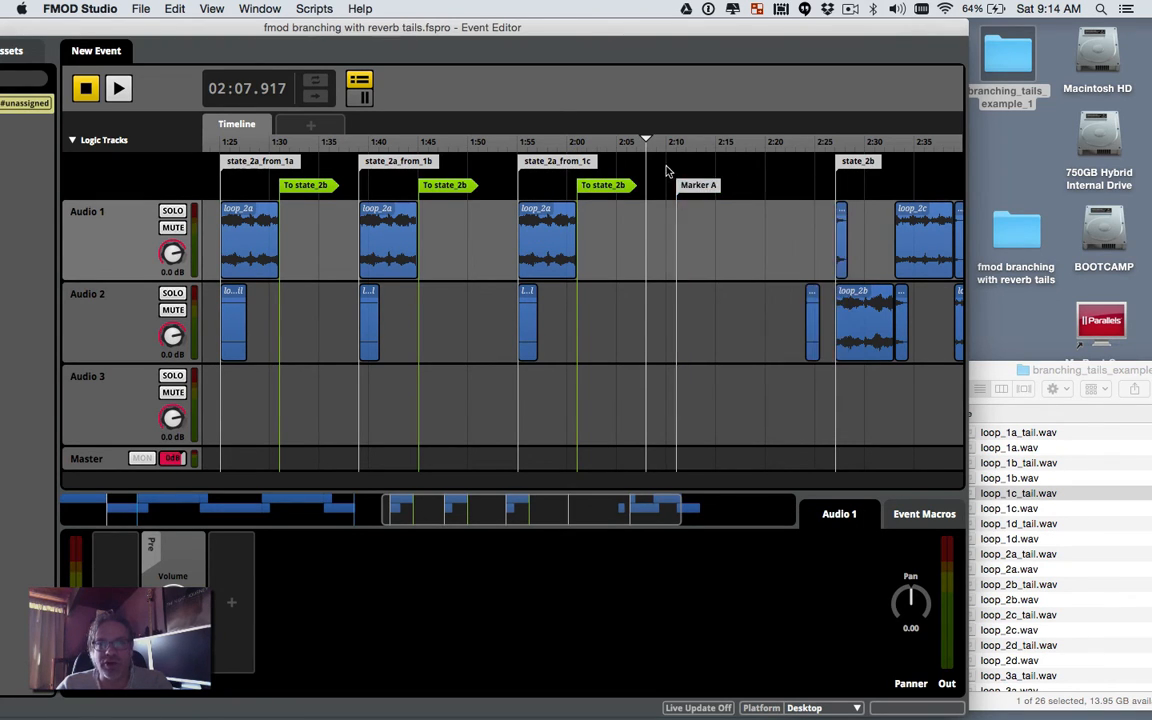
{"action": "left_click", "coordinate": [685, 186]}
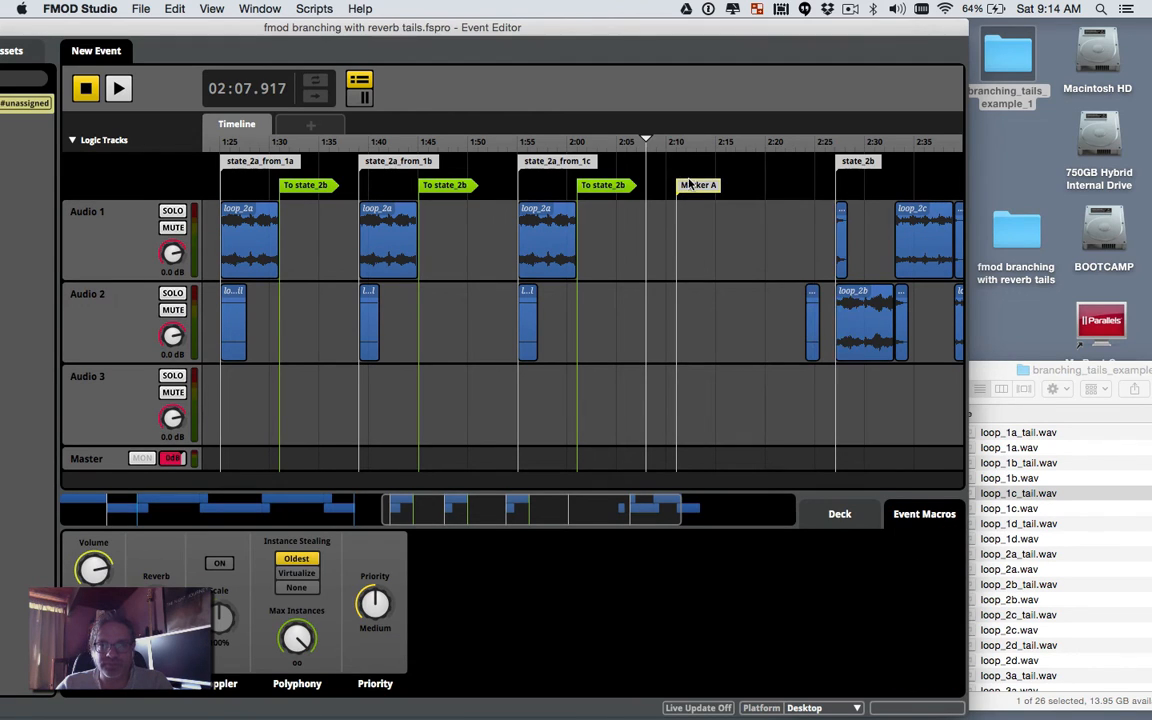
{"action": "left_click_drag", "start_coordinate": [686, 175], "coordinate": [680, 147]}
{"action": "double_click", "coordinate": [680, 164]}
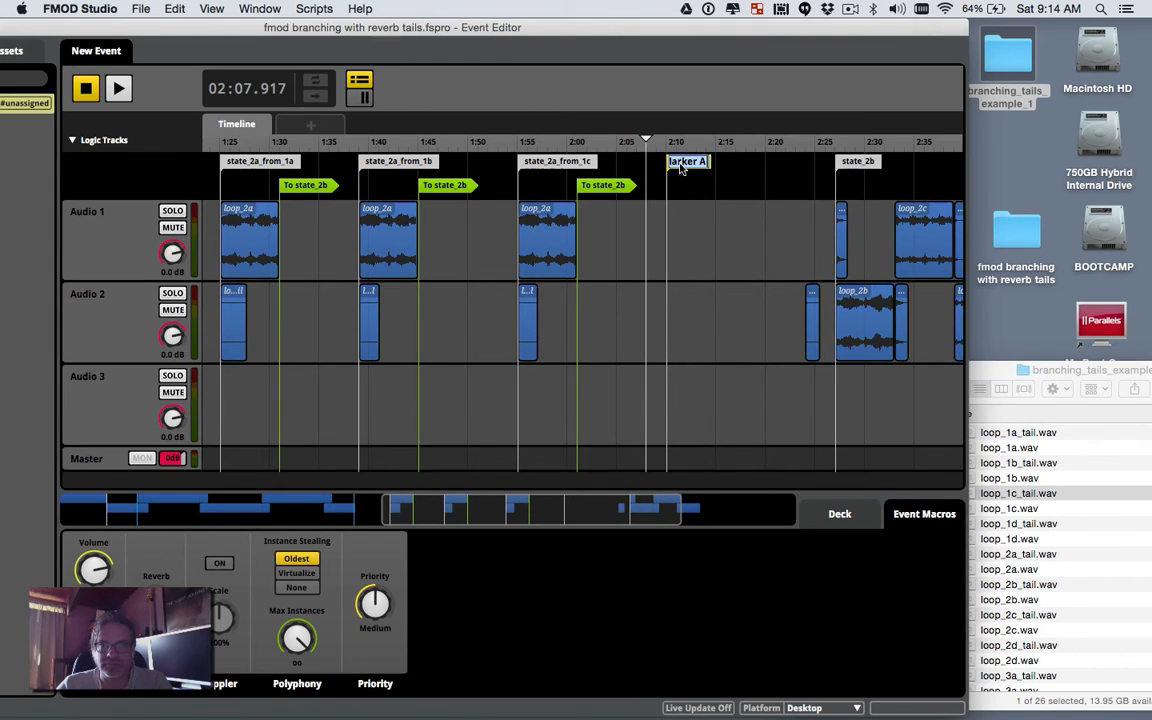
{"action": "type", "text": "state_"}
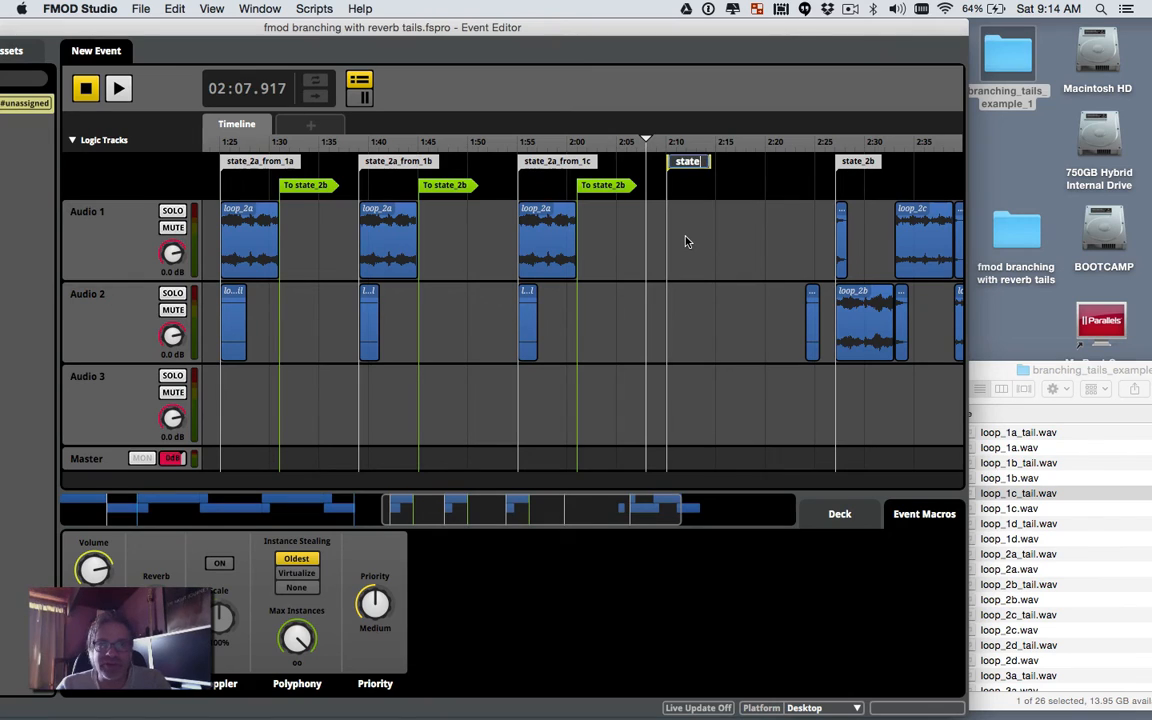
{"action": "type", "text": "2a"}
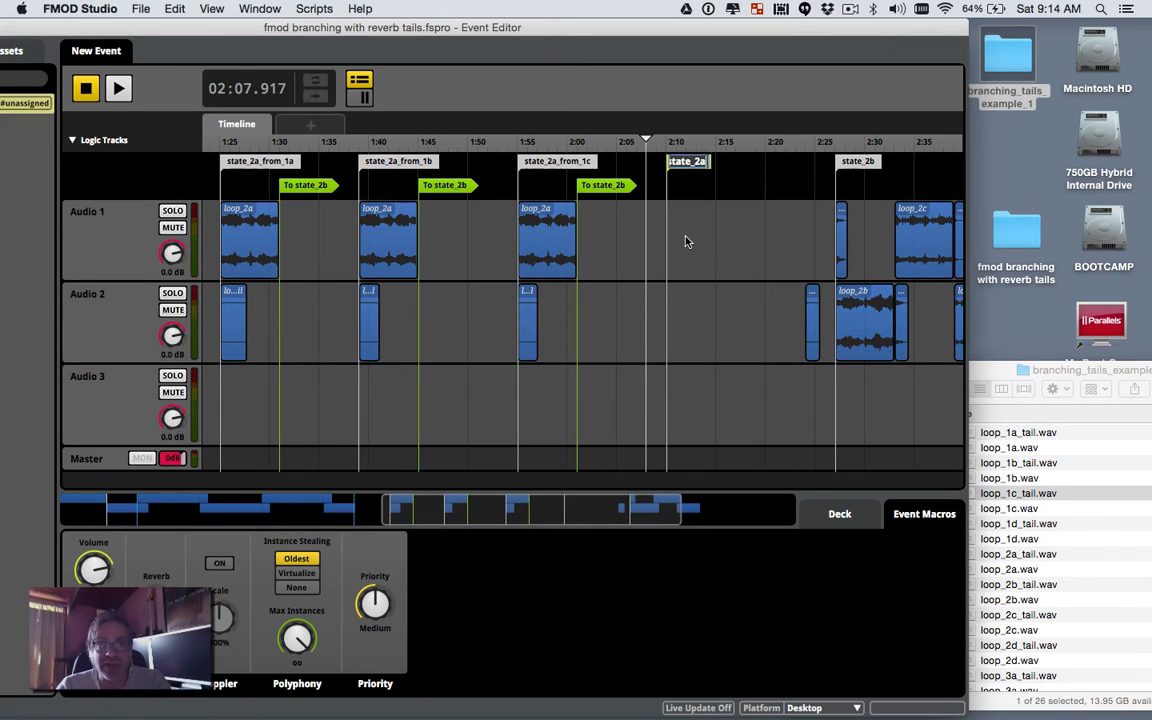
{"action": "type", "text": "_from_"}
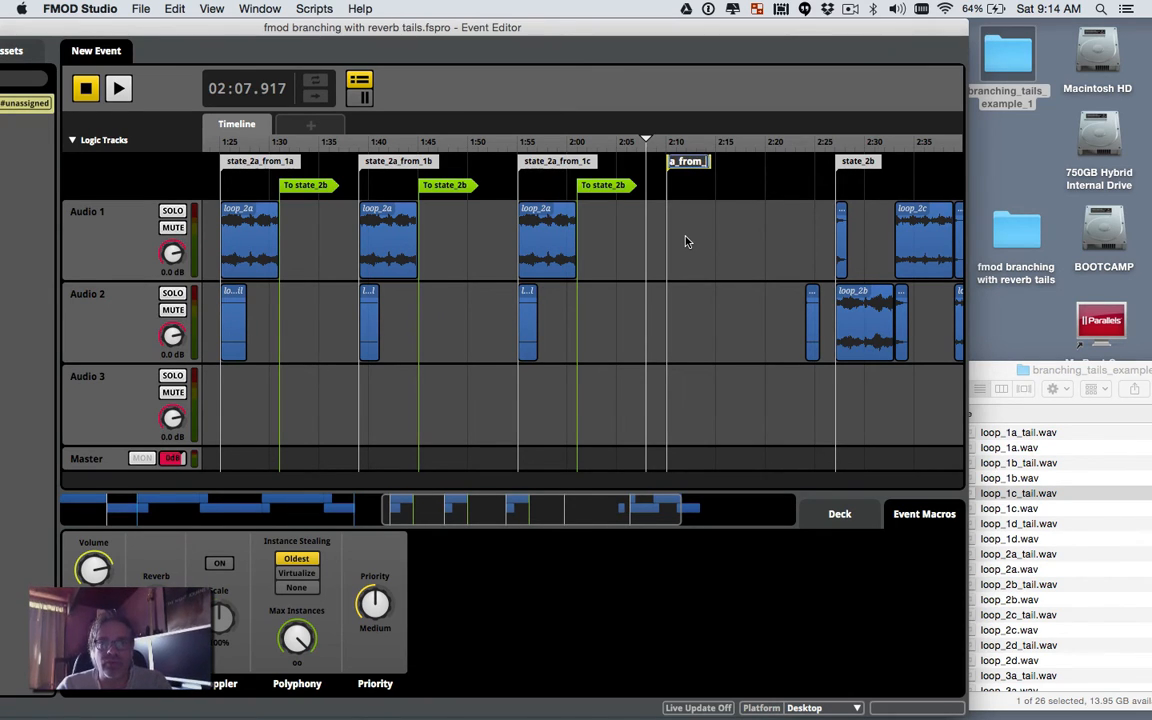
{"action": "type", "text": "1d"}
{"action": "key", "text": "Return"}
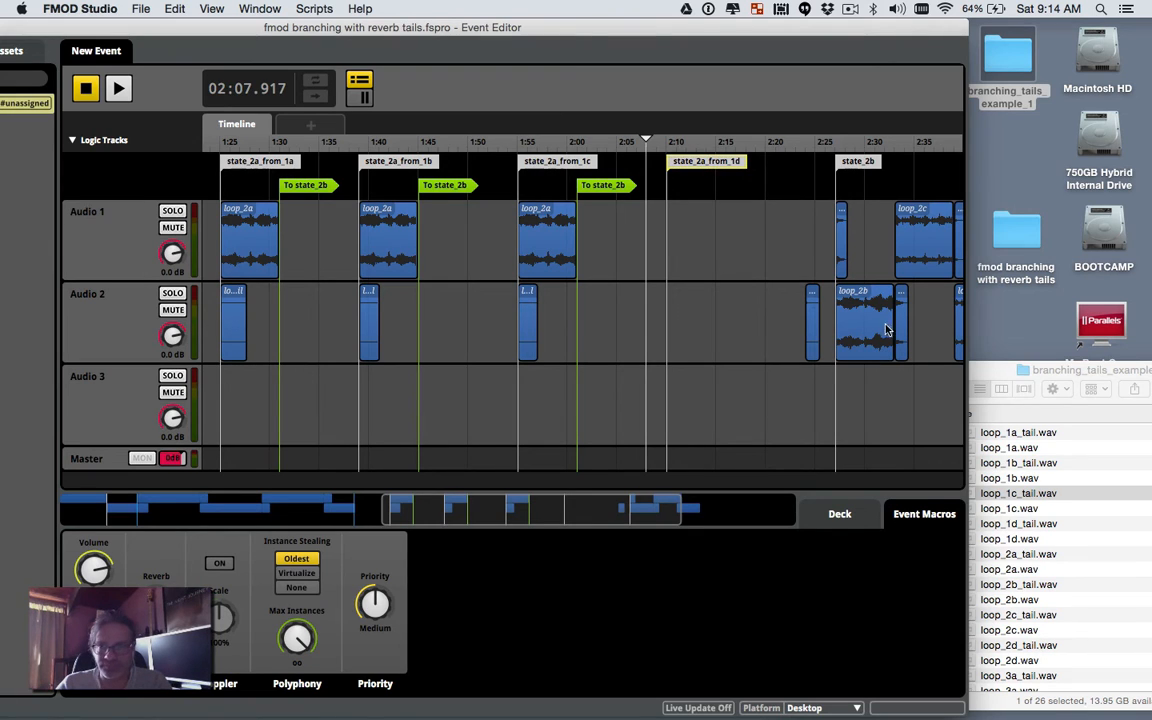
{"action": "left_click", "coordinate": [992, 378]}
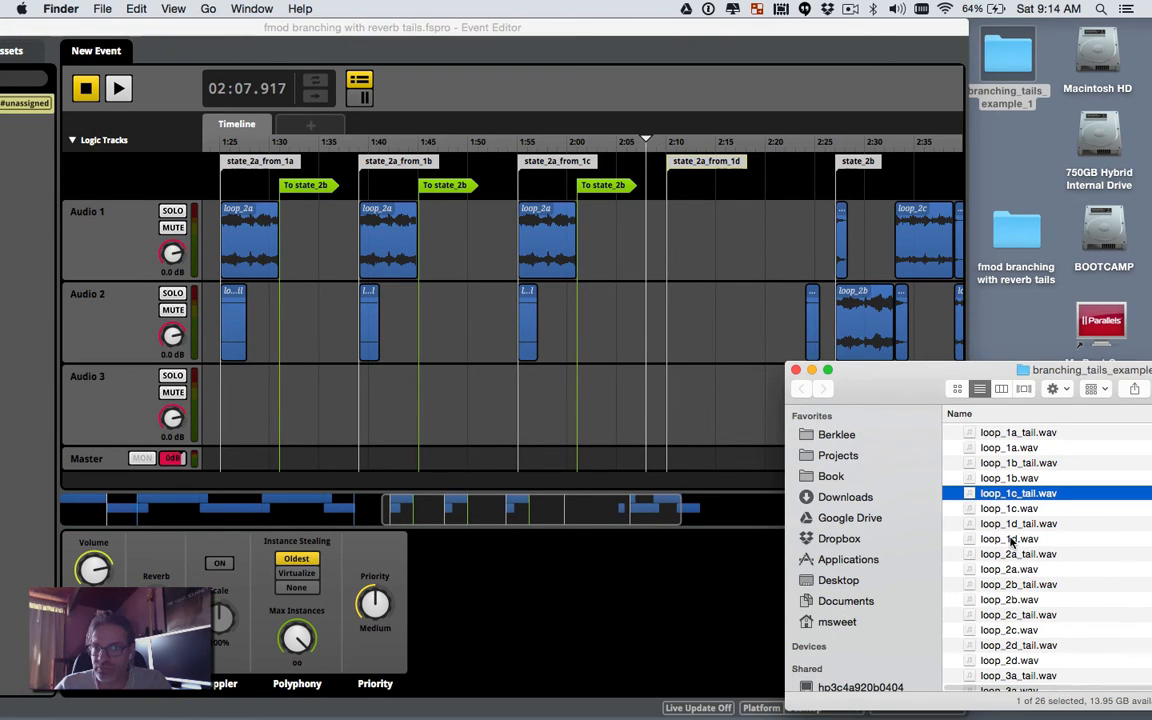
Step: Drop loop_1d_tail.wav onto Audio 2 near 2:10
{"action": "scroll", "coordinate": [1011, 535], "scroll_direction": "down", "scroll_amount": 1}
{"action": "left_click_drag", "start_coordinate": [1020, 515], "coordinate": [672, 327]}
{"action": "left_click", "coordinate": [722, 327]}
Step: Paste a loop_2a copy onto Audio 1 aligned with state_2a_from_1d at 2:10
{"action": "left_click", "coordinate": [560, 228]}
{"action": "right_click", "coordinate": [560, 228]}
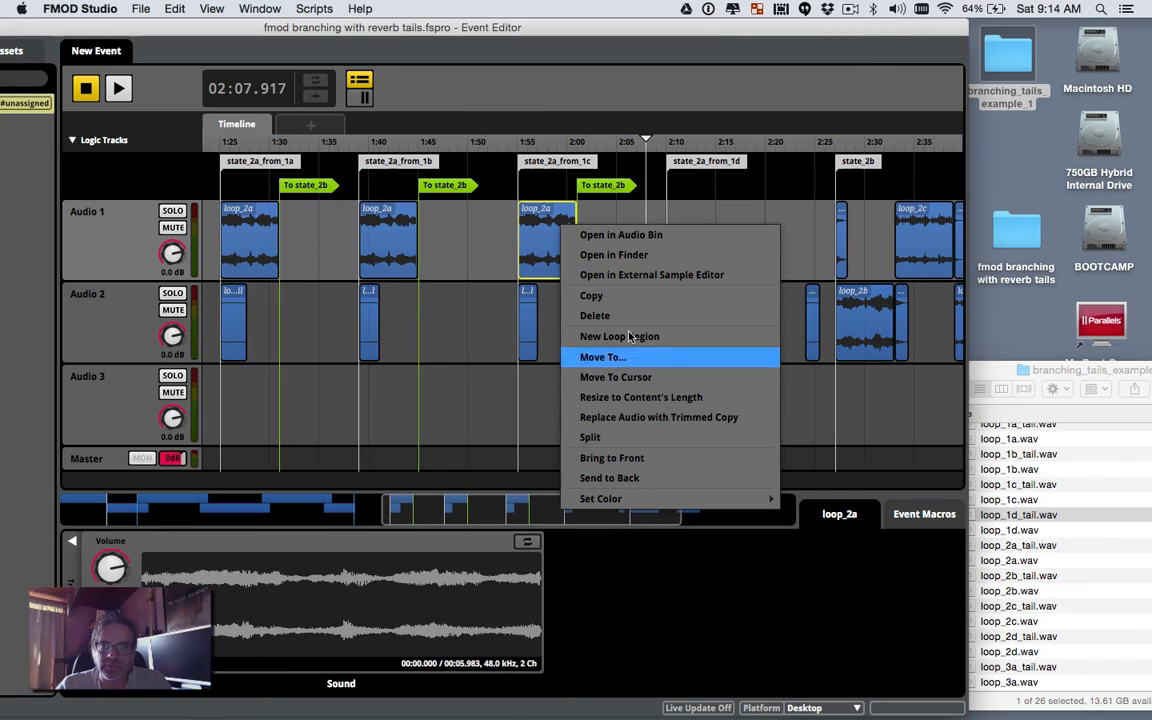
{"action": "left_click", "coordinate": [620, 296]}
{"action": "right_click", "coordinate": [688, 246]}
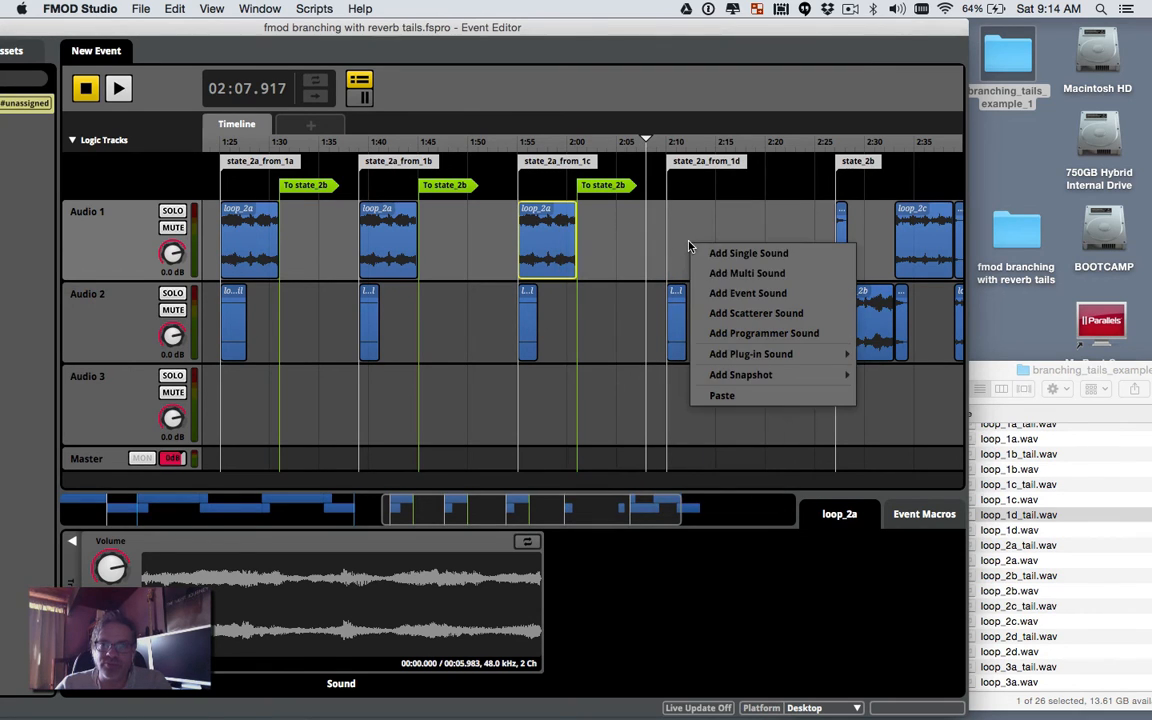
{"action": "left_click", "coordinate": [720, 393]}
{"action": "left_click_drag", "start_coordinate": [715, 220], "coordinate": [698, 222]}
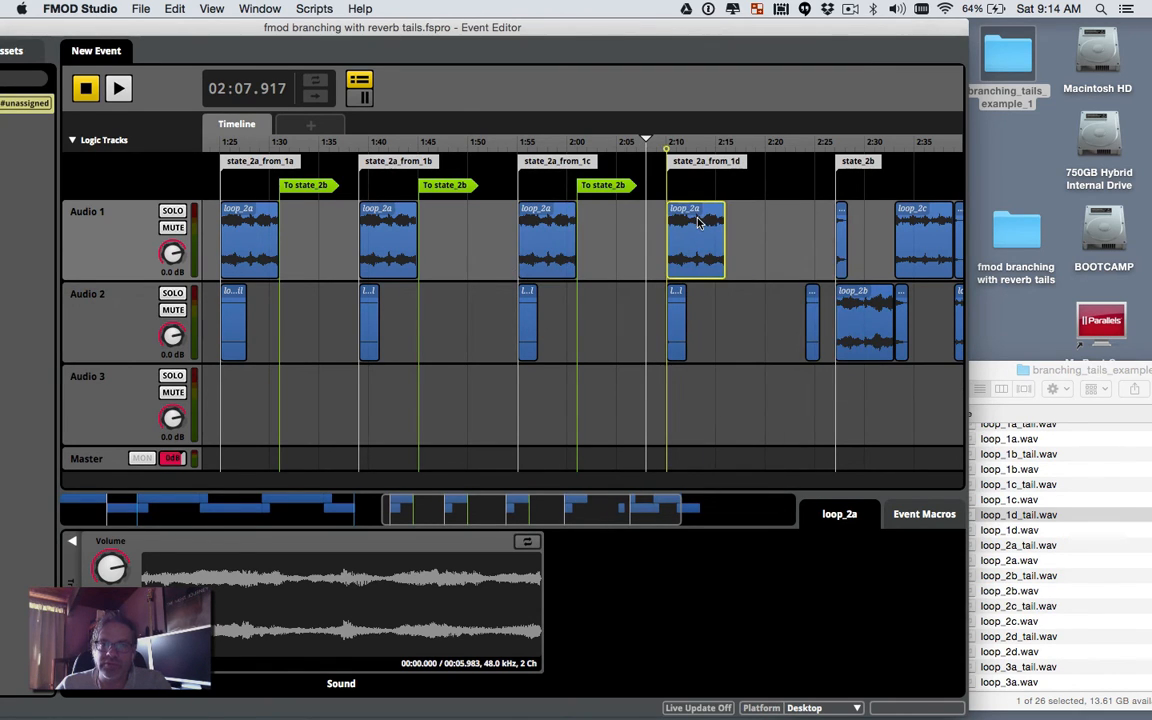
Step: Copy the To state_2b transition and paste it at about 2:13
{"action": "left_click", "coordinate": [618, 185]}
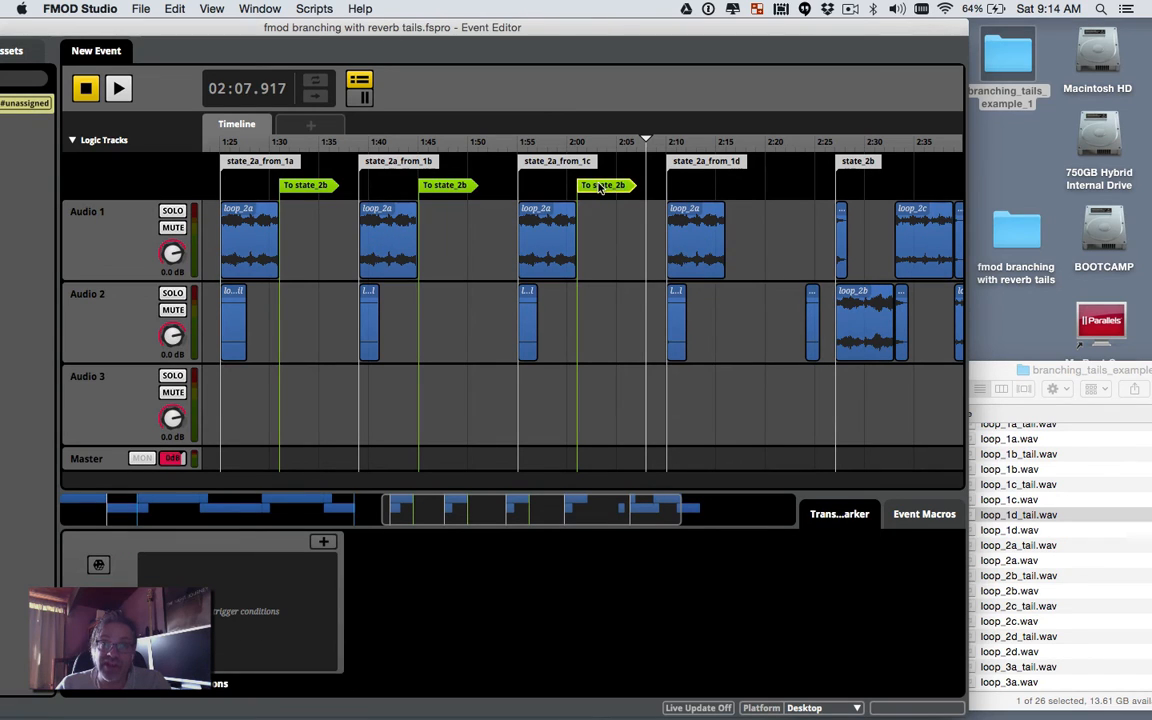
{"action": "right_click", "coordinate": [600, 188]}
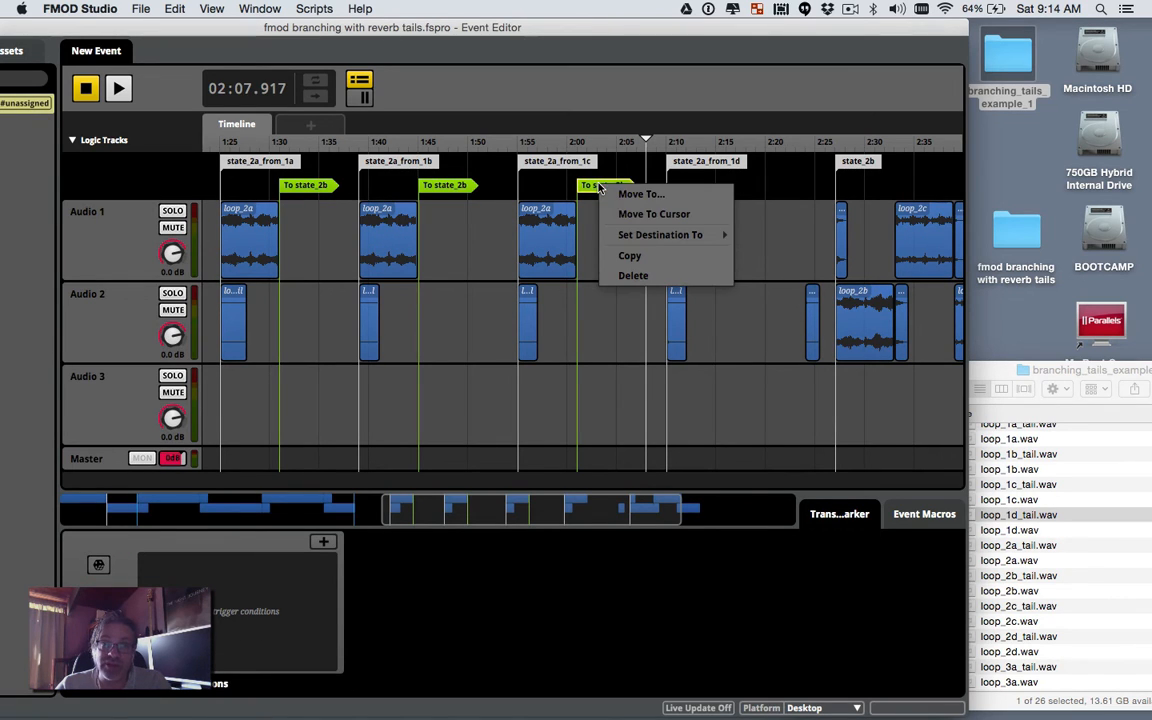
{"action": "left_click", "coordinate": [640, 255]}
{"action": "right_click", "coordinate": [746, 207]}
{"action": "left_click", "coordinate": [780, 352]}
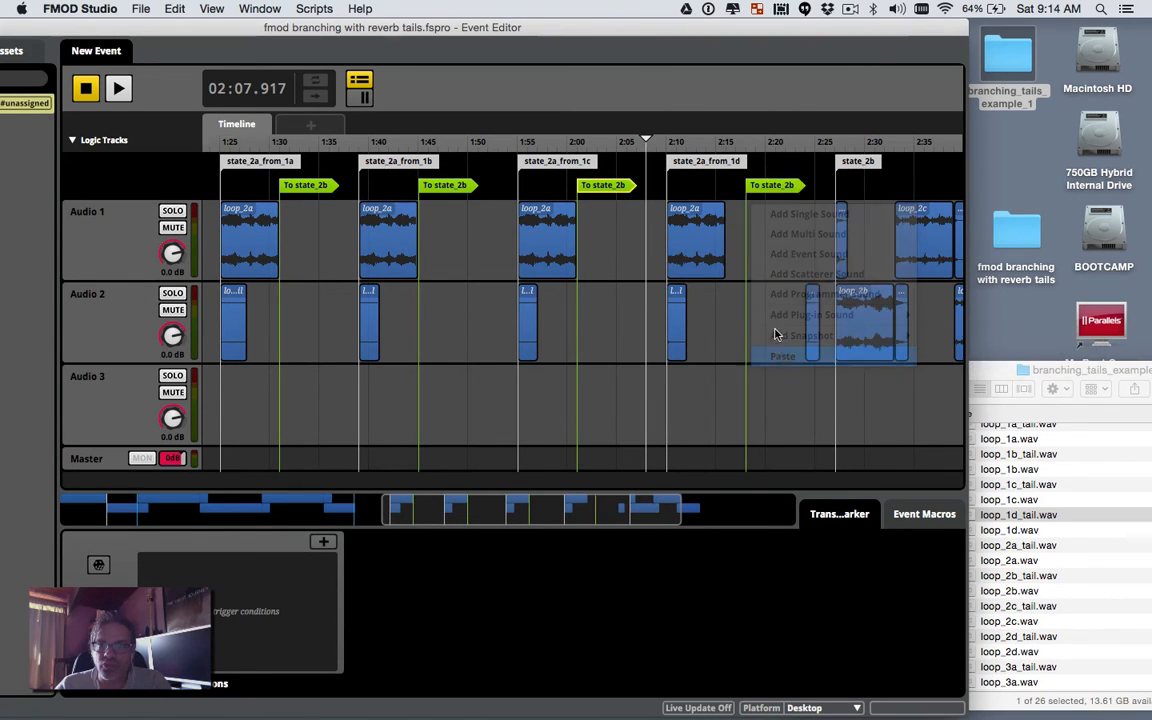
{"action": "left_click_drag", "start_coordinate": [762, 188], "coordinate": [740, 188]}
Step: Move loop_2d_tail so it directly follows loop_2d
{"action": "left_click", "coordinate": [744, 253]}
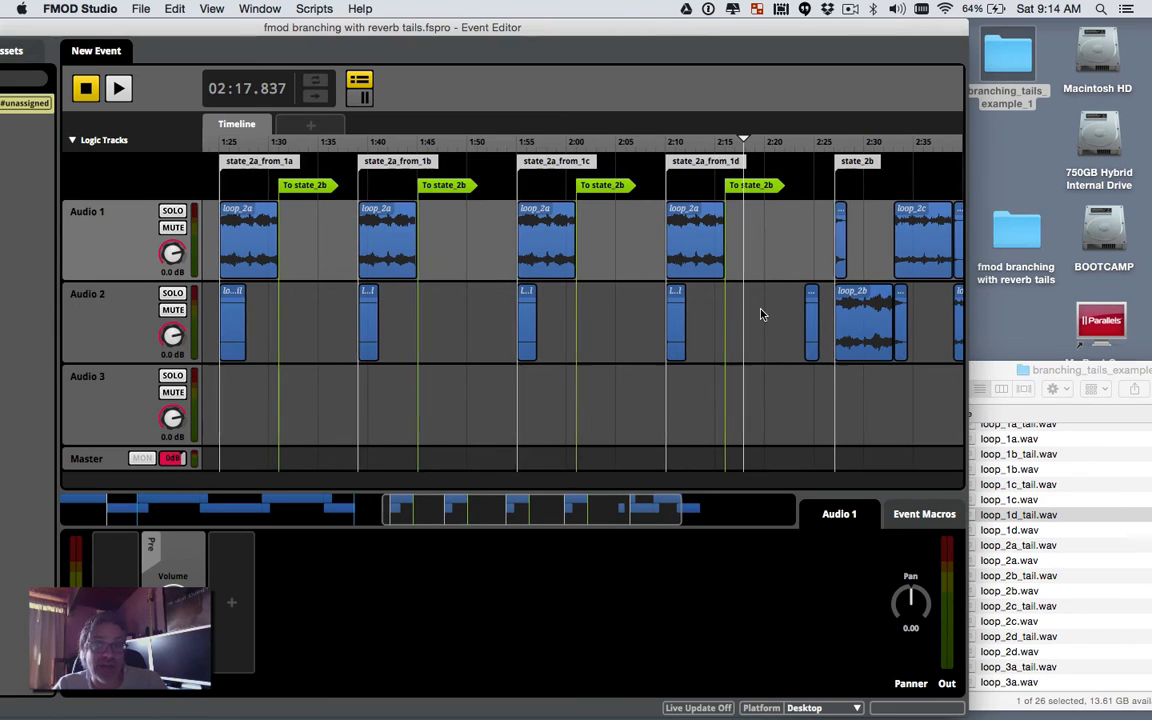
{"action": "scroll", "coordinate": [760, 314], "scroll_direction": "right", "scroll_amount": 5}
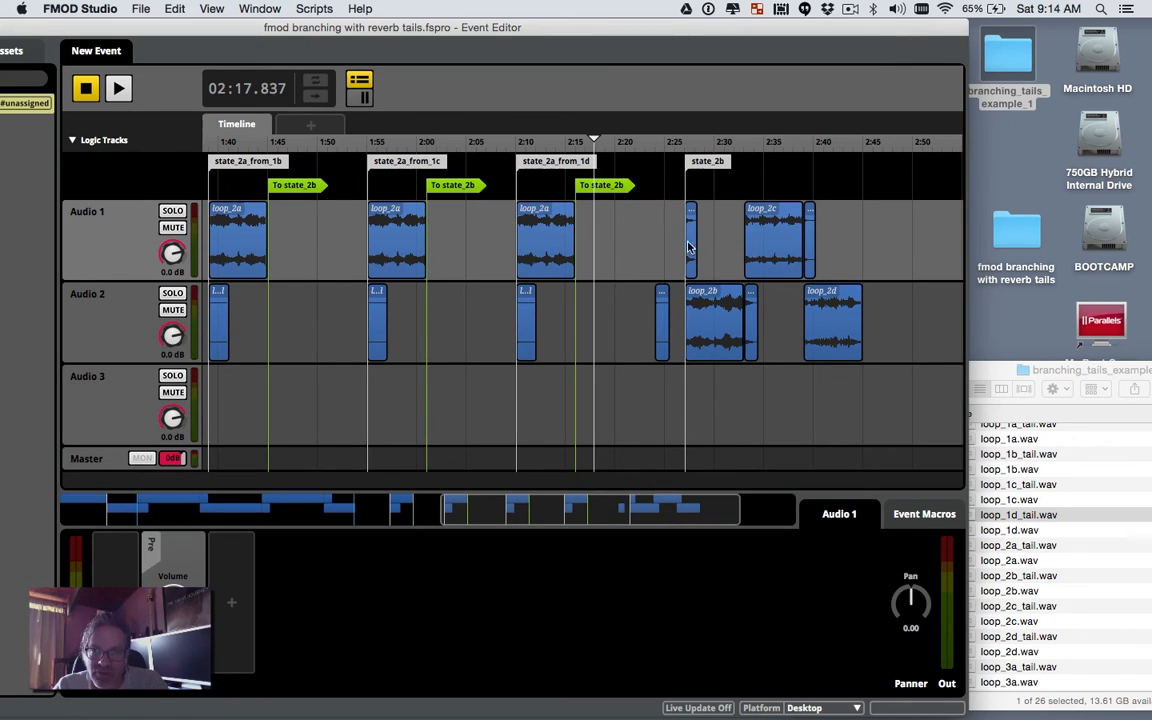
{"action": "left_click", "coordinate": [662, 330]}
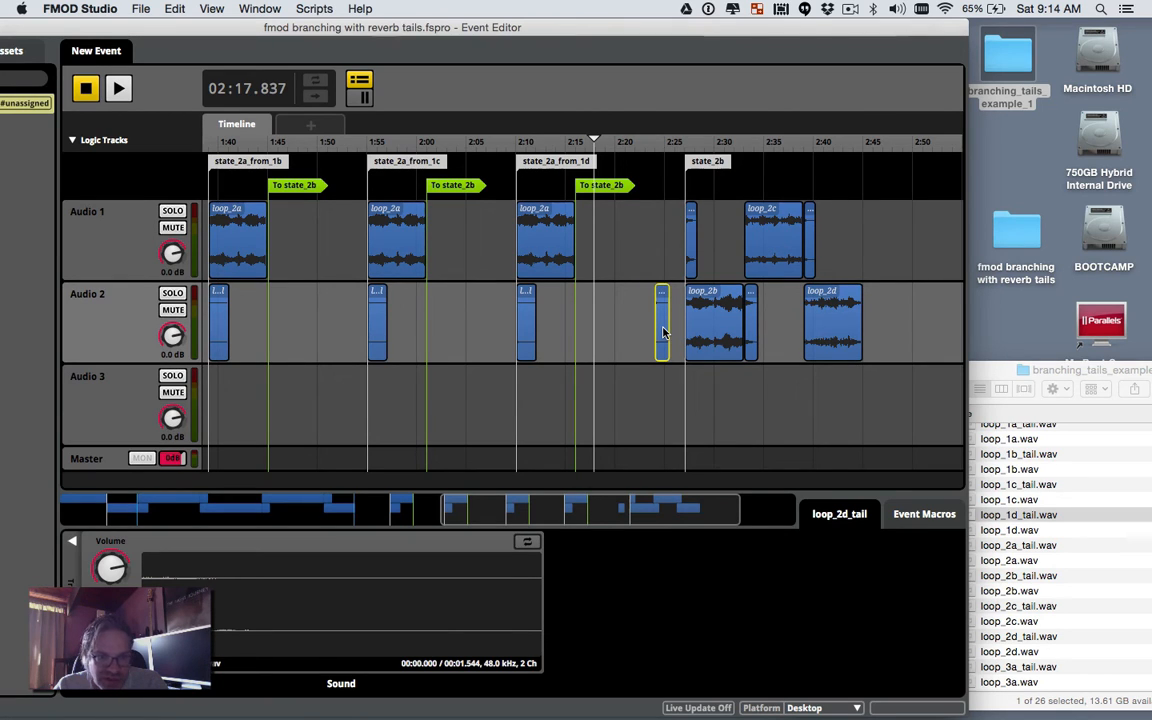
{"action": "scroll", "coordinate": [662, 332], "scroll_direction": "left", "scroll_amount": 2}
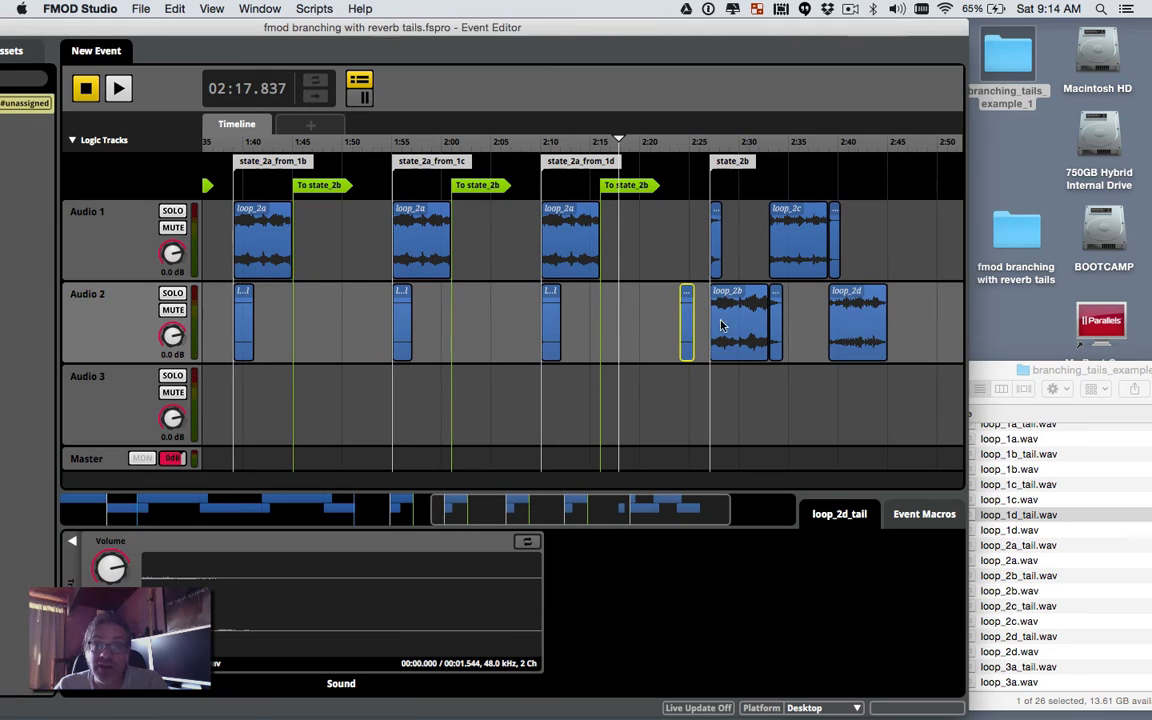
{"action": "left_click_drag", "start_coordinate": [686, 322], "coordinate": [900, 338]}
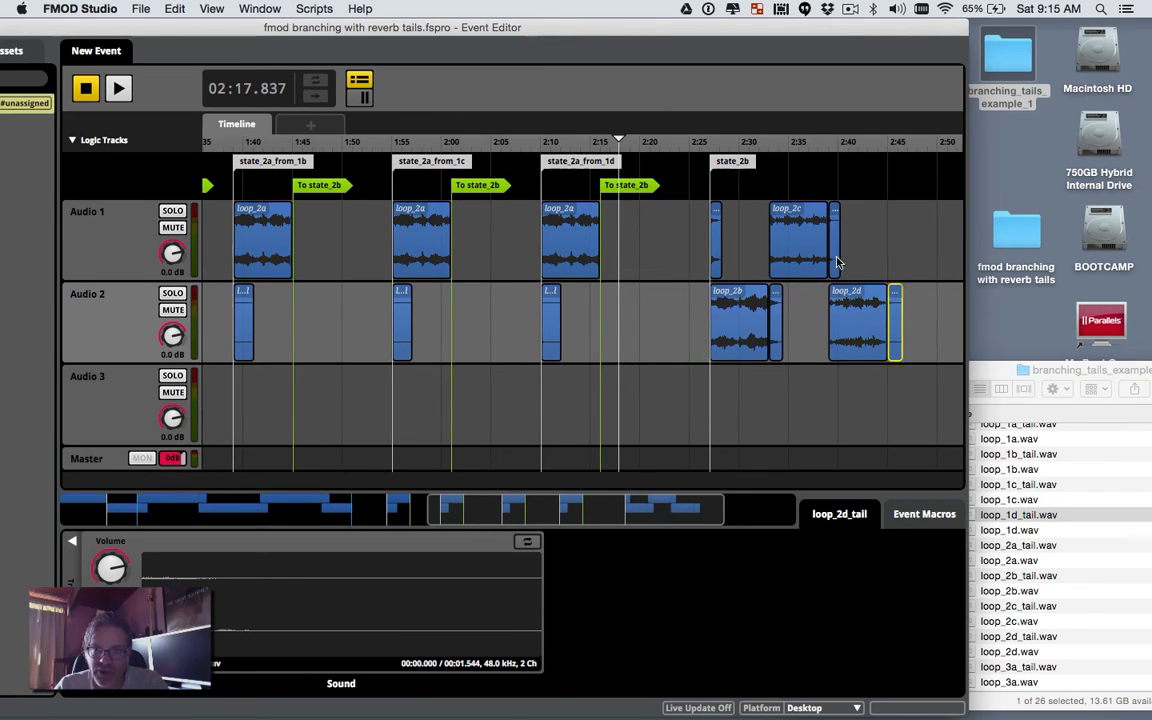
Step: Copy the loop_2a clip and paste it on Audio 1 after loop_2c, around 2:45
{"action": "left_click", "coordinate": [580, 230]}
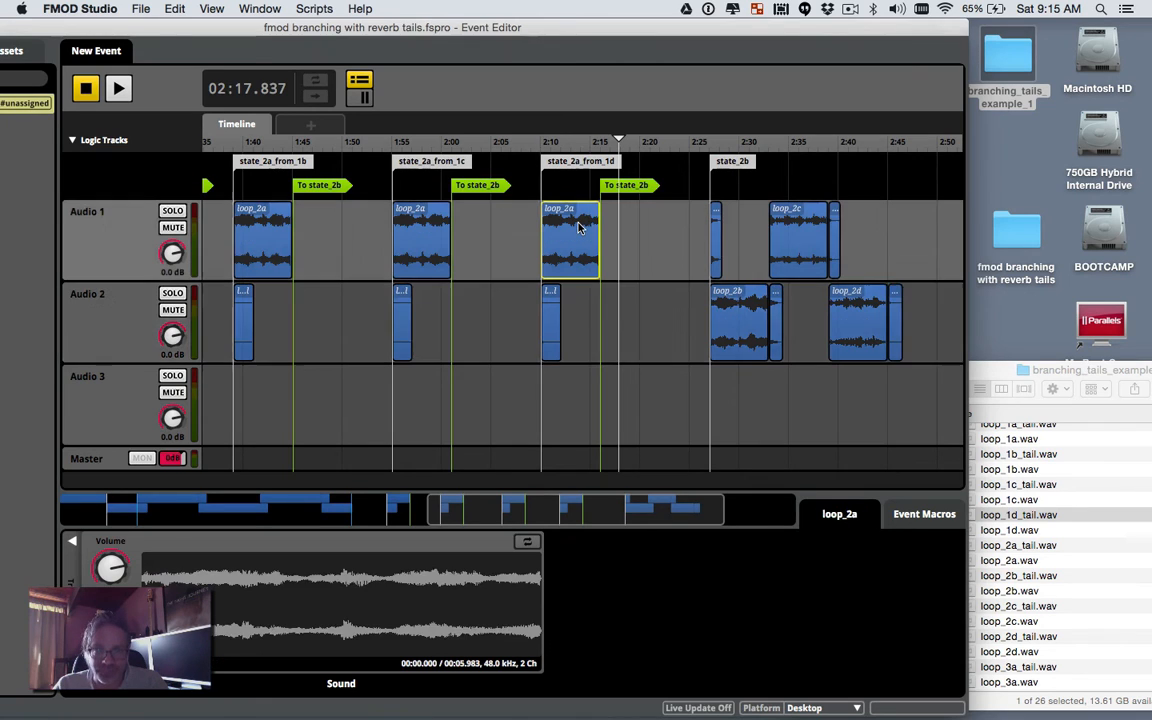
{"action": "right_click", "coordinate": [583, 226]}
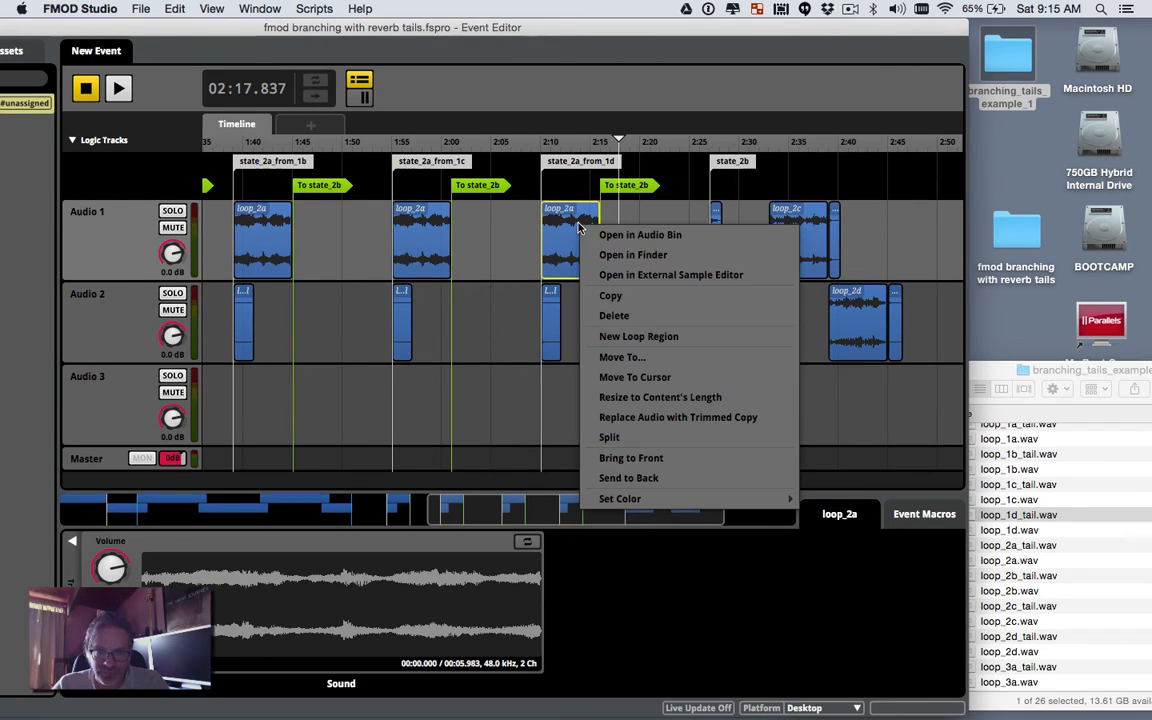
{"action": "left_click", "coordinate": [611, 296]}
{"action": "right_click", "coordinate": [911, 246]}
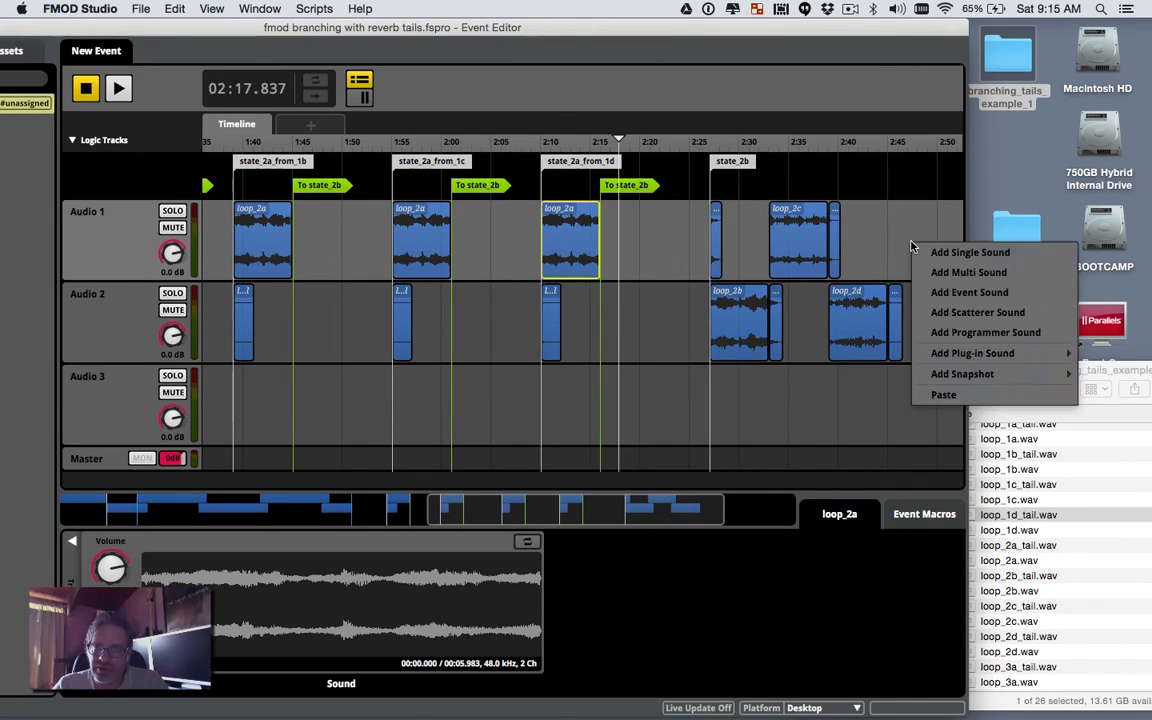
{"action": "left_click", "coordinate": [940, 395]}
{"action": "left_click_drag", "start_coordinate": [918, 251], "coordinate": [846, 256]}
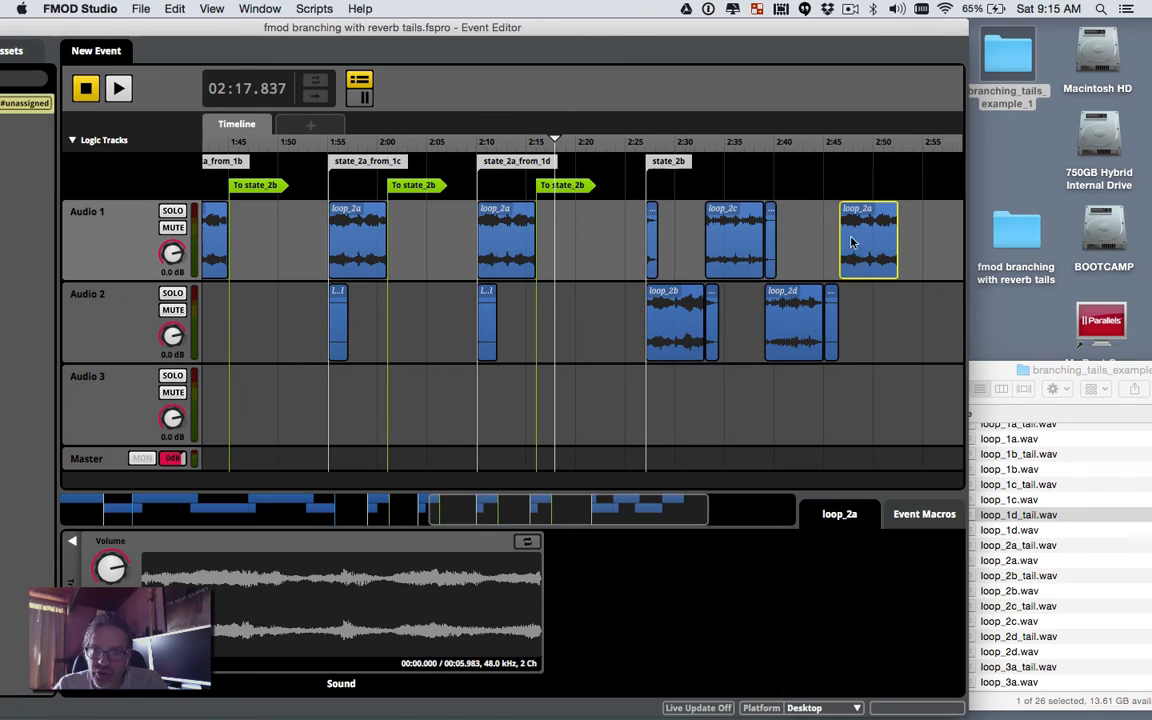
Step: Add a To state_2b transition at the end of the pasted loop_2a, about 2:50
{"action": "left_click", "coordinate": [652, 235]}
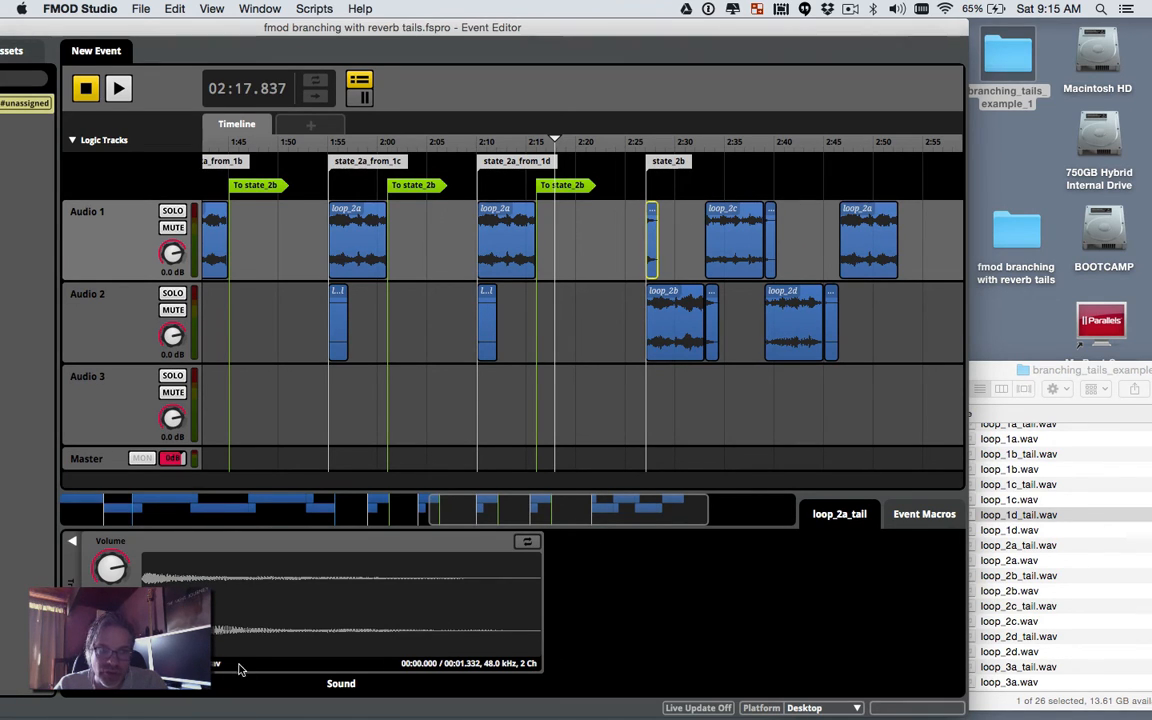
{"action": "right_click", "coordinate": [880, 172]}
{"action": "mouse_move", "coordinate": [922, 282]}
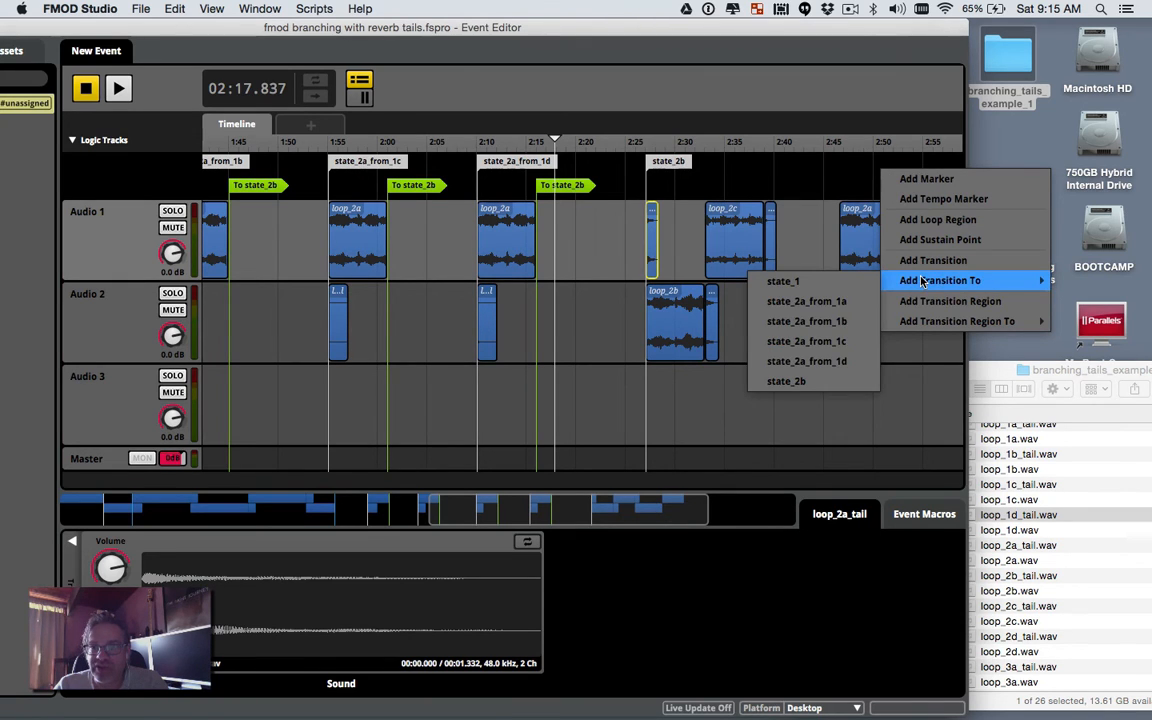
{"action": "mouse_move", "coordinate": [910, 321]}
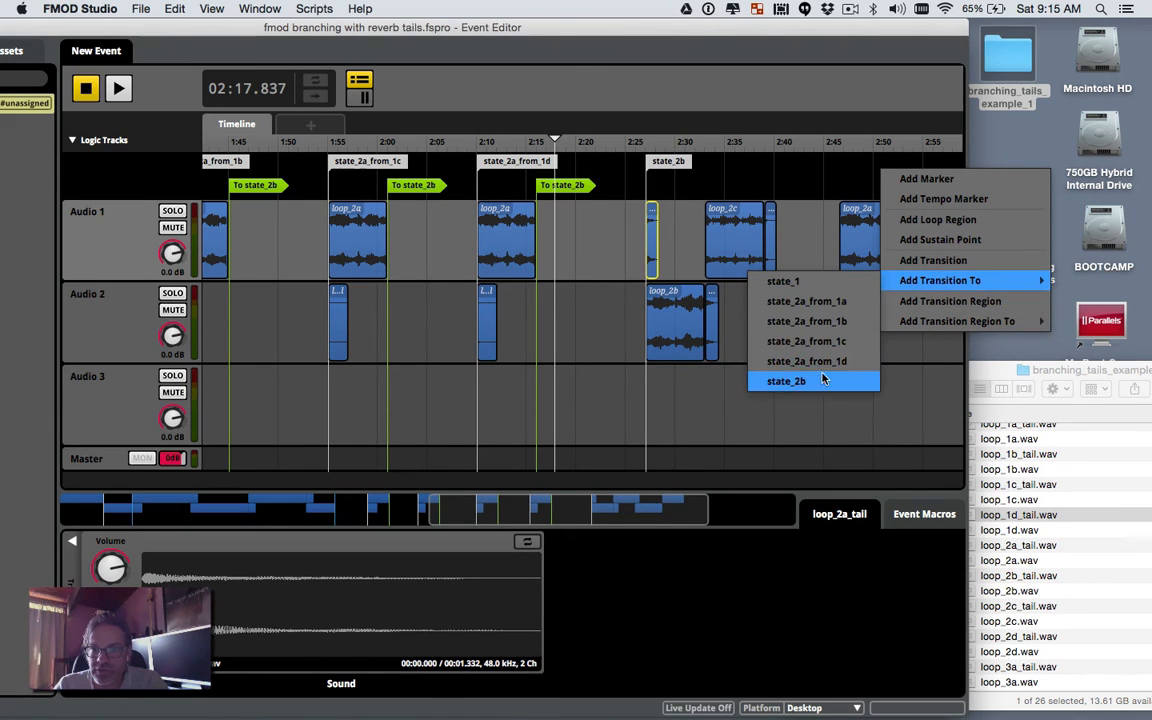
{"action": "left_click", "coordinate": [822, 380]}
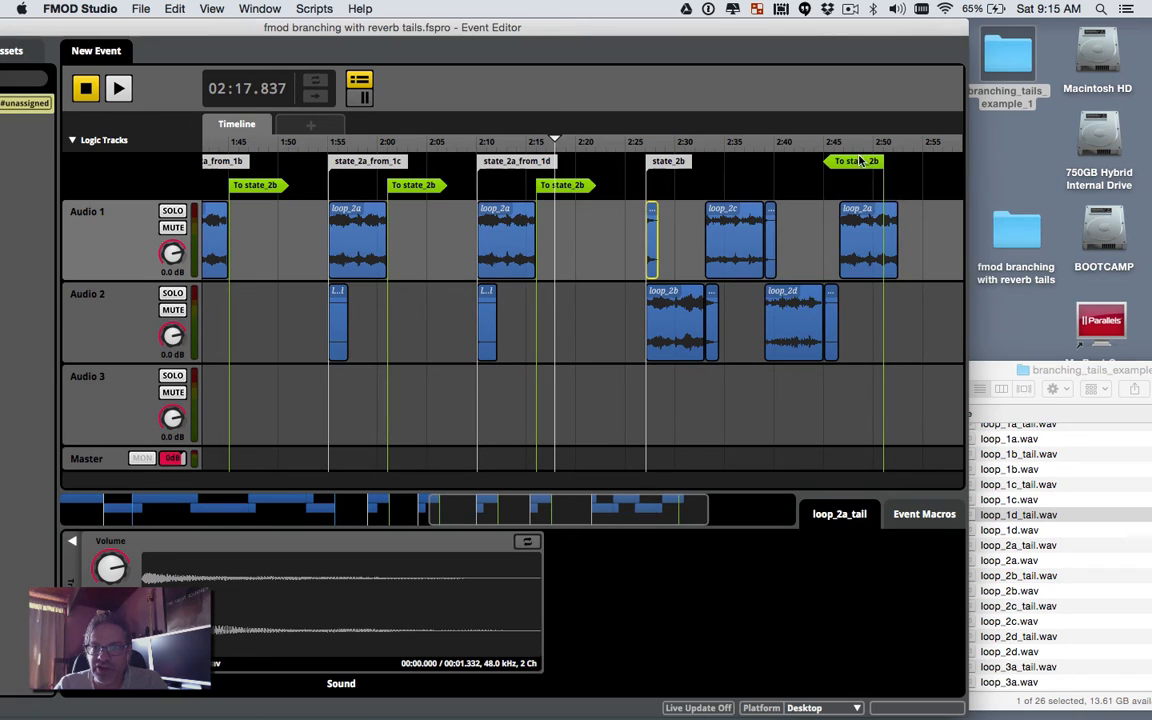
{"action": "left_click_drag", "start_coordinate": [860, 162], "coordinate": [880, 165]}
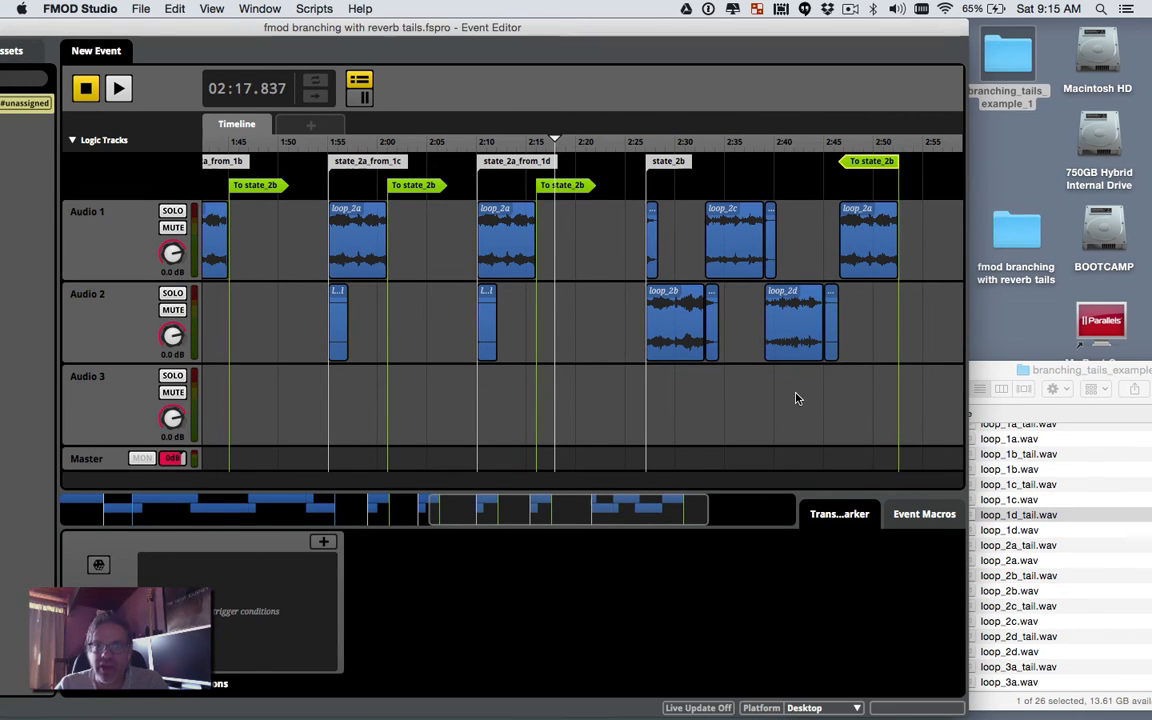
Step: Place a To state_2a_from_1b transition where loop_1b ends, around 0:35
{"action": "scroll", "coordinate": [797, 398], "scroll_direction": "left", "scroll_amount": 3}
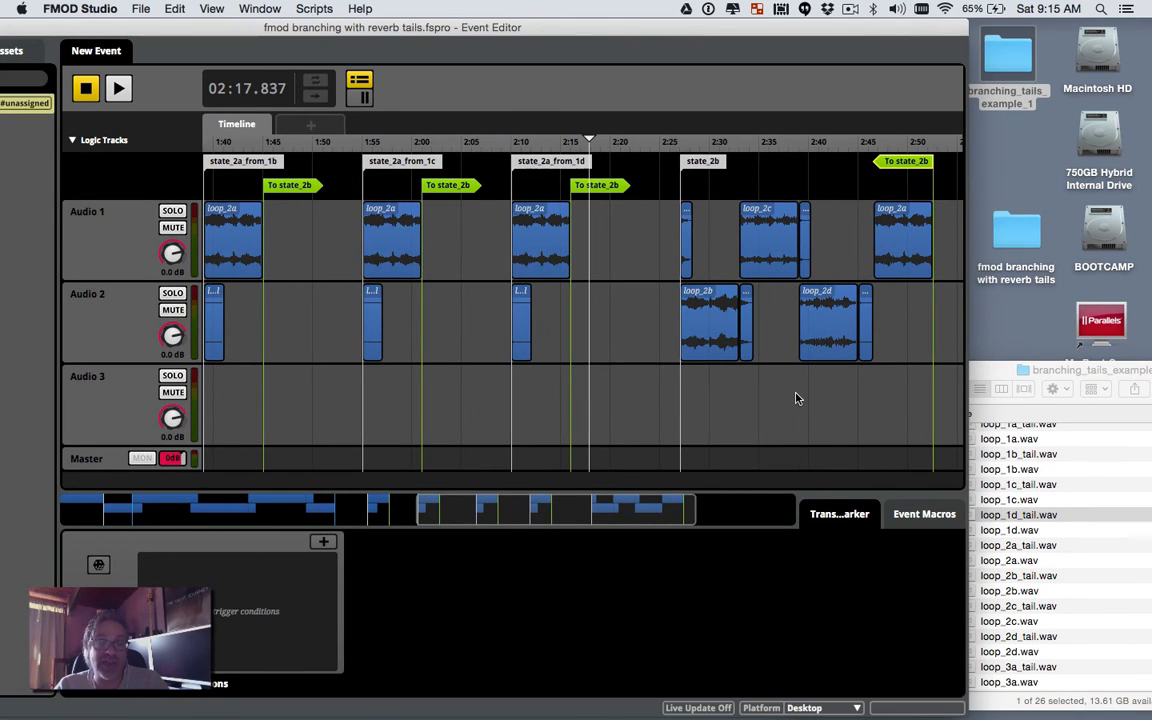
{"action": "scroll", "coordinate": [797, 398], "scroll_direction": "left", "scroll_amount": 10}
{"action": "scroll", "coordinate": [797, 398], "scroll_direction": "left", "scroll_amount": 5}
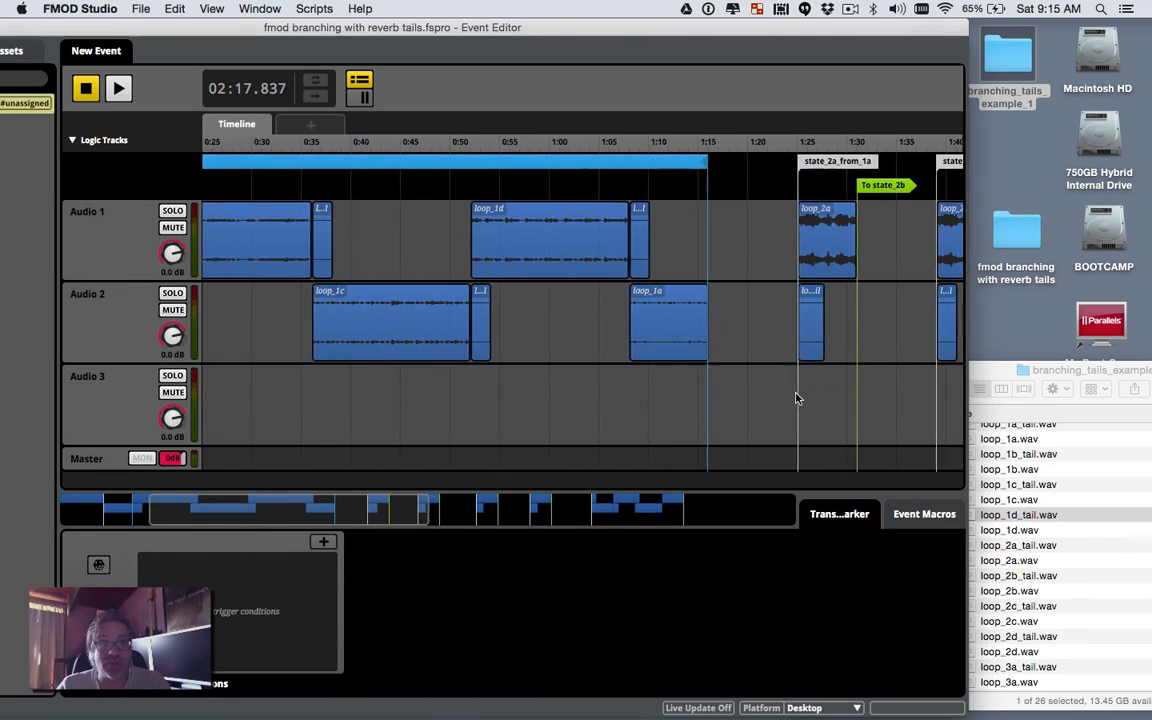
{"action": "scroll", "coordinate": [797, 398], "scroll_direction": "left", "scroll_amount": 8}
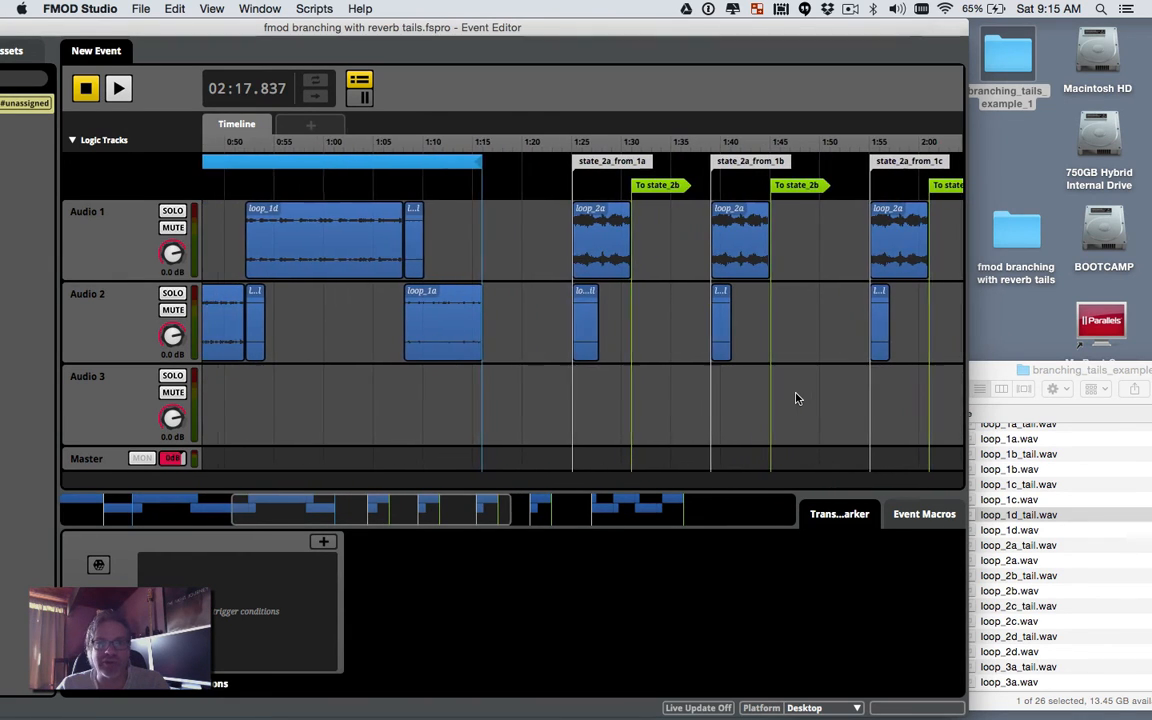
{"action": "scroll", "coordinate": [797, 398], "scroll_direction": "left", "scroll_amount": 6}
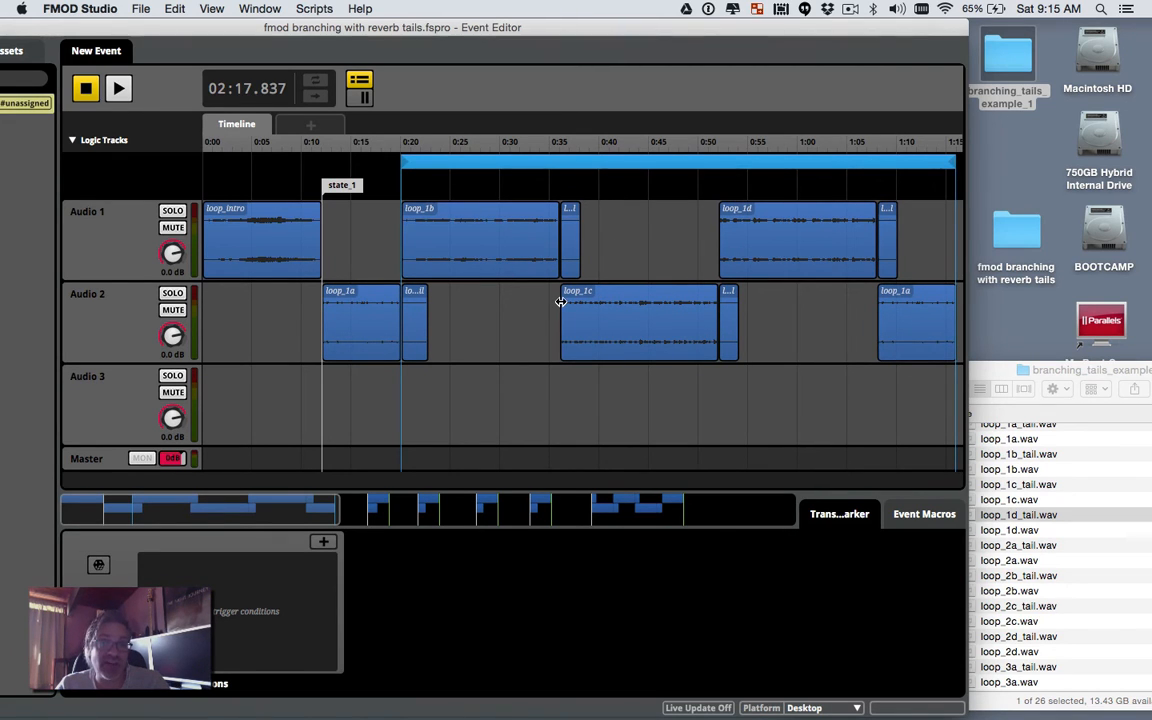
{"action": "scroll", "coordinate": [560, 302], "scroll_direction": "right", "scroll_amount": 12}
{"action": "scroll", "coordinate": [561, 304], "scroll_direction": "right", "scroll_amount": 2}
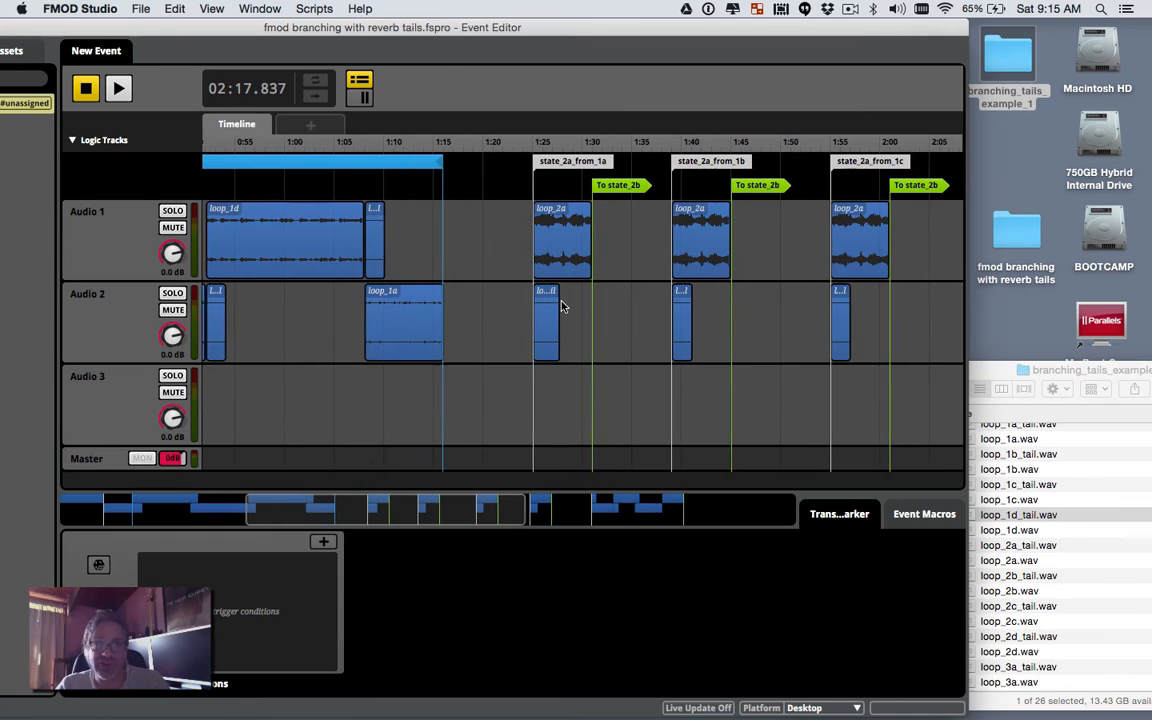
{"action": "scroll", "coordinate": [561, 307], "scroll_direction": "left", "scroll_amount": 15}
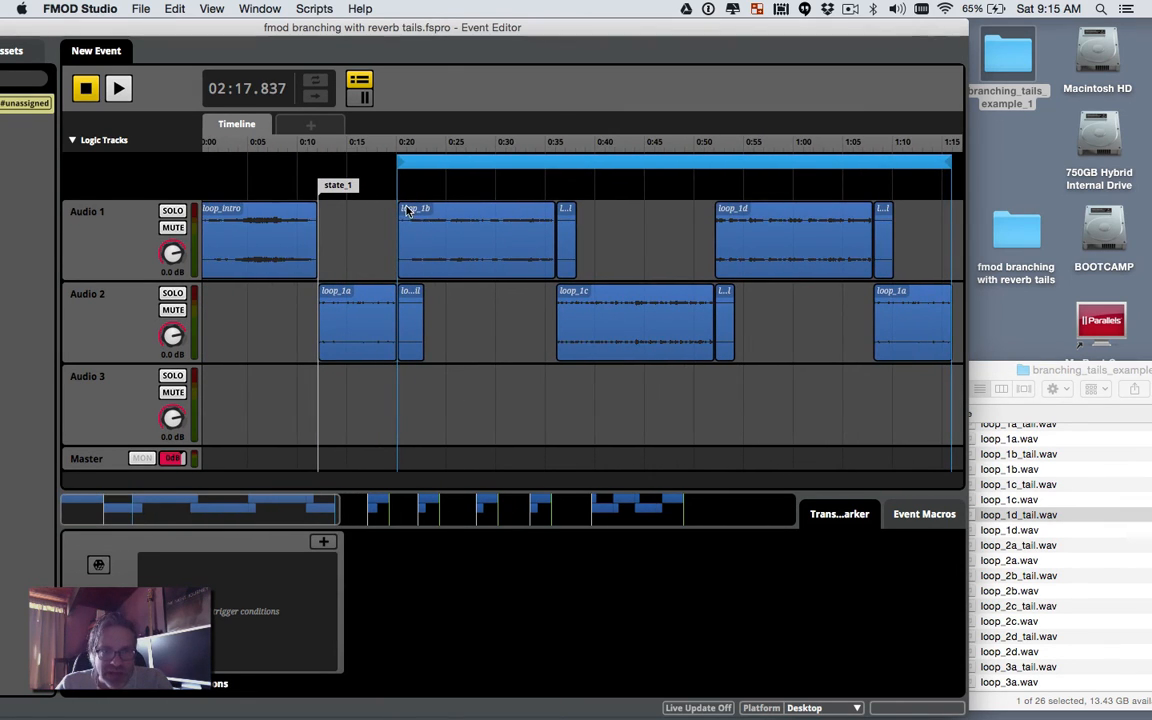
{"action": "right_click", "coordinate": [558, 185]}
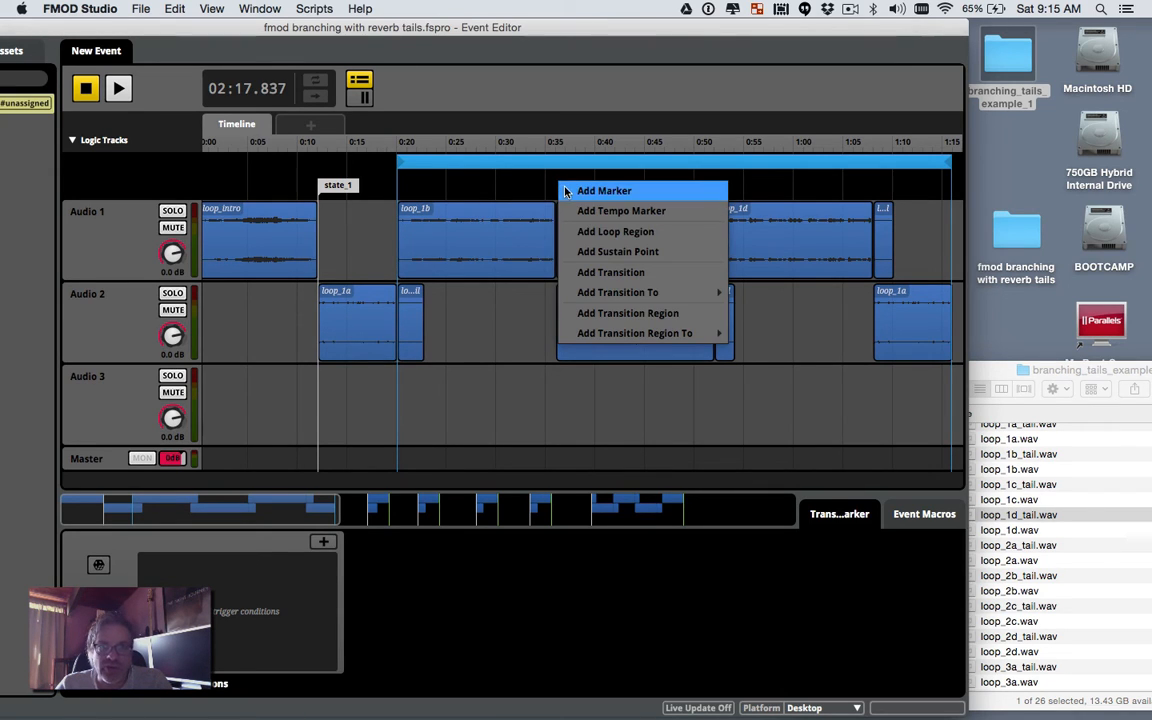
{"action": "mouse_move", "coordinate": [593, 292]}
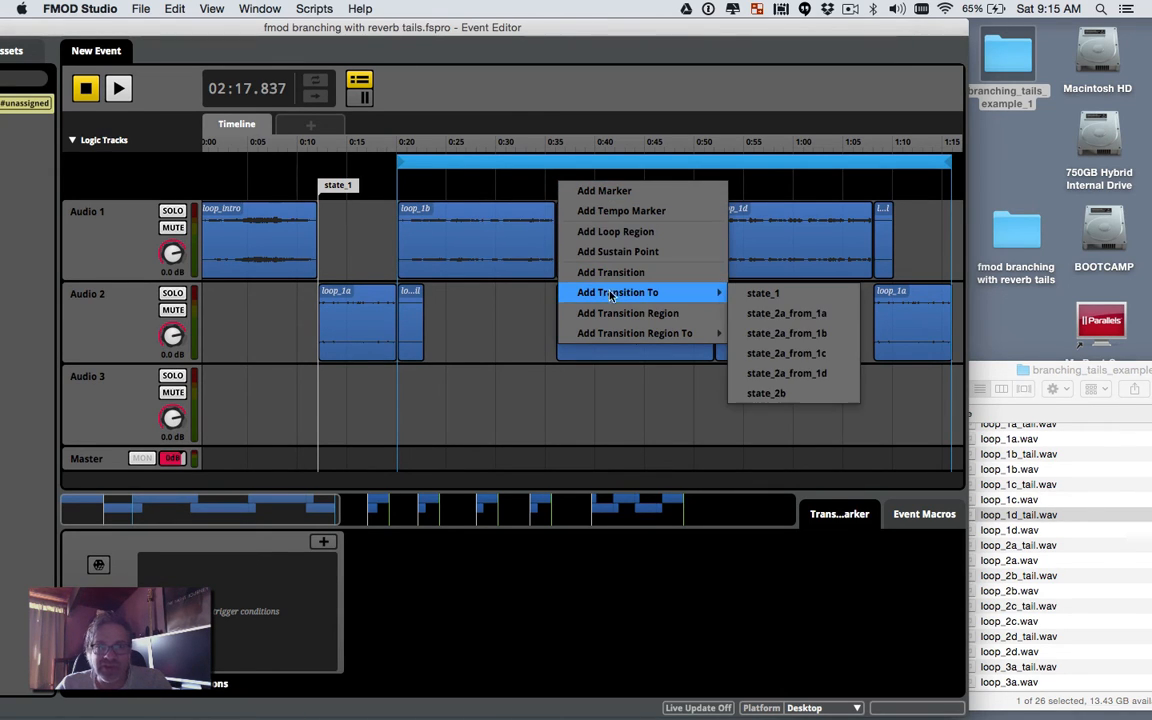
{"action": "left_click", "coordinate": [777, 333]}
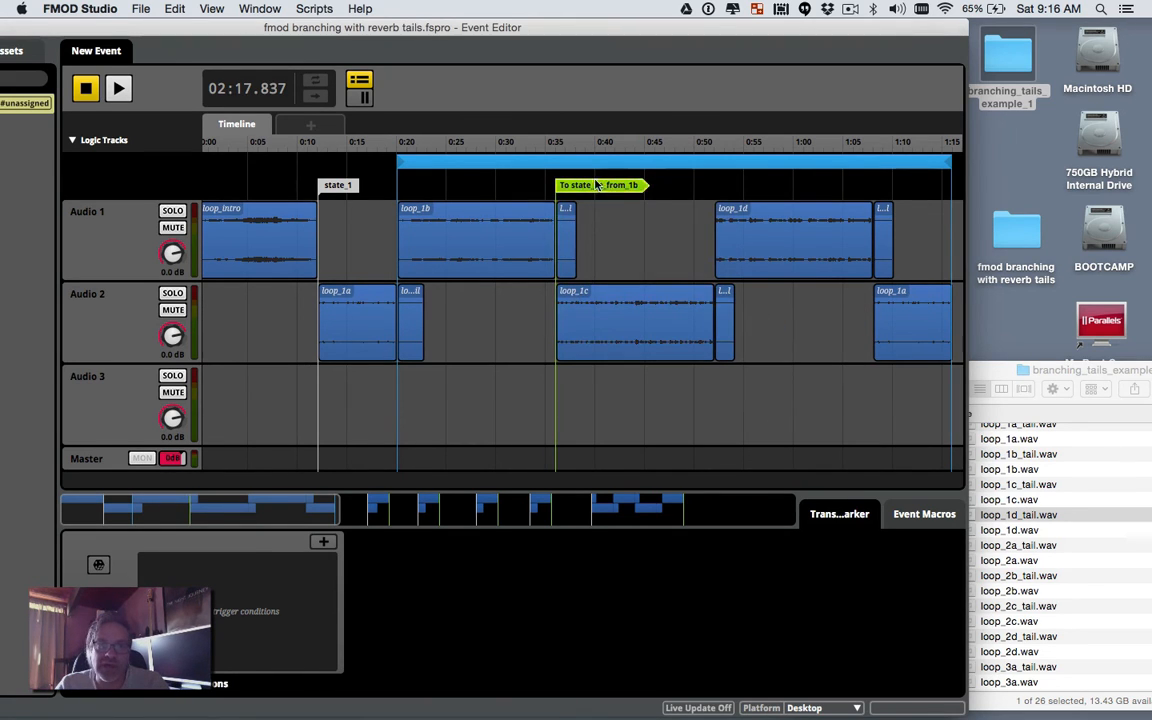
{"action": "mouse_move", "coordinate": [610, 184]}
{"action": "left_mouse_down"}
{"action": "mouse_move", "coordinate": [600, 183]}
{"action": "mouse_move", "coordinate": [611, 184]}
{"action": "left_mouse_up"}
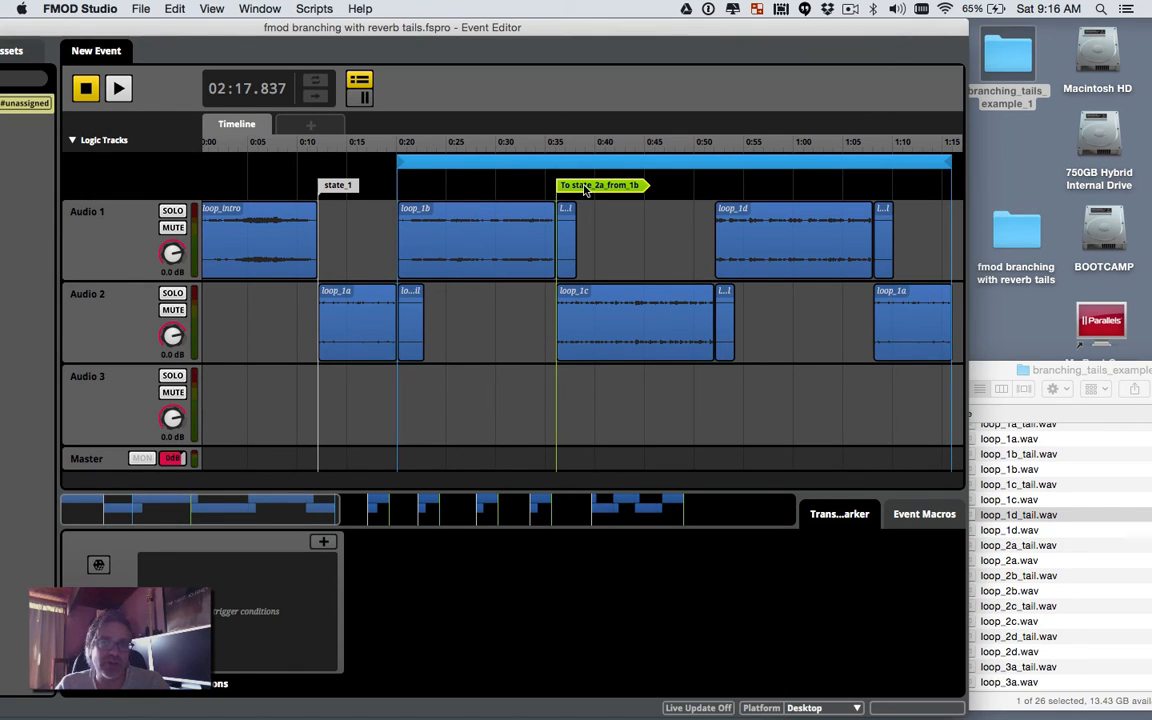
Step: Play the event from 0:32 through the new transitions and stop around 2:30
{"action": "left_click", "coordinate": [519, 144]}
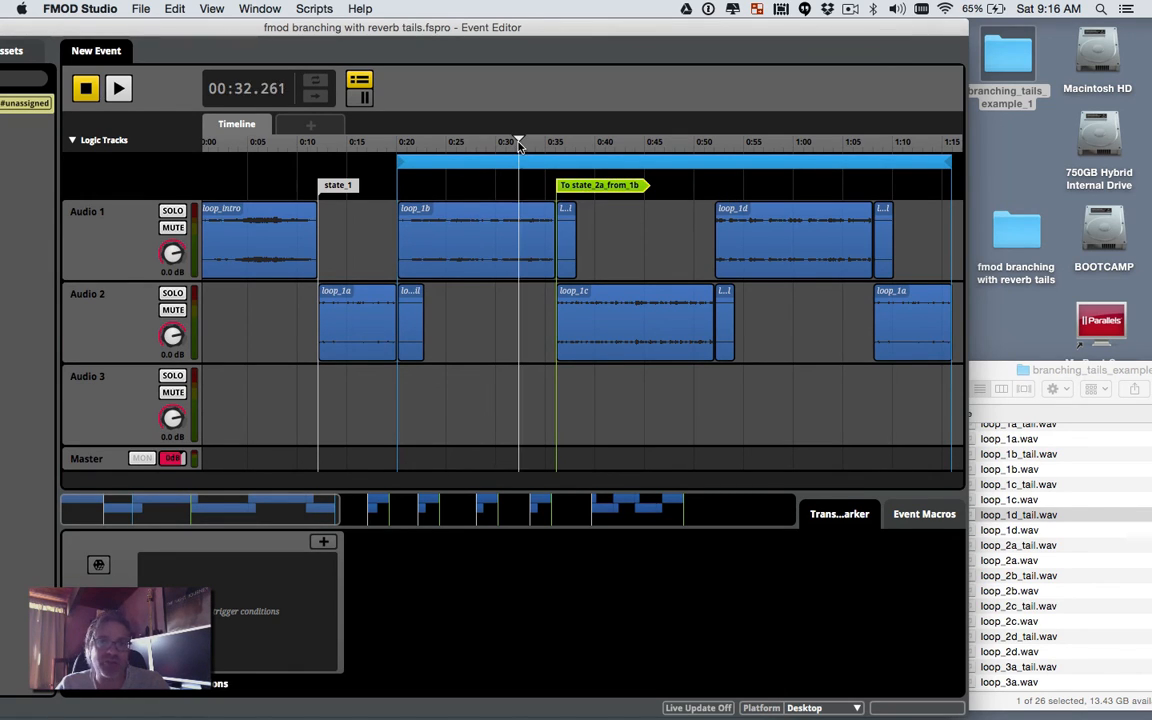
{"action": "key", "text": "space"}
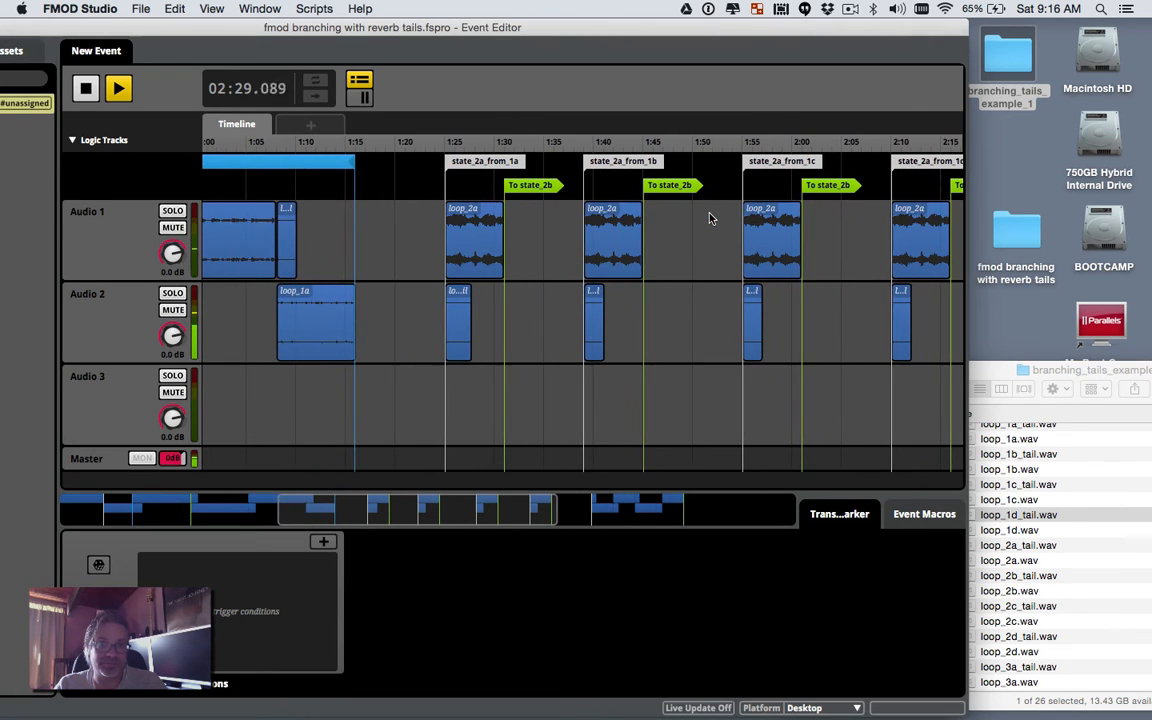
{"action": "left_click", "coordinate": [85, 91]}
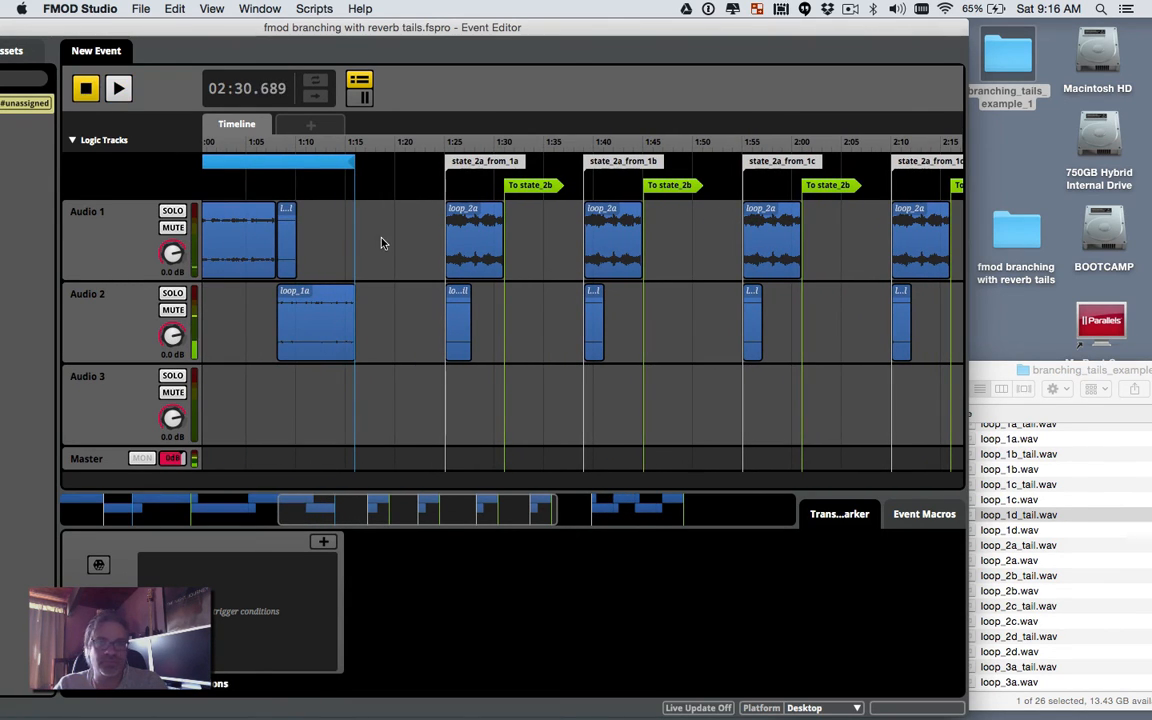
{"action": "scroll", "coordinate": [549, 293], "scroll_direction": "left", "scroll_amount": 1}
{"action": "scroll", "coordinate": [549, 293], "scroll_direction": "left", "scroll_amount": 10}
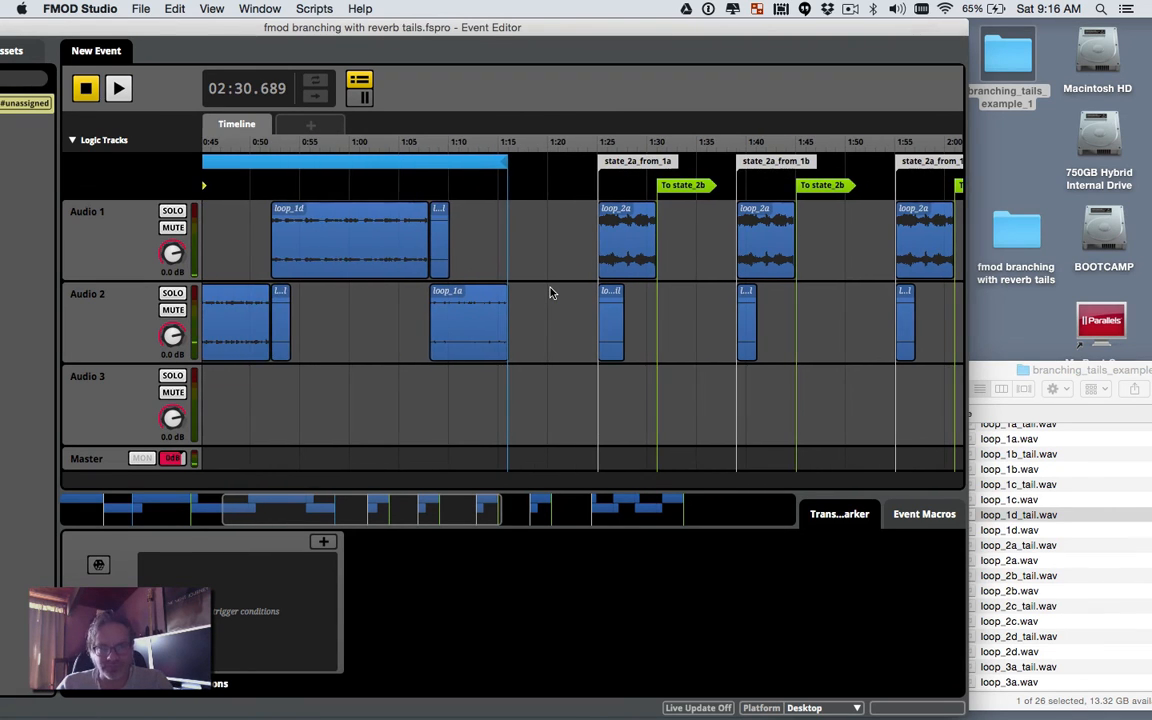
{"action": "scroll", "coordinate": [346, 195], "scroll_direction": "left", "scroll_amount": 3}
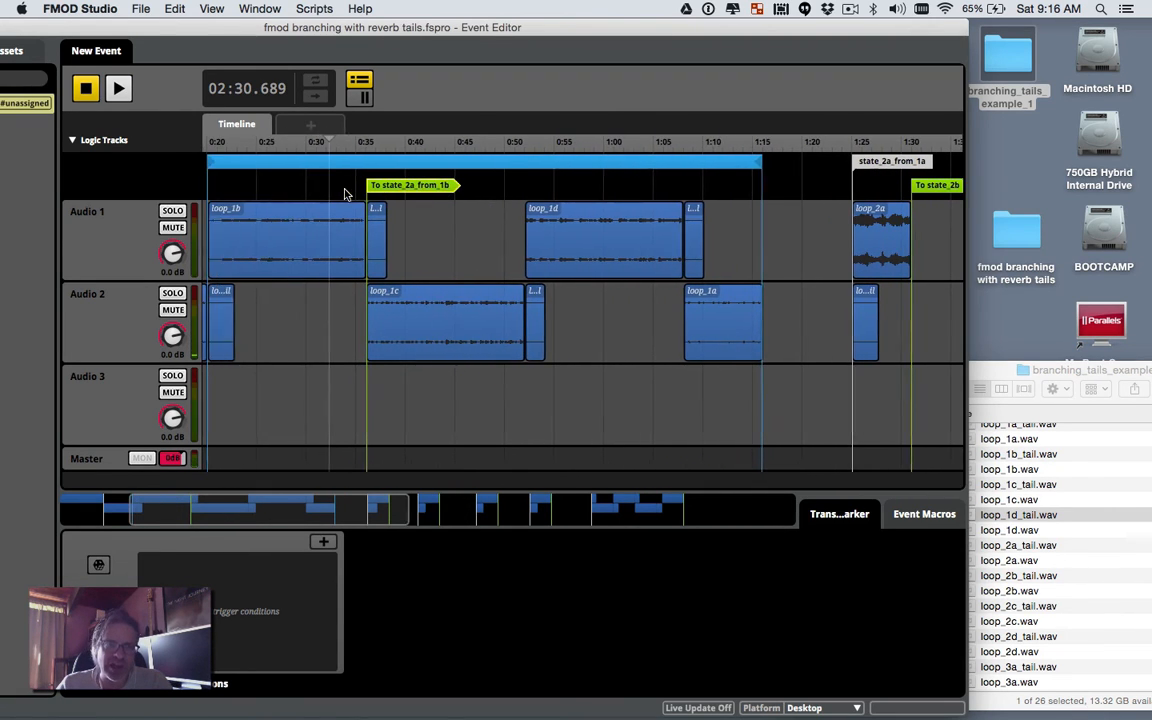
Step: Maximize the Event Editor and add a 'location' parameter ranging from 0 to 1
{"action": "double_click", "coordinate": [367, 33]}
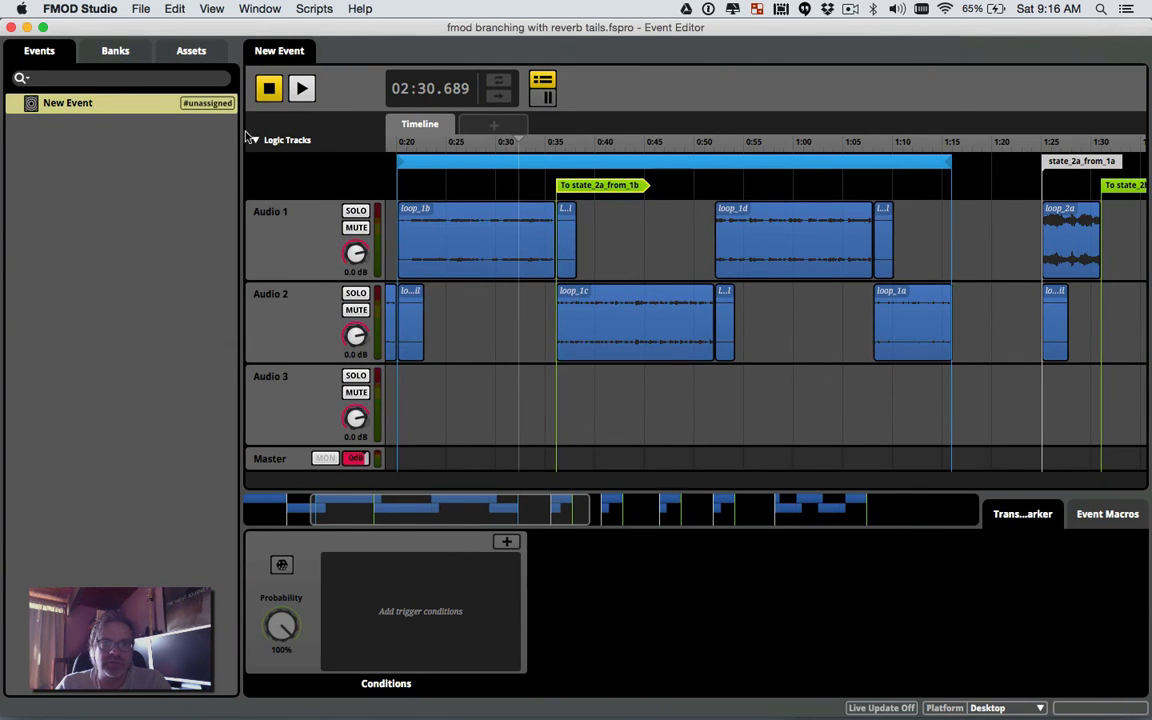
{"action": "left_click_drag", "start_coordinate": [242, 175], "coordinate": [161, 177]}
{"action": "left_click", "coordinate": [435, 124]}
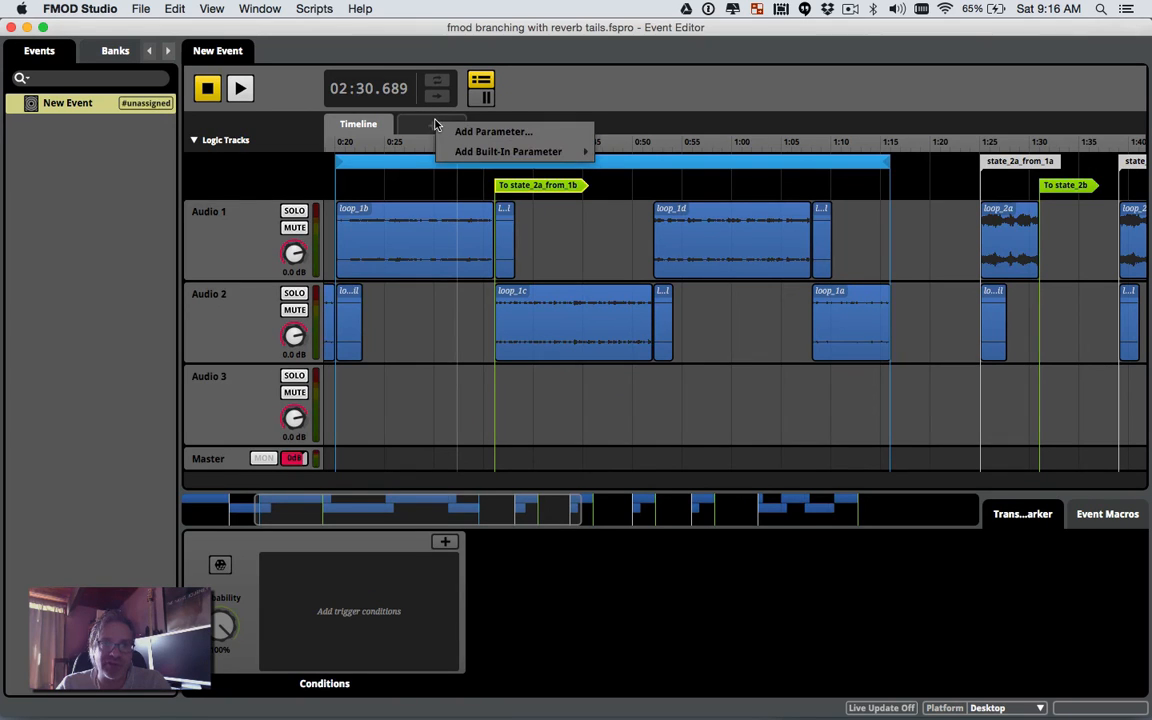
{"action": "left_click", "coordinate": [460, 131]}
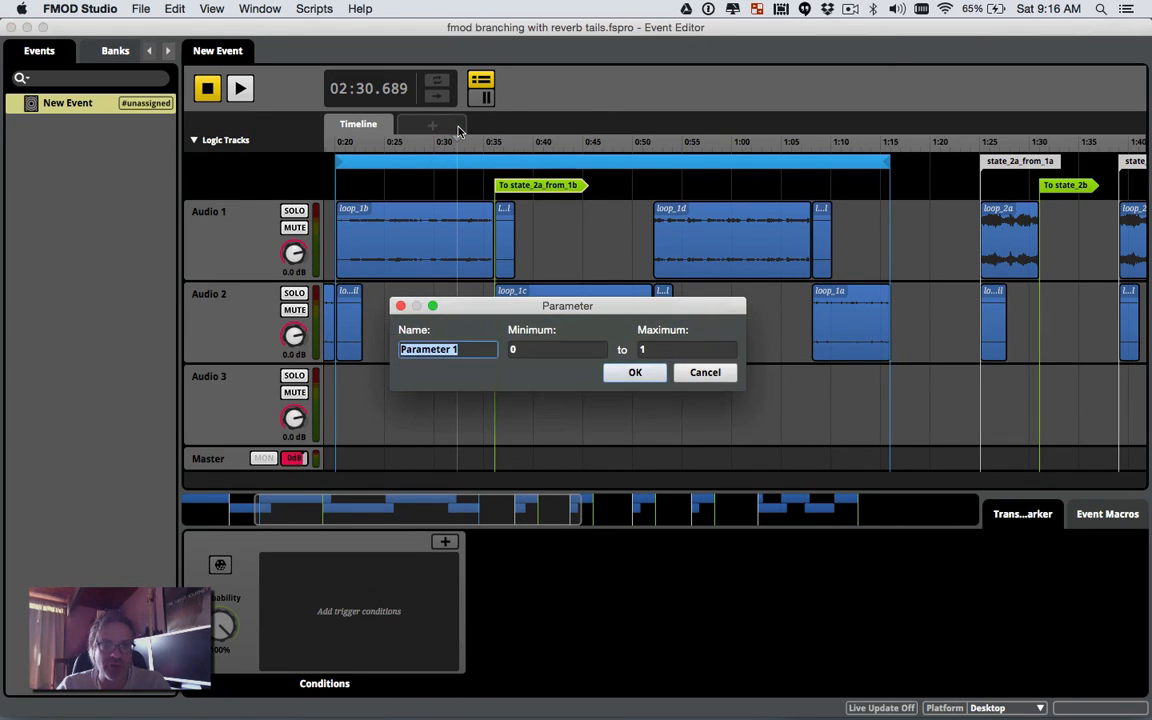
{"action": "type", "text": "location"}
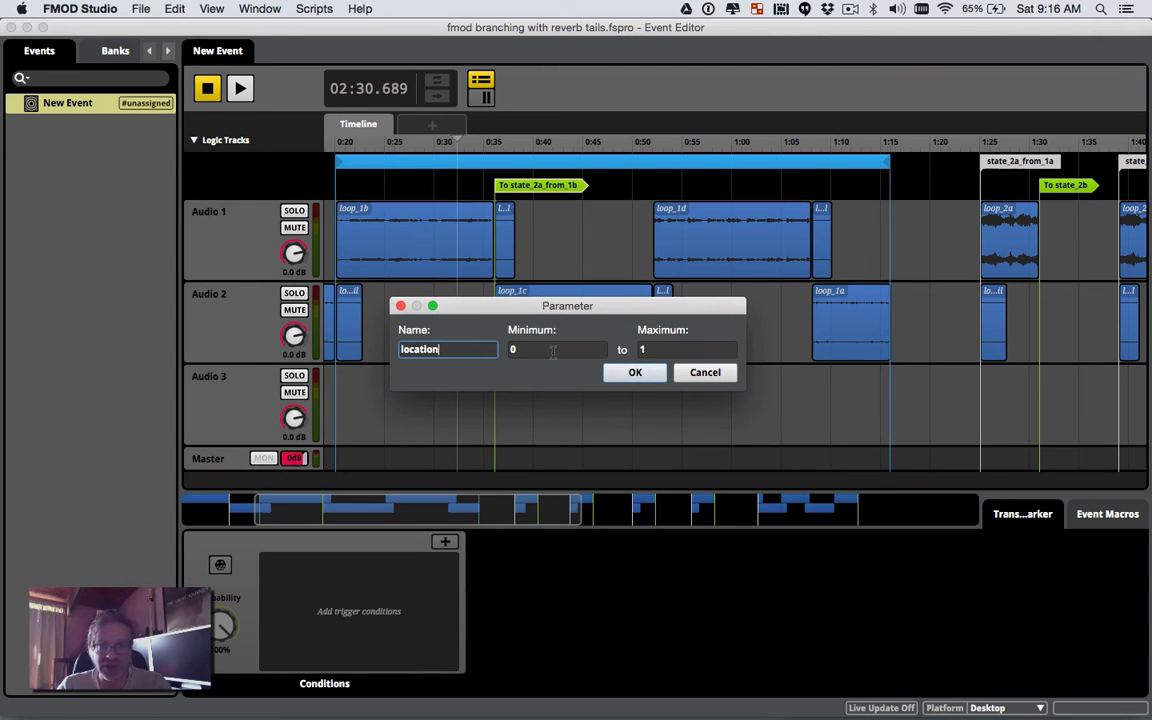
{"action": "left_click", "coordinate": [636, 372]}
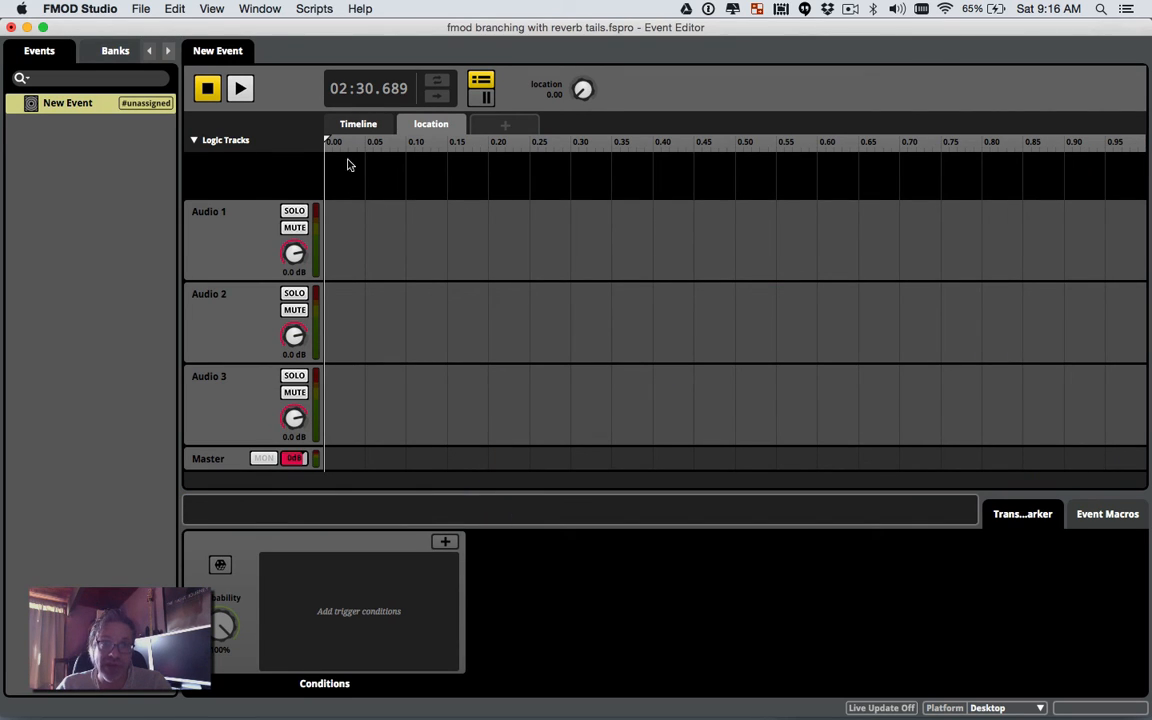
Step: Try several location values (0.66, 0.43, 0.57, 0.64, 0.48), leaving it at 0.32
{"action": "left_click_drag", "start_coordinate": [330, 145], "coordinate": [868, 131]}
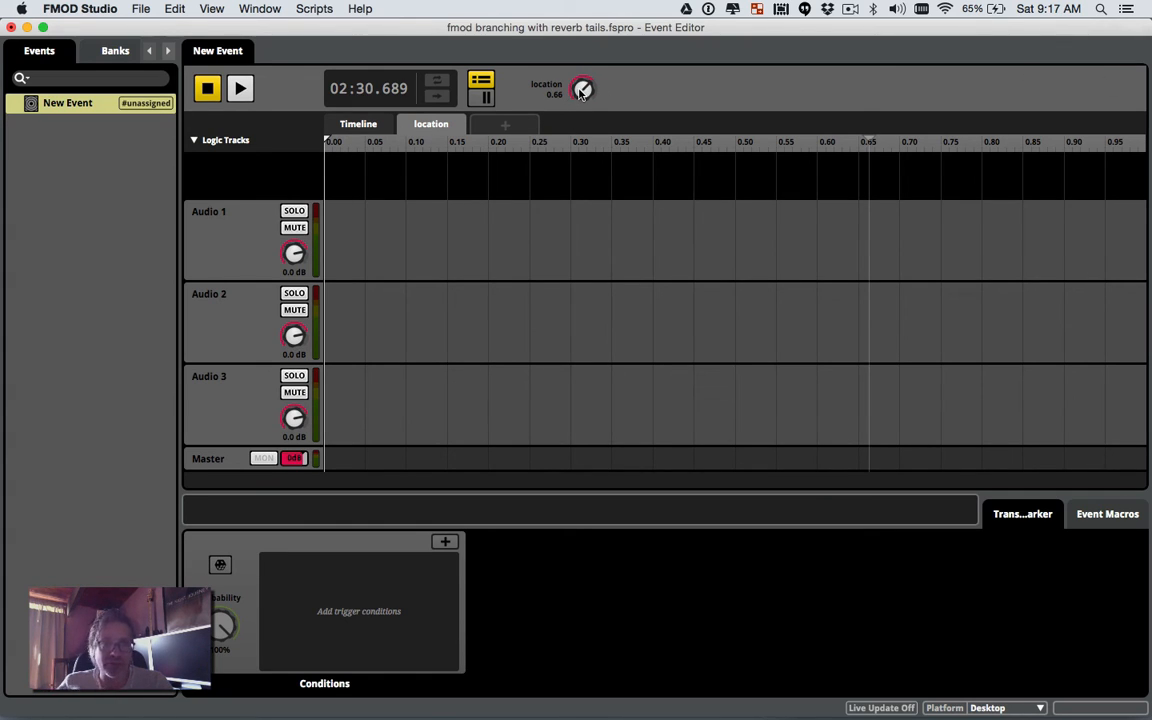
{"action": "left_click_drag", "start_coordinate": [580, 91], "coordinate": [580, 149]}
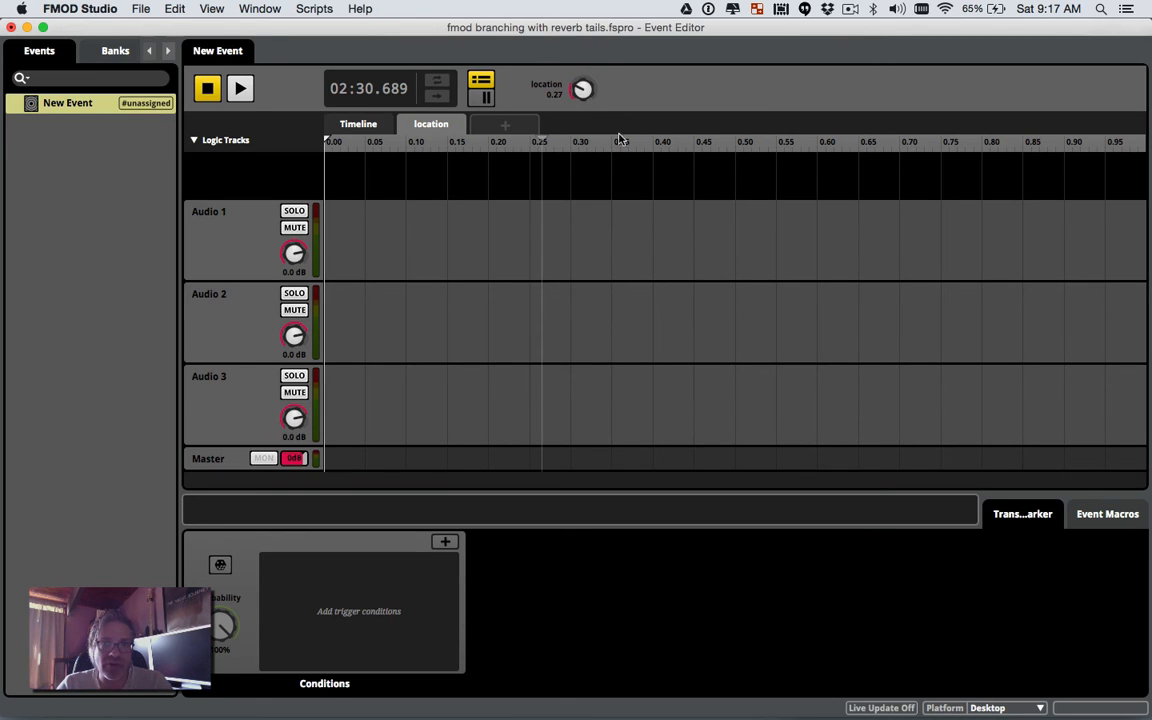
{"action": "left_click", "coordinate": [676, 149]}
{"action": "left_click", "coordinate": [796, 149]}
{"action": "left_click", "coordinate": [853, 146]}
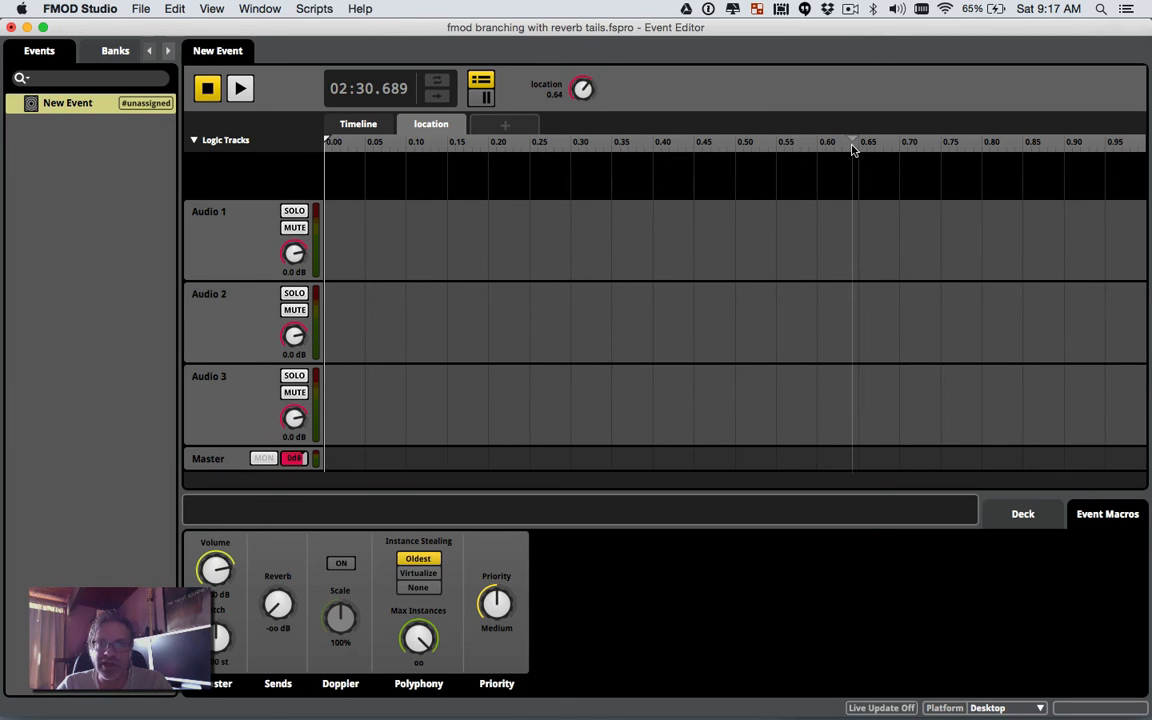
{"action": "left_click", "coordinate": [718, 145]}
{"action": "left_click", "coordinate": [586, 148]}
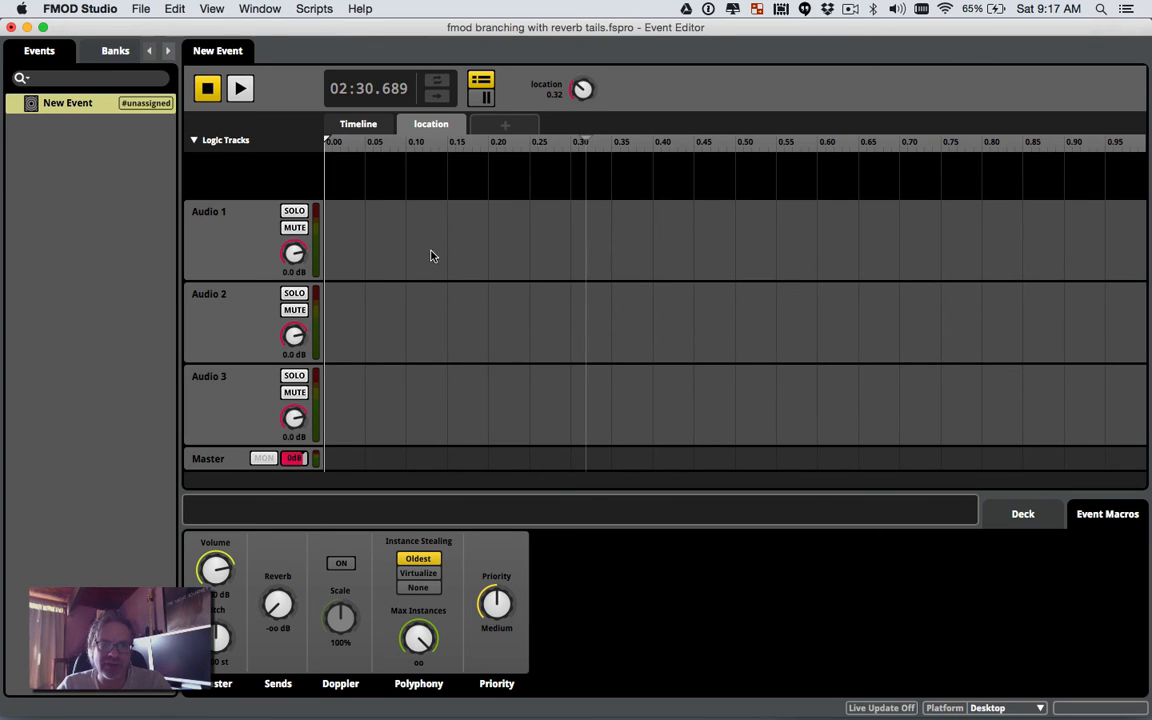
Step: Return to the Timeline and select the To state_2a_from_1b transition marker
{"action": "left_click", "coordinate": [359, 125]}
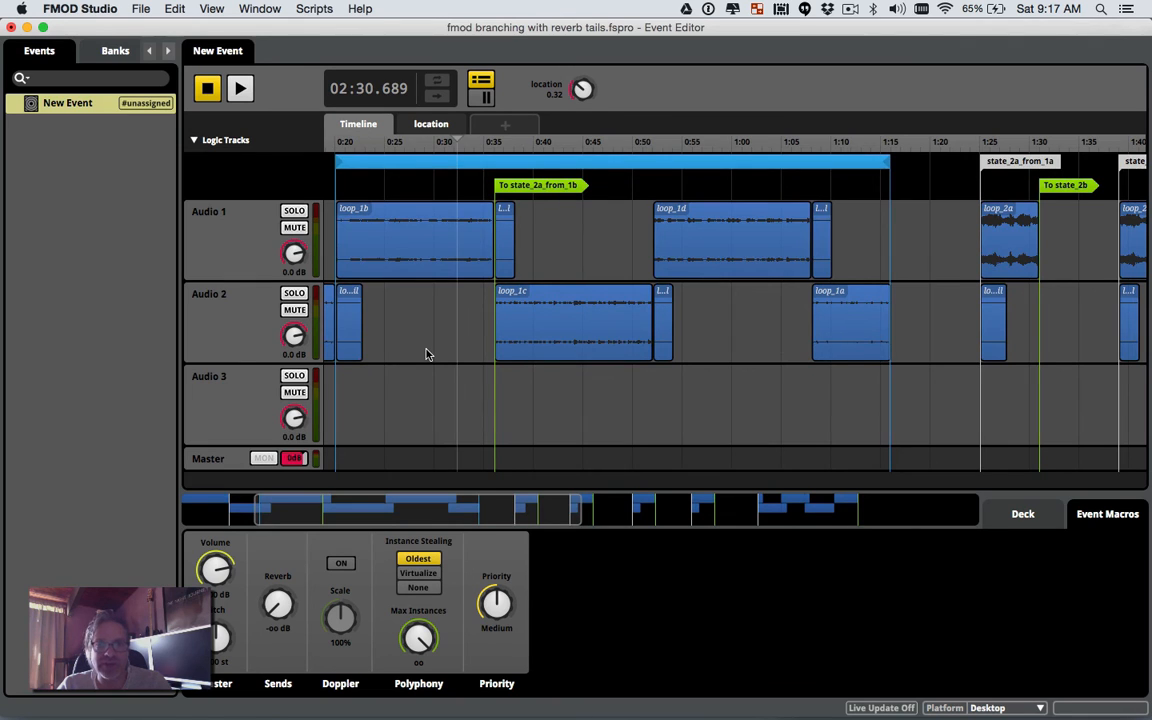
{"action": "scroll", "coordinate": [426, 354], "scroll_direction": "left", "scroll_amount": 5}
{"action": "left_click", "coordinate": [620, 190]}
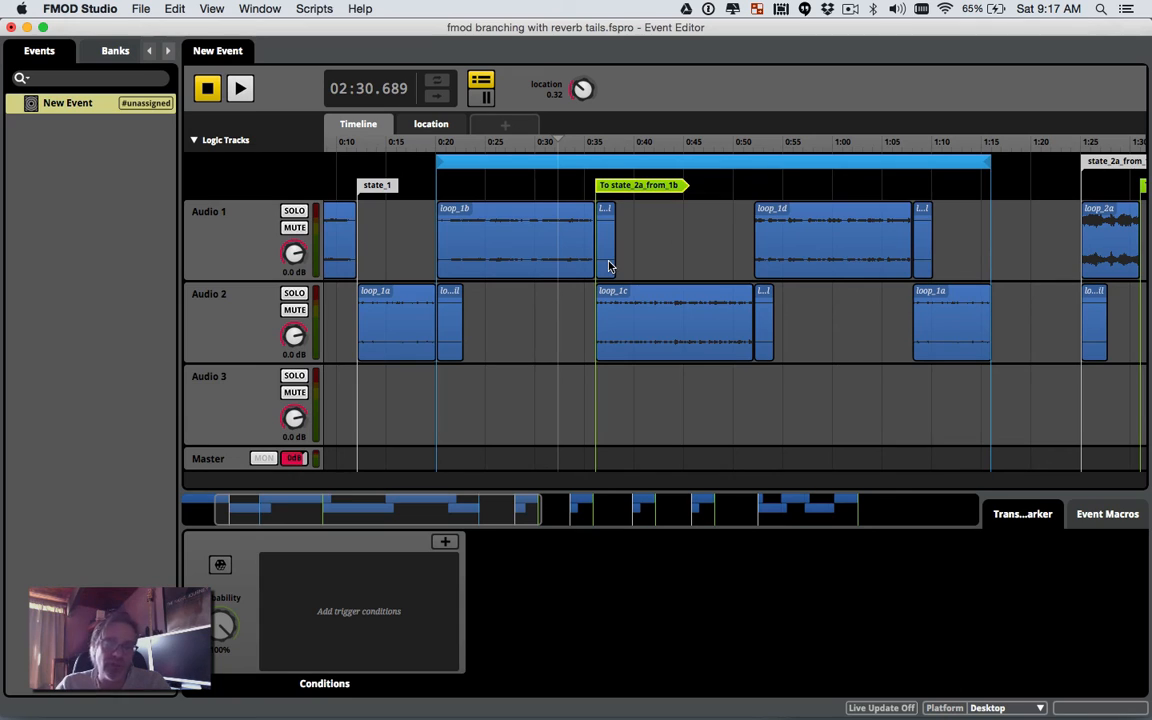
Step: Add a location trigger condition to the transition, spanning 0.20 to 1.00
{"action": "left_click", "coordinate": [445, 543]}
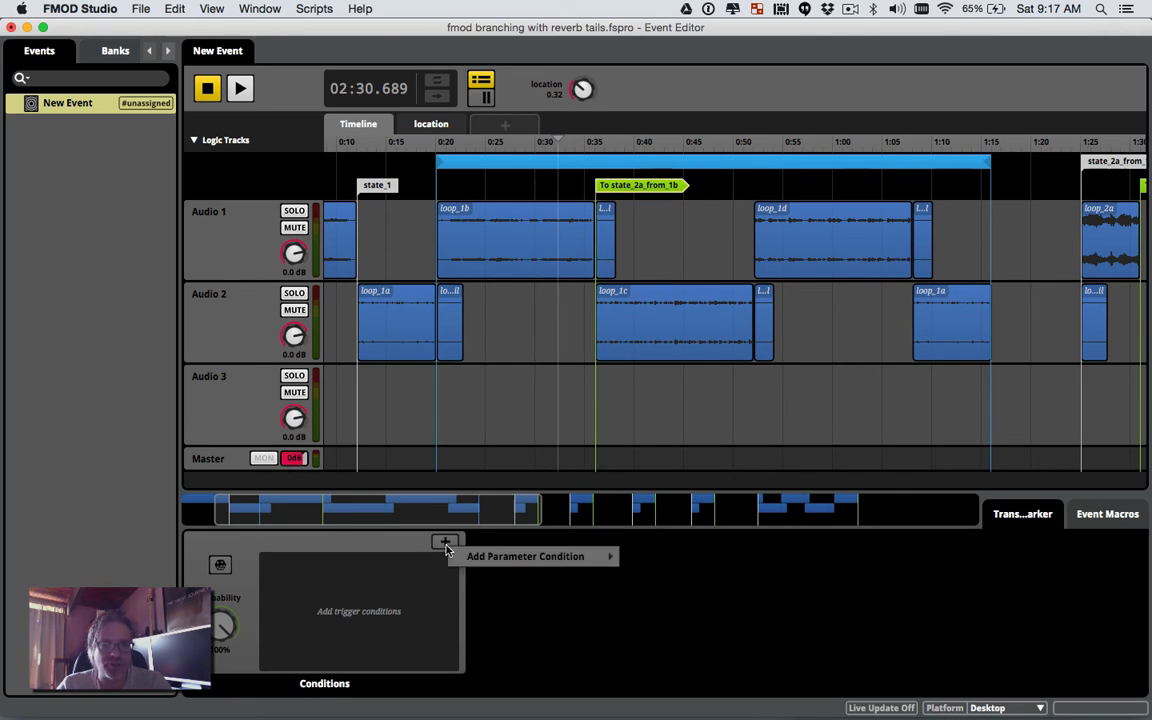
{"action": "mouse_move", "coordinate": [470, 556]}
{"action": "left_click", "coordinate": [657, 558]}
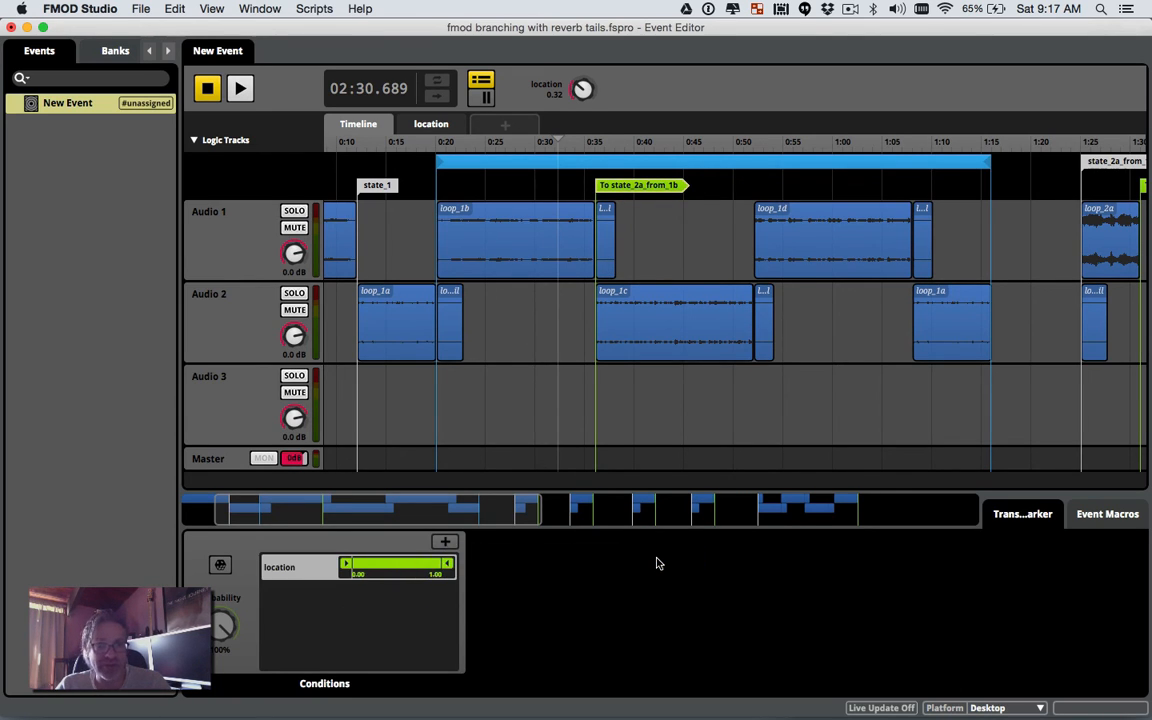
{"action": "left_click_drag", "start_coordinate": [345, 569], "coordinate": [362, 569]}
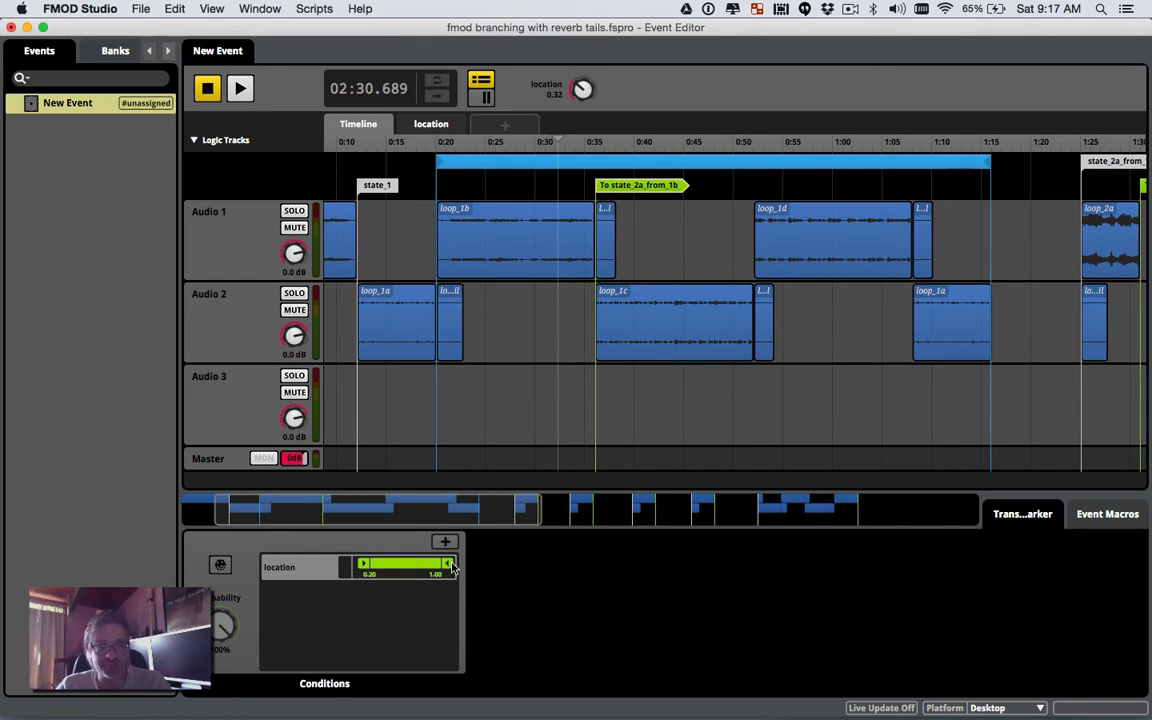
Step: Copy the conditioned To state_2a_from_1b transition marker
{"action": "left_click", "coordinate": [676, 255]}
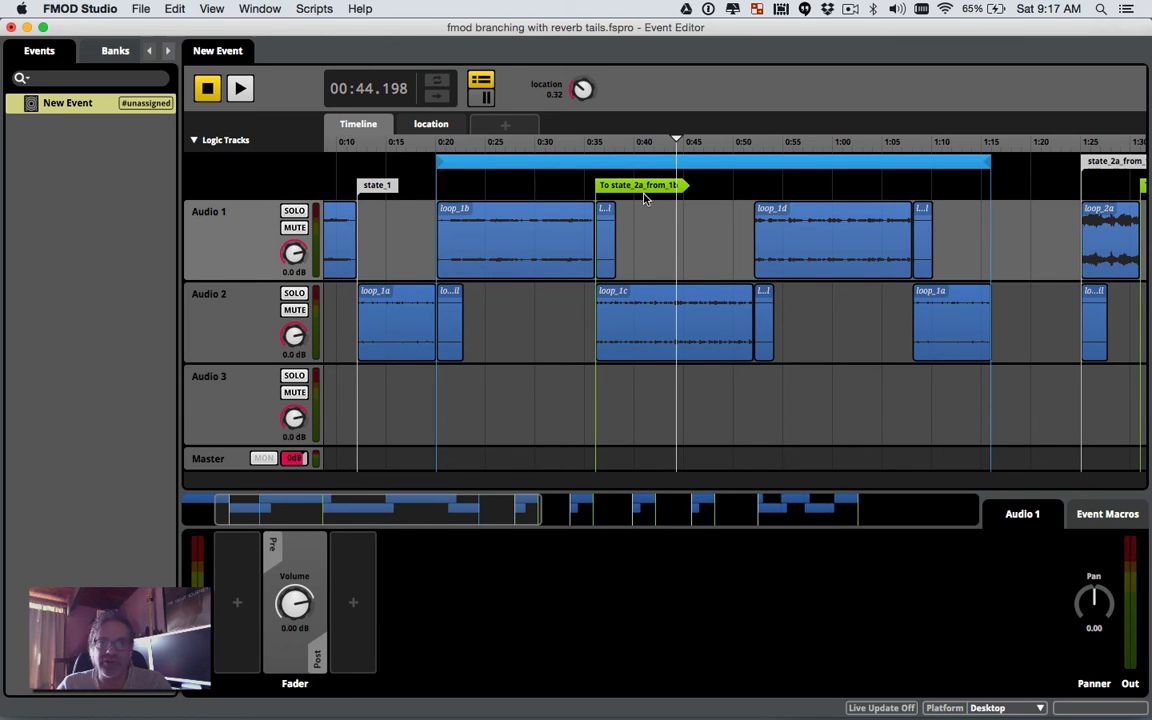
{"action": "right_click", "coordinate": [644, 193]}
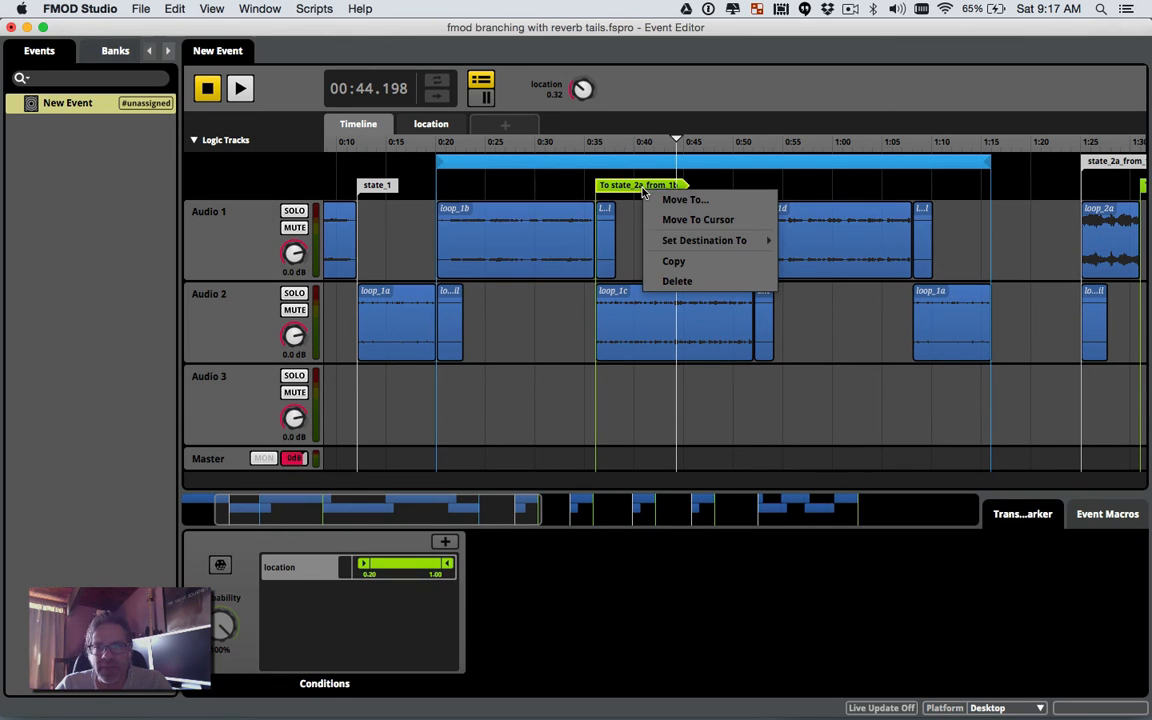
{"action": "left_click", "coordinate": [672, 262]}
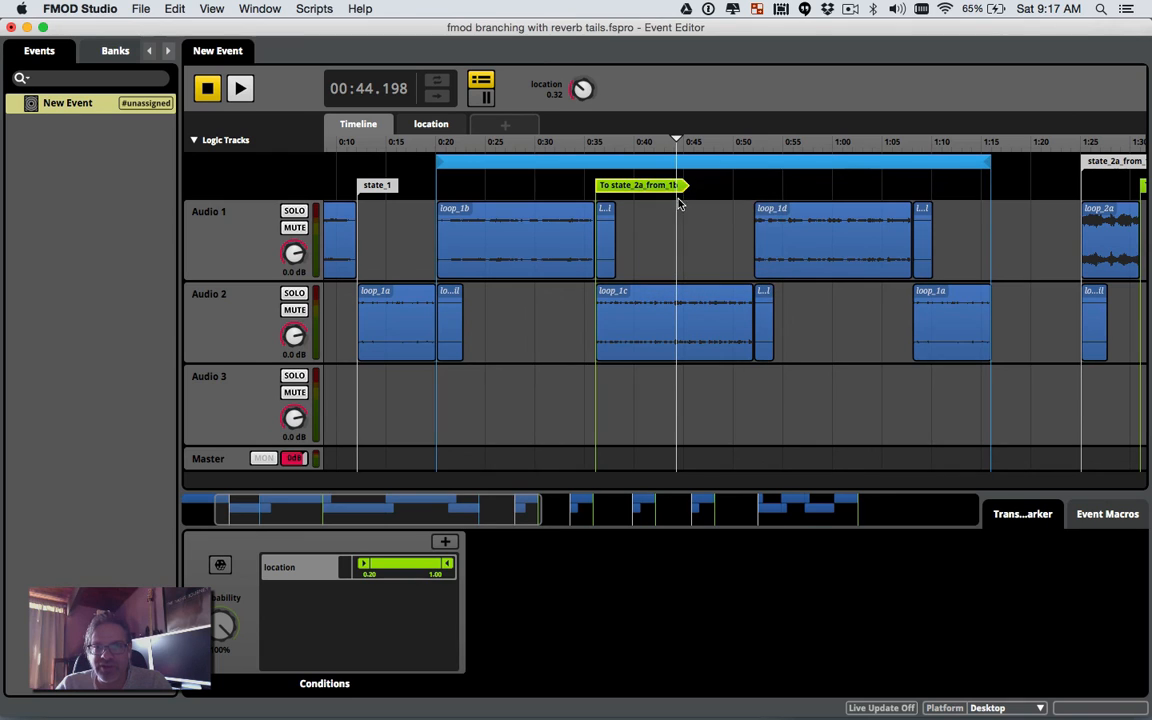
Step: Paste the marker at loop_1d's start, about 0:50, retargeted to state_2a_from_1c
{"action": "right_click", "coordinate": [730, 192]}
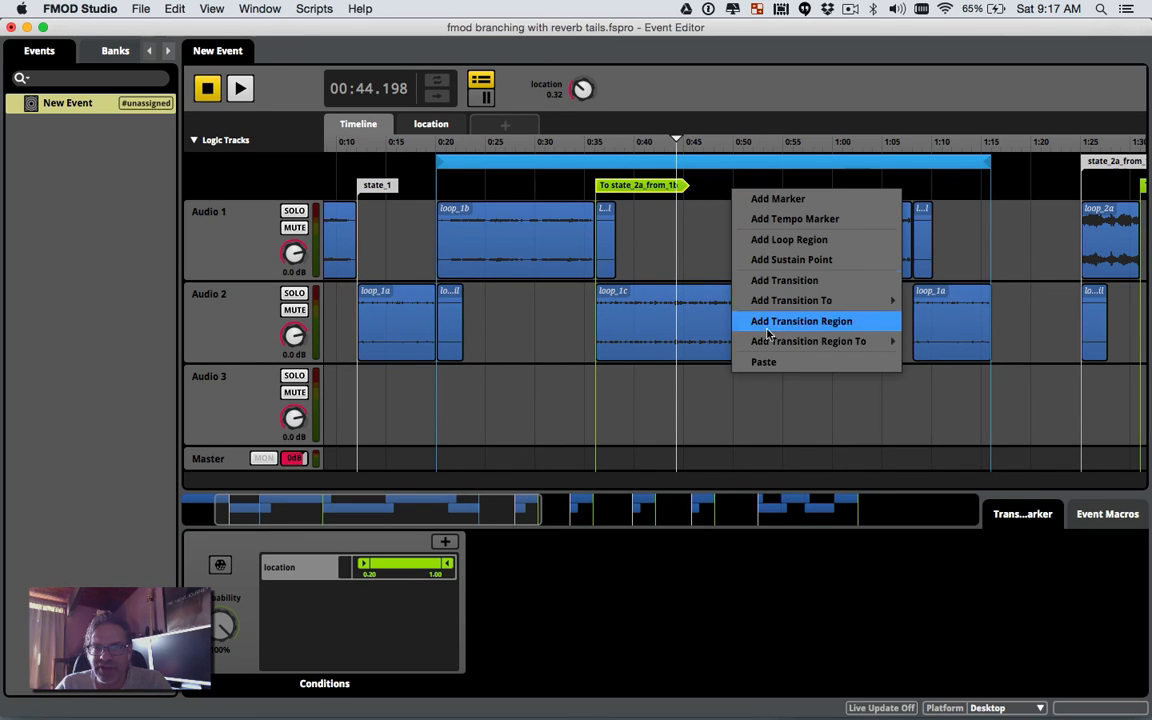
{"action": "left_click", "coordinate": [766, 362]}
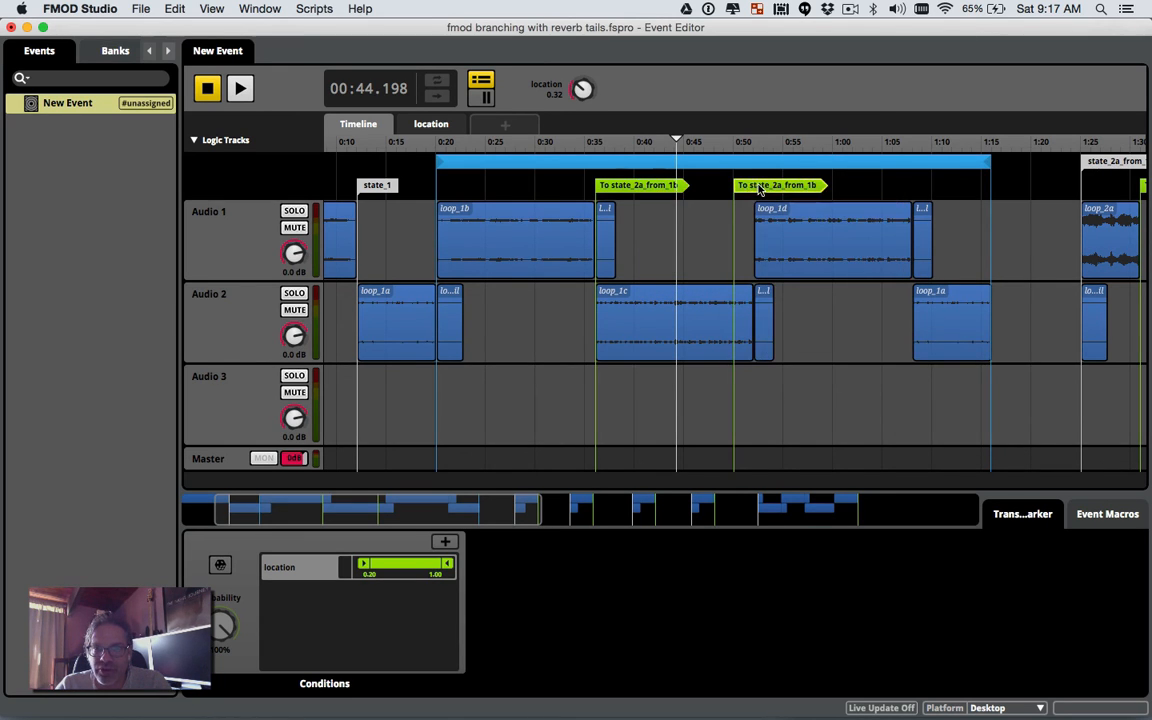
{"action": "left_click_drag", "start_coordinate": [748, 189], "coordinate": [767, 189]}
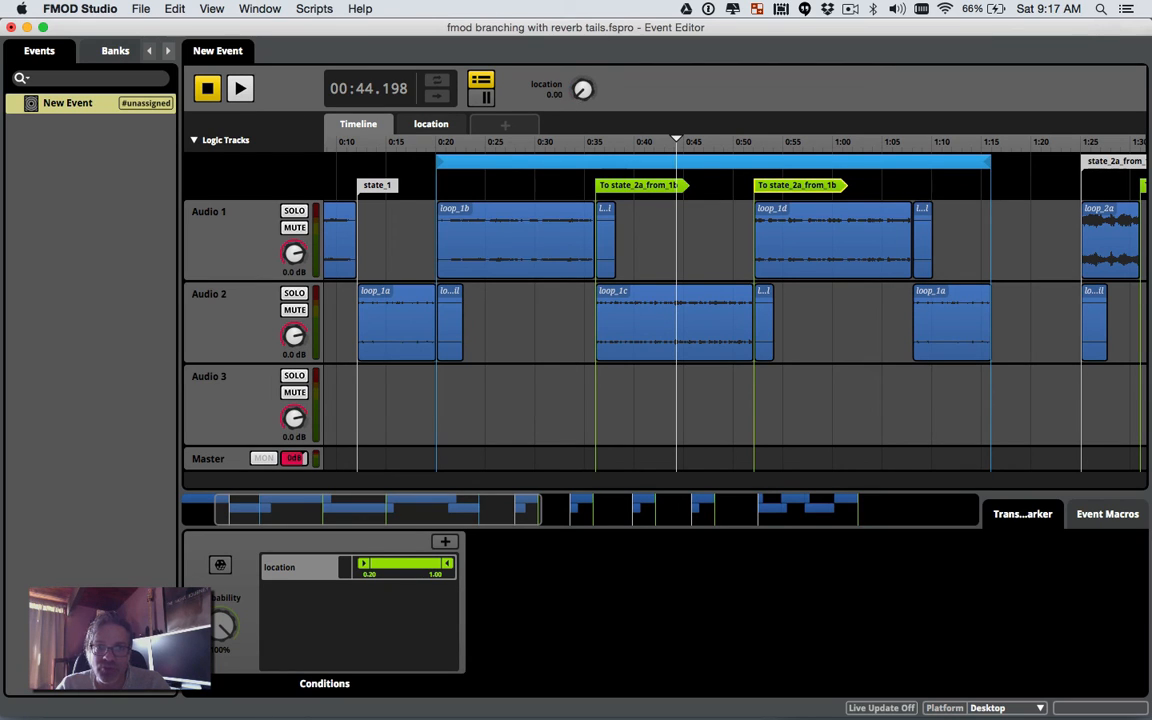
{"action": "right_click", "coordinate": [797, 192]}
{"action": "mouse_move", "coordinate": [823, 239]}
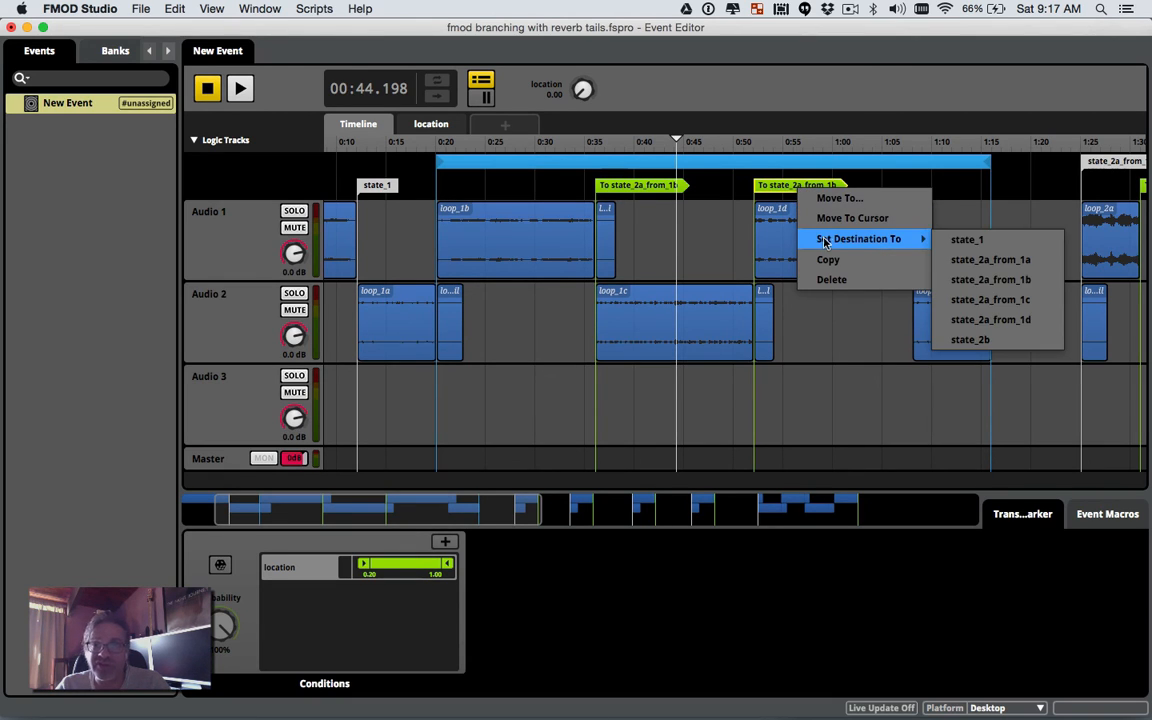
{"action": "left_click", "coordinate": [952, 299]}
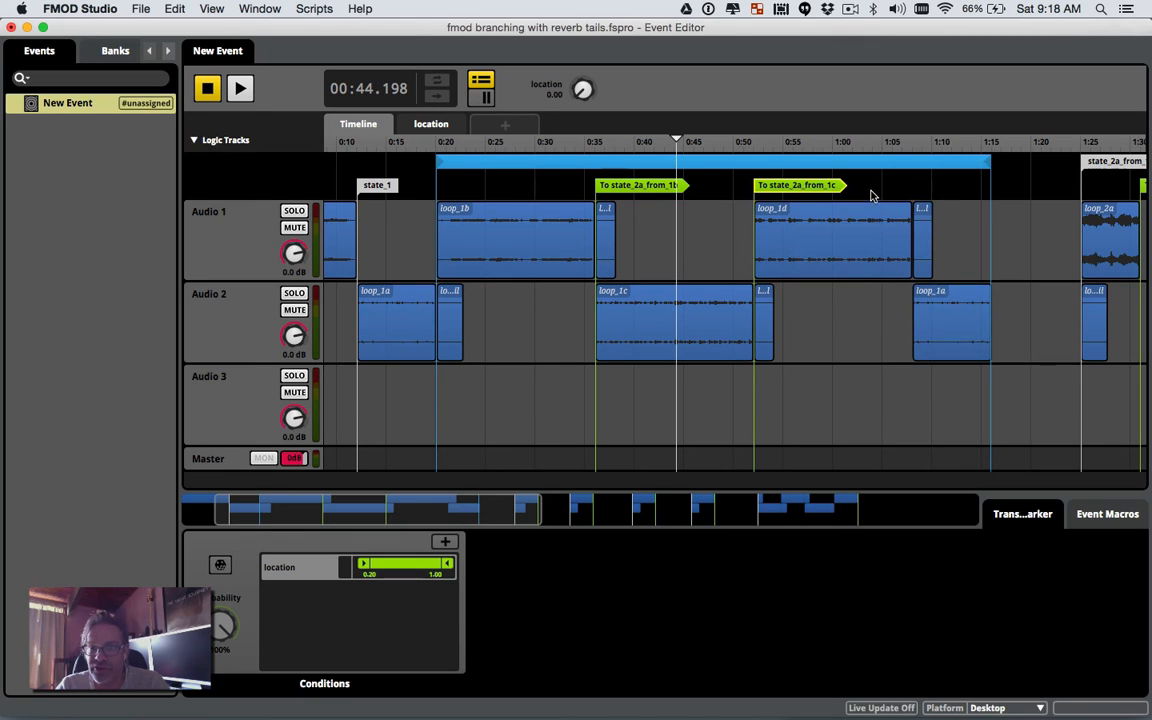
Step: Paste another marker near 1:07 and retarget it to state_2a_from_1d
{"action": "right_click", "coordinate": [888, 190]}
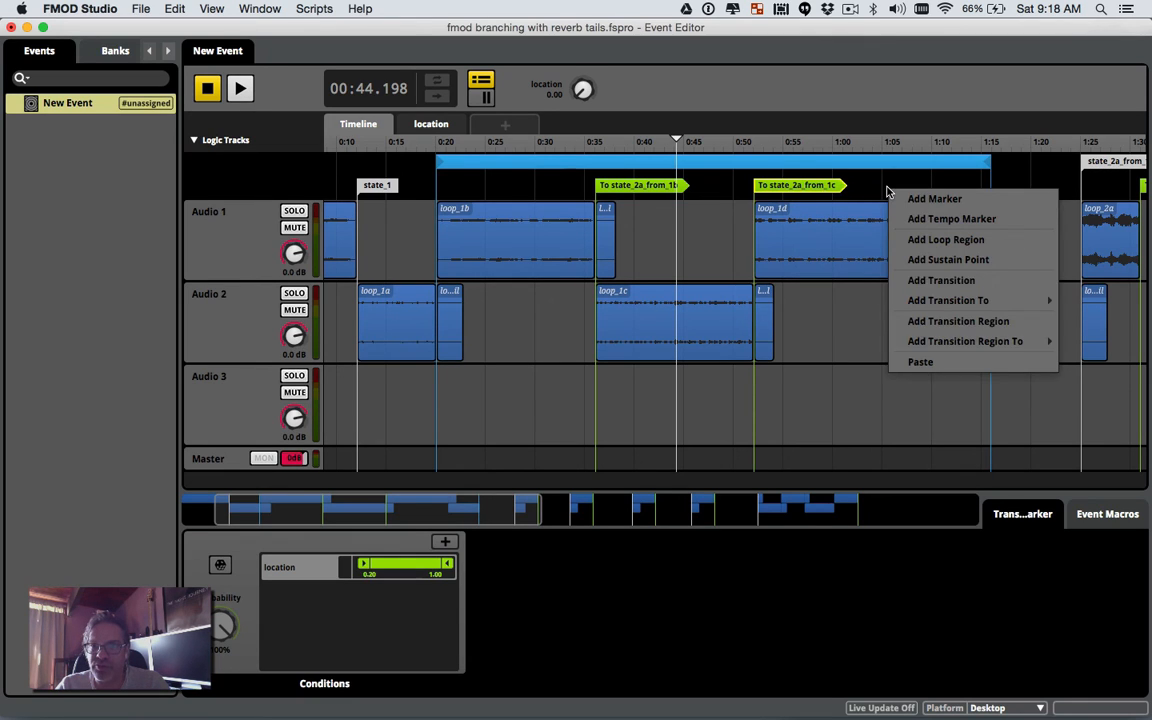
{"action": "left_click", "coordinate": [921, 362]}
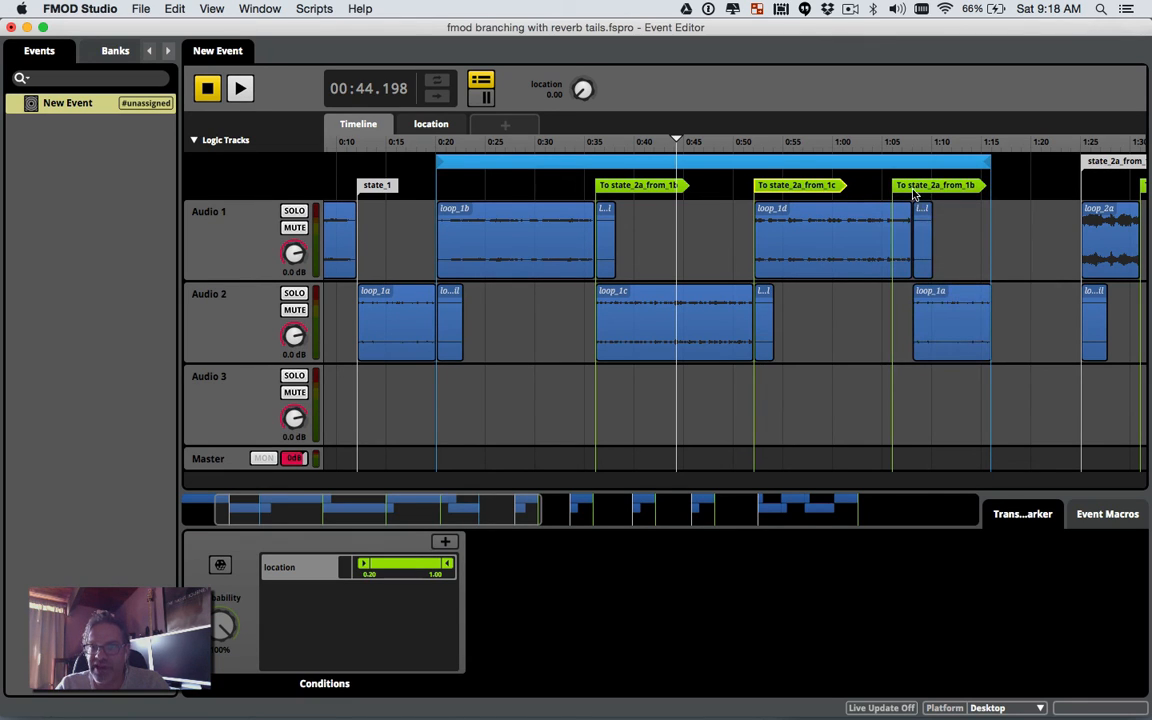
{"action": "left_click_drag", "start_coordinate": [912, 190], "coordinate": [936, 189]}
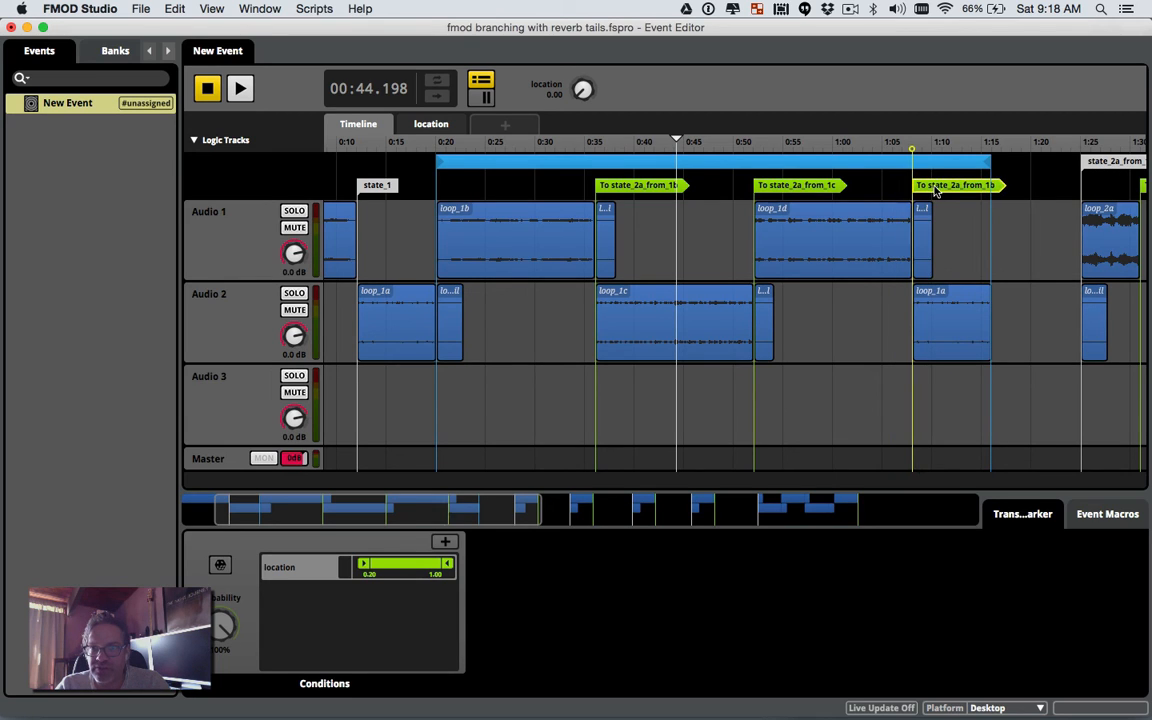
{"action": "right_click", "coordinate": [936, 189]}
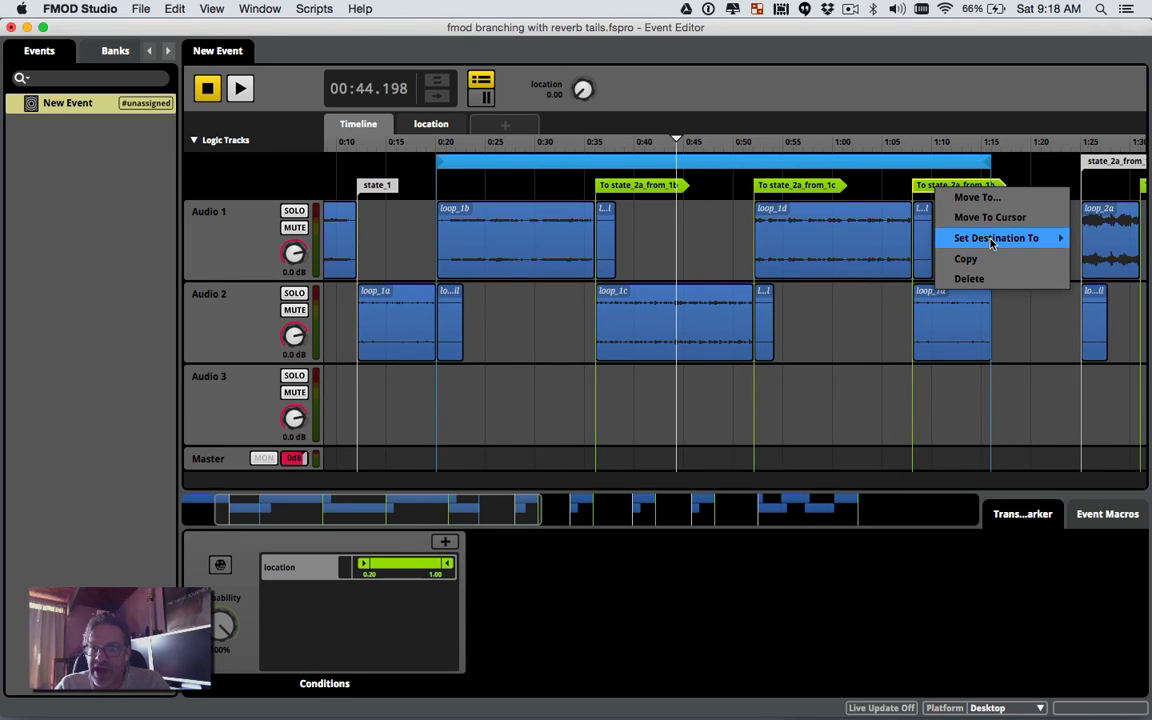
{"action": "mouse_move", "coordinate": [991, 244]}
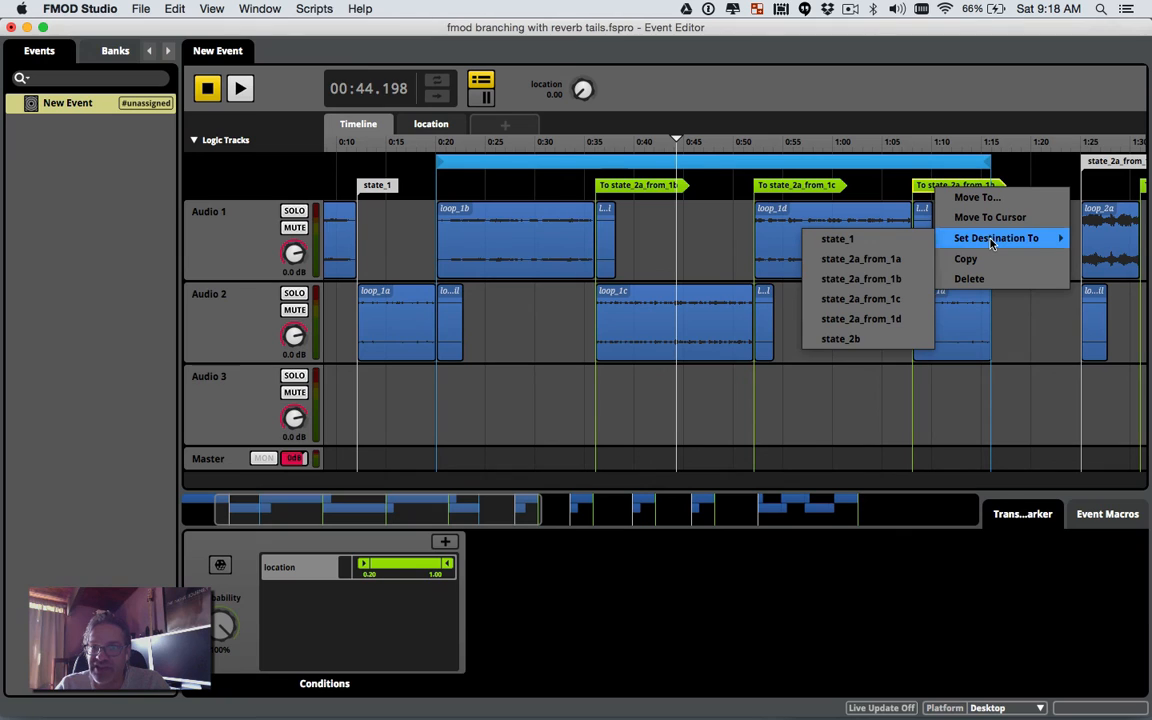
{"action": "left_click", "coordinate": [880, 320]}
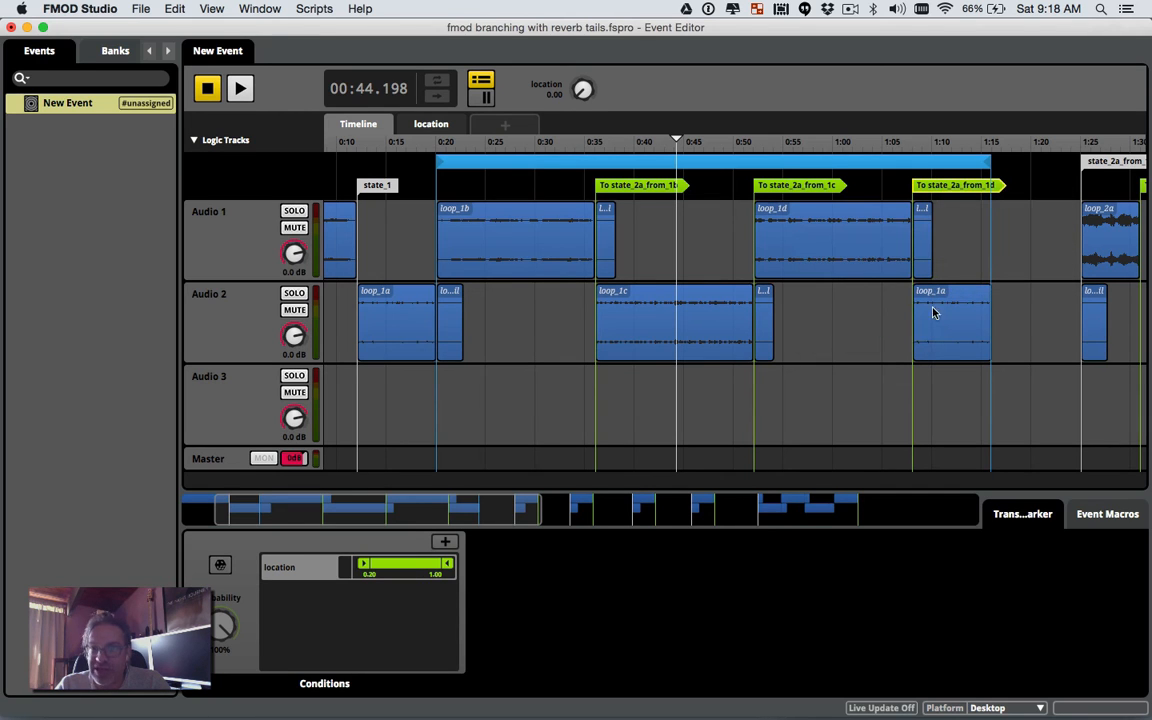
{"action": "scroll", "coordinate": [1015, 301], "scroll_direction": "right", "scroll_amount": 5}
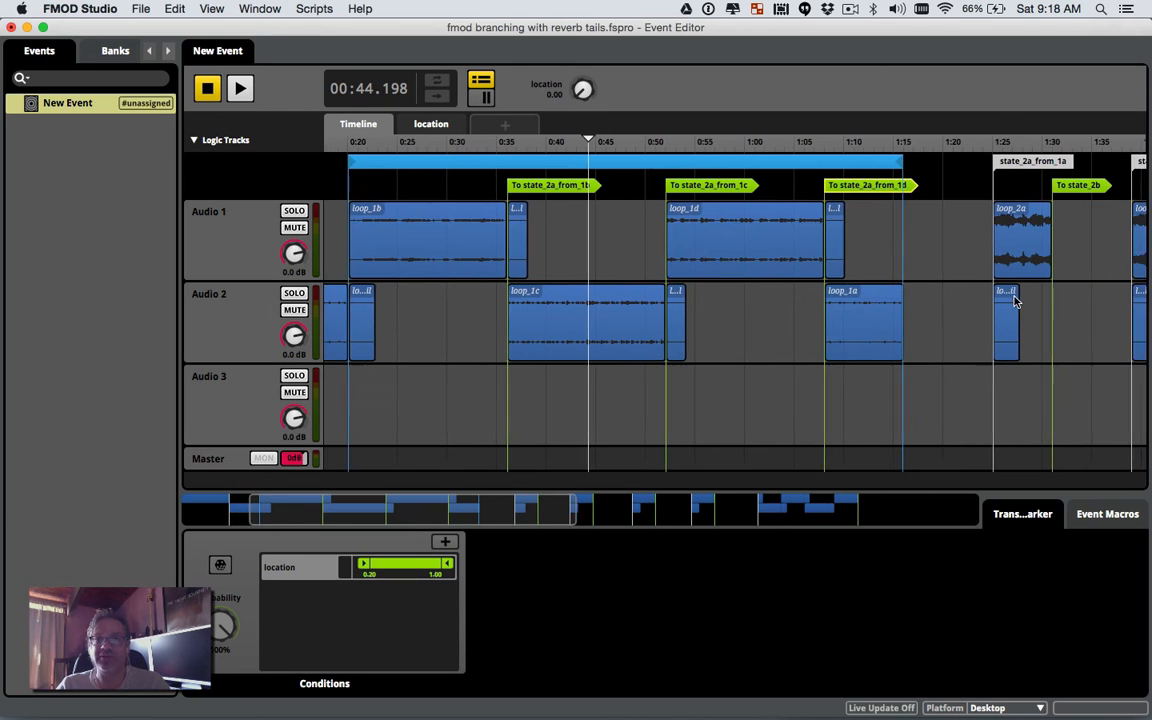
{"action": "scroll", "coordinate": [1015, 301], "scroll_direction": "left", "scroll_amount": 2}
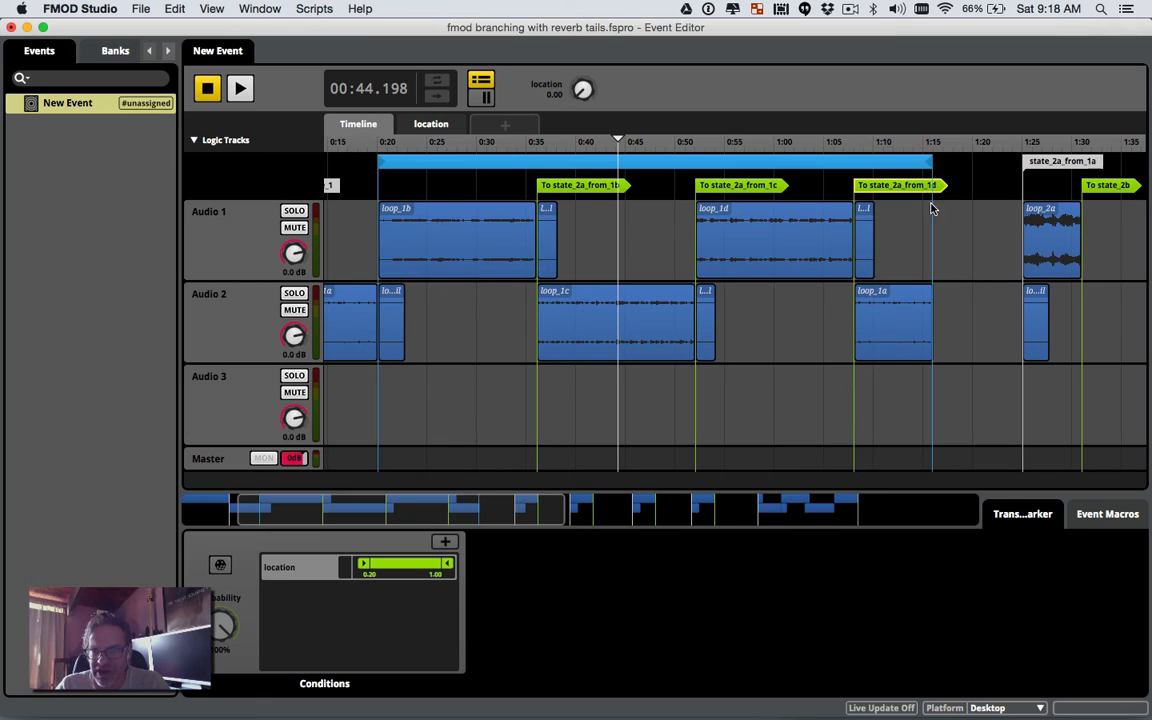
Step: Add a To state_2a_from_1a transition aligned exactly at 0:20
{"action": "right_click", "coordinate": [388, 193]}
{"action": "mouse_move", "coordinate": [458, 313]}
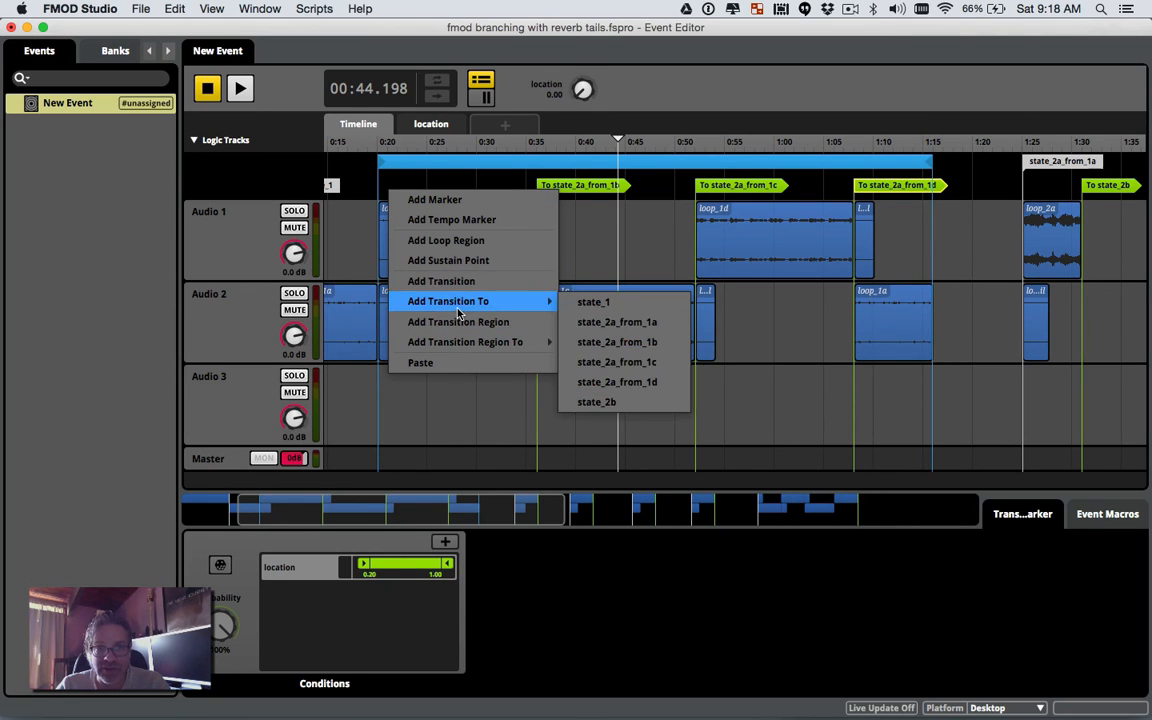
{"action": "left_click", "coordinate": [596, 322]}
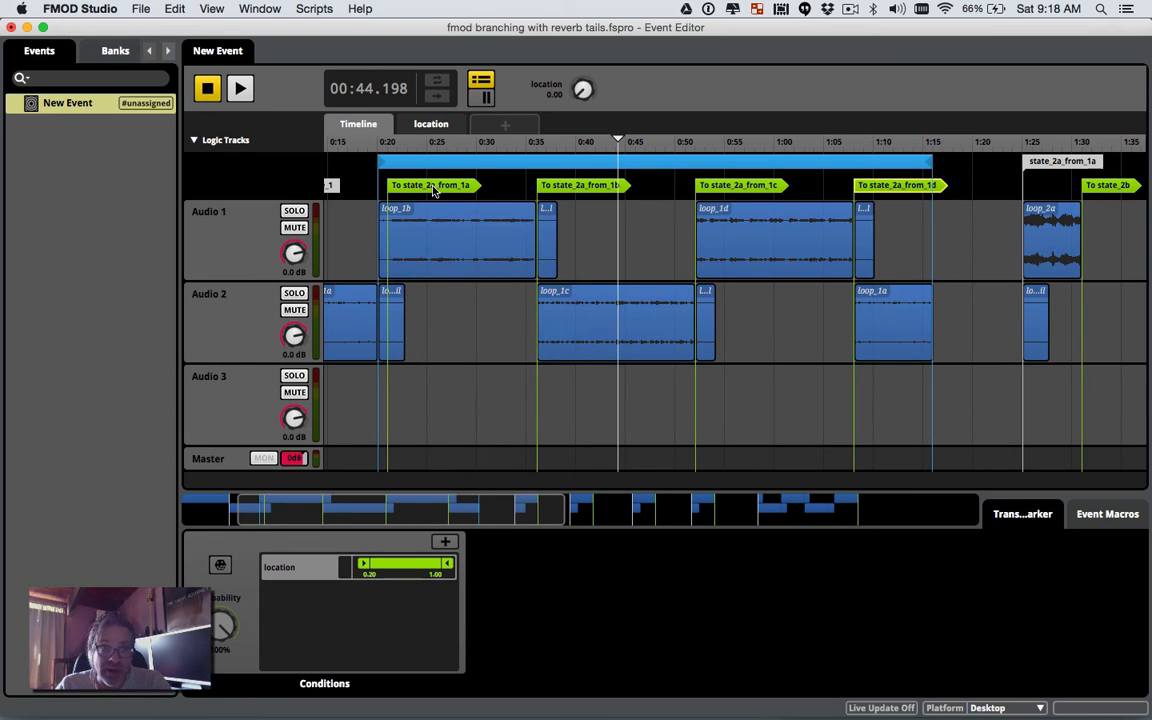
{"action": "left_click_drag", "start_coordinate": [433, 191], "coordinate": [423, 192]}
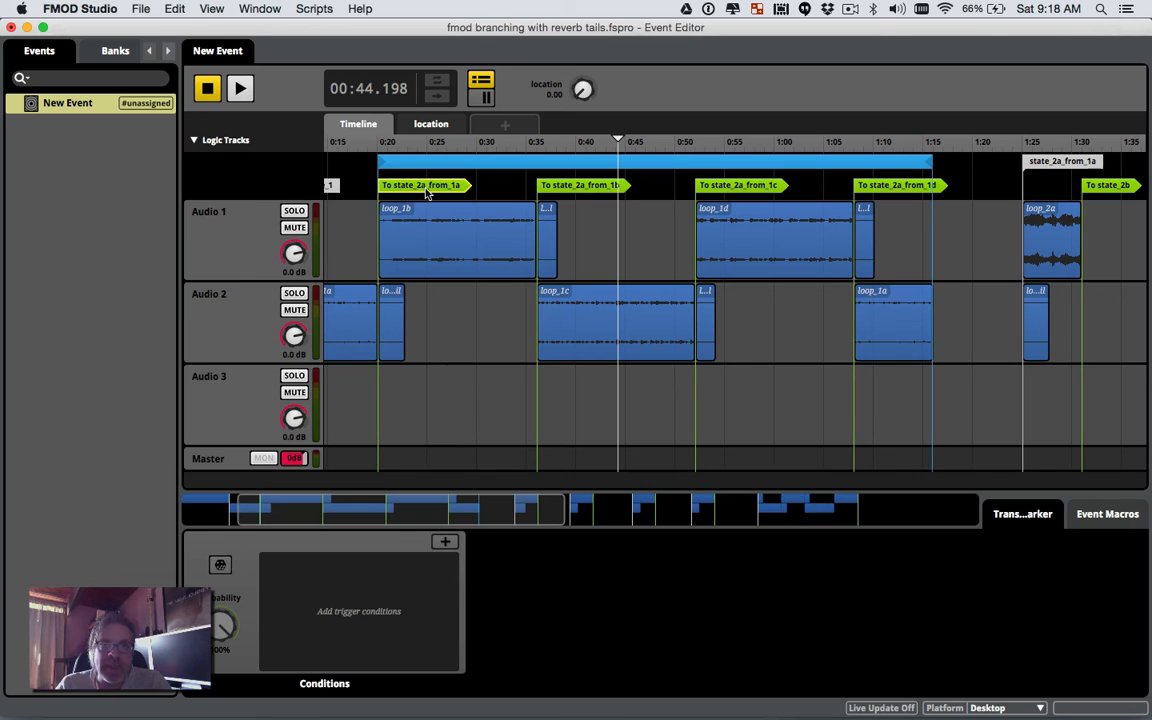
Step: Give the transition a location condition from 0.20 to 1.00
{"action": "left_click", "coordinate": [445, 541]}
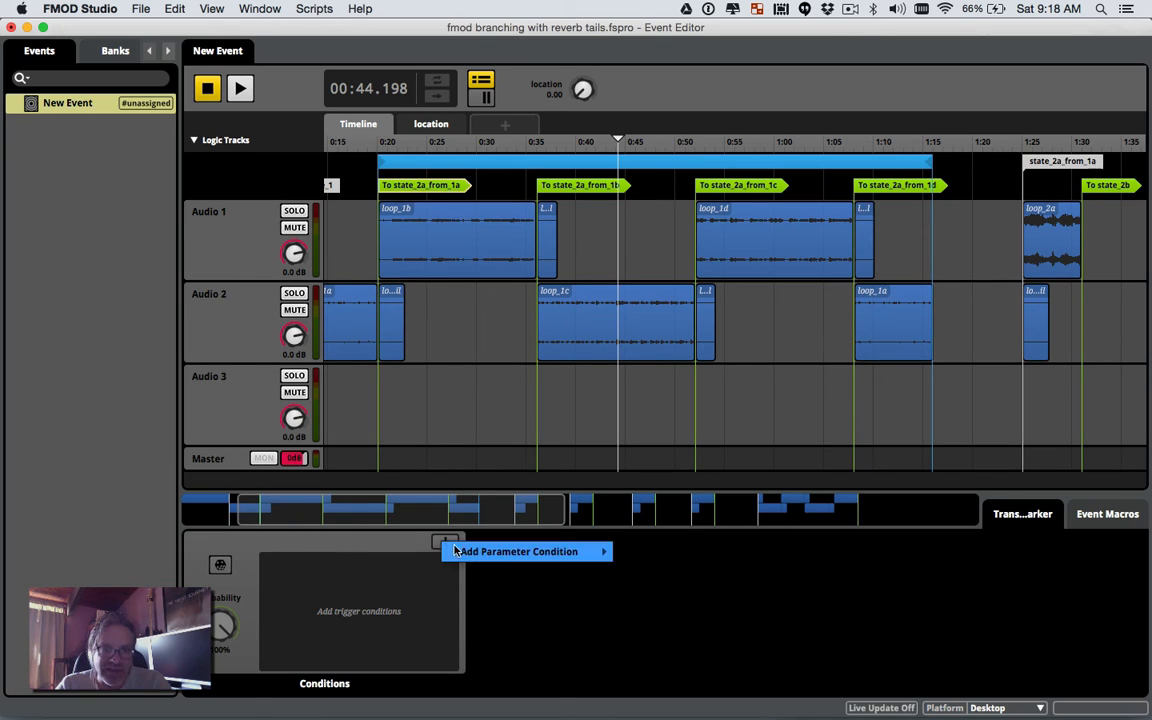
{"action": "mouse_move", "coordinate": [590, 551]}
{"action": "left_click", "coordinate": [651, 551]}
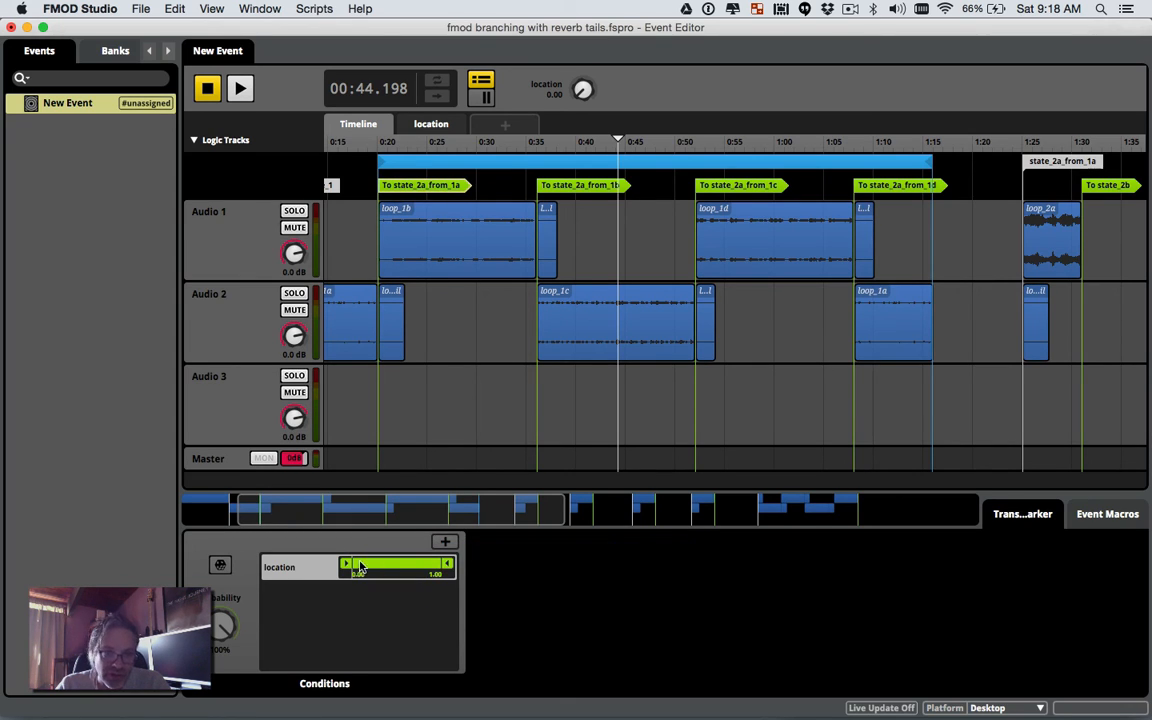
{"action": "left_click_drag", "start_coordinate": [345, 566], "coordinate": [364, 566]}
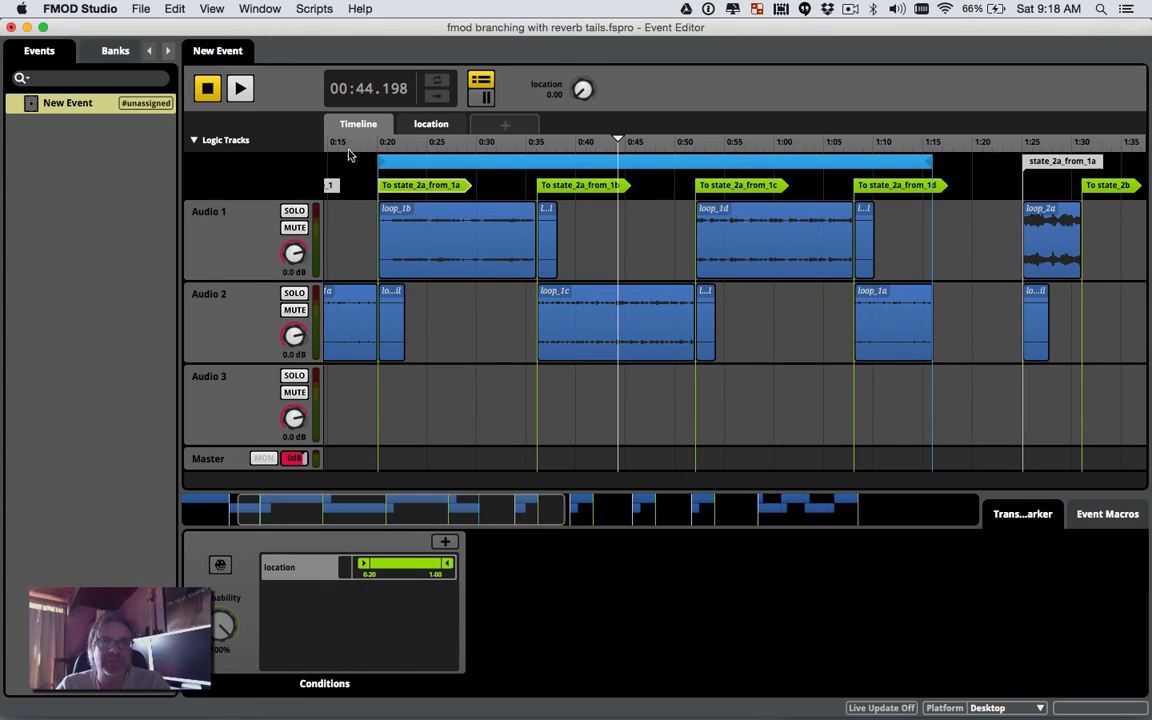
Step: Reset the playhead to 0:00, play the event, and turn up the system volume
{"action": "left_click", "coordinate": [208, 88]}
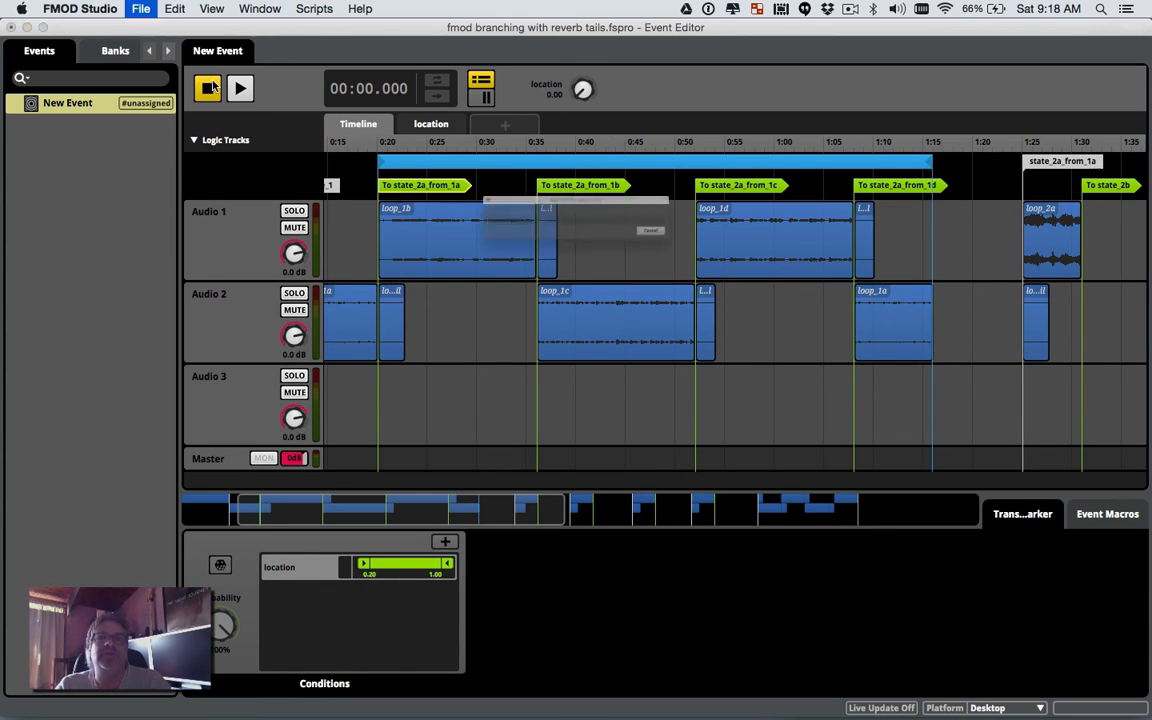
{"action": "scroll", "coordinate": [551, 232], "scroll_direction": "right", "scroll_amount": 15}
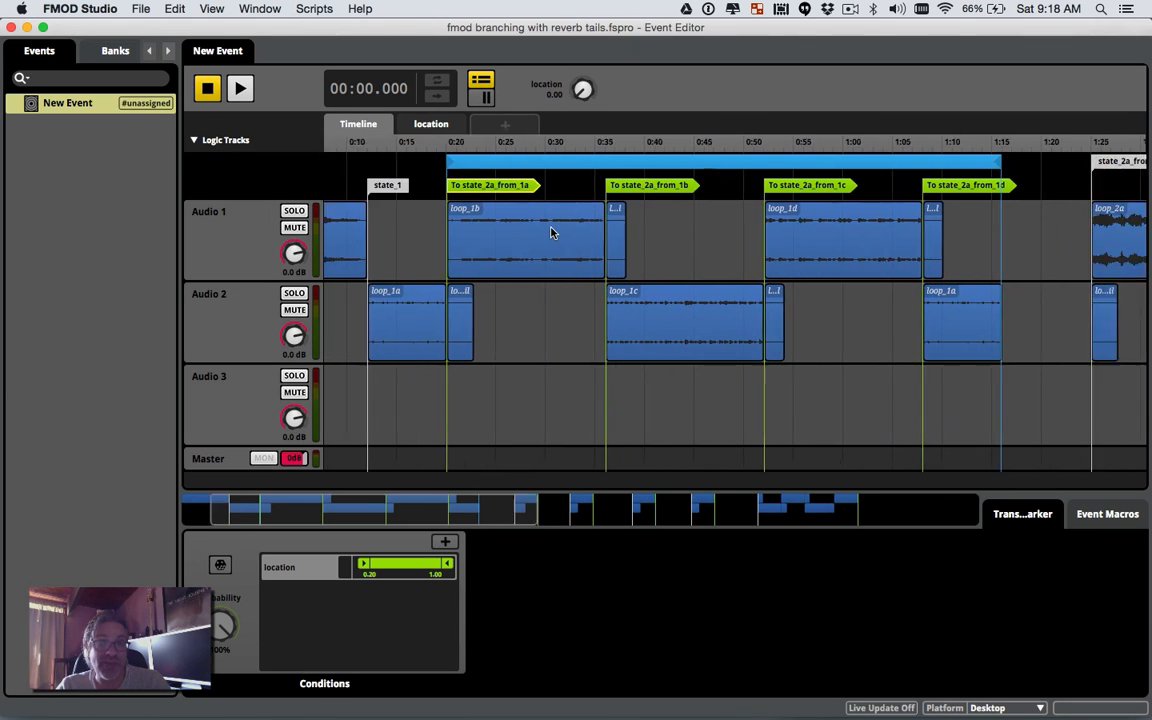
{"action": "scroll", "coordinate": [551, 232], "scroll_direction": "left", "scroll_amount": 7}
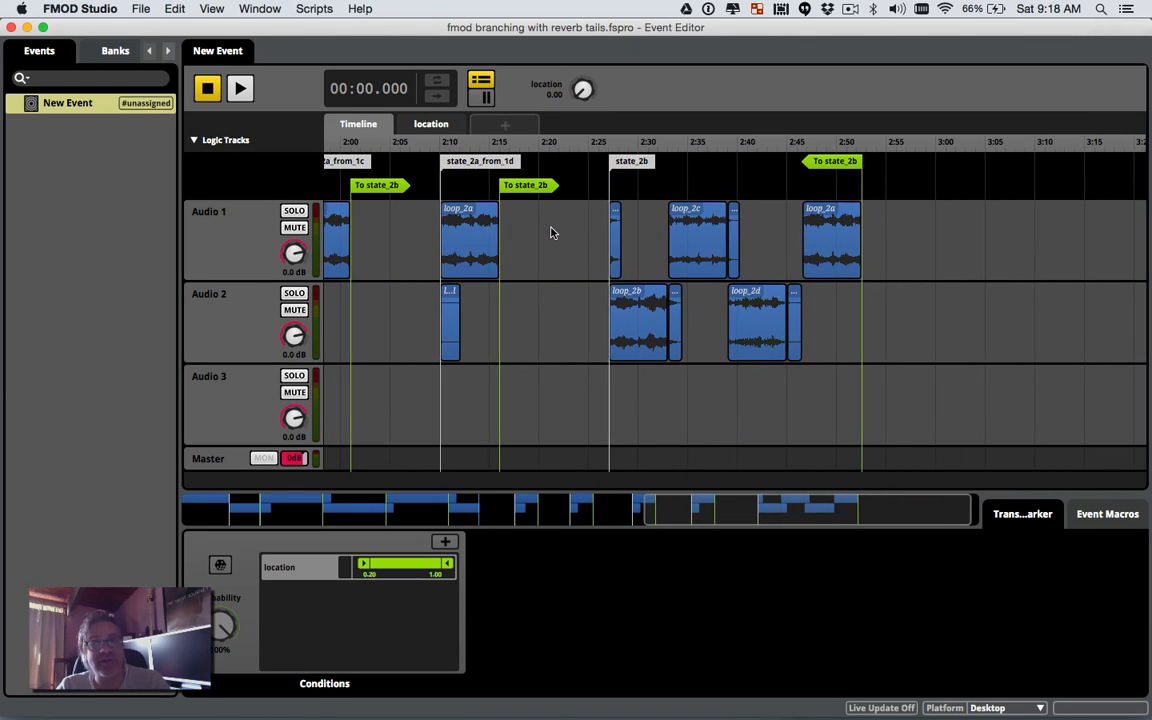
{"action": "scroll", "coordinate": [551, 232], "scroll_direction": "left", "scroll_amount": 12}
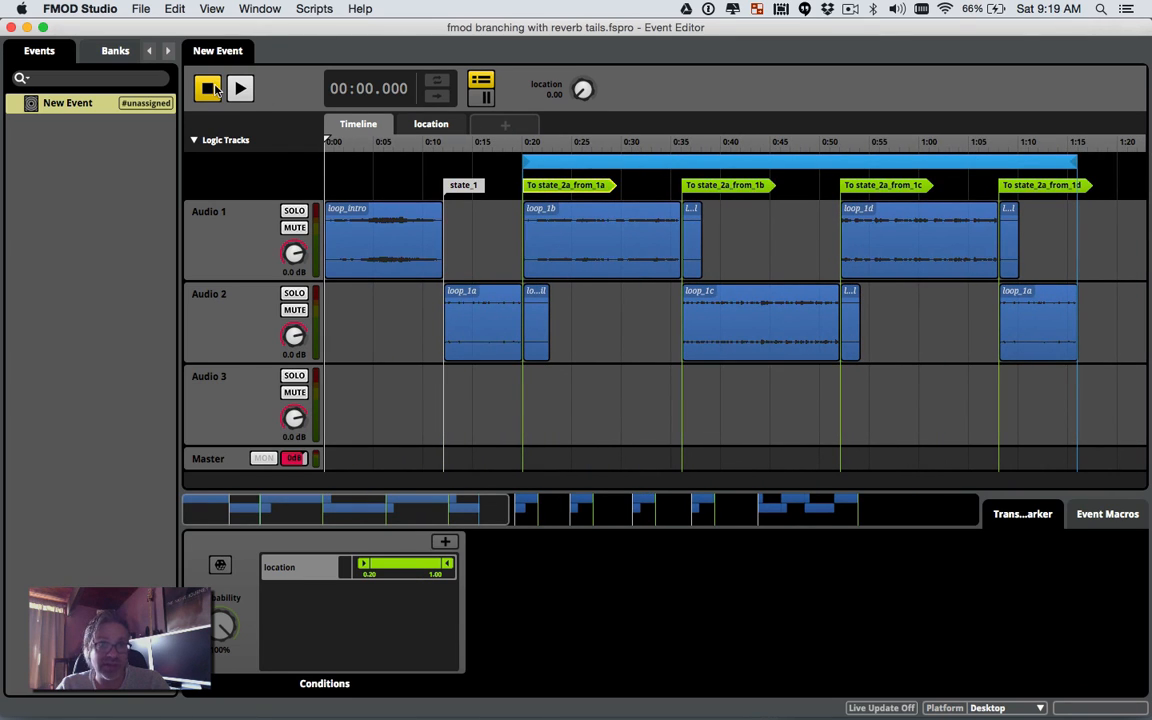
{"action": "left_click", "coordinate": [240, 88]}
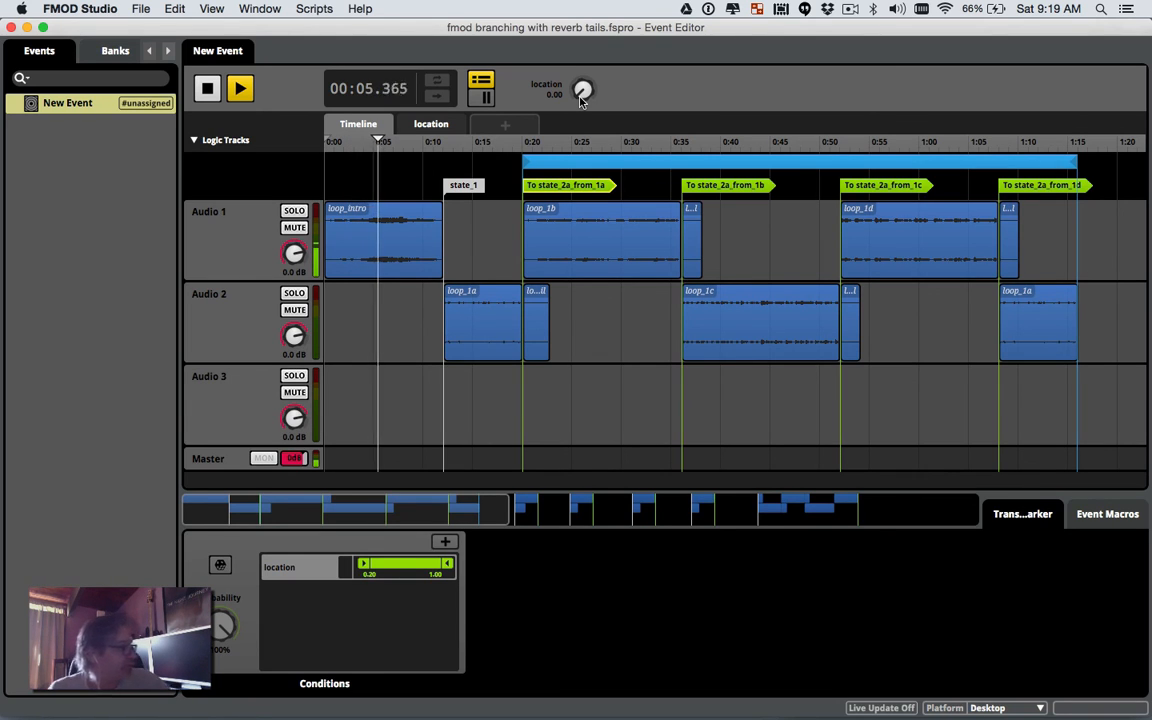
{"action": "key", "text": "XF86AudioRaiseVolume"}
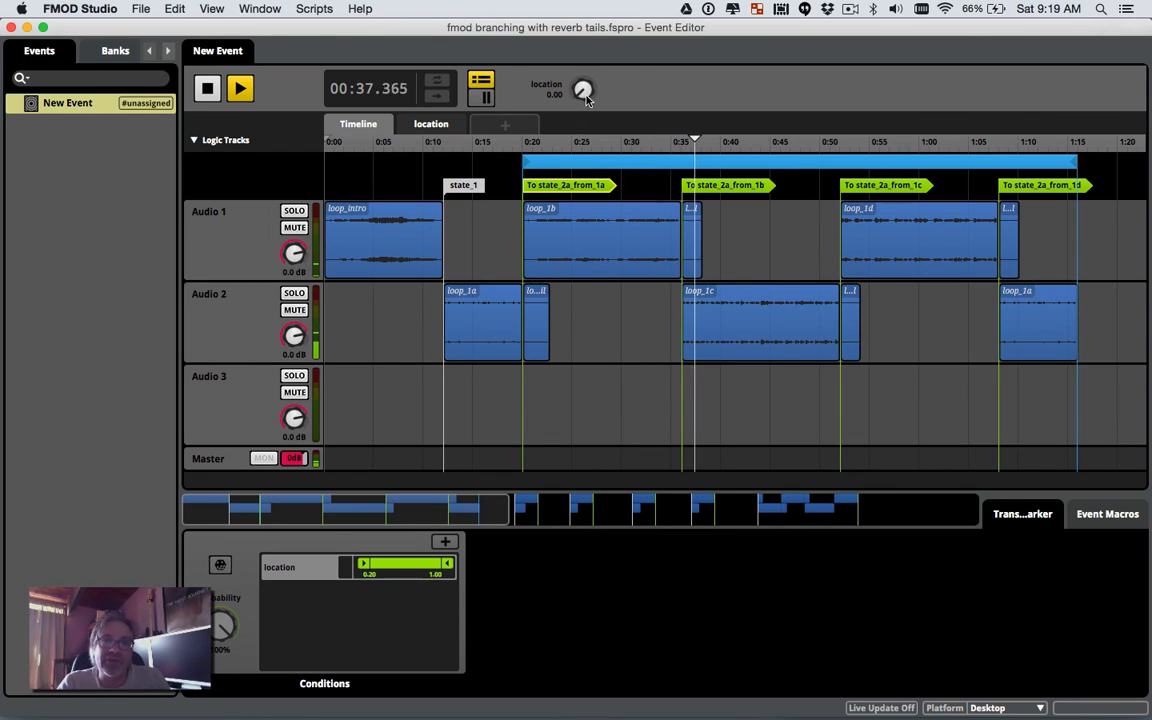
Step: Raise location to 0.29 during playback, zoom out to the full timeline, and stop at 2:48
{"action": "left_click_drag", "start_coordinate": [583, 92], "coordinate": [583, 61]}
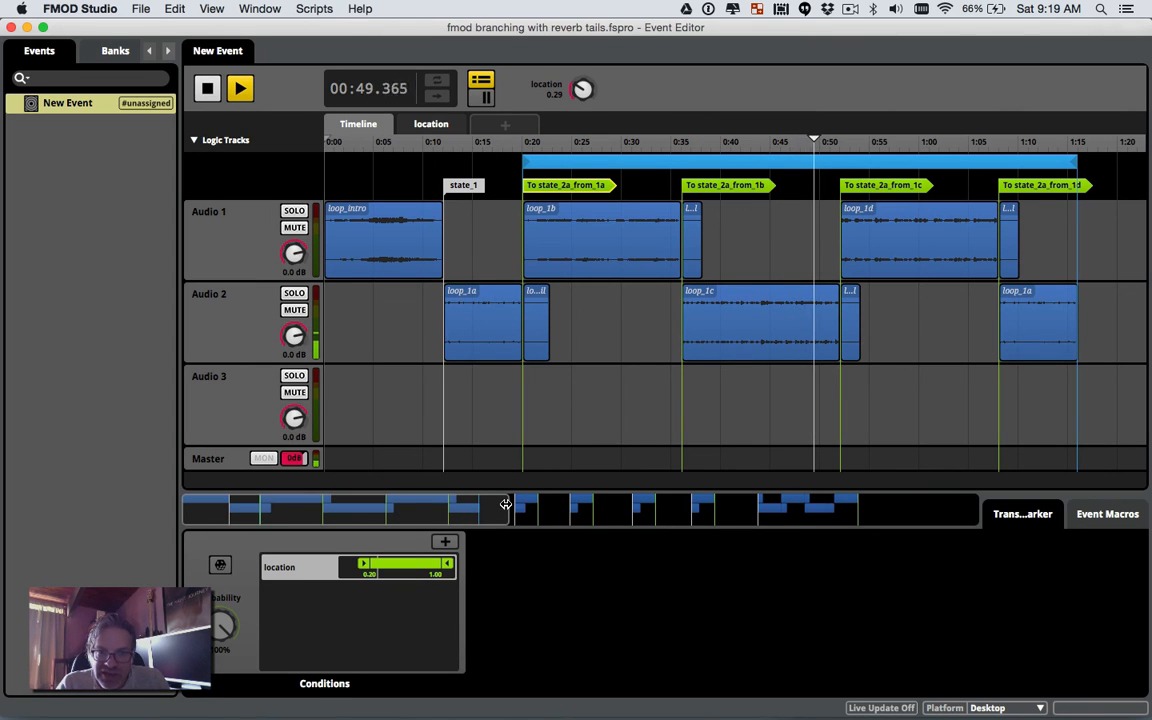
{"action": "left_click_drag", "start_coordinate": [510, 510], "coordinate": [791, 507]}
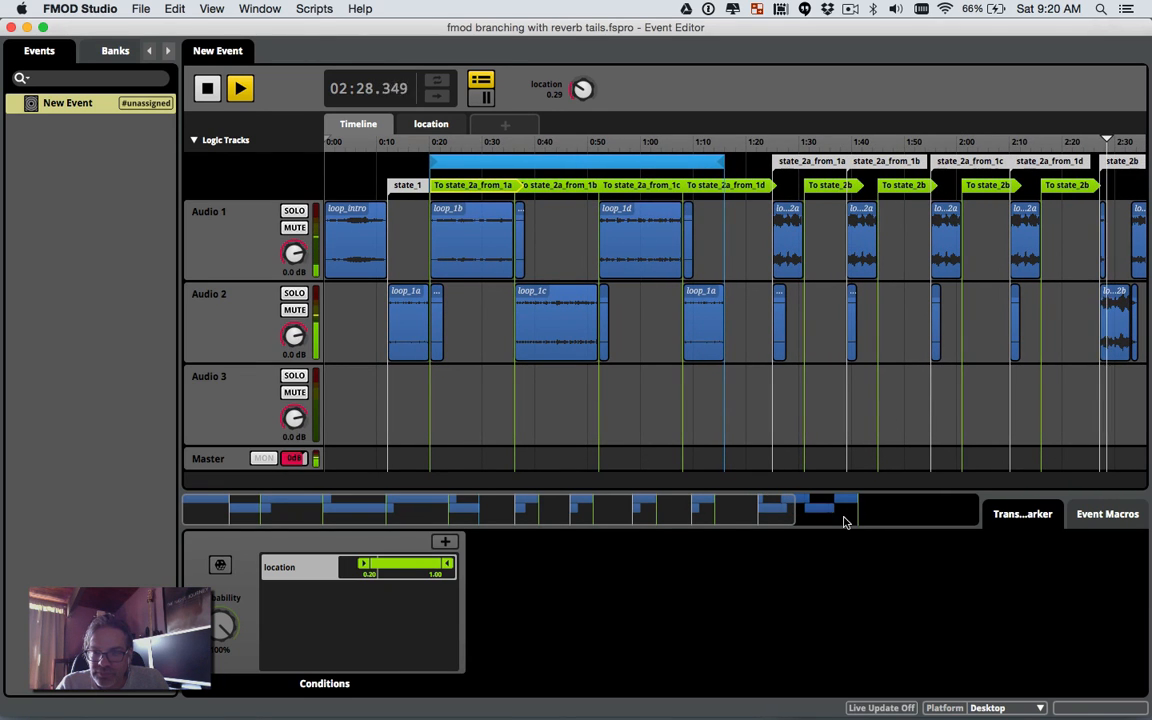
{"action": "left_click_drag", "start_coordinate": [791, 511], "coordinate": [951, 507]}
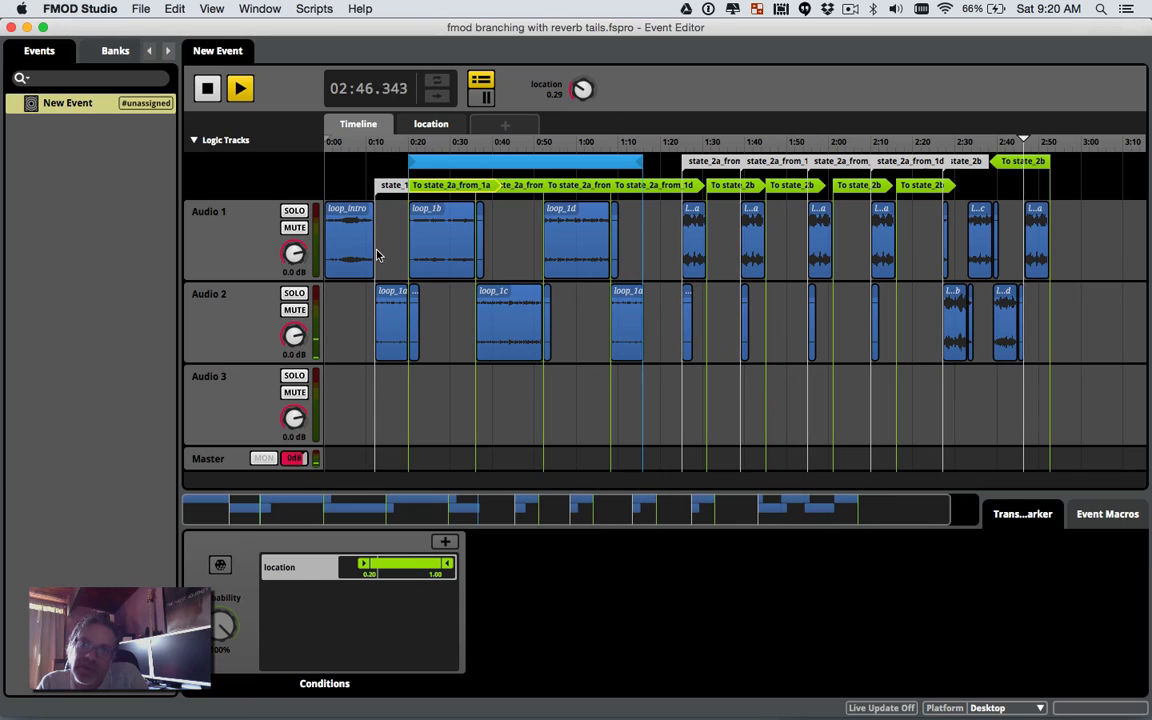
{"action": "left_click", "coordinate": [208, 88]}
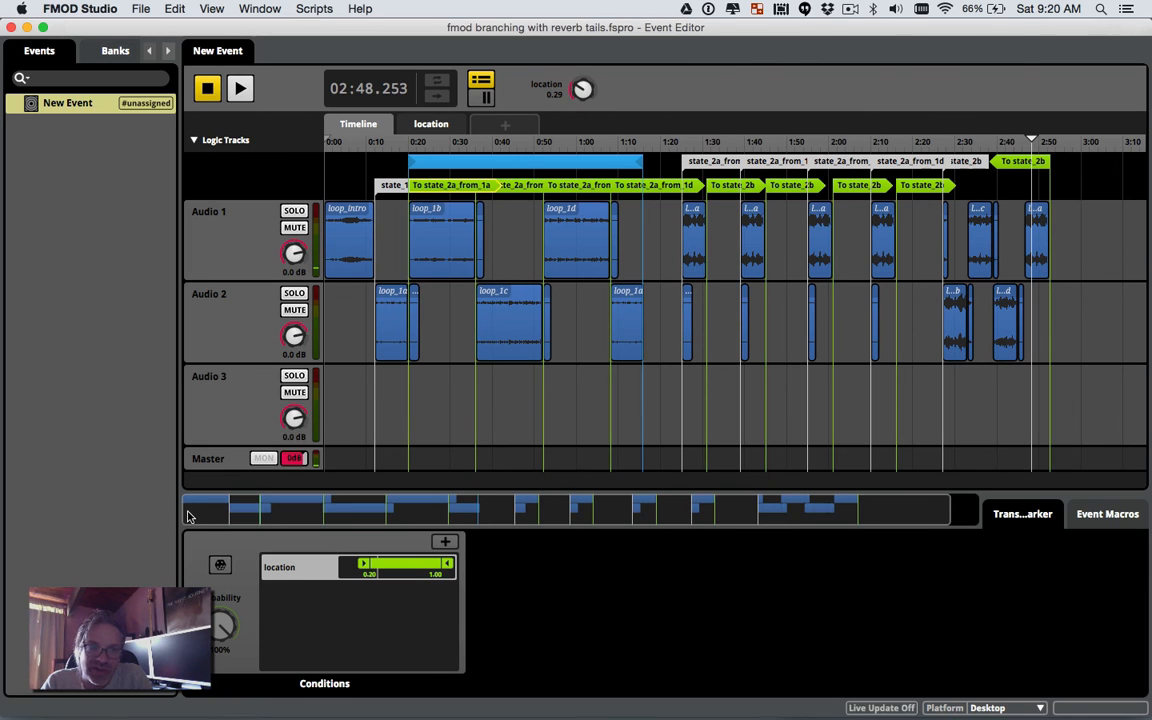
Step: Move the last loop_2a clip and its To state_2b transition slightly earlier, ending near 2:50
{"action": "left_click_drag", "start_coordinate": [180, 511], "coordinate": [741, 443]}
{"action": "left_click_drag", "start_coordinate": [533, 258], "coordinate": [501, 255]}
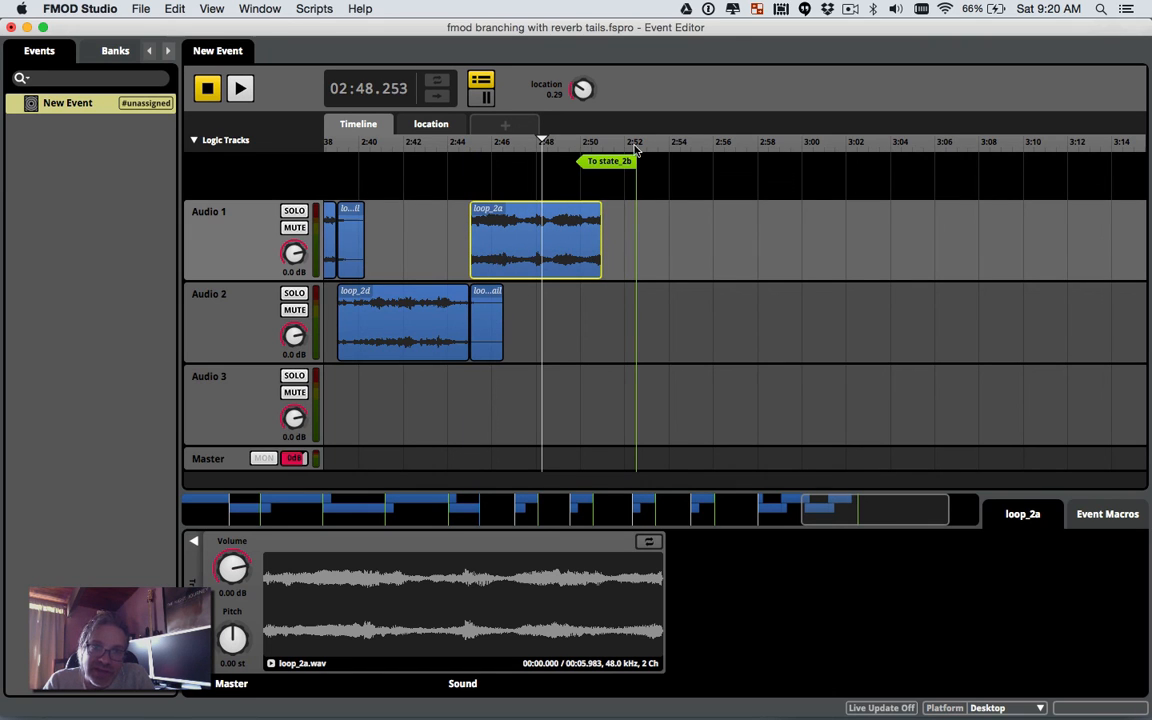
{"action": "left_click_drag", "start_coordinate": [620, 162], "coordinate": [589, 163]}
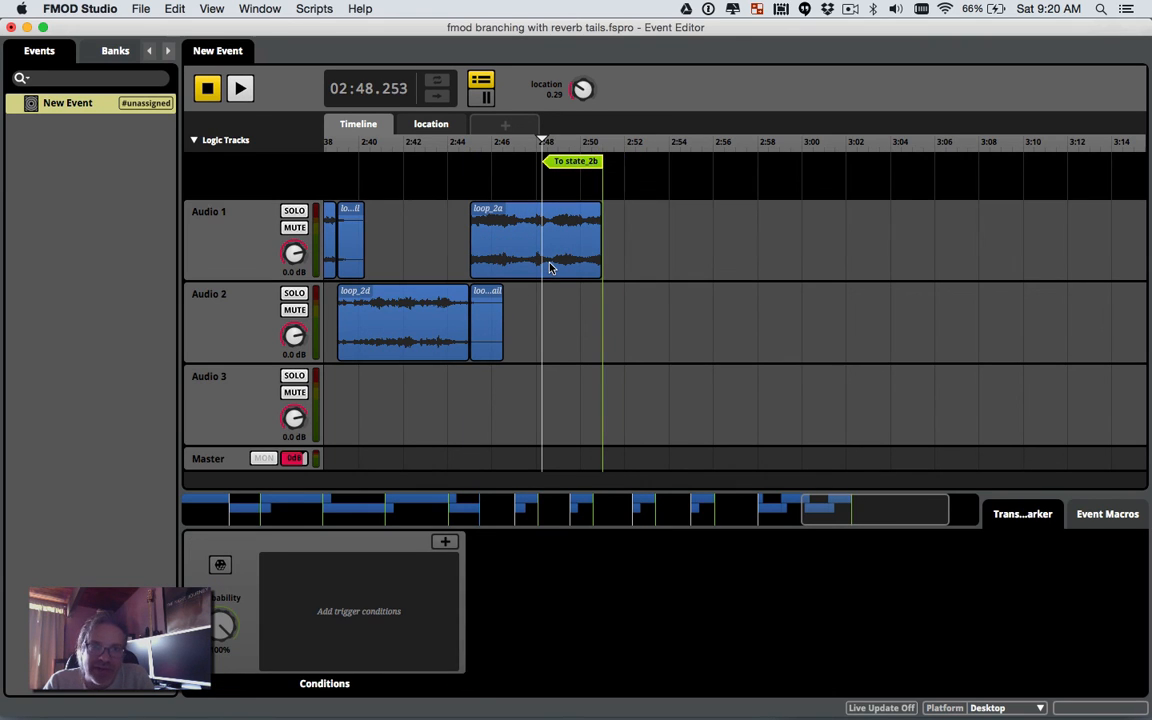
{"action": "scroll", "coordinate": [548, 268], "scroll_direction": "left", "scroll_amount": 15}
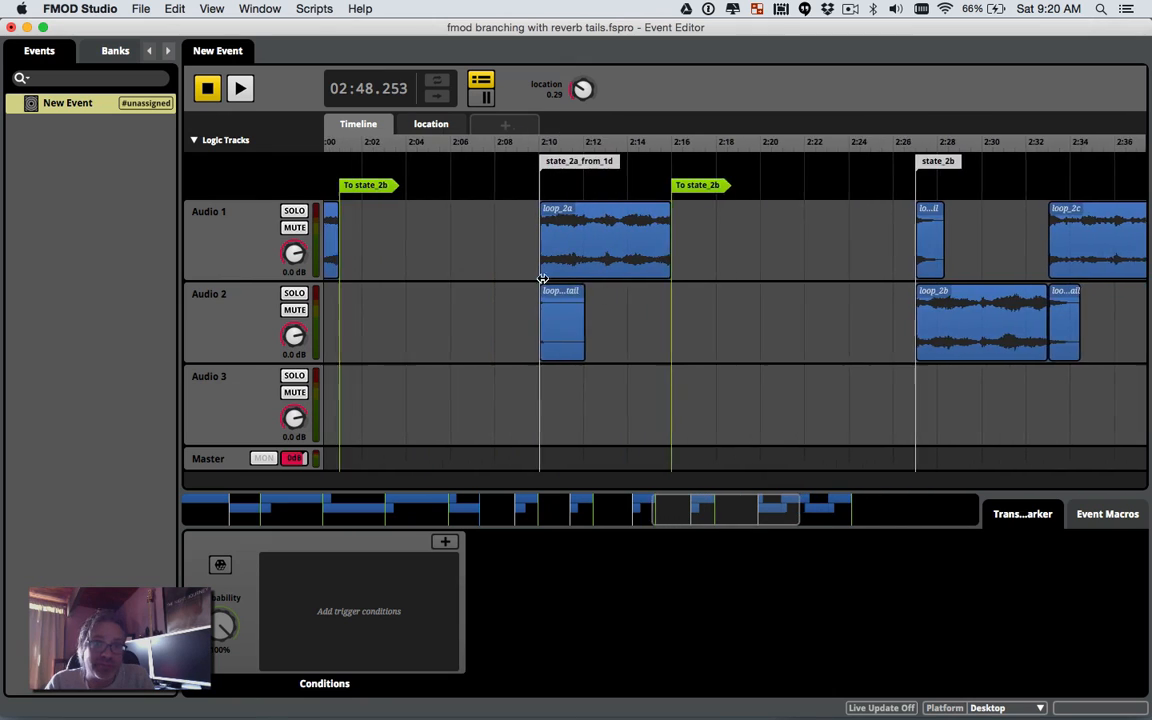
{"action": "scroll", "coordinate": [543, 283], "scroll_direction": "left", "scroll_amount": 1}
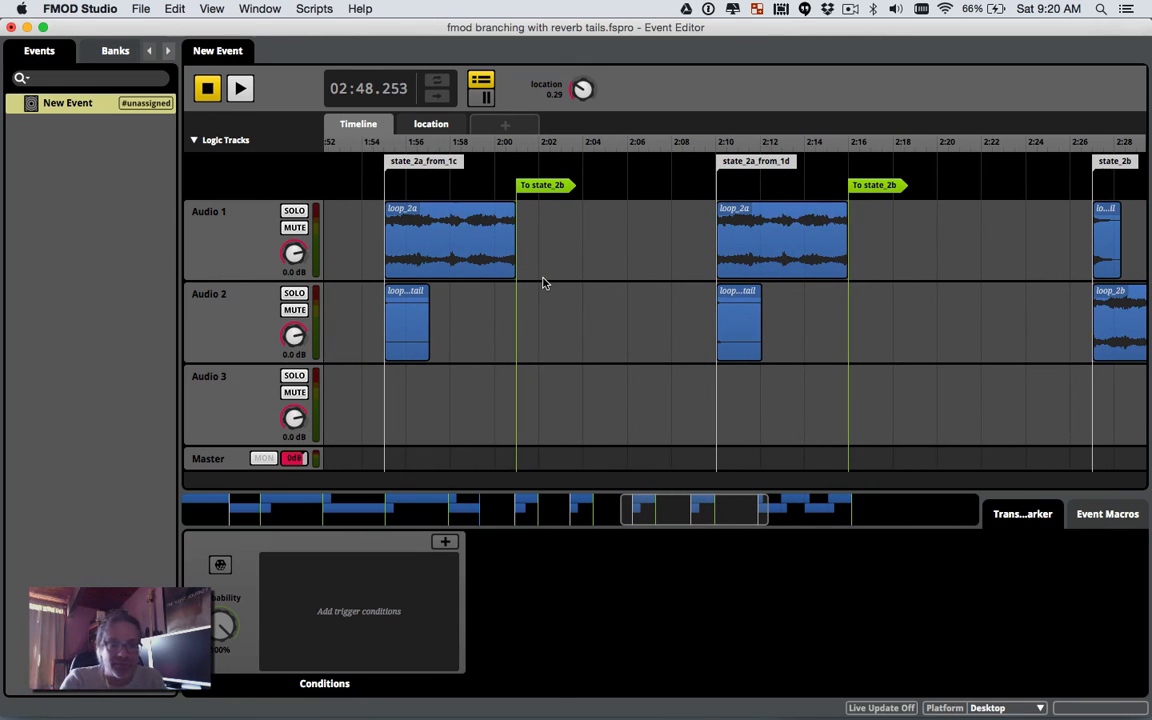
Step: Save the project with Cmd+S
{"action": "key", "text": "super+s"}
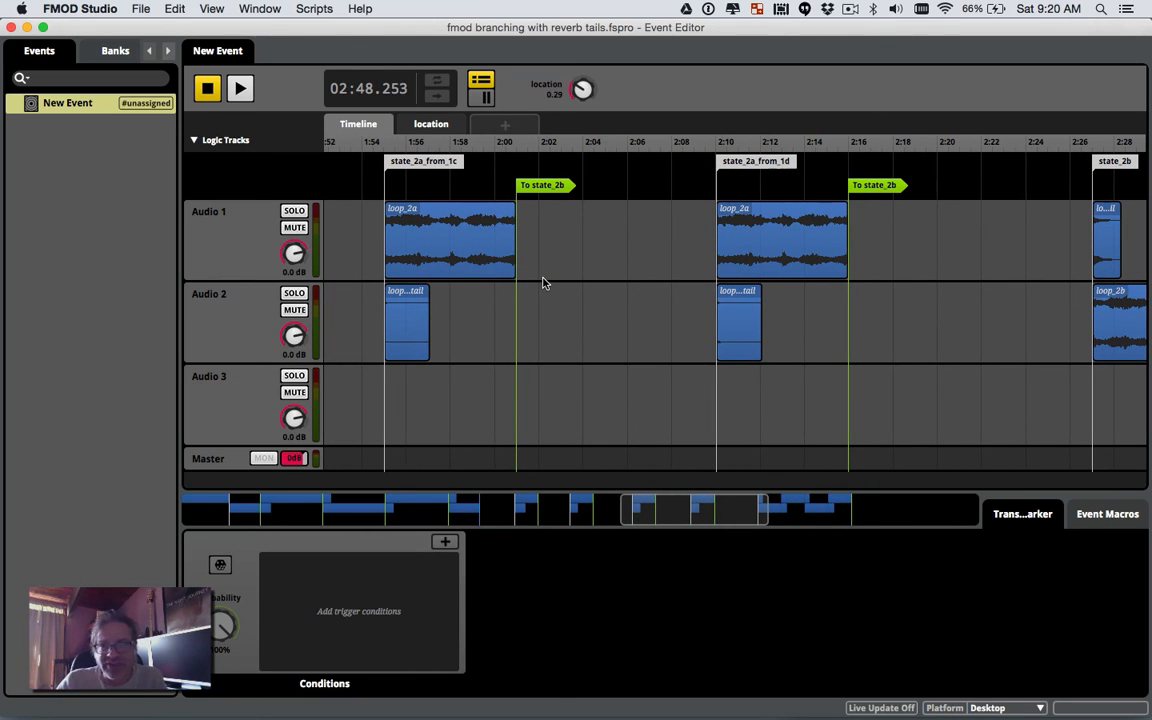
{"action": "scroll", "coordinate": [543, 283], "scroll_direction": "right", "scroll_amount": 10}
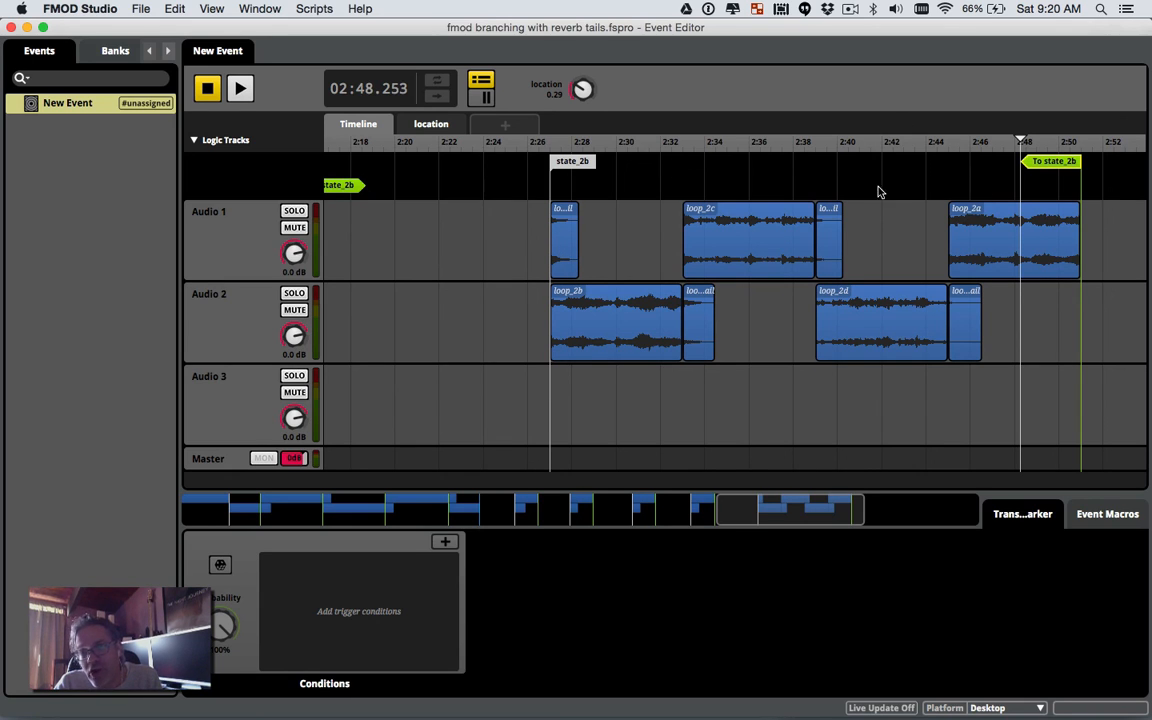
{"action": "scroll", "coordinate": [1100, 180], "scroll_direction": "right", "scroll_amount": 3}
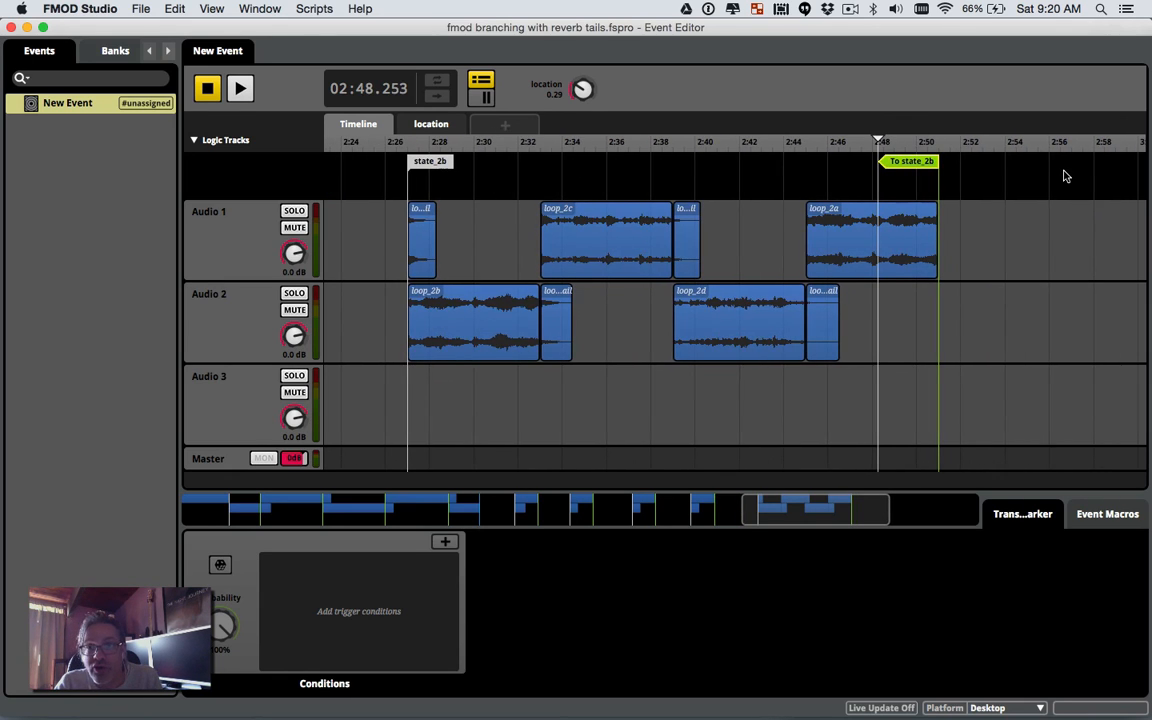
Step: Add a logic-track marker at about 2:58 named state_3_from_2a, then return to the timeline start
{"action": "right_click", "coordinate": [1093, 180]}
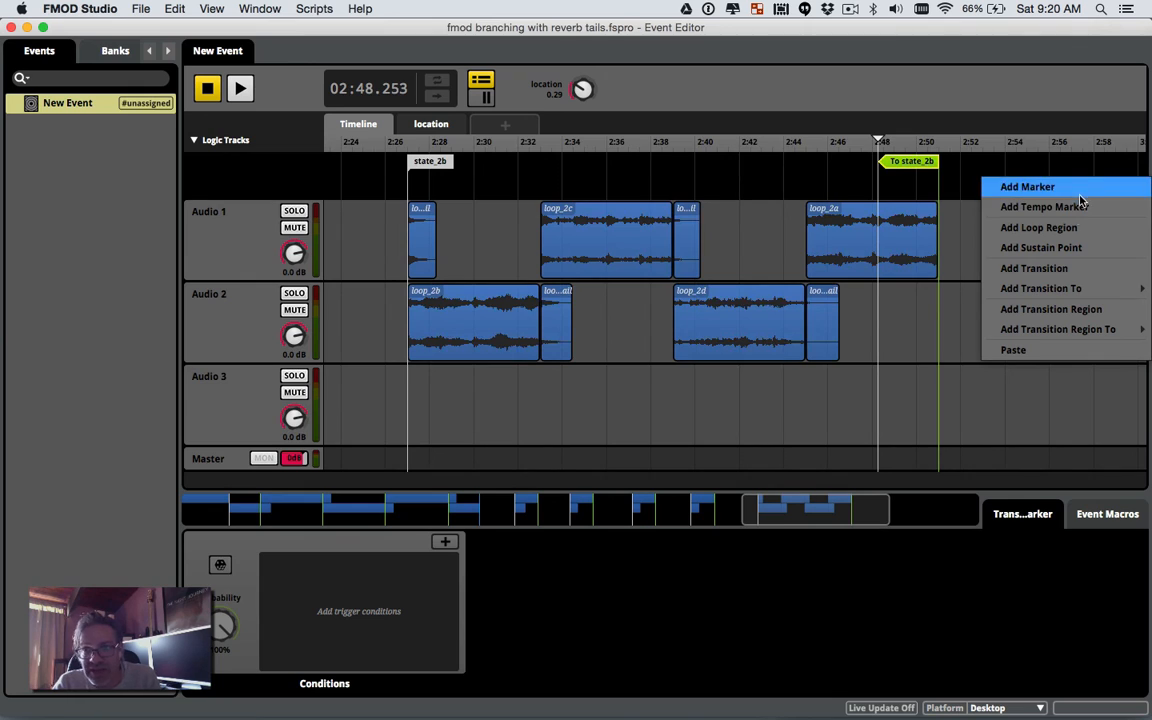
{"action": "left_click", "coordinate": [1028, 187]}
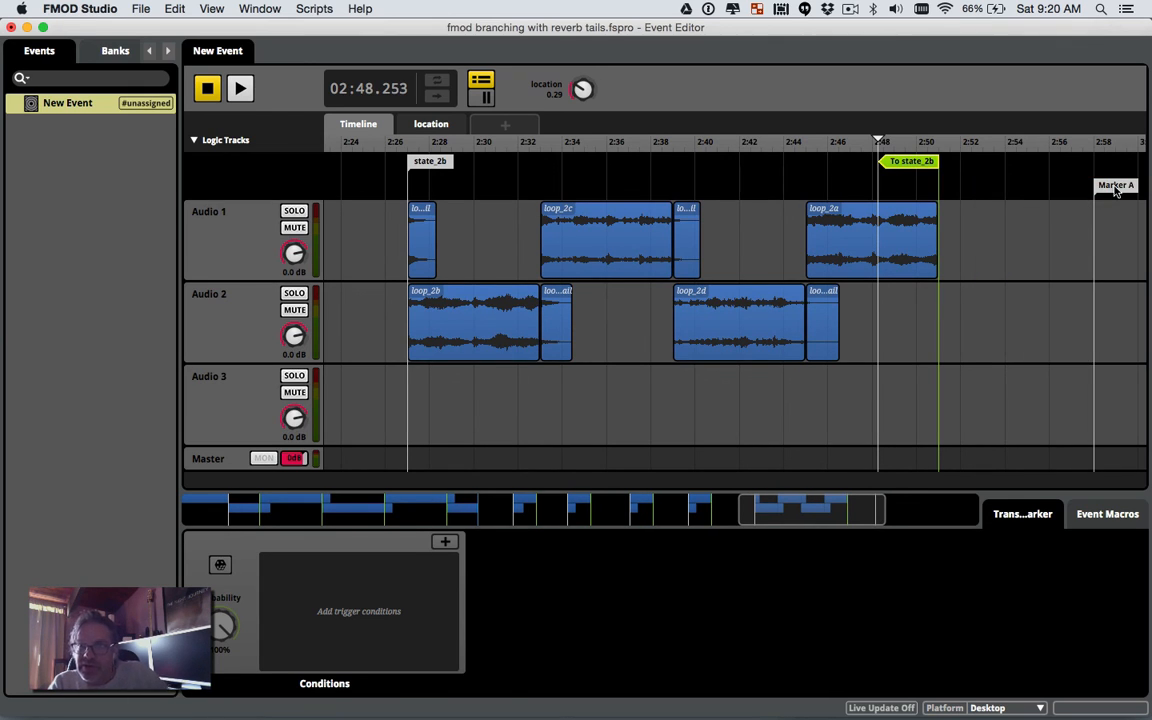
{"action": "double_click", "coordinate": [1116, 186]}
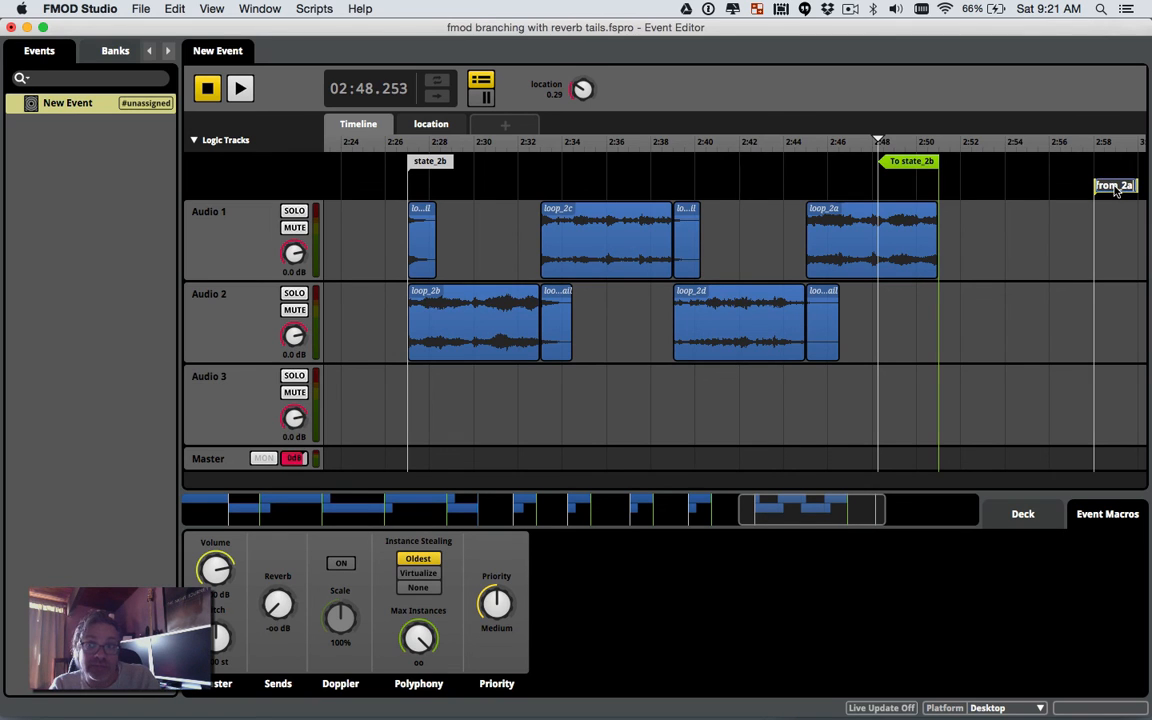
{"action": "mouse_move", "coordinate": [1116, 191]}
{"action": "left_mouse_down"}
{"action": "mouse_move", "coordinate": [1094, 167]}
{"action": "mouse_move", "coordinate": [1031, 166]}
{"action": "left_mouse_up"}
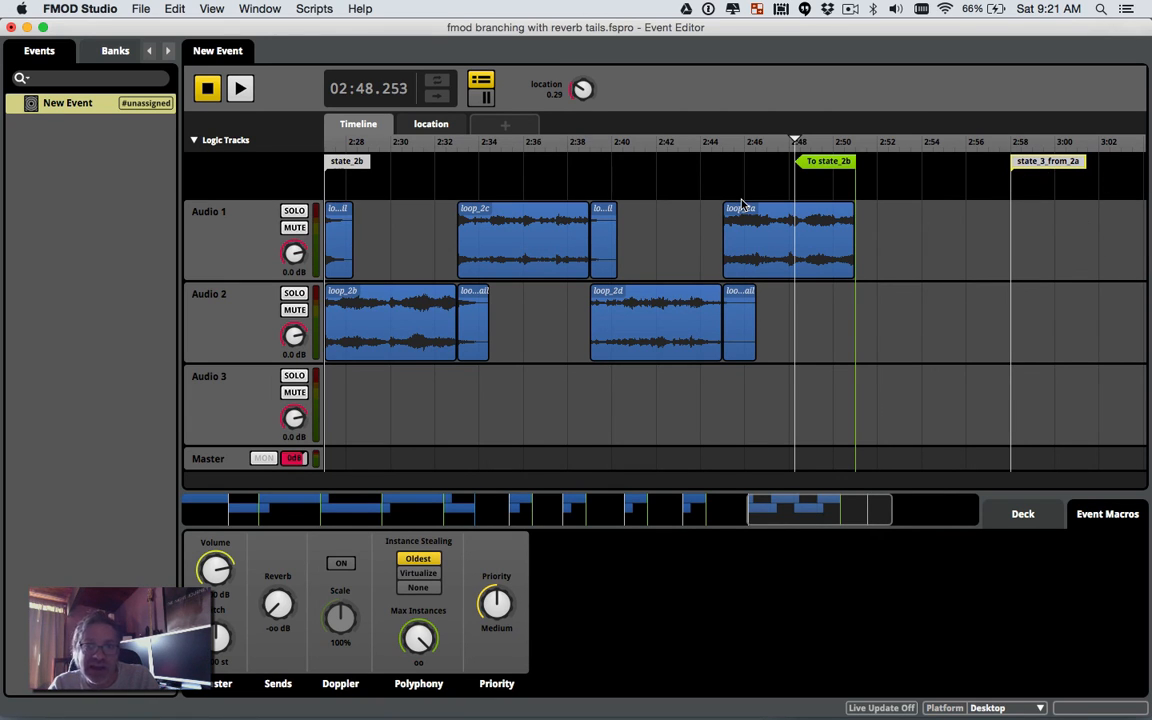
{"action": "scroll", "coordinate": [741, 205], "scroll_direction": "left", "scroll_amount": 5}
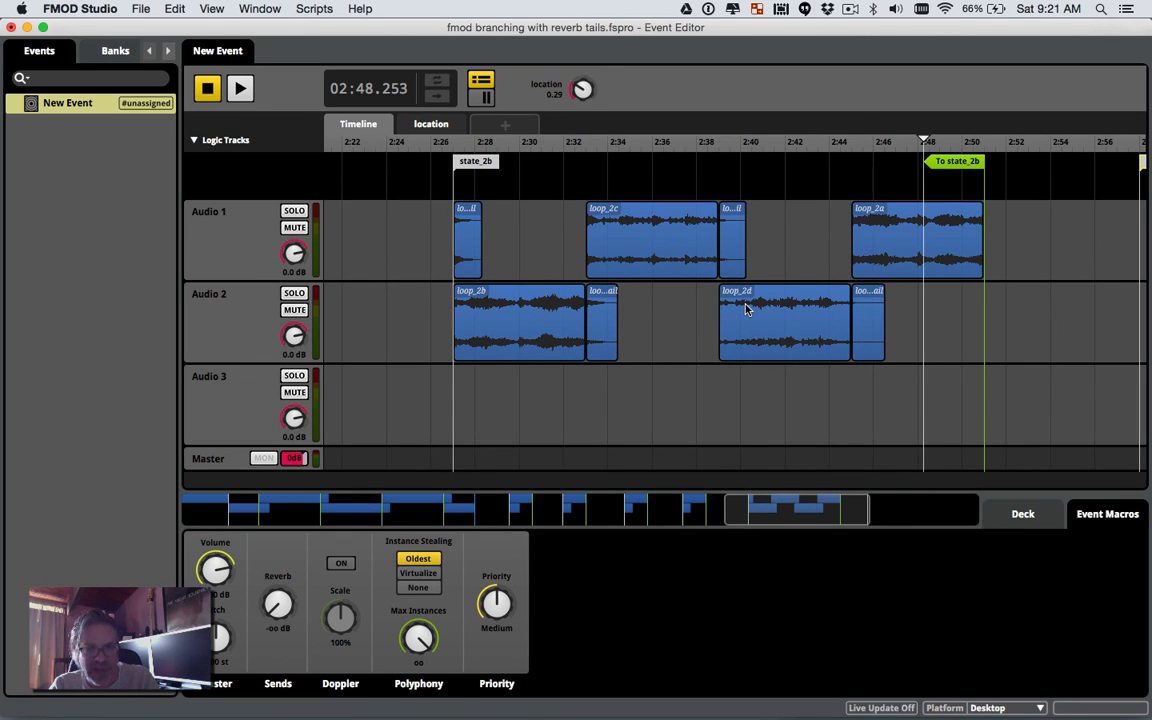
{"action": "scroll", "coordinate": [745, 310], "scroll_direction": "left", "scroll_amount": 20}
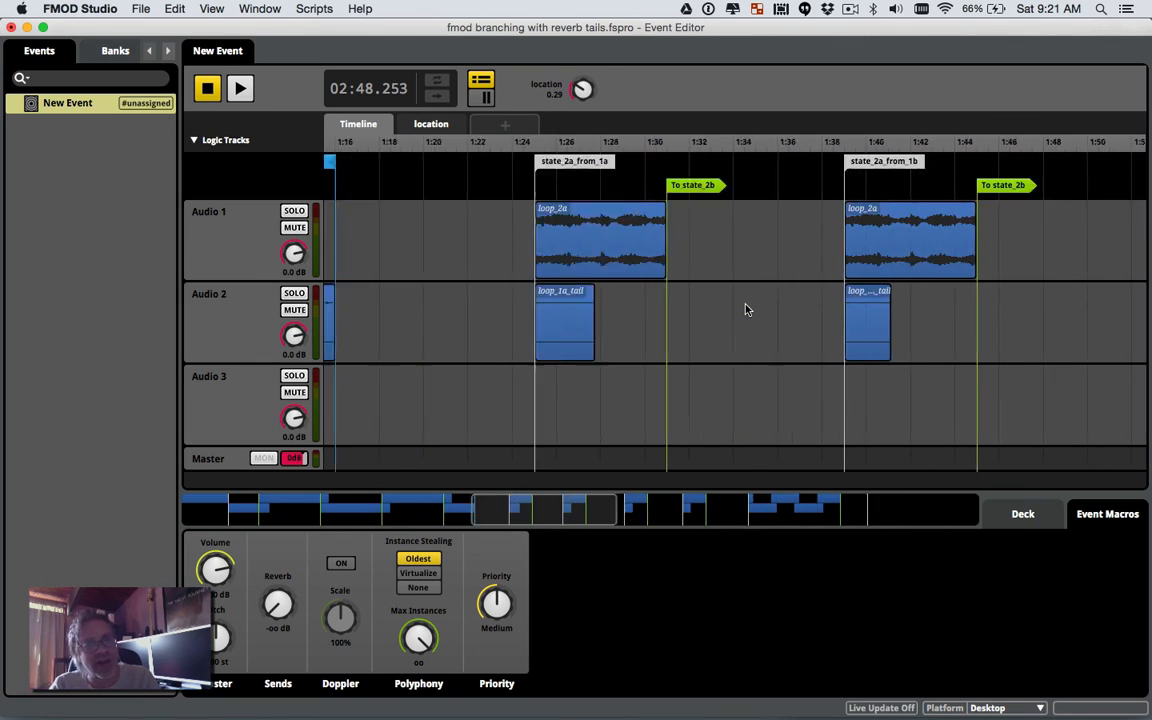
{"action": "scroll", "coordinate": [745, 310], "scroll_direction": "left", "scroll_amount": 10}
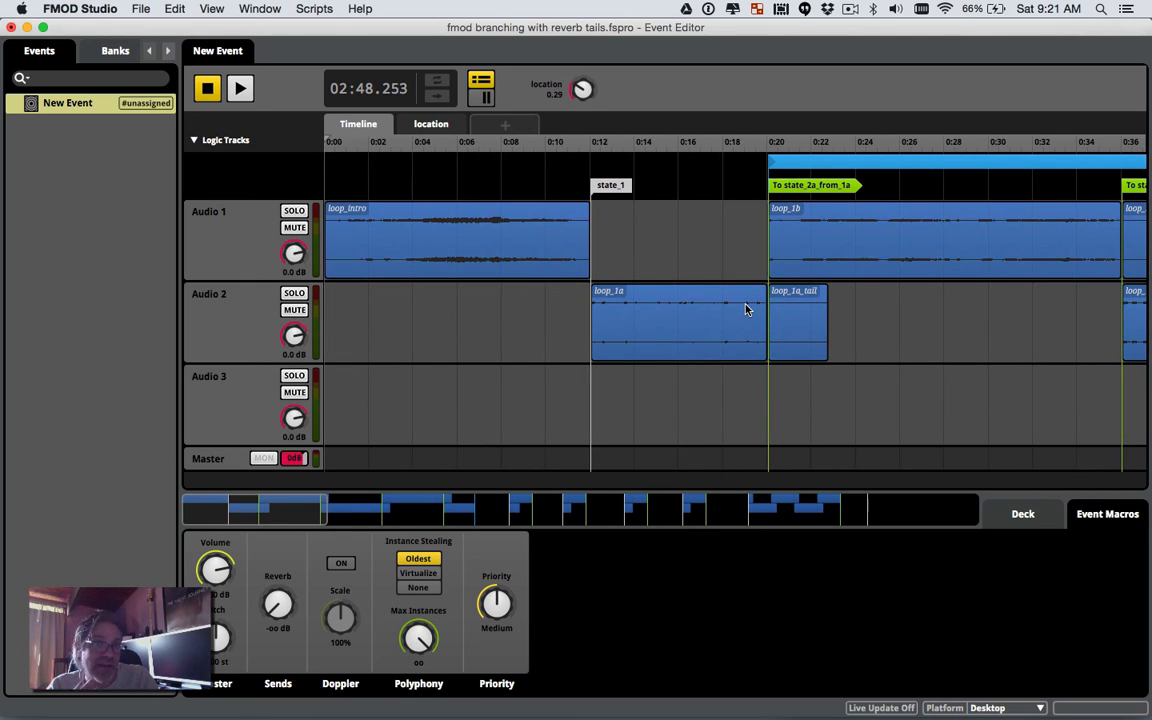